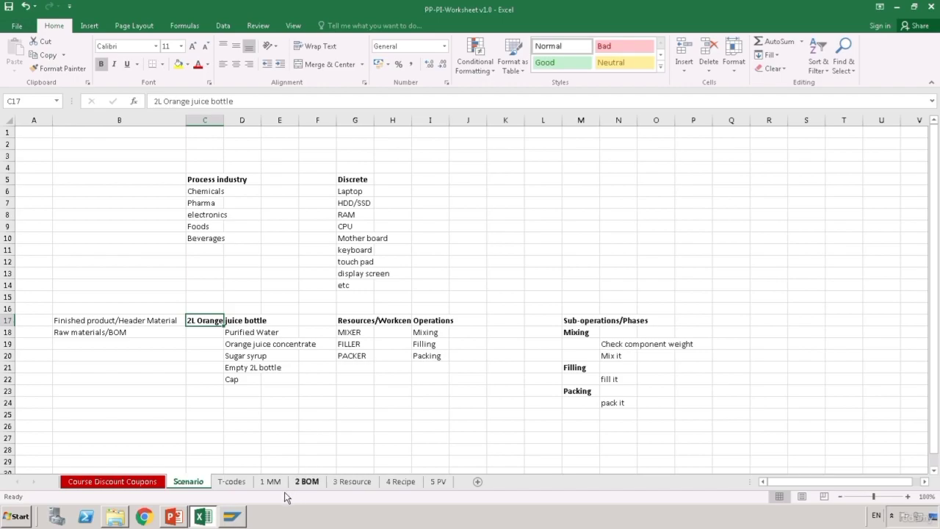
- Review the MM01, MM02 and MM03 T-codes on the 1 MM sheet, then bring up SAP Logon
{"action": "left_click", "coordinate": [271, 481]}
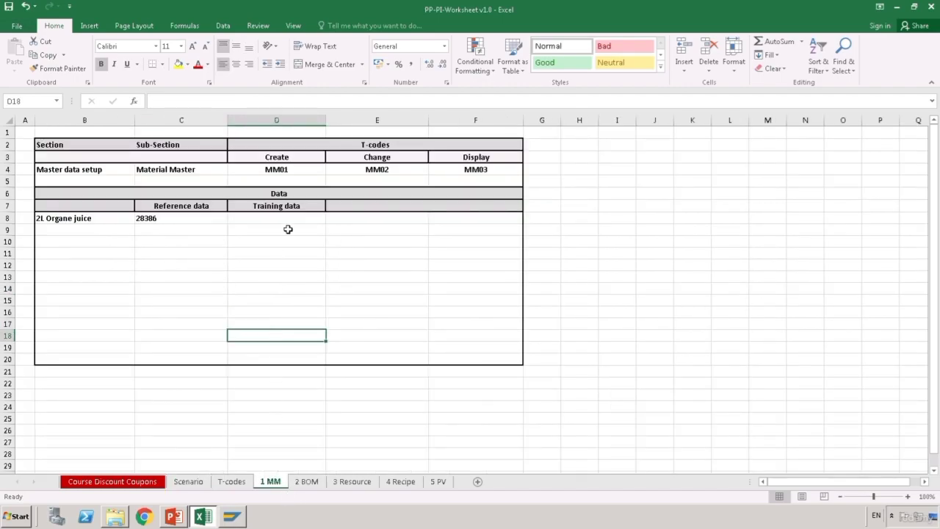
{"action": "left_click", "coordinate": [291, 176]}
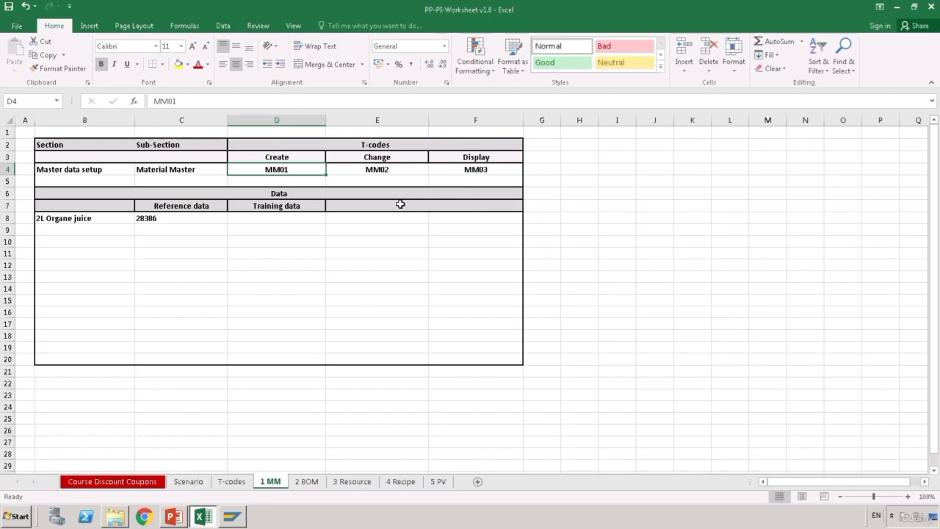
{"action": "left_click", "coordinate": [395, 179]}
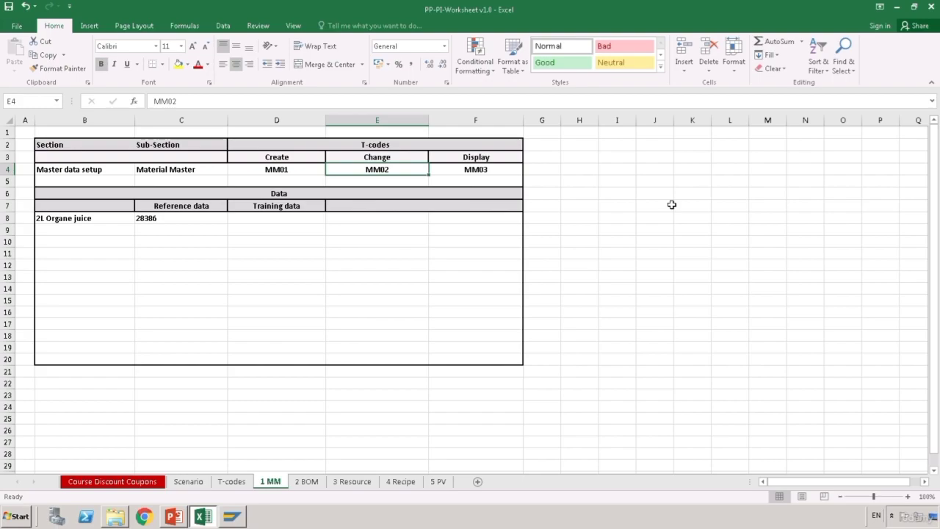
{"action": "left_click", "coordinate": [497, 169]}
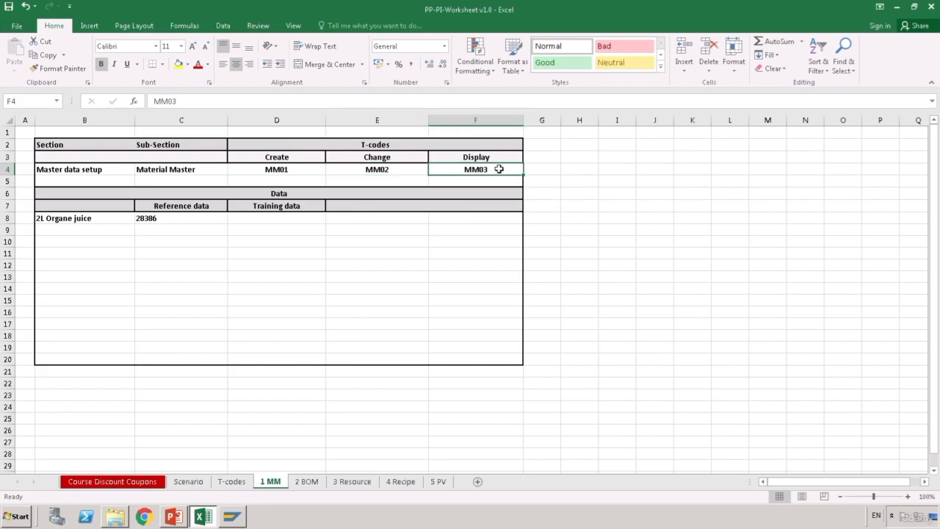
{"action": "left_click", "coordinate": [444, 280]}
{"action": "left_click", "coordinate": [275, 254]}
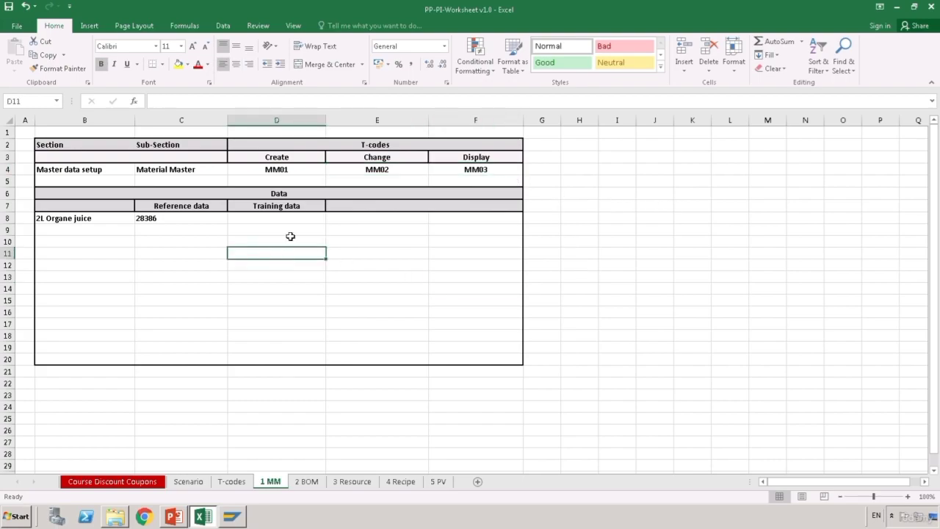
{"action": "left_click", "coordinate": [310, 172]}
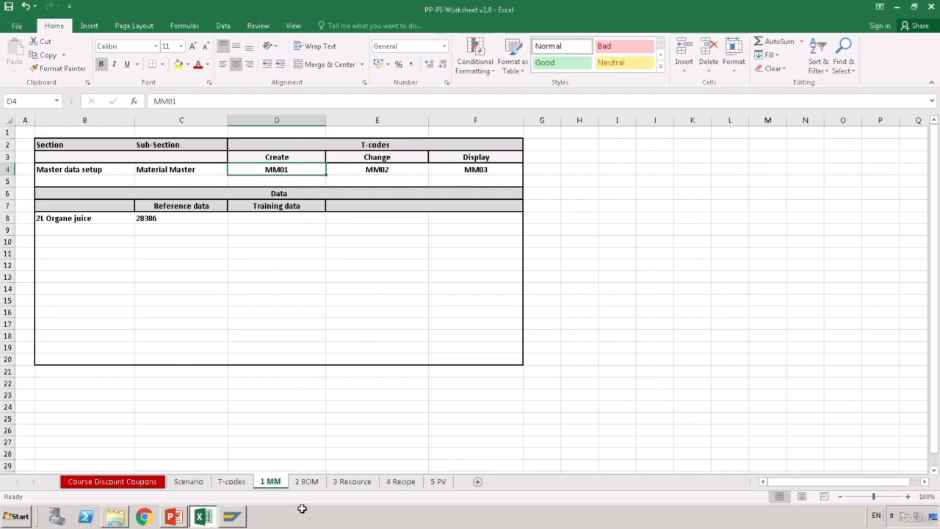
{"action": "left_click", "coordinate": [248, 513]}
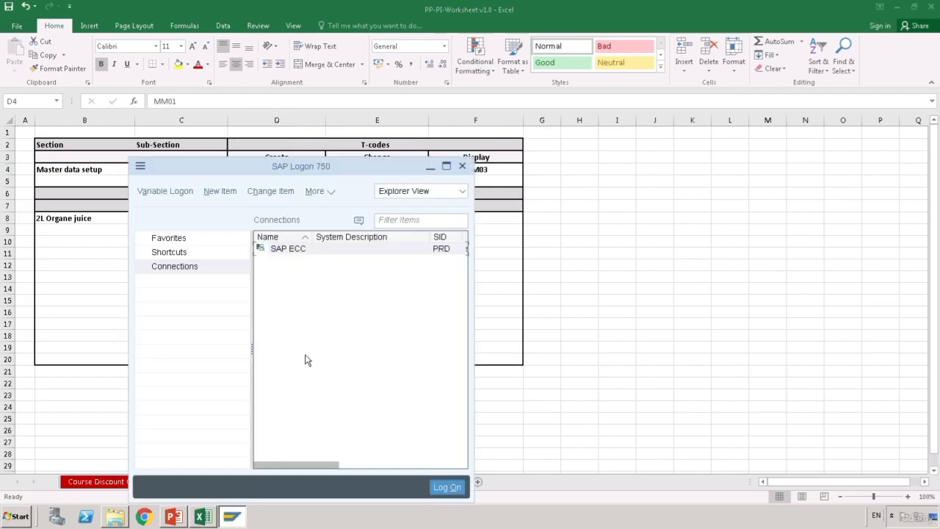
- Log on to the SAP ECC connection with the user's credentials
{"action": "double_click", "coordinate": [288, 249]}
{"action": "key", "text": "Tab"}
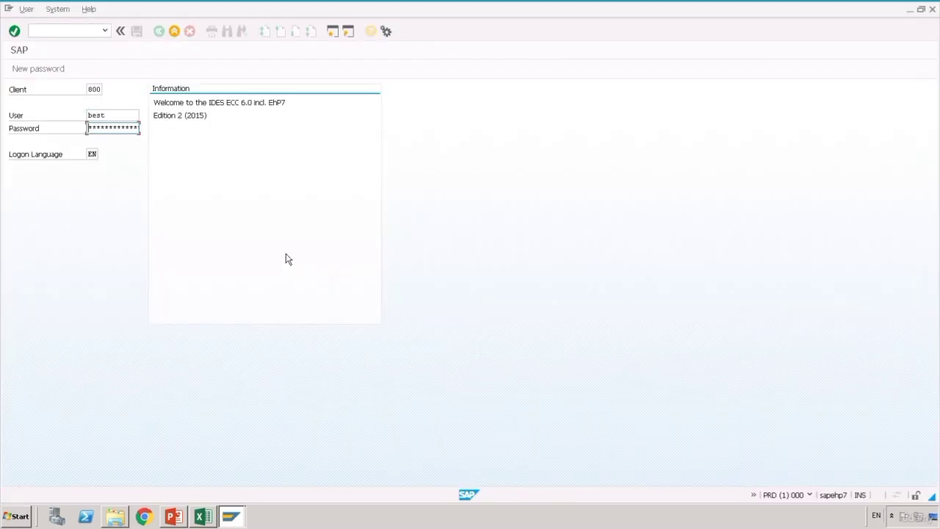
{"action": "key", "text": "Return"}
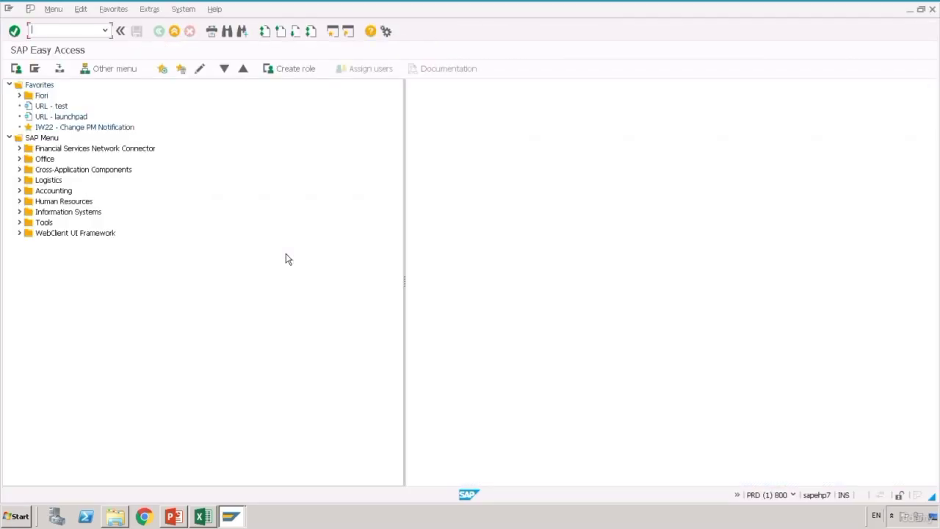
- Start MM01 with industry sector Beverage and material type Z finished product
{"action": "type", "text": "mm01"}
{"action": "key", "text": "Return"}
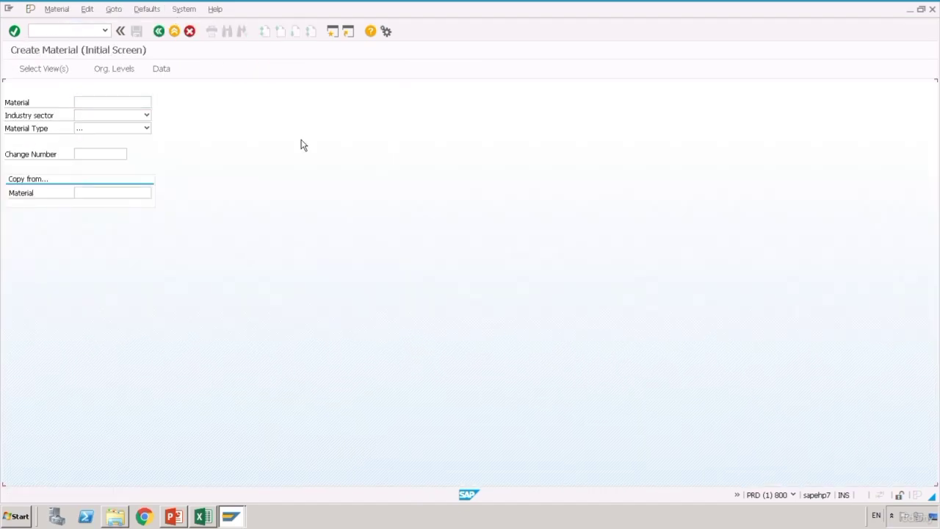
{"action": "left_click", "coordinate": [147, 115]}
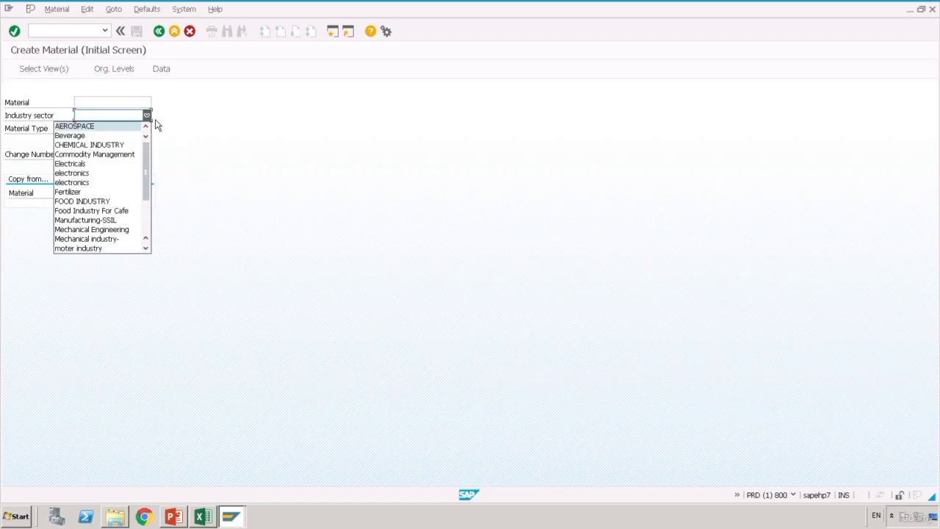
{"action": "left_click", "coordinate": [80, 135]}
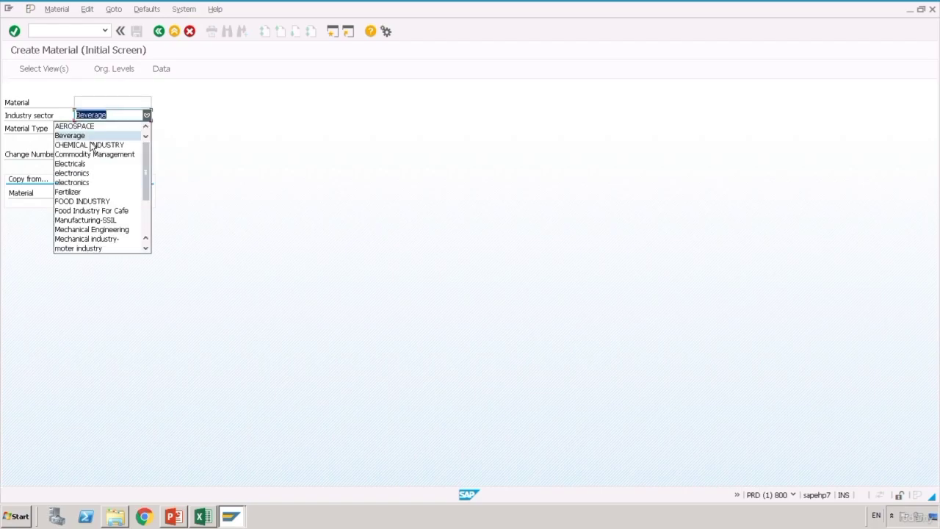
{"action": "left_click", "coordinate": [147, 128]}
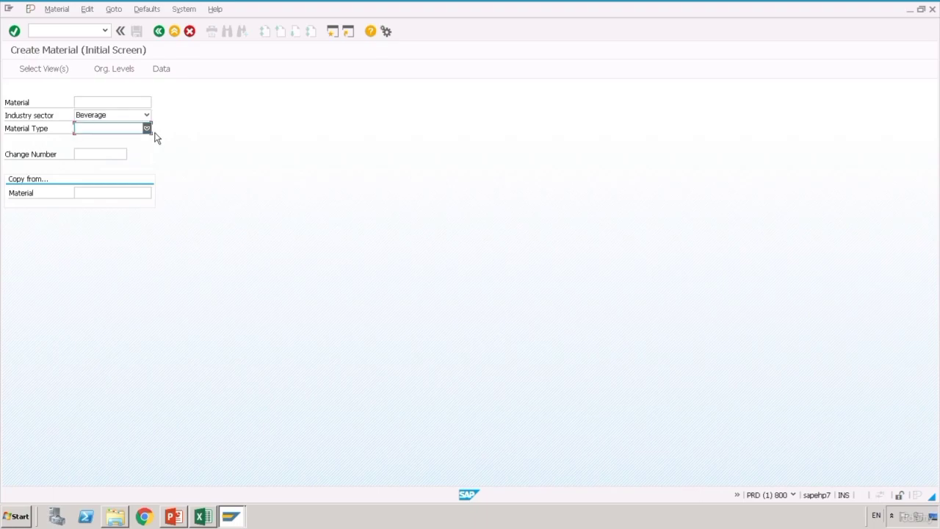
{"action": "left_click_drag", "start_coordinate": [154, 168], "coordinate": [164, 263]}
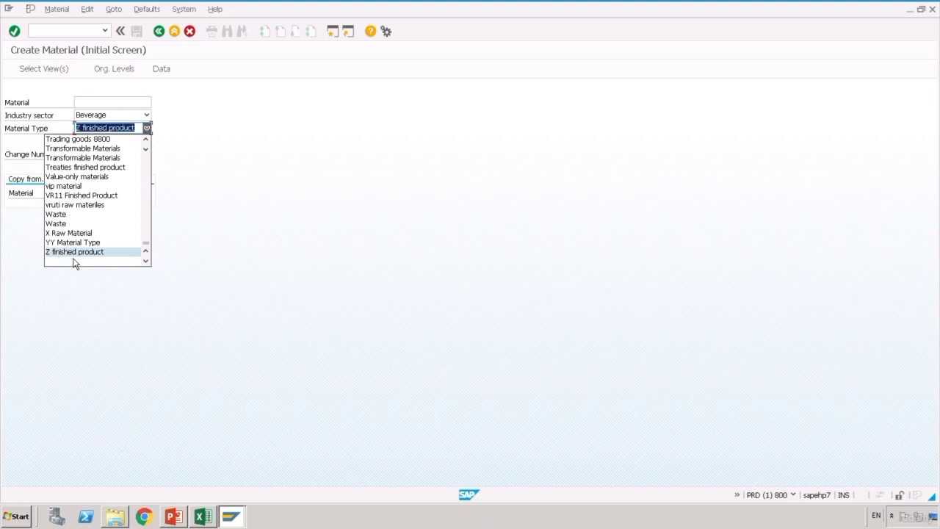
{"action": "left_click", "coordinate": [98, 251]}
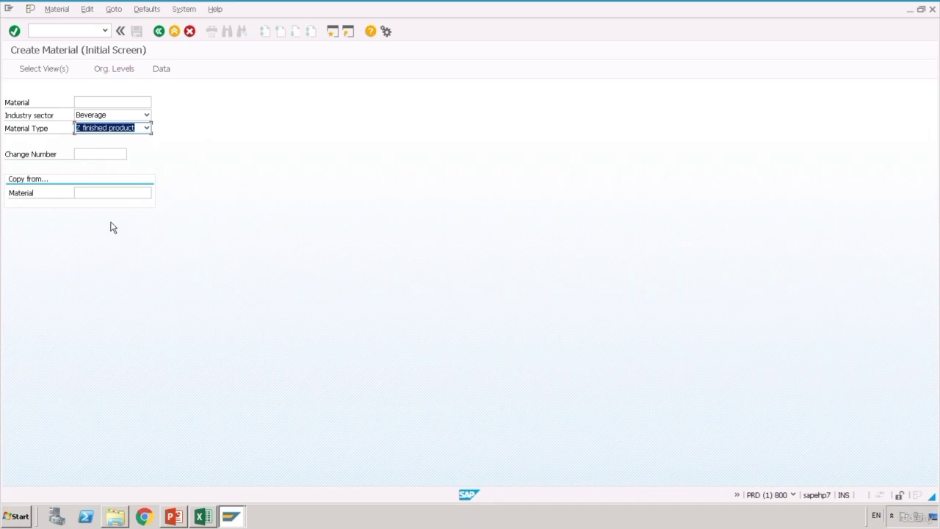
- Copy reference number 28386 from Excel cell C8 and return to the Create Material screen
{"action": "left_click", "coordinate": [203, 516]}
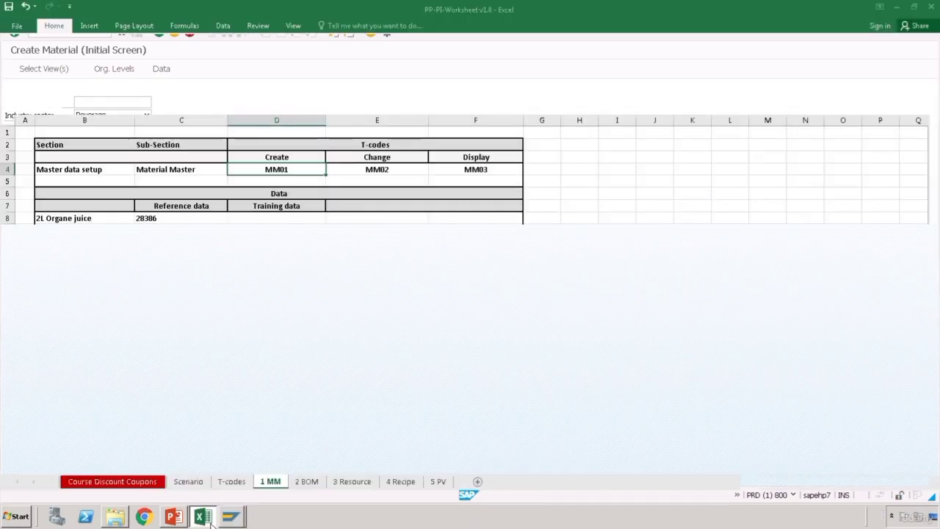
{"action": "double_click", "coordinate": [173, 221]}
{"action": "left_click_drag", "start_coordinate": [102, 220], "coordinate": [100, 218]}
{"action": "key", "text": "ctrl+c"}
{"action": "left_click", "coordinate": [184, 288]}
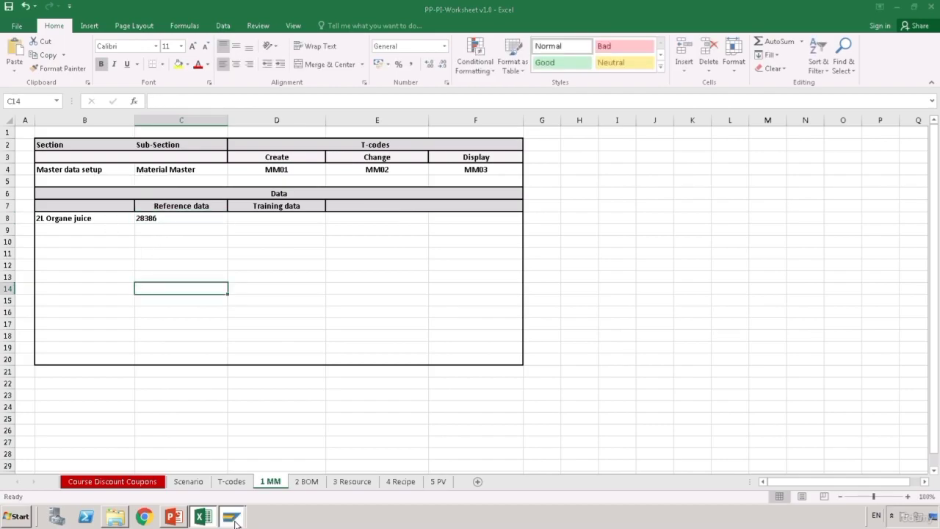
{"action": "mouse_move", "coordinate": [232, 517]}
{"action": "left_click", "coordinate": [249, 503]}
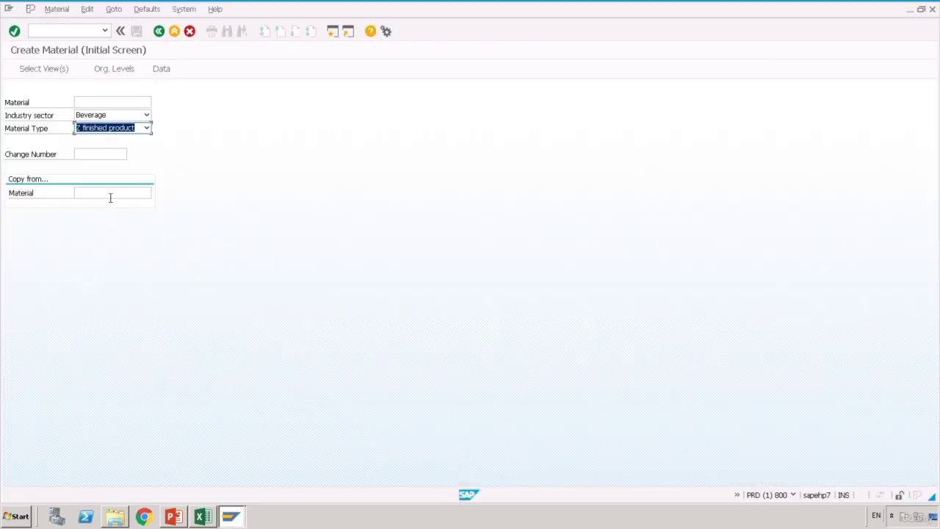
- Enter 28386 as the copy-from material and confirm
{"action": "left_click", "coordinate": [110, 195]}
{"action": "key", "text": "ctrl+v"}
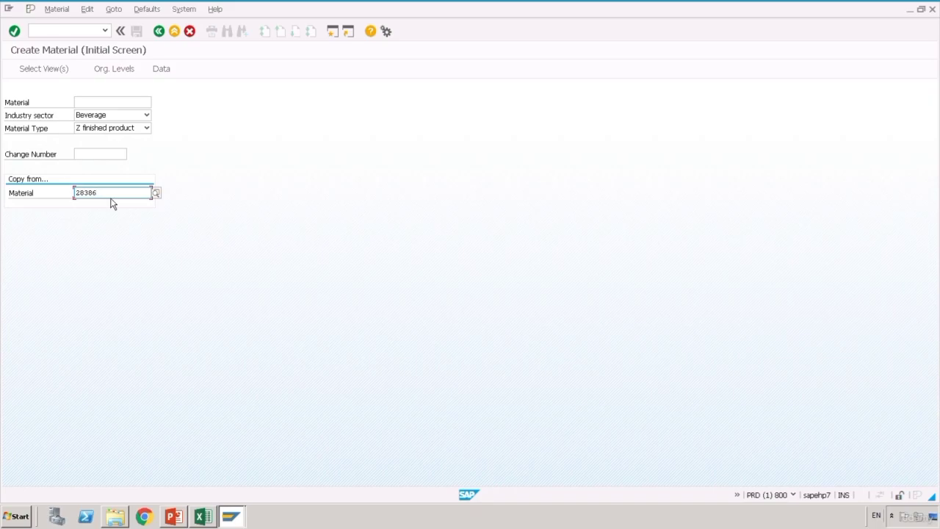
{"action": "key", "text": "Return"}
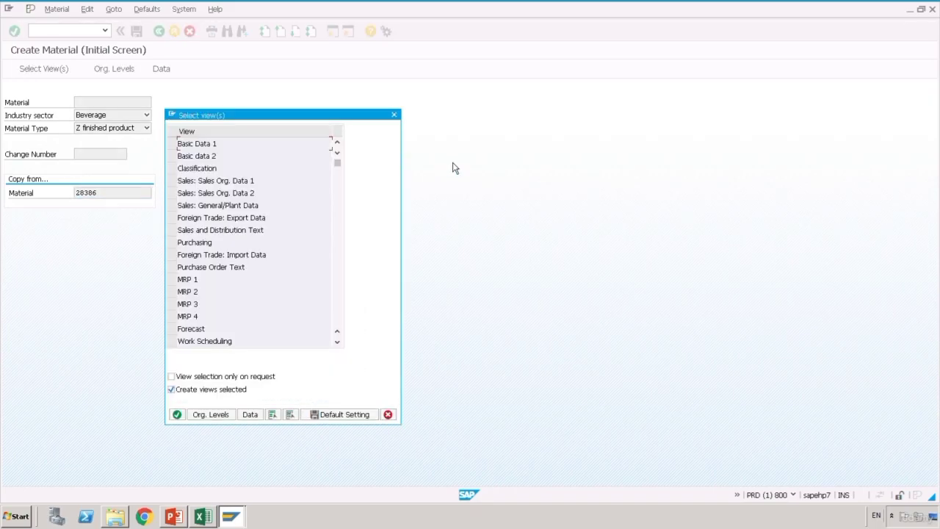
- Select the Basic Data 1/2, MRP 1–4 and Work Scheduling views and confirm
{"action": "left_click", "coordinate": [173, 144]}
{"action": "left_click", "coordinate": [176, 158]}
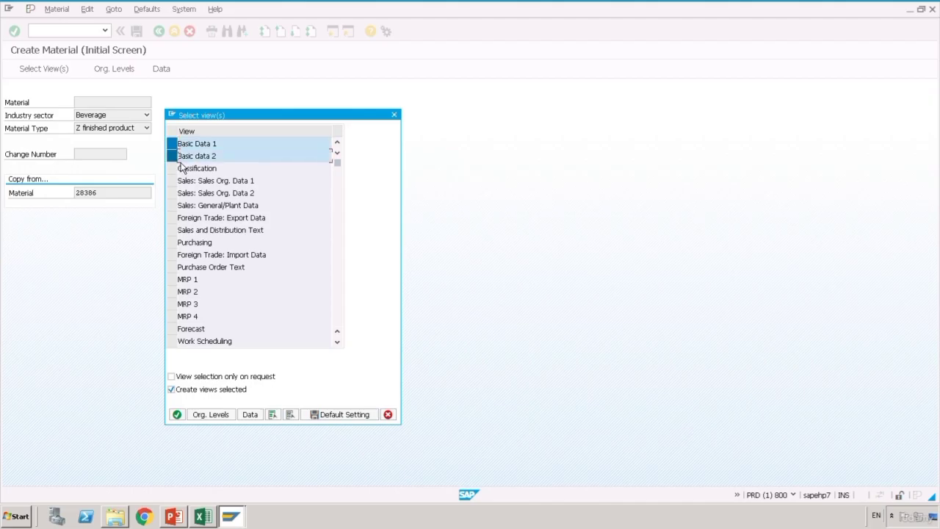
{"action": "left_click", "coordinate": [175, 281]}
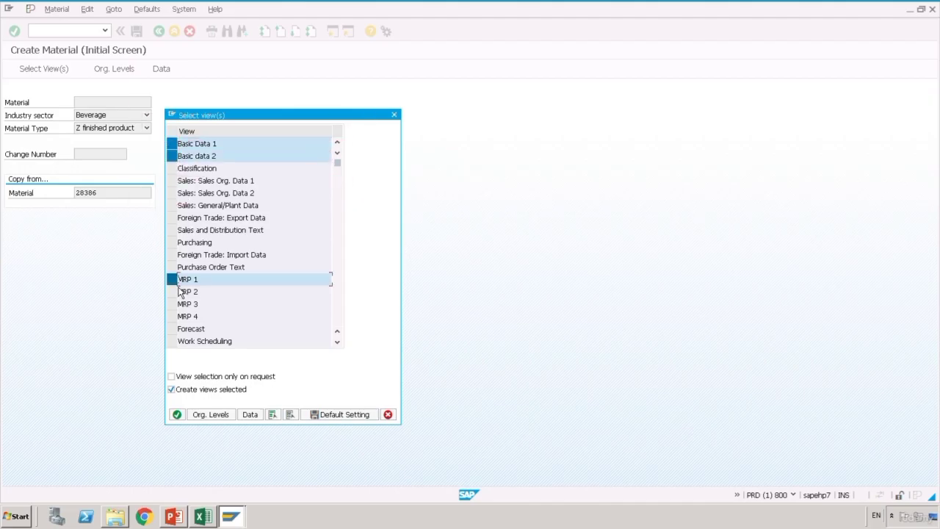
{"action": "left_click", "coordinate": [176, 292]}
{"action": "left_click", "coordinate": [175, 304]}
{"action": "left_click", "coordinate": [175, 316]}
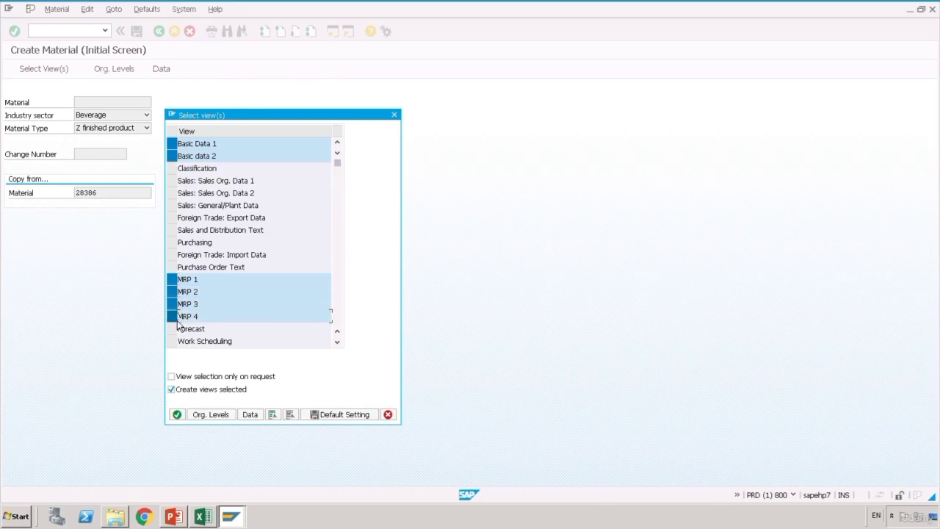
{"action": "left_click", "coordinate": [175, 342]}
{"action": "left_click", "coordinate": [337, 197]}
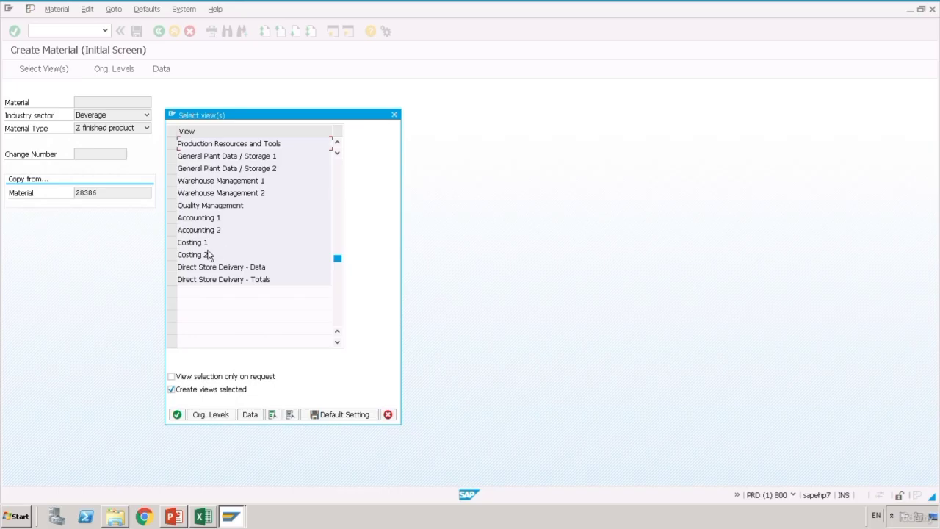
{"action": "left_click", "coordinate": [227, 420]}
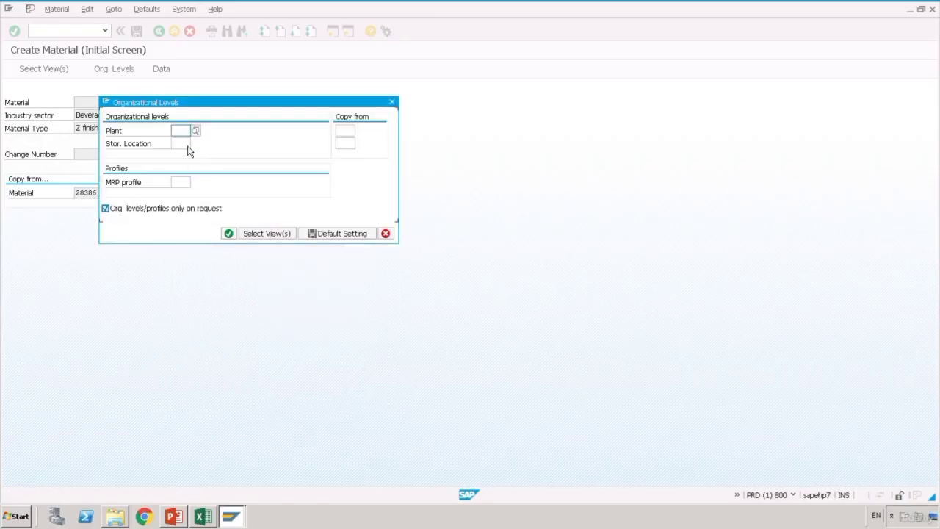
- Enter plant 1100 in Organizational Levels and confirm to reach Basic Data 1 of 28387
{"action": "left_click", "coordinate": [184, 133]}
{"action": "type", "text": "1100"}
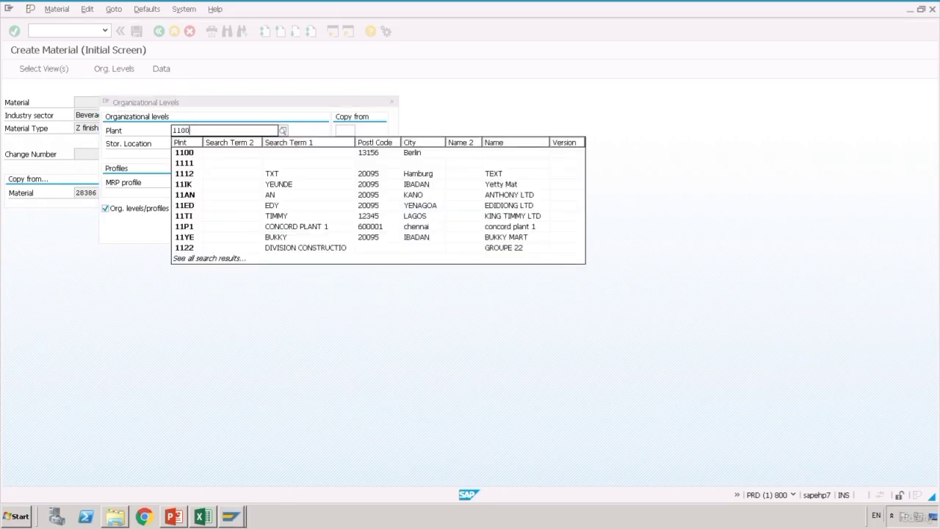
{"action": "left_click", "coordinate": [193, 152]}
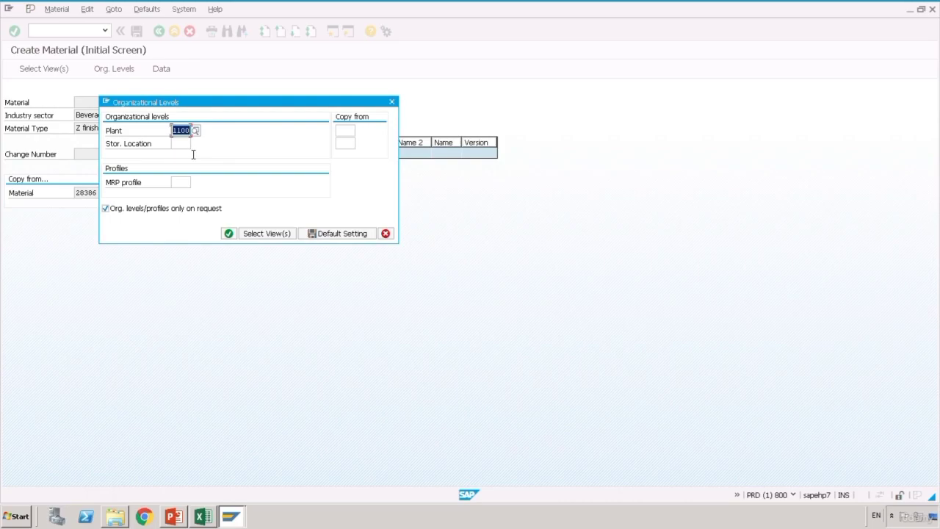
{"action": "key", "text": "Tab"}
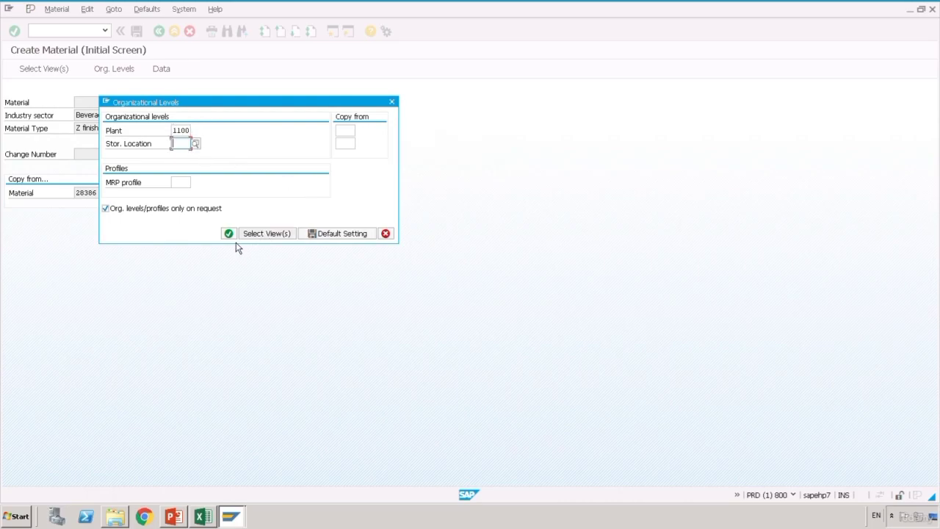
{"action": "left_click", "coordinate": [234, 238]}
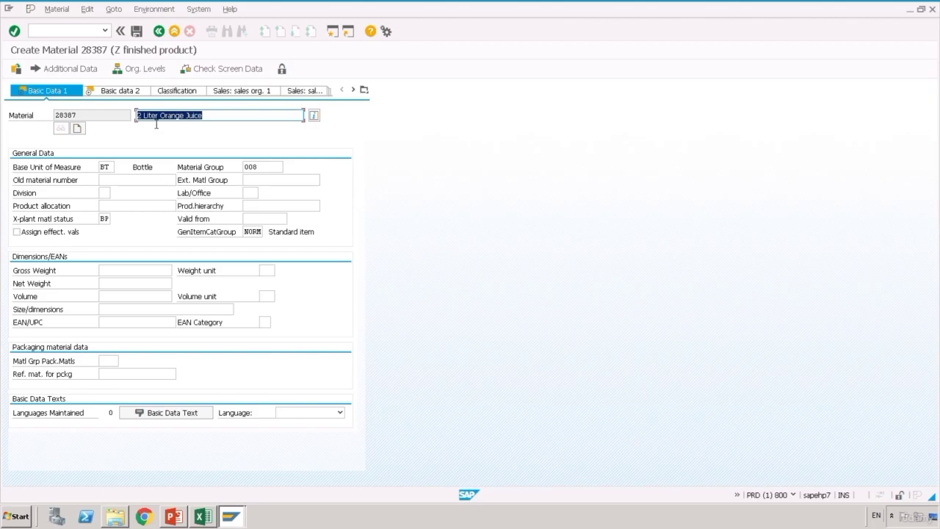
- Add 'bottle' to the 2 Liter Orange Juice description and continue to MRP 1
{"action": "left_click", "coordinate": [186, 116]}
{"action": "type", "text": "bottle"}
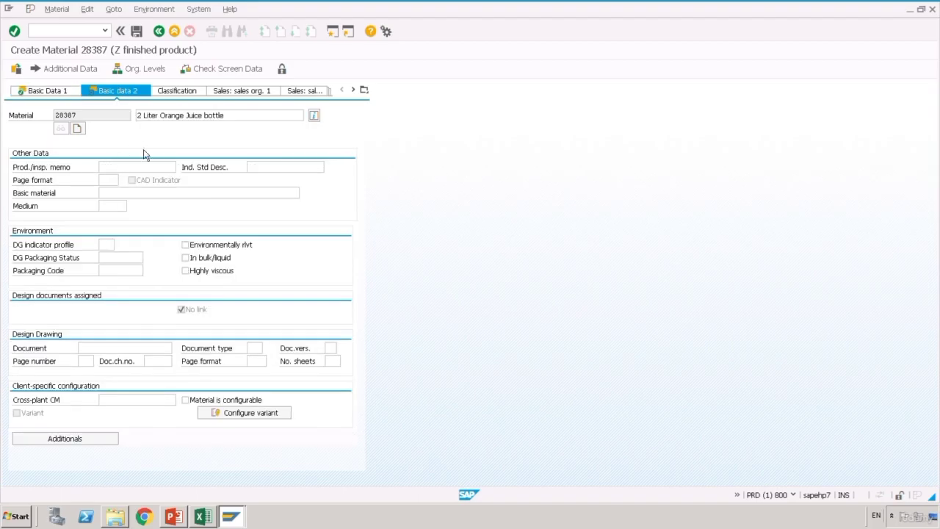
{"action": "key", "text": "Return"}
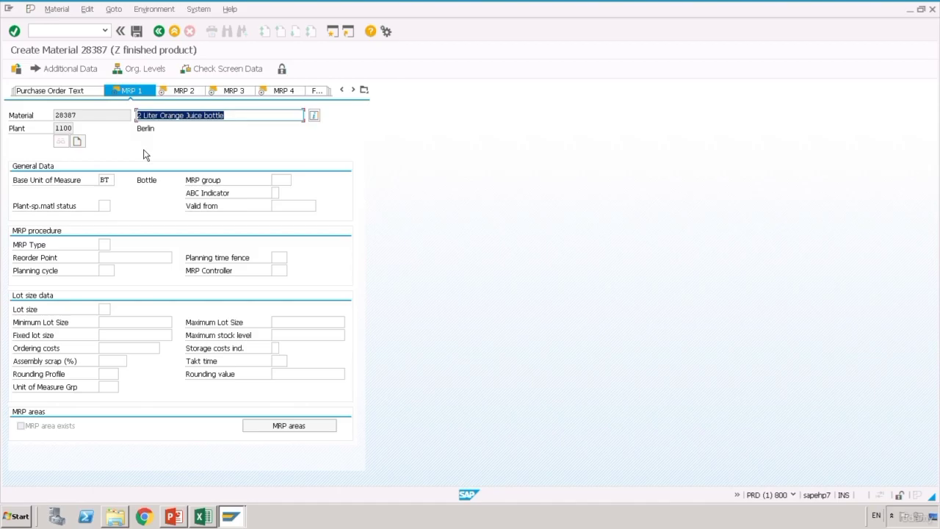
- On MRP 1, set MRP type PD, MRP controller 000 and a lot-size procedure from the list
{"action": "key", "text": "Return"}
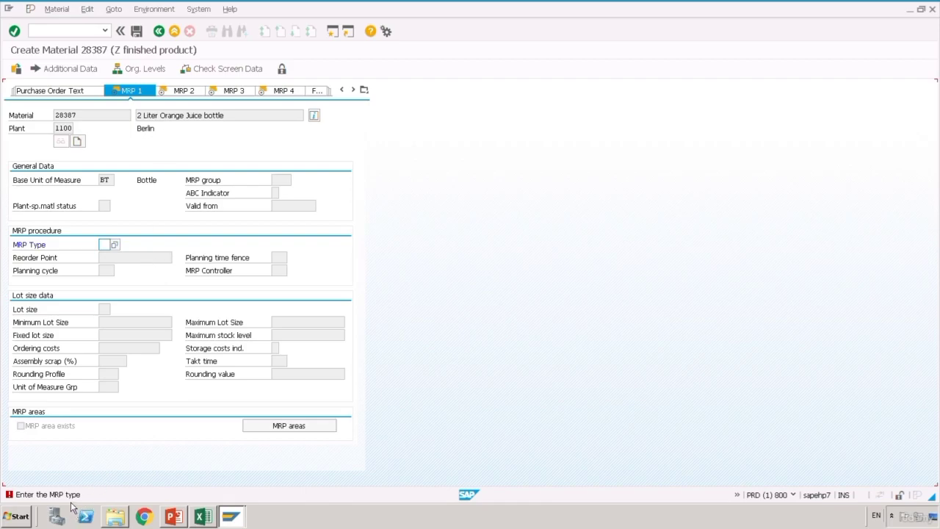
{"action": "left_click", "coordinate": [116, 246]}
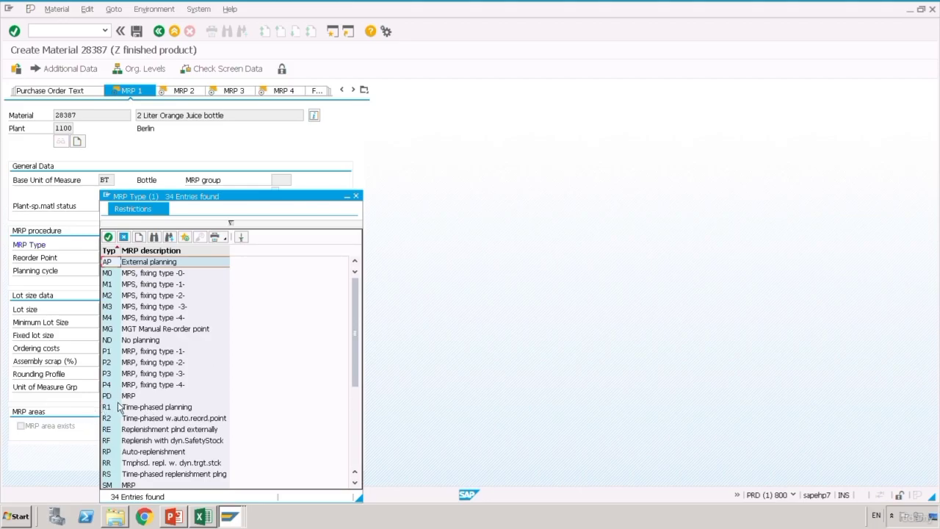
{"action": "left_click", "coordinate": [115, 398]}
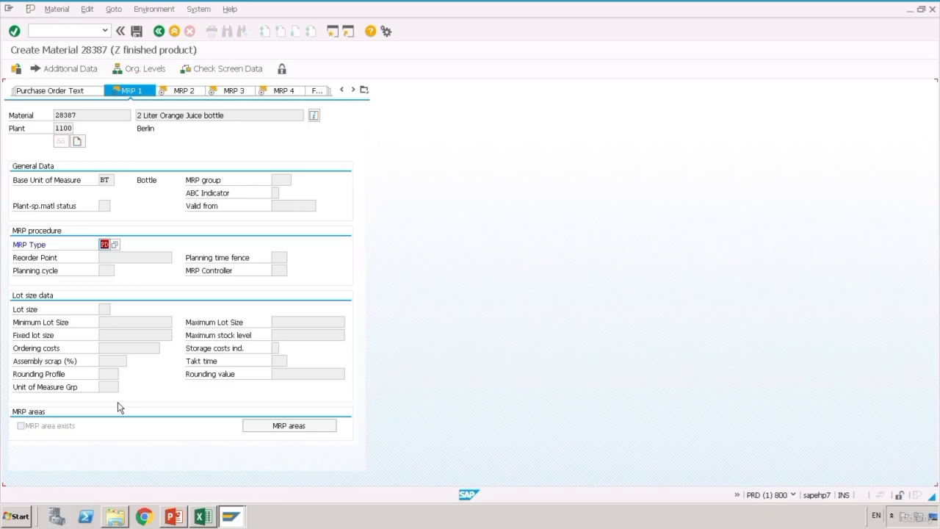
{"action": "key", "text": "Return"}
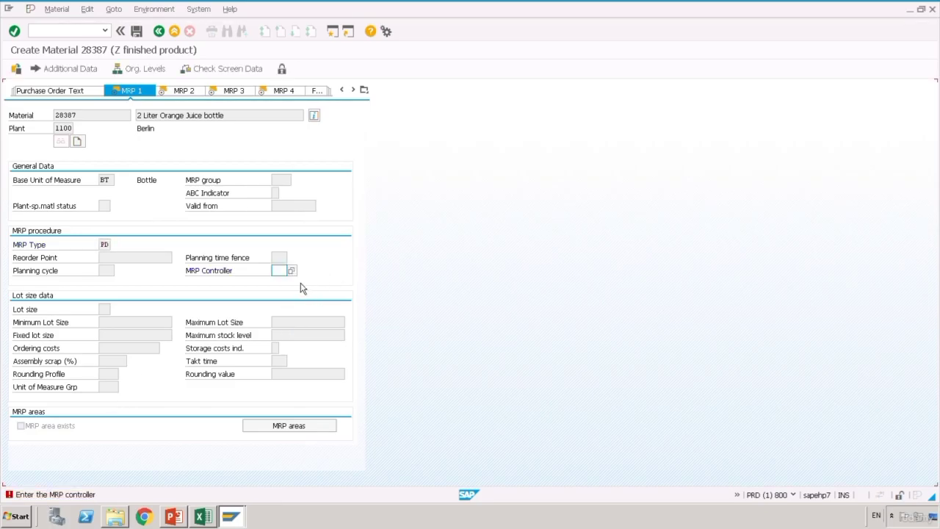
{"action": "left_click", "coordinate": [295, 274]}
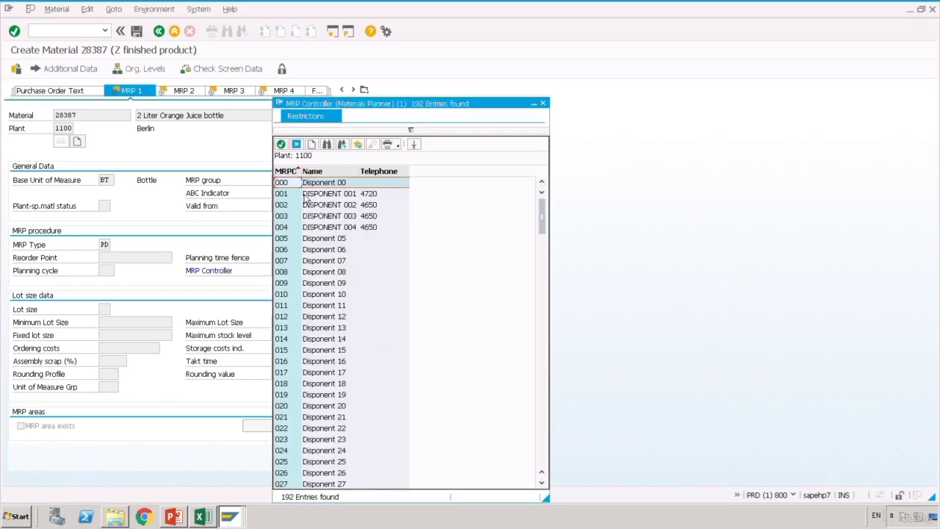
{"action": "key", "text": "Escape"}
{"action": "type", "text": "000"}
{"action": "key", "text": "Return"}
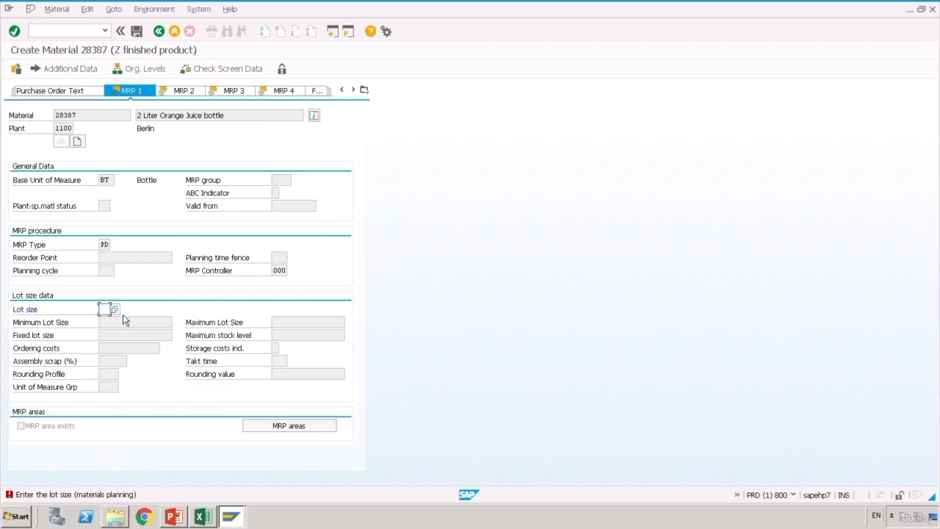
{"action": "left_click", "coordinate": [114, 309]}
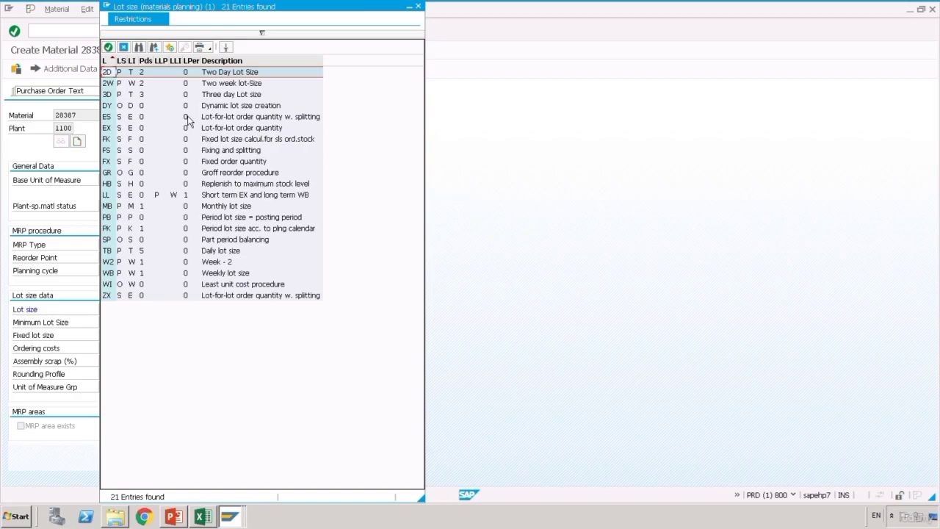
{"action": "double_click", "coordinate": [115, 83]}
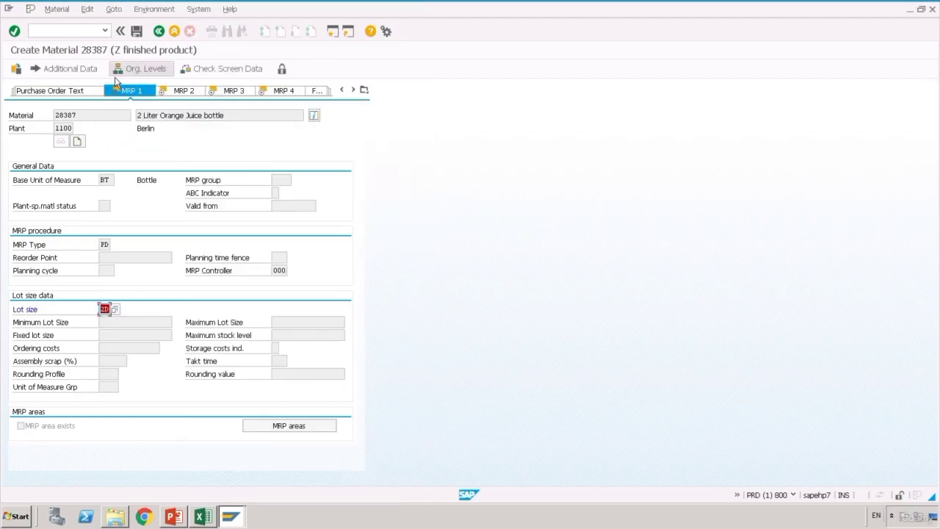
{"action": "key", "text": "Return"}
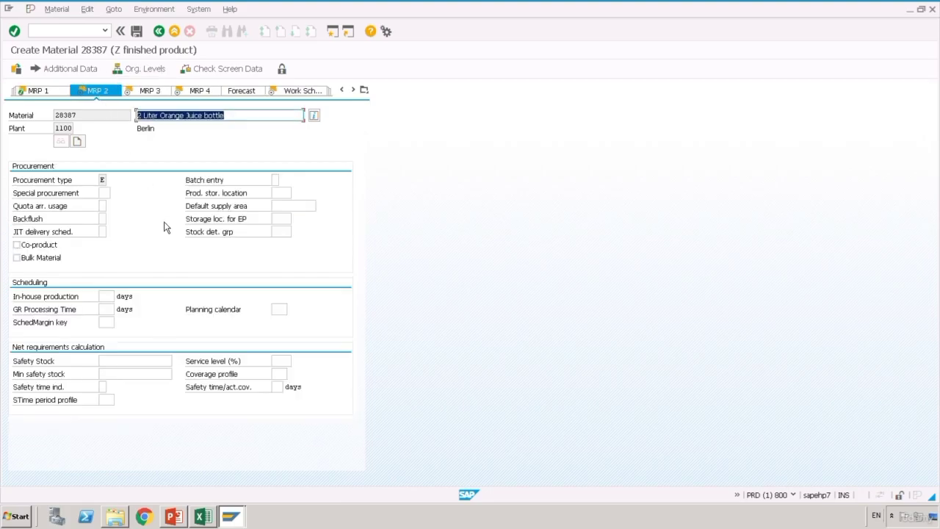
- On MRP 2, set scheduling margin key 000 and in-house production time 10 days
{"action": "key", "text": "Return"}
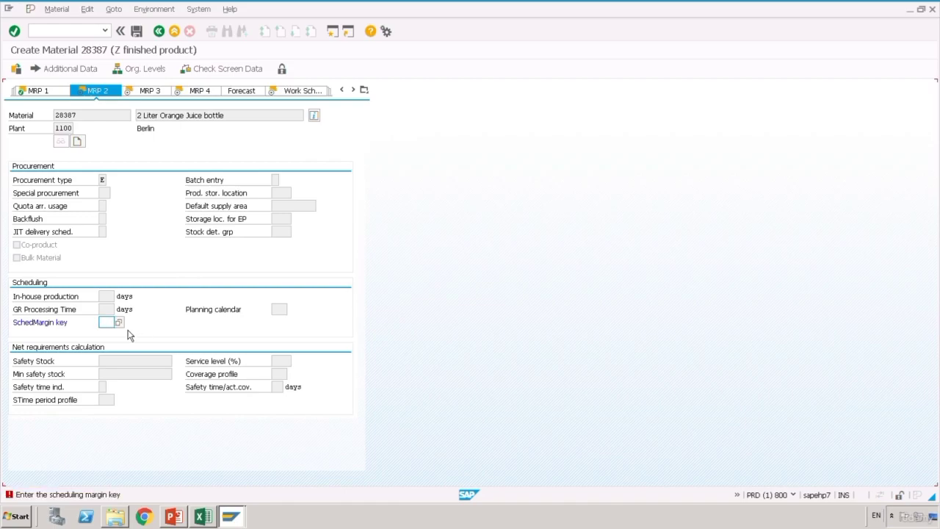
{"action": "key", "text": "F4"}
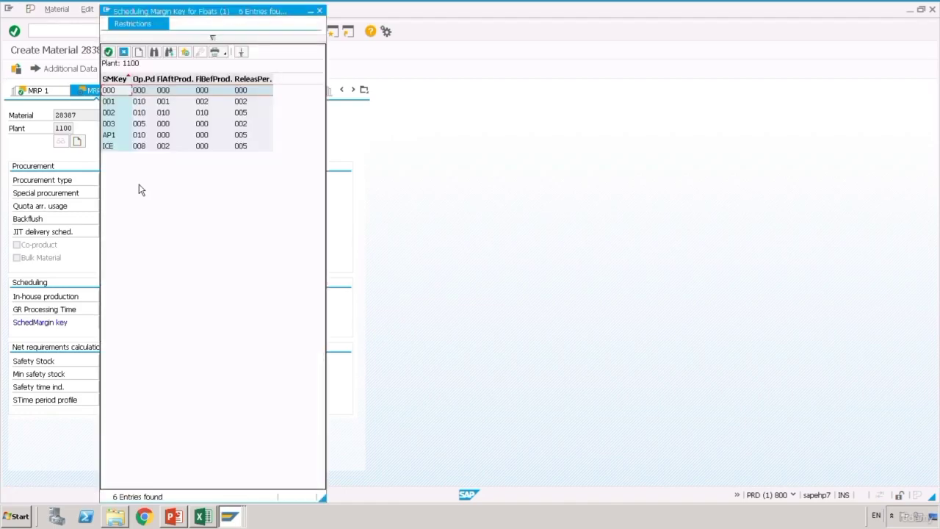
{"action": "double_click", "coordinate": [125, 94]}
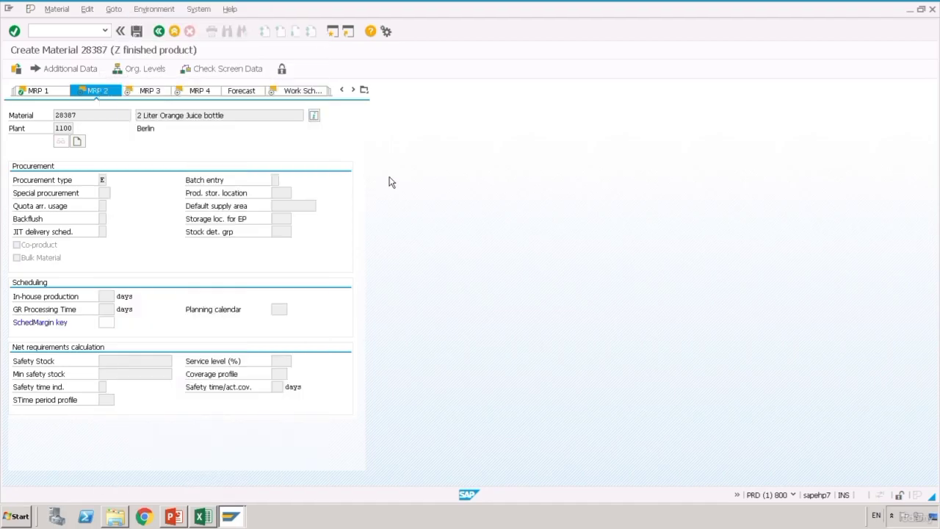
{"action": "key", "text": "Return"}
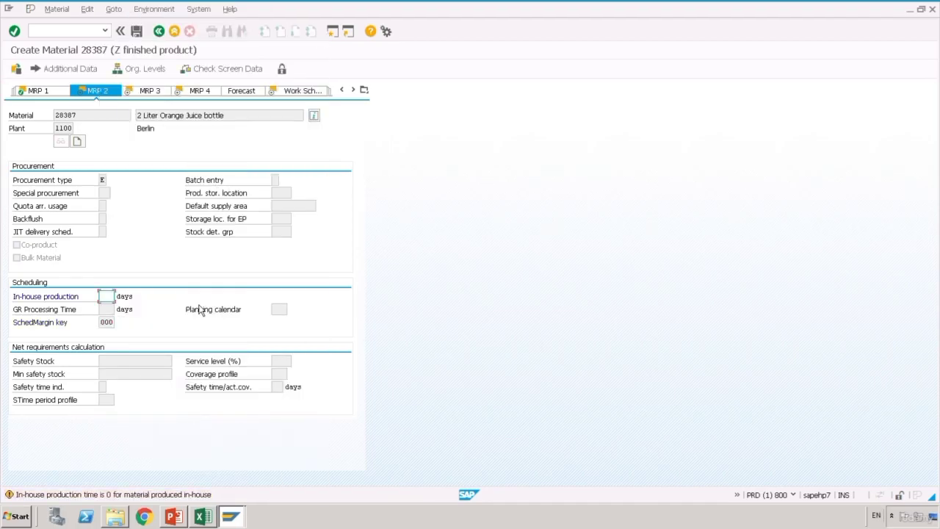
{"action": "type", "text": "10"}
{"action": "key", "text": "Return"}
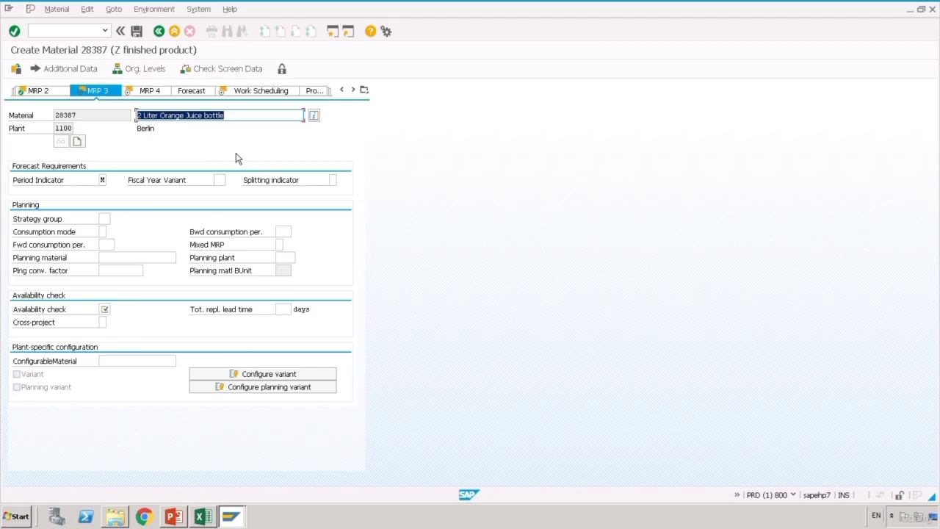
- Set availability check KP (No check) on MRP 3, then continue through the remaining views
{"action": "key", "text": "Return"}
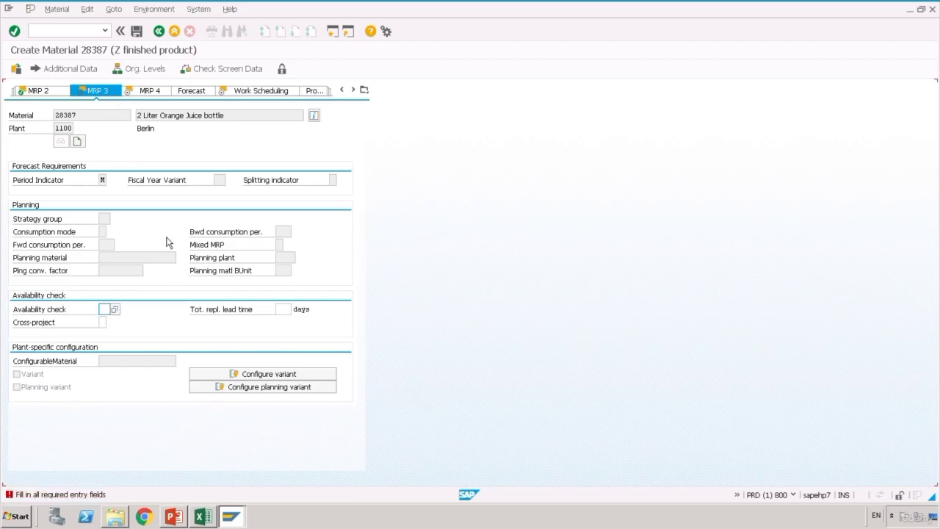
{"action": "left_click", "coordinate": [115, 309]}
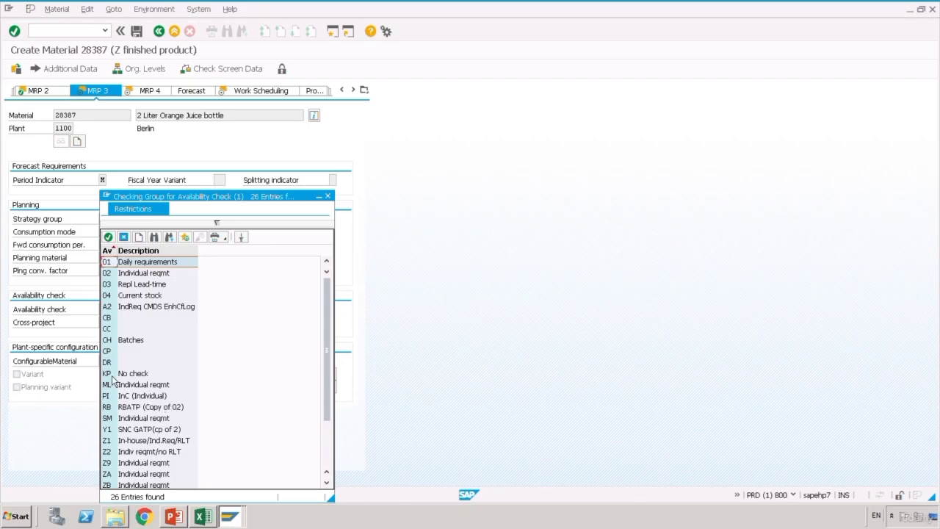
{"action": "left_click", "coordinate": [113, 376]}
{"action": "left_click", "coordinate": [111, 378]}
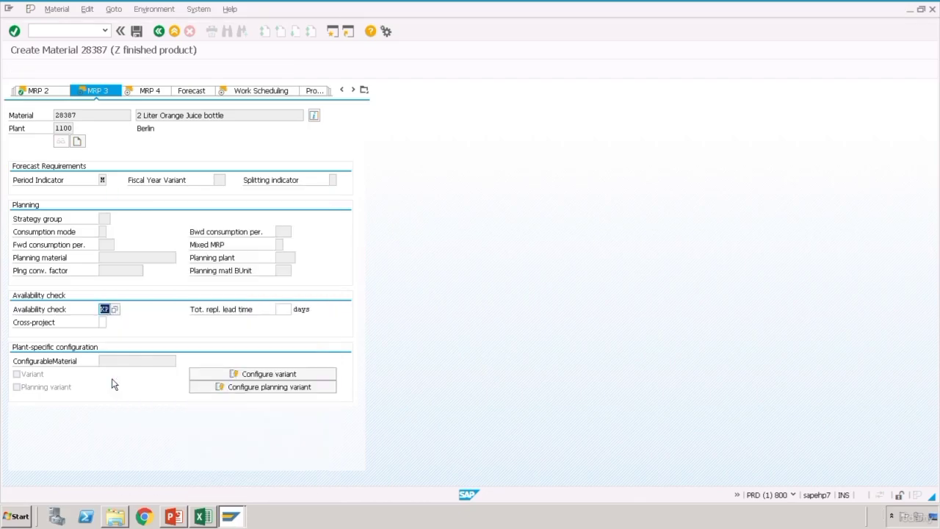
{"action": "key", "text": "Return"}
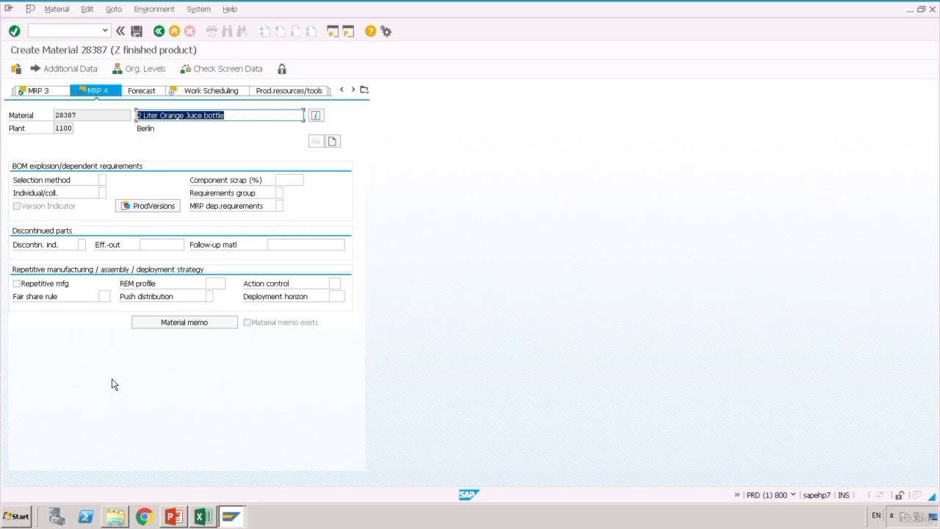
{"action": "key", "text": "Return"}
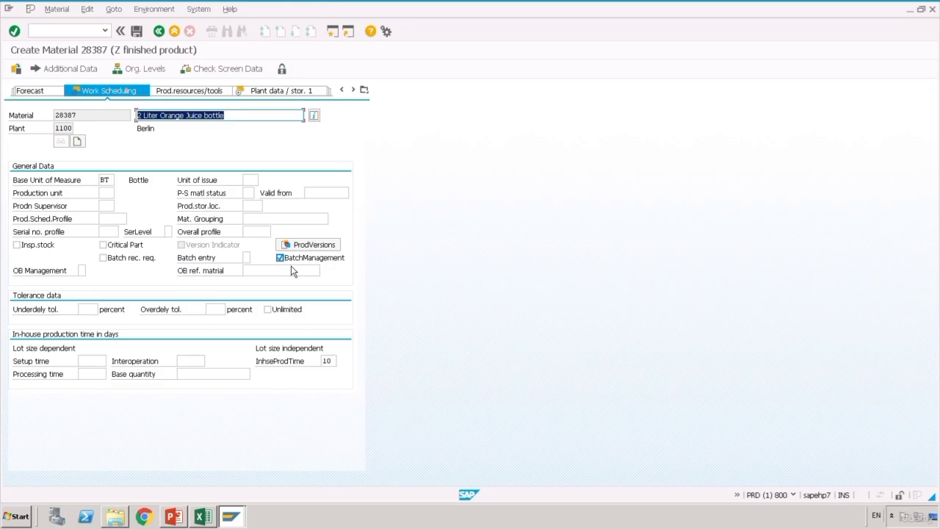
{"action": "key", "text": "Return"}
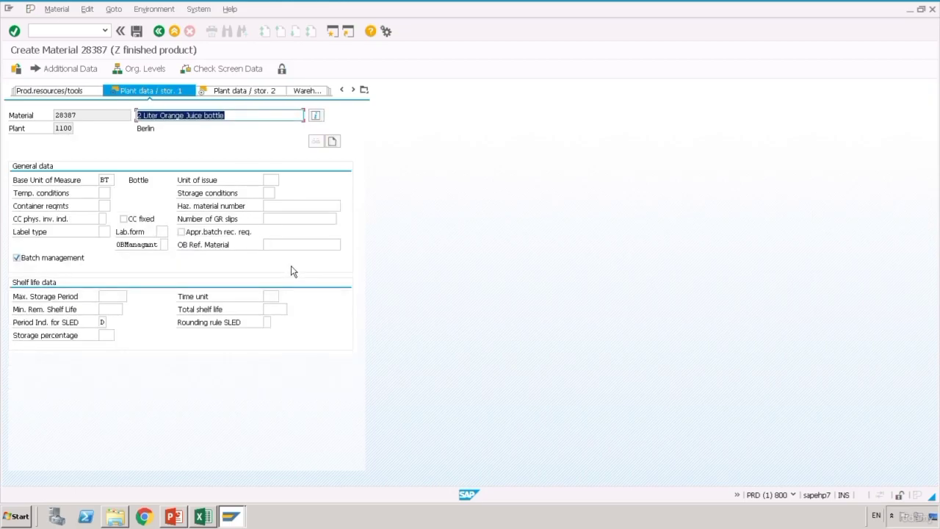
{"action": "key", "text": "Return"}
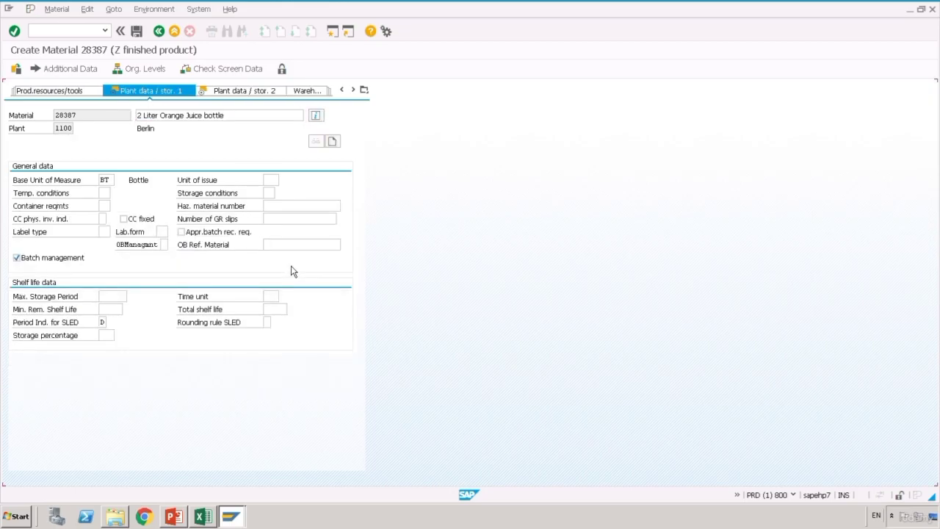
{"action": "key", "text": "Return"}
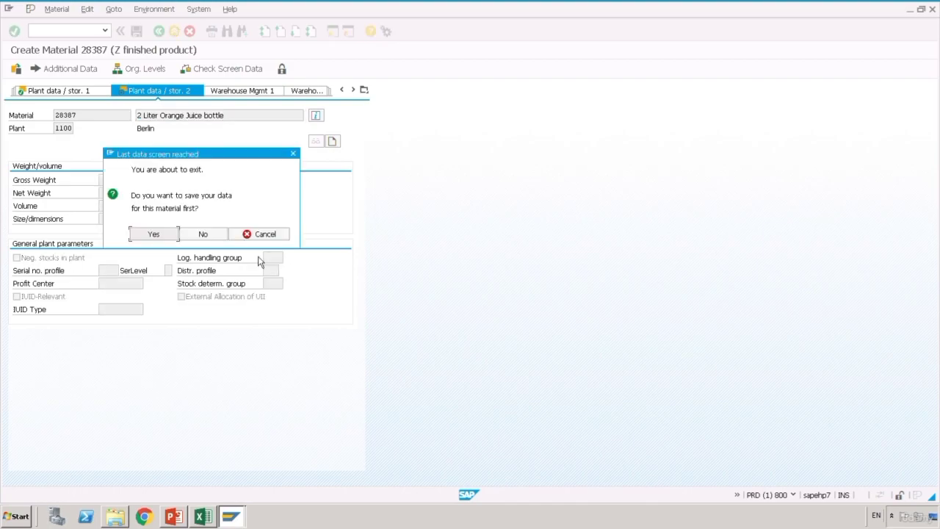
- Save material 28387, copy its number from the message details, and switch to Excel
{"action": "left_click", "coordinate": [155, 236]}
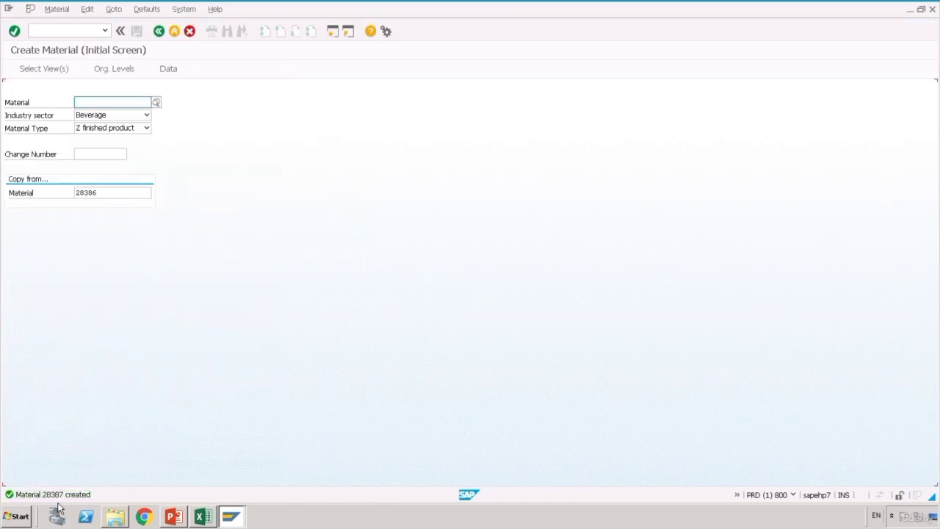
{"action": "double_click", "coordinate": [55, 494]}
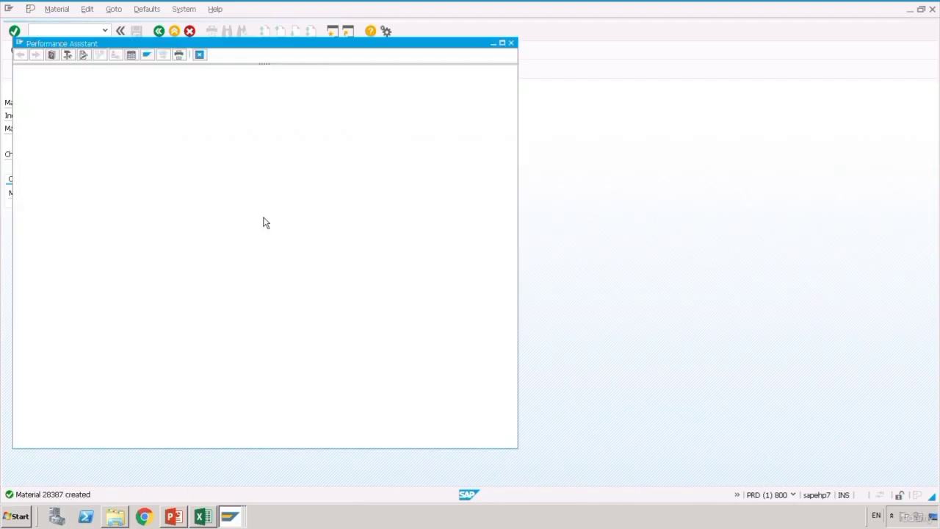
{"action": "double_click", "coordinate": [66, 75]}
{"action": "key", "text": "ctrl+c"}
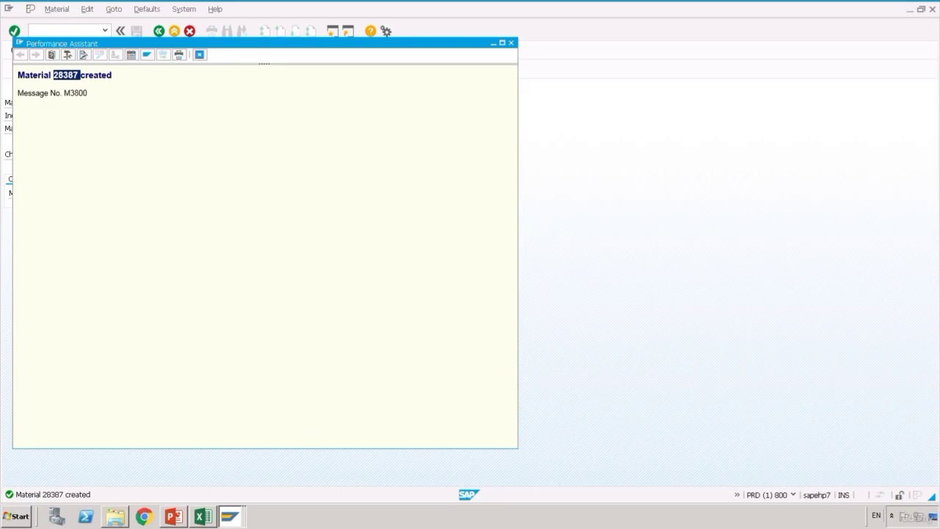
{"action": "key", "text": "alt+Tab"}
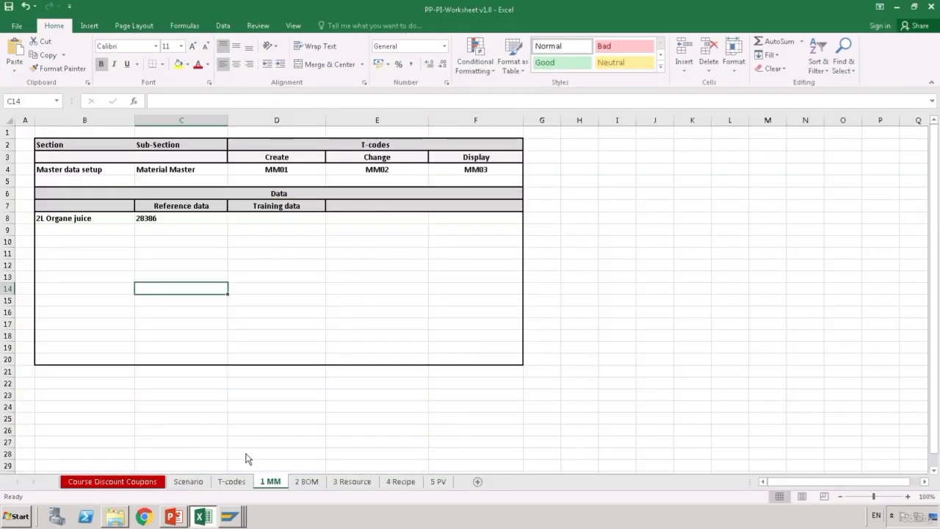
- Paste 28387 into Training data cell D8 beside reference 28386
{"action": "double_click", "coordinate": [268, 225]}
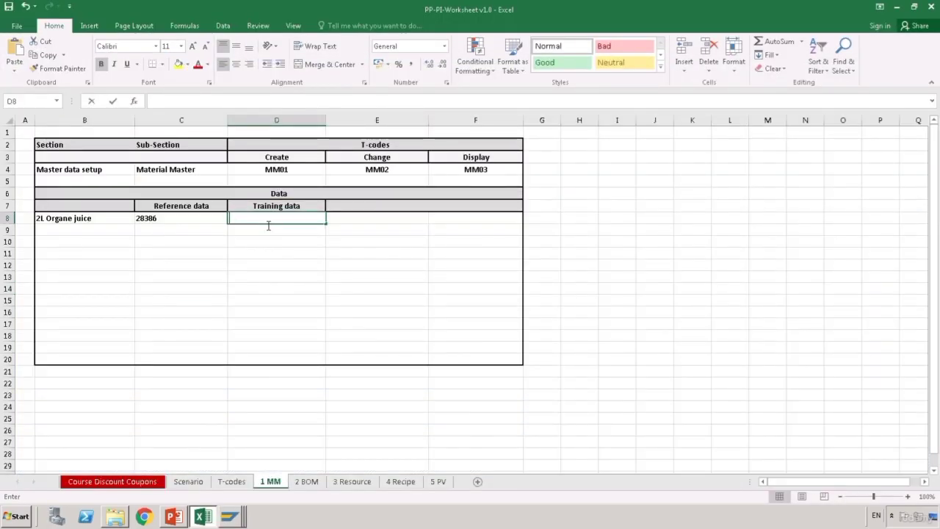
{"action": "key", "text": "ctrl+v"}
{"action": "key", "text": "Return"}
- Review cells D13, E13 and E16, then bring up the Scenario sheet
{"action": "left_click", "coordinate": [284, 283]}
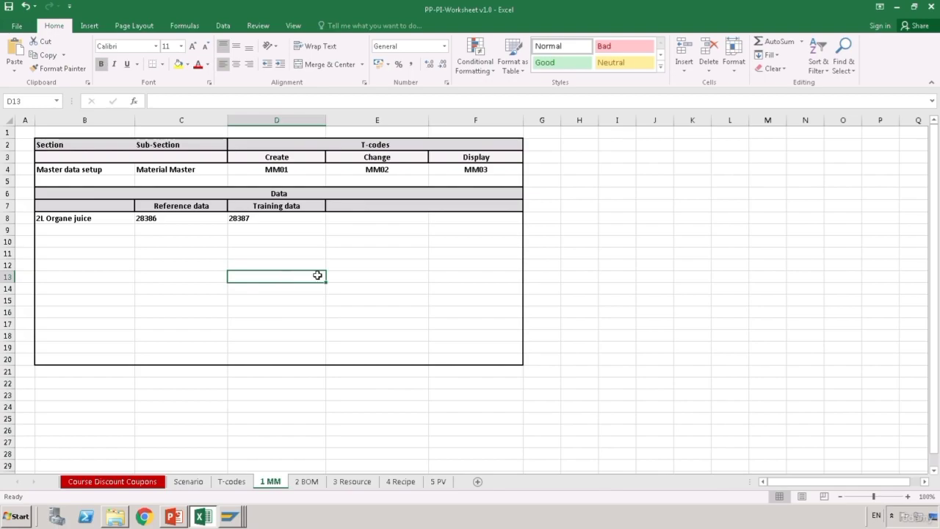
{"action": "left_click", "coordinate": [343, 277]}
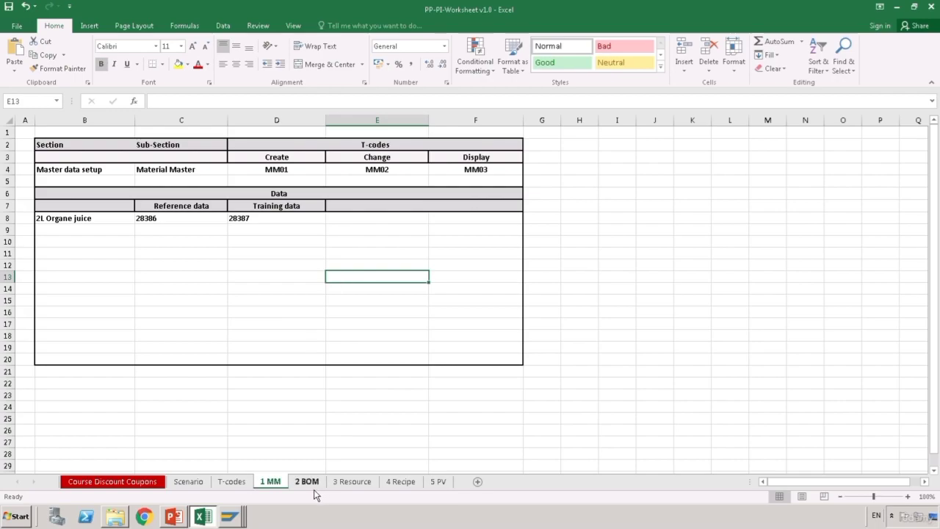
{"action": "left_click", "coordinate": [400, 313]}
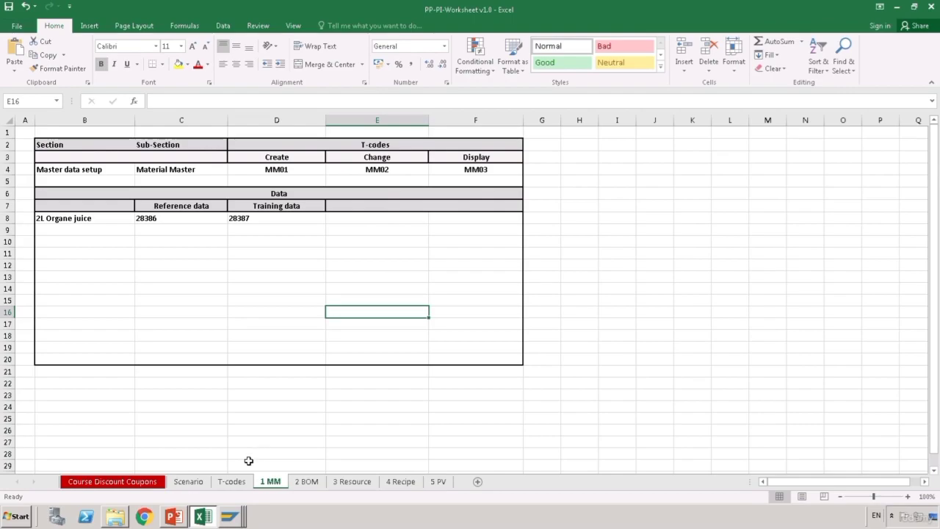
{"action": "left_click", "coordinate": [188, 481]}
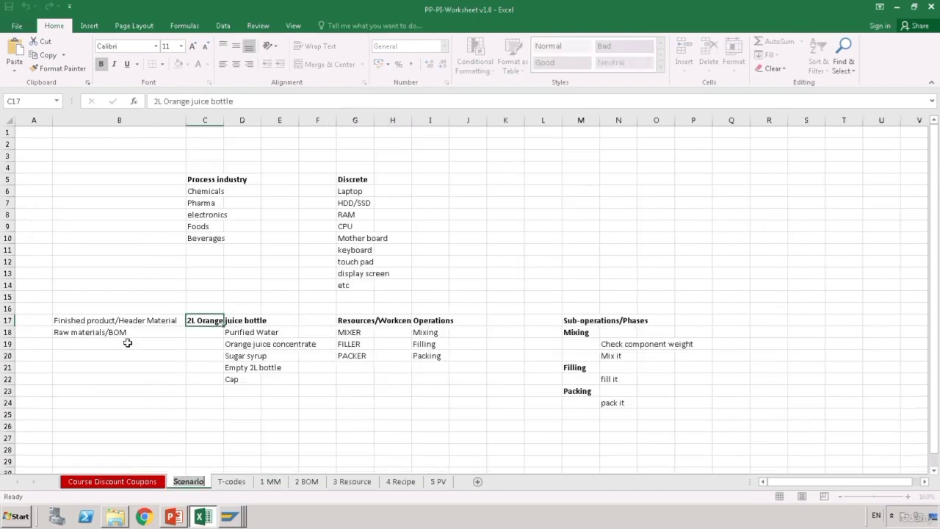
- Open the 2 BOM sheet and review the Training data and BOM Group cells
{"action": "left_click", "coordinate": [116, 323]}
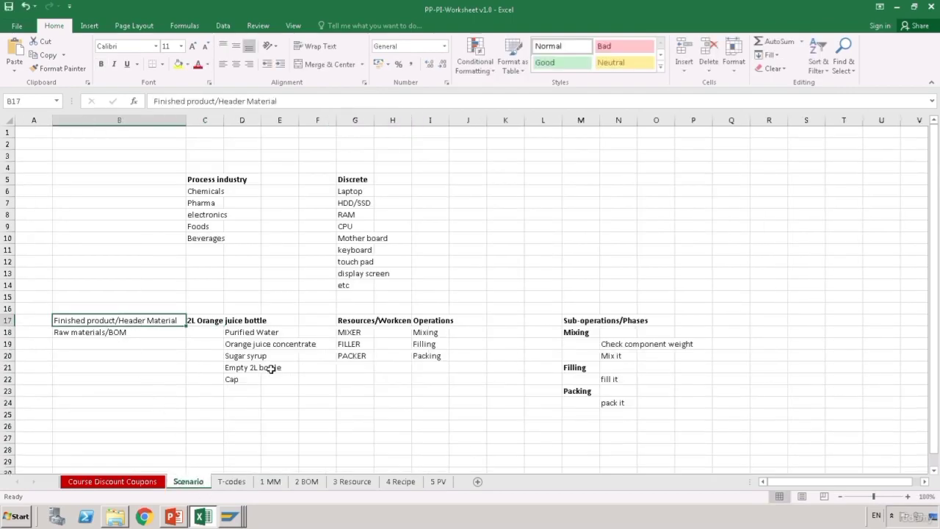
{"action": "left_click", "coordinate": [309, 488]}
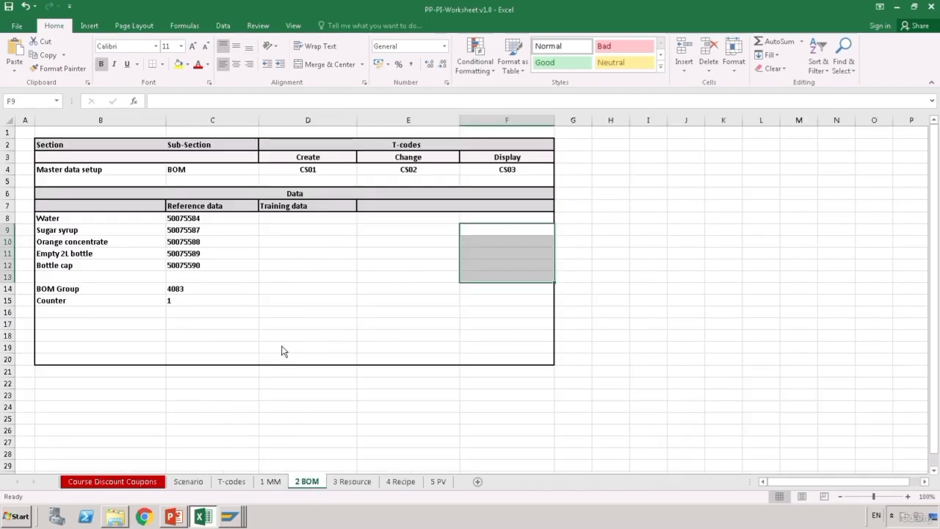
{"action": "left_click", "coordinate": [239, 311]}
{"action": "left_click", "coordinate": [301, 278]}
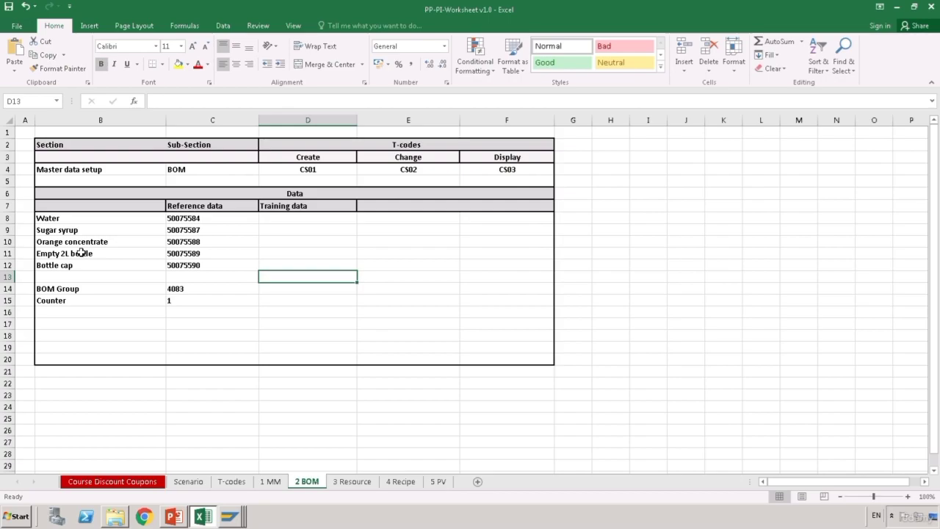
{"action": "left_click", "coordinate": [95, 291]}
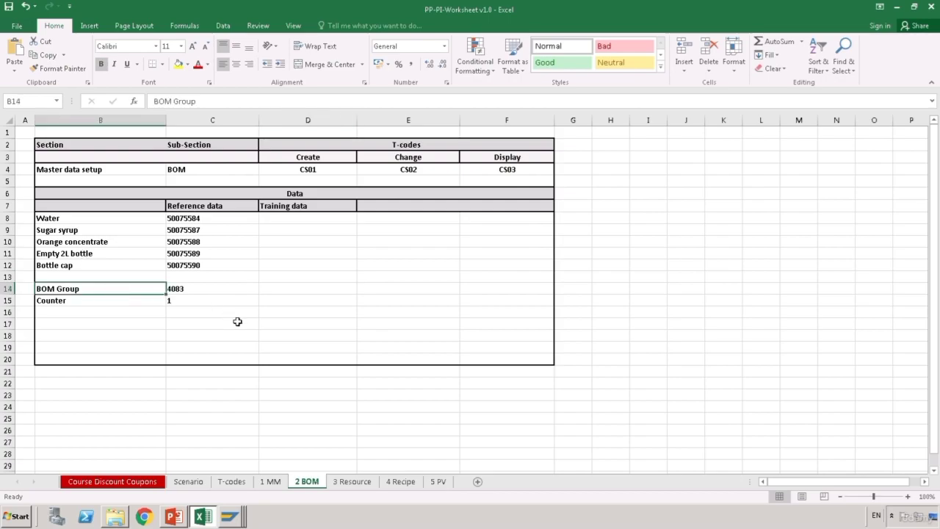
{"action": "left_click", "coordinate": [323, 303]}
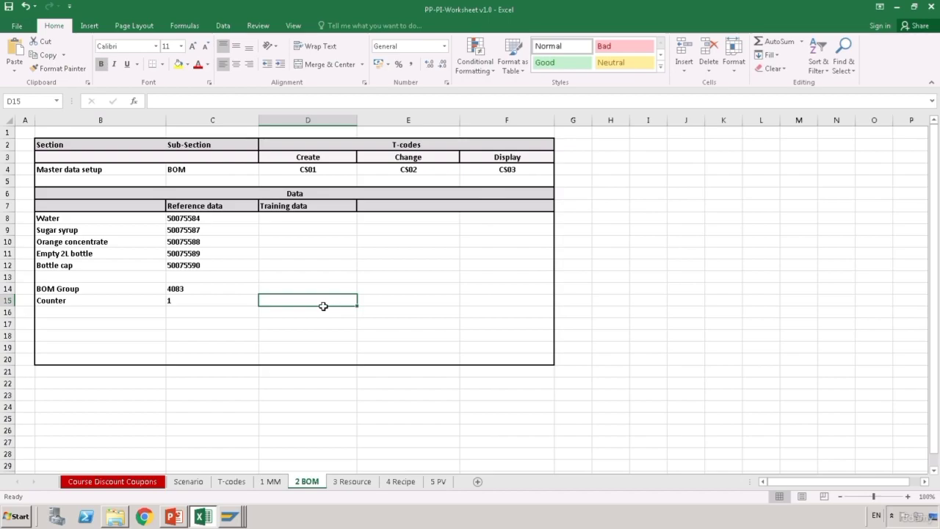
- Review the CS01 and CS02 BOM T-codes, then return to the SAP Create Material window
{"action": "left_click", "coordinate": [336, 174]}
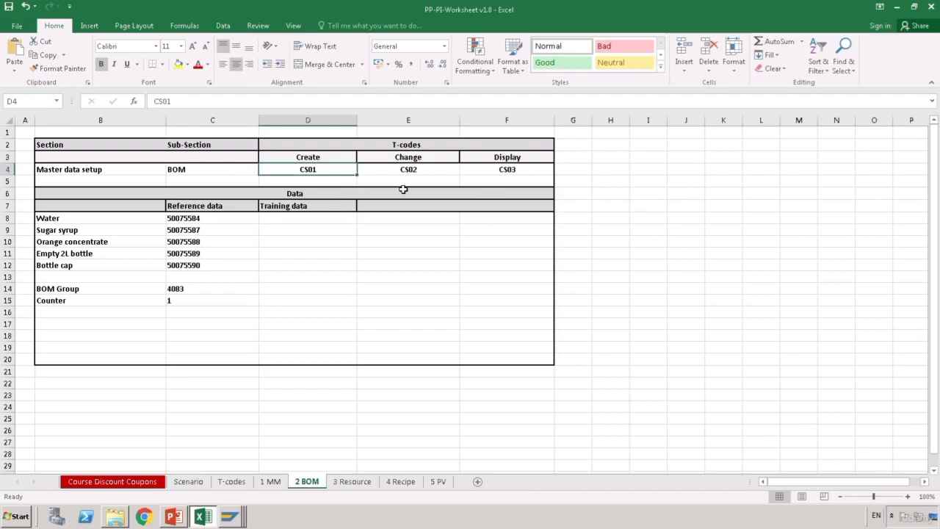
{"action": "left_click", "coordinate": [433, 176]}
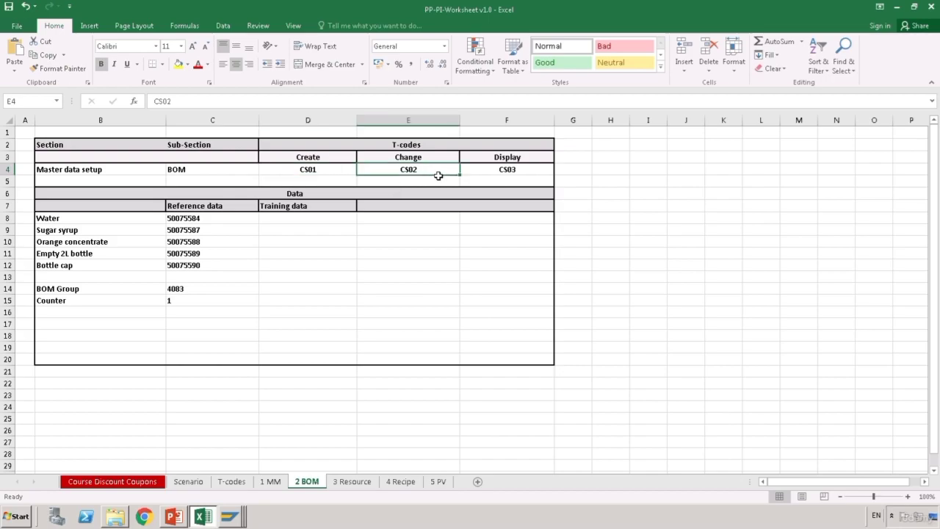
{"action": "left_click", "coordinate": [434, 268]}
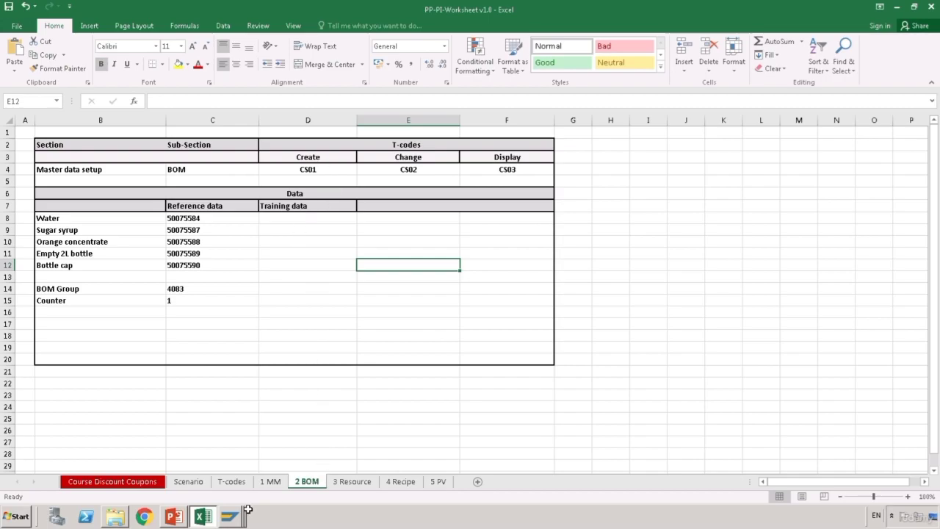
{"action": "mouse_move", "coordinate": [243, 522]}
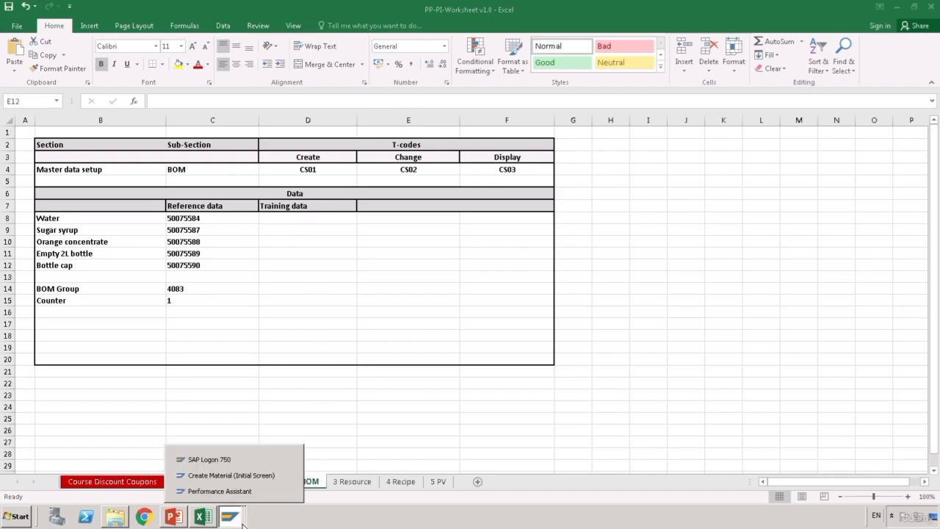
{"action": "left_click", "coordinate": [235, 475]}
- Start transaction CS01 and check material 28387 on the Excel 1 MM sheet
{"action": "left_click", "coordinate": [86, 38]}
{"action": "type", "text": "/ncs01"}
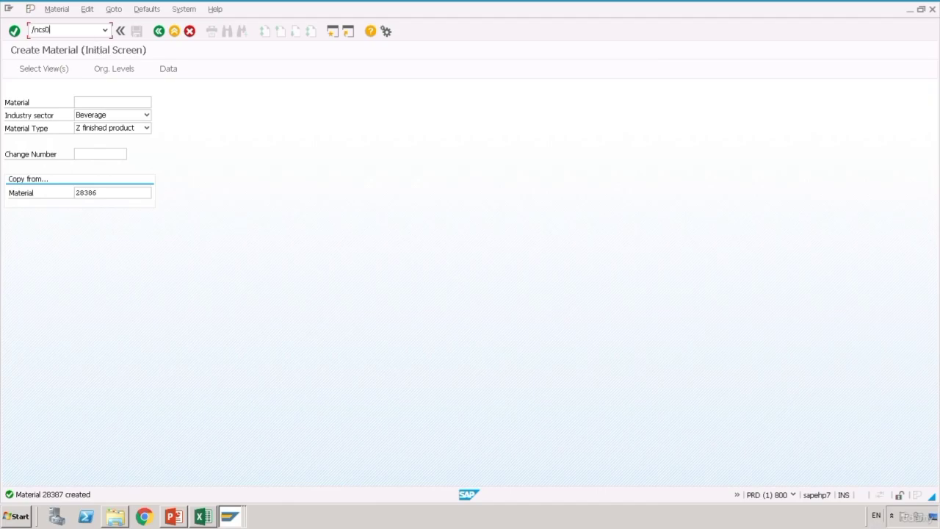
{"action": "key", "text": "Return"}
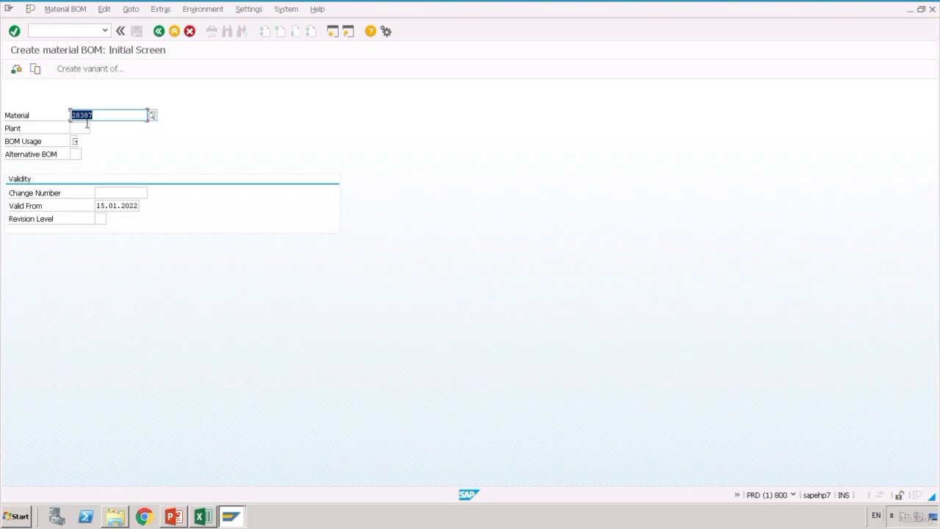
{"action": "left_click", "coordinate": [211, 517]}
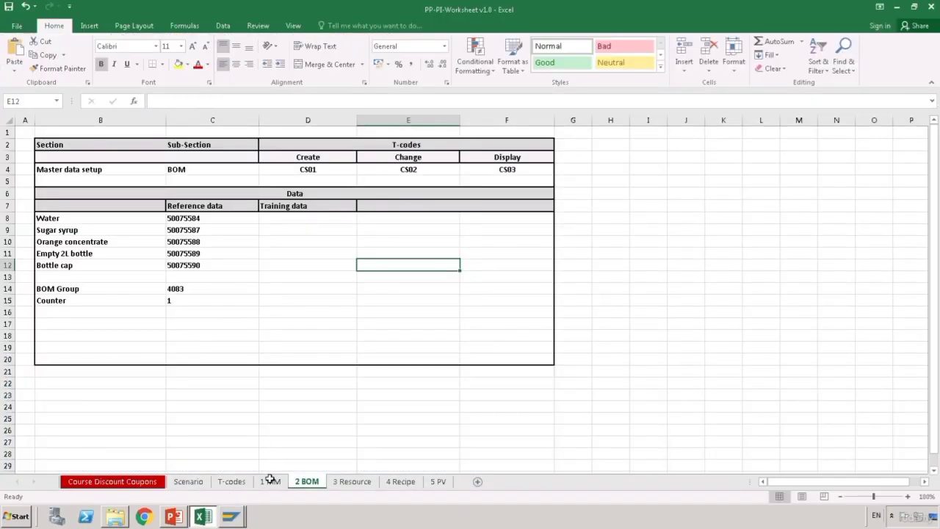
{"action": "left_click", "coordinate": [270, 481]}
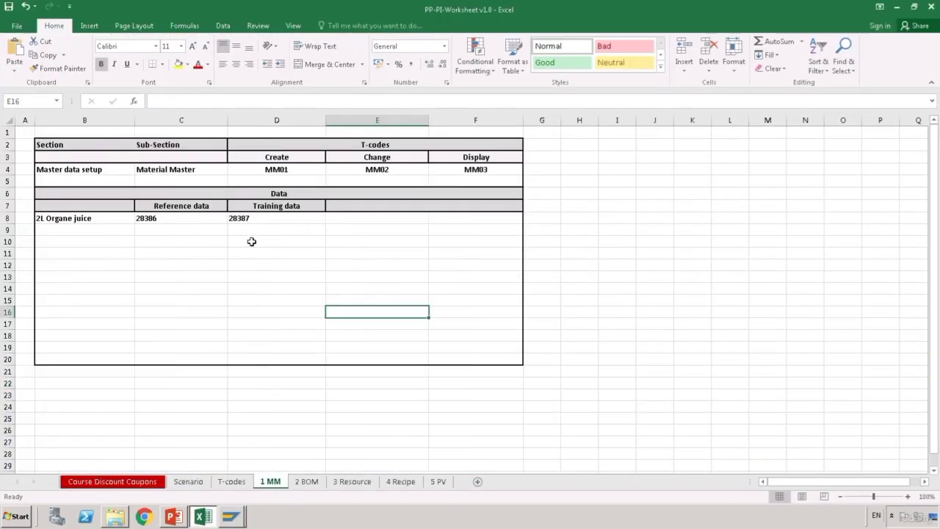
{"action": "left_click", "coordinate": [311, 488]}
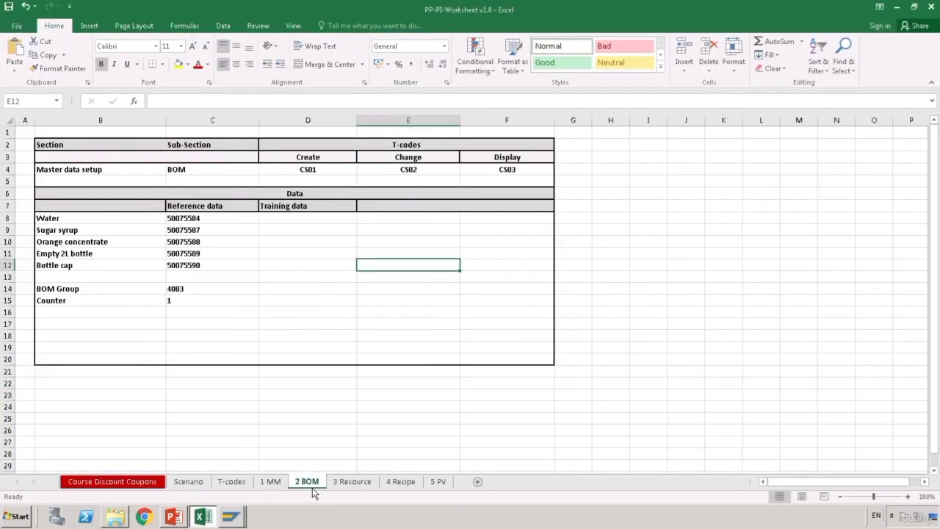
{"action": "mouse_move", "coordinate": [246, 518]}
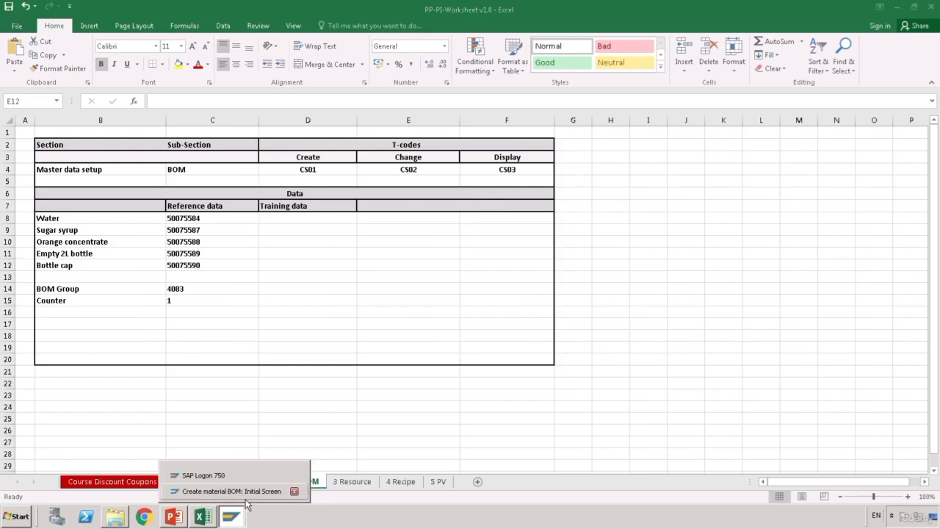
{"action": "left_click", "coordinate": [242, 490]}
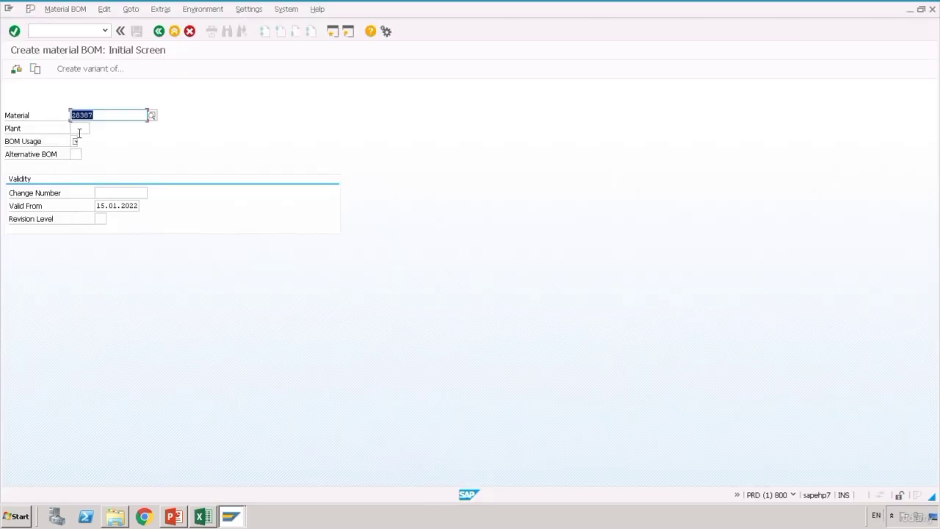
- Enter plant 1100, BOM usage 1 (Production) and alternative BOM 1
{"action": "key", "text": "Tab"}
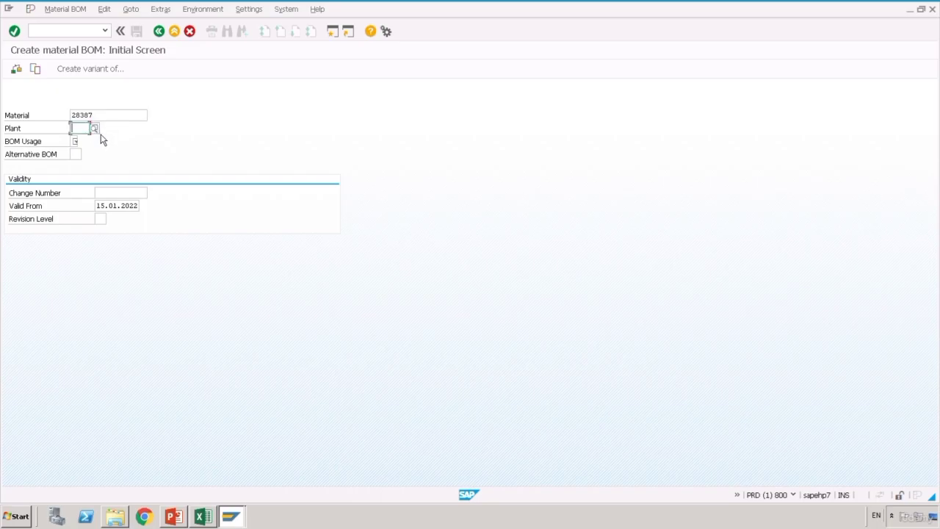
{"action": "type", "text": "1100"}
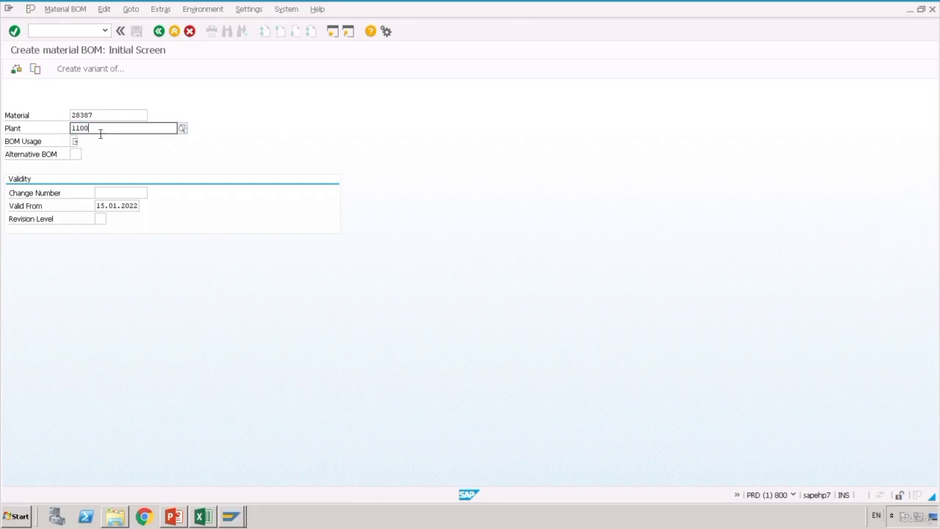
{"action": "left_click", "coordinate": [132, 151]}
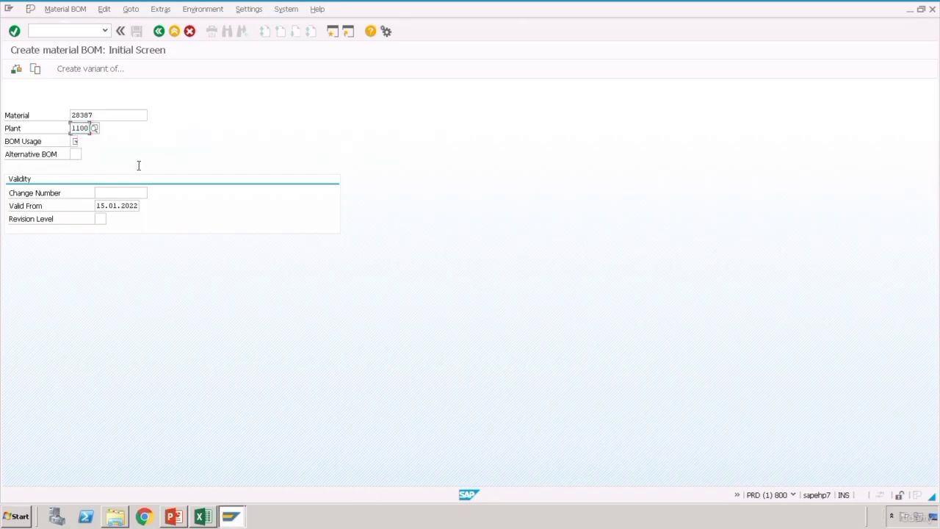
{"action": "key", "text": "Return"}
{"action": "left_click", "coordinate": [83, 142]}
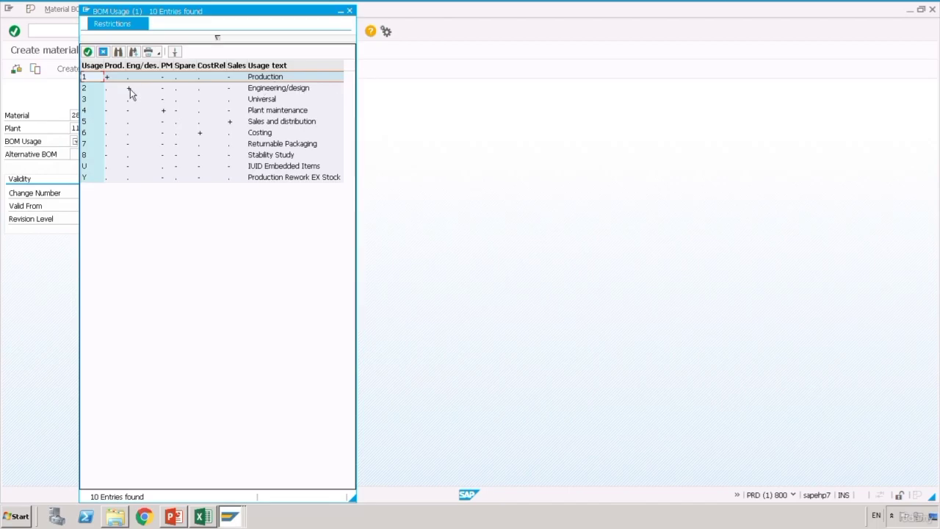
{"action": "double_click", "coordinate": [100, 87]}
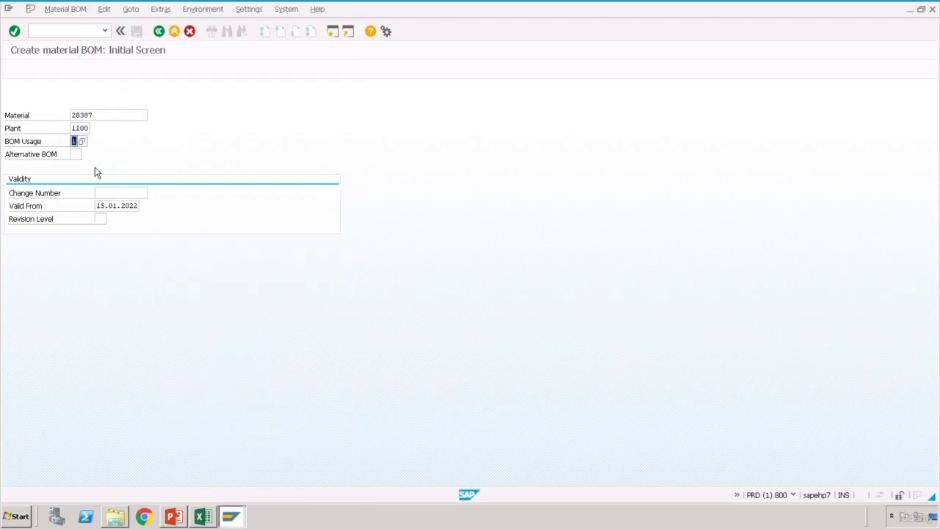
{"action": "left_click", "coordinate": [82, 161]}
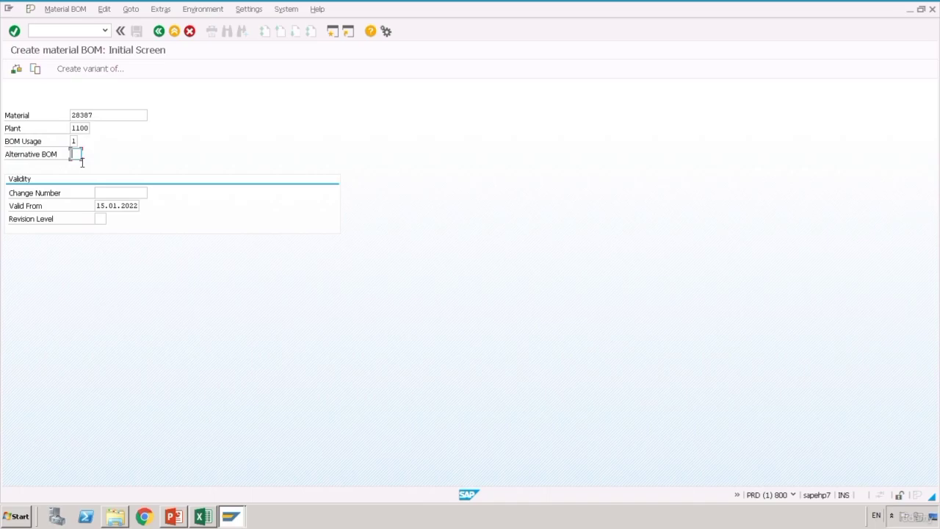
{"action": "type", "text": "1"}
- Open the BOM item overview and copy Water number 50075584 from Excel cell C8
{"action": "key", "text": "Return"}
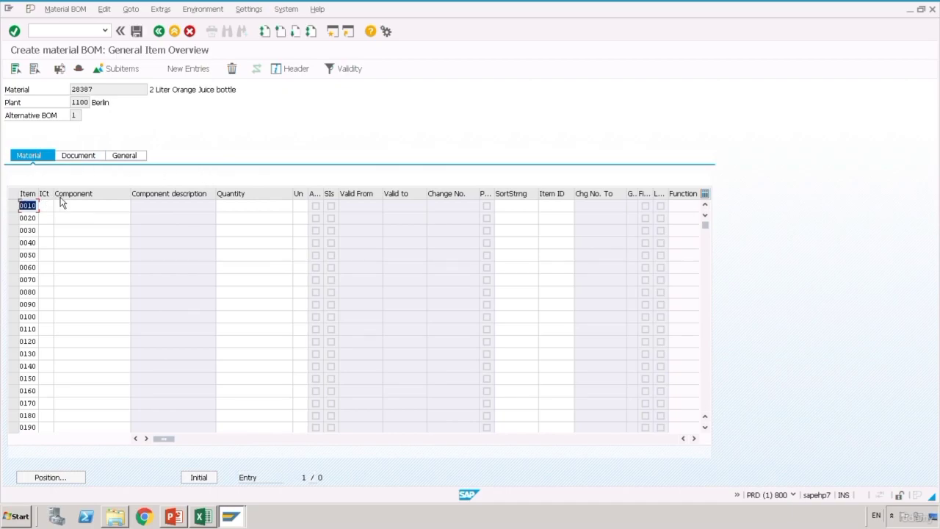
{"action": "mouse_move", "coordinate": [56, 193]}
{"action": "left_mouse_down"}
{"action": "mouse_move", "coordinate": [76, 194]}
{"action": "mouse_move", "coordinate": [39, 196]}
{"action": "mouse_move", "coordinate": [50, 195]}
{"action": "left_mouse_up"}
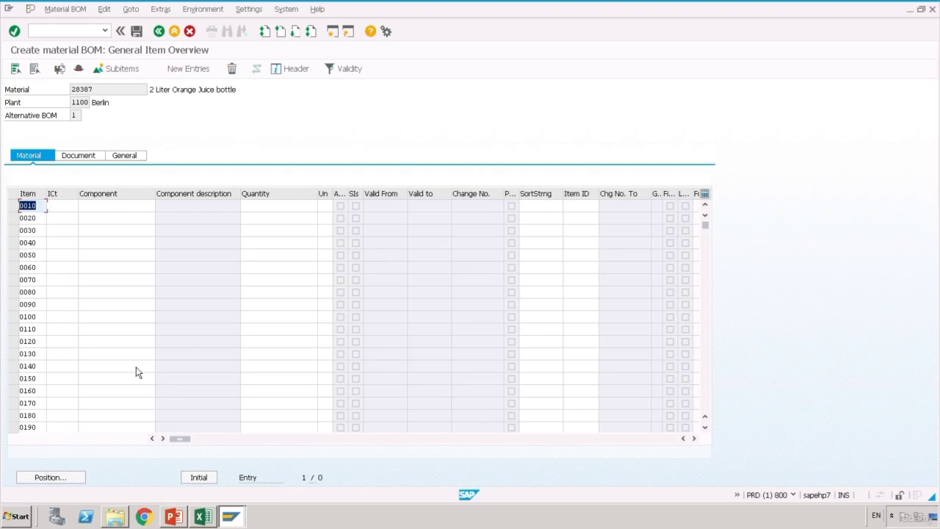
{"action": "left_click", "coordinate": [204, 516]}
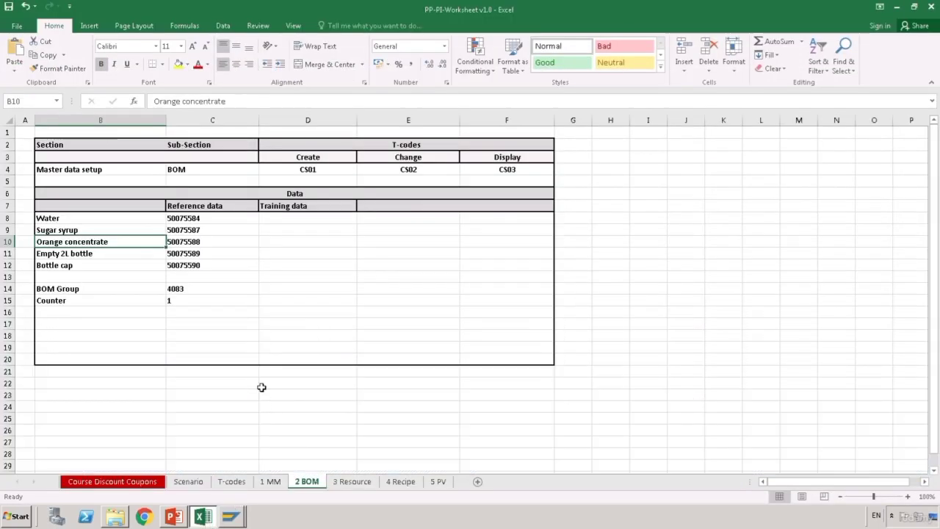
{"action": "left_click", "coordinate": [234, 313]}
{"action": "left_click", "coordinate": [206, 223]}
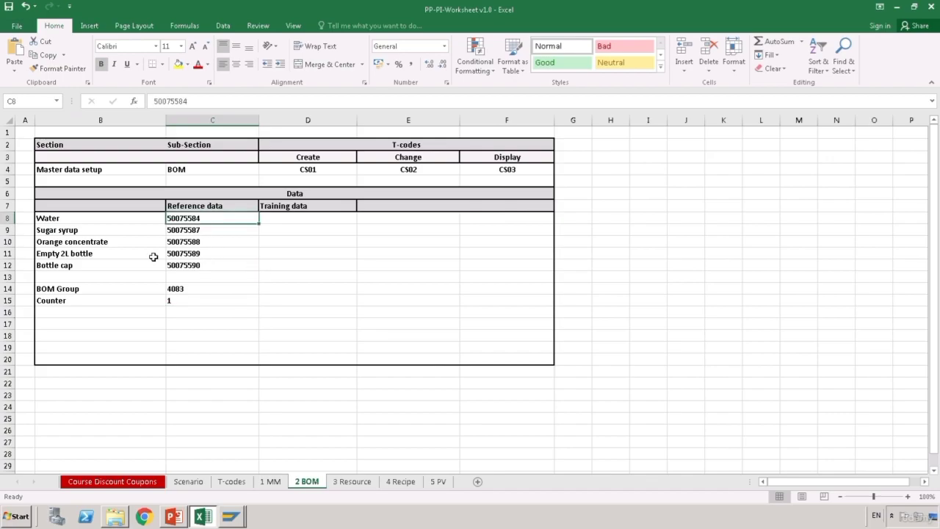
{"action": "double_click", "coordinate": [208, 221]}
{"action": "left_click_drag", "start_coordinate": [209, 220], "coordinate": [126, 214]}
{"action": "key", "text": "ctrl+c"}
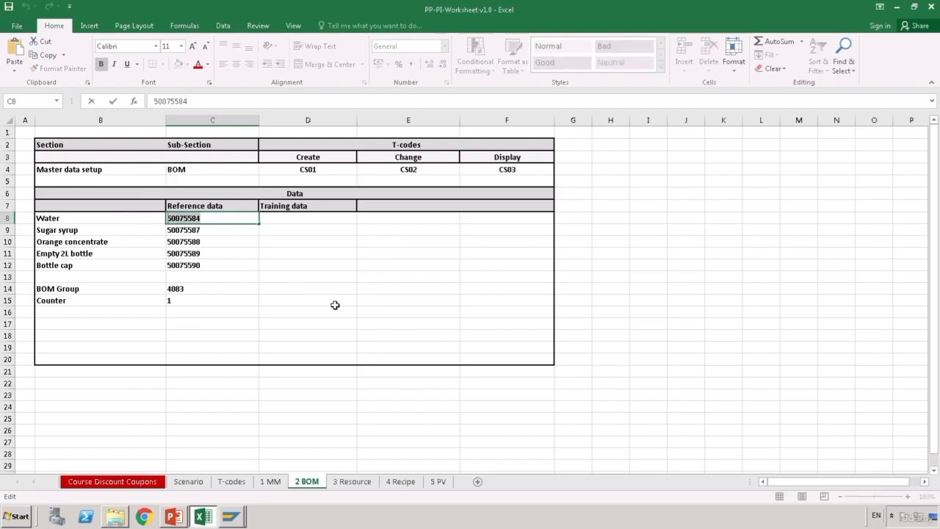
{"action": "left_click", "coordinate": [333, 303]}
{"action": "mouse_move", "coordinate": [242, 523]}
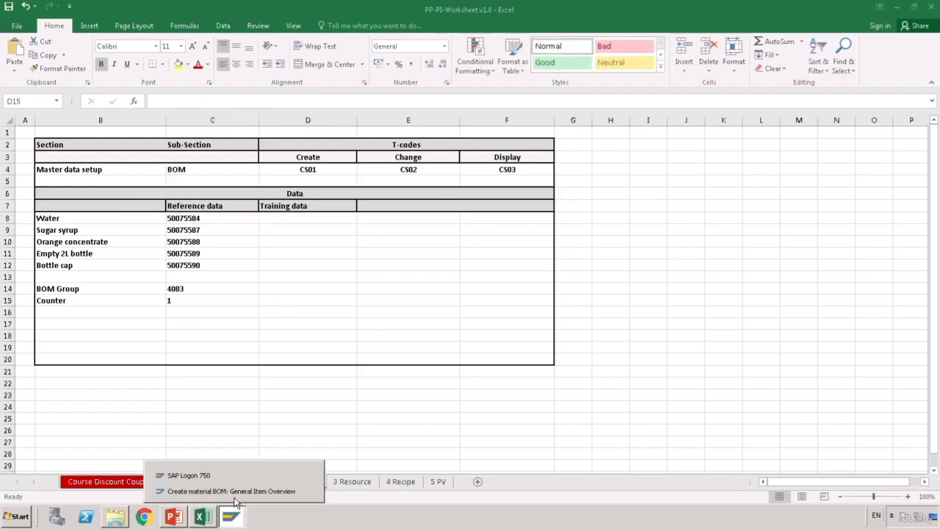
{"action": "left_click", "coordinate": [228, 490]}
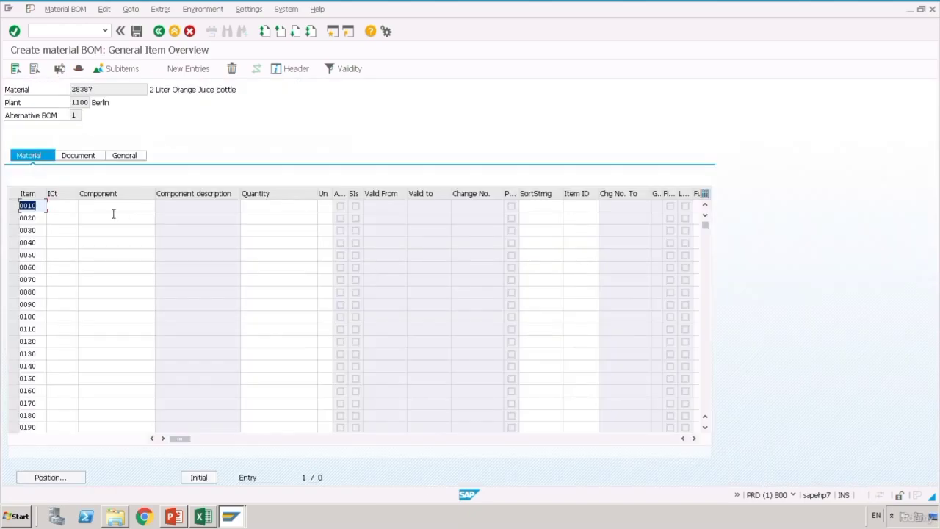
- Enter 50075584 as item 0010's component with item category L (Stock item)
{"action": "left_click", "coordinate": [112, 206]}
{"action": "key", "text": "ctrl+v"}
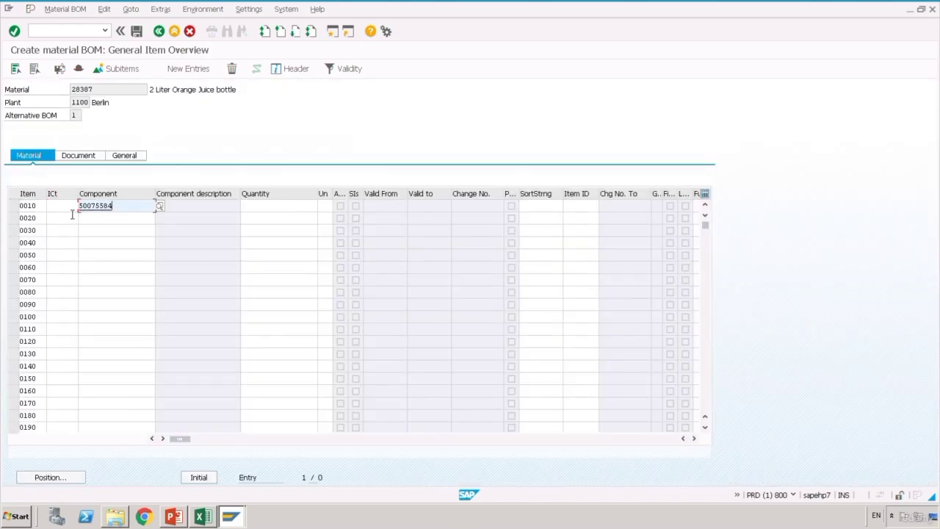
{"action": "left_click", "coordinate": [62, 206]}
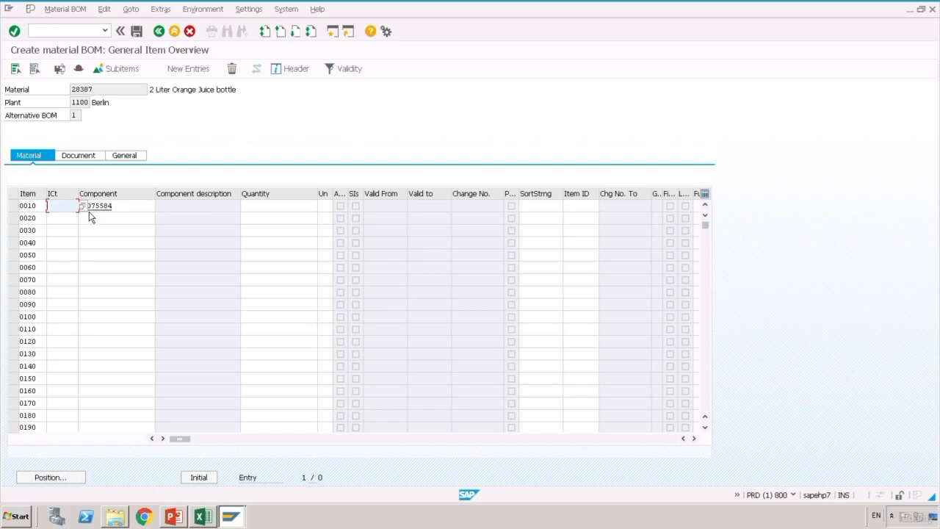
{"action": "key", "text": "F4"}
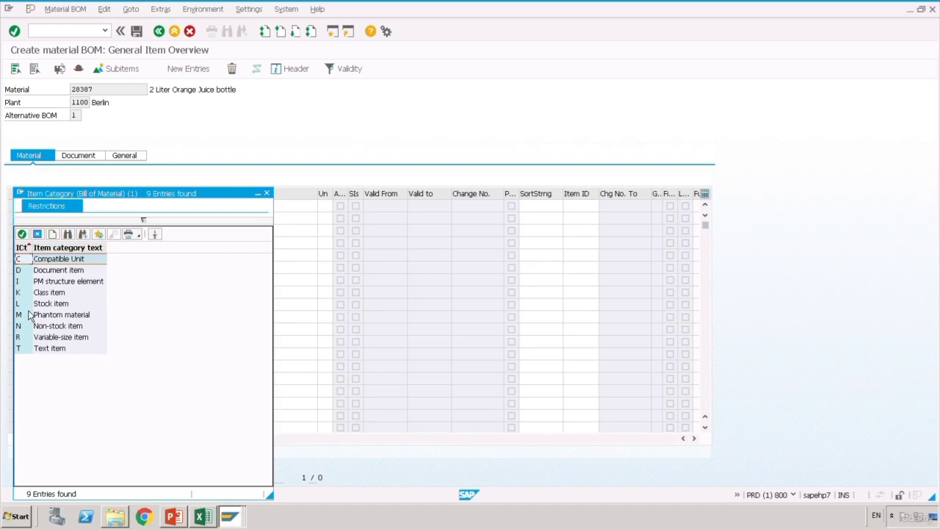
{"action": "double_click", "coordinate": [29, 305]}
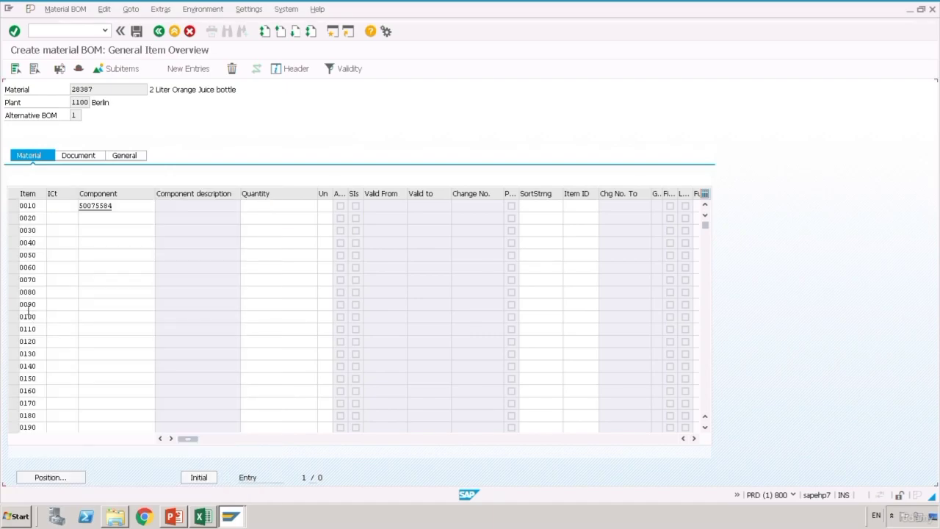
{"action": "key", "text": "Tab"}
{"action": "key", "text": "Tab"}
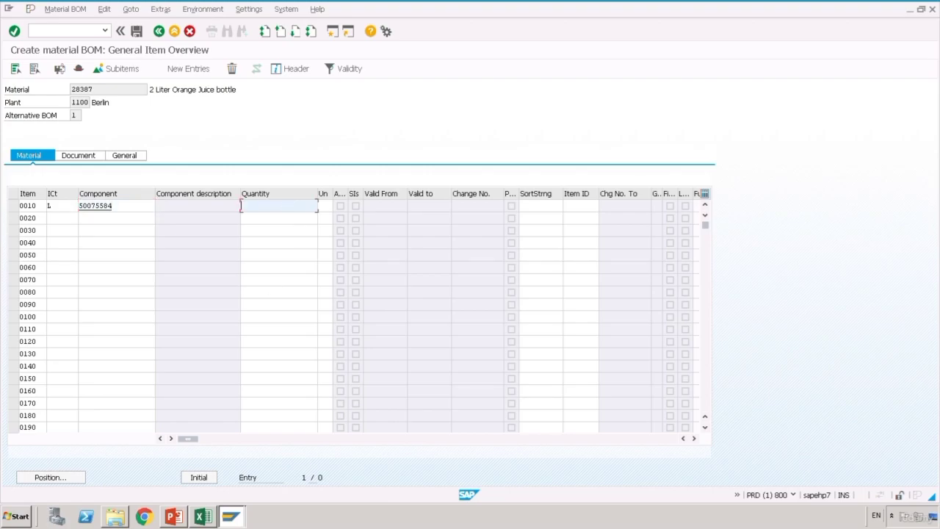
{"action": "left_click", "coordinate": [202, 516]}
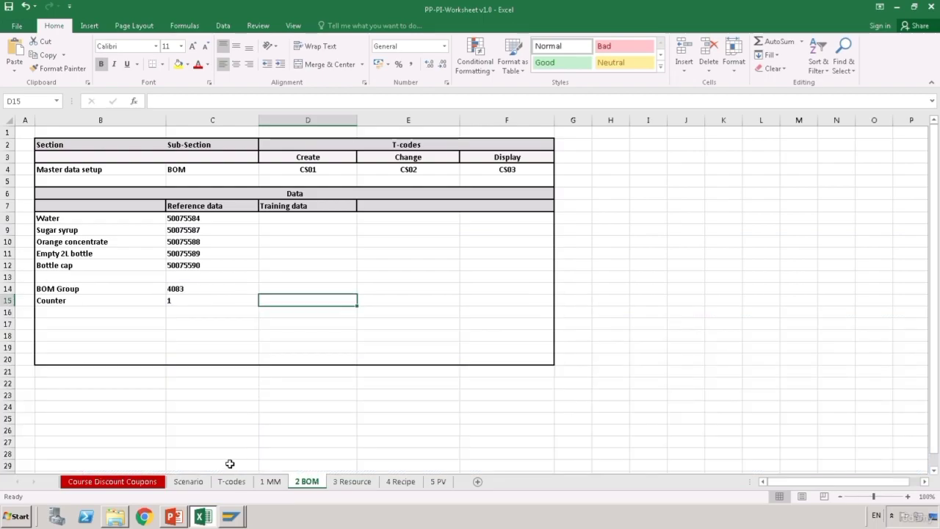
- Widen column D and enter 1.5, 0.25 and 0.25 into E18:E20 on the Scenario sheet
{"action": "left_click", "coordinate": [188, 481]}
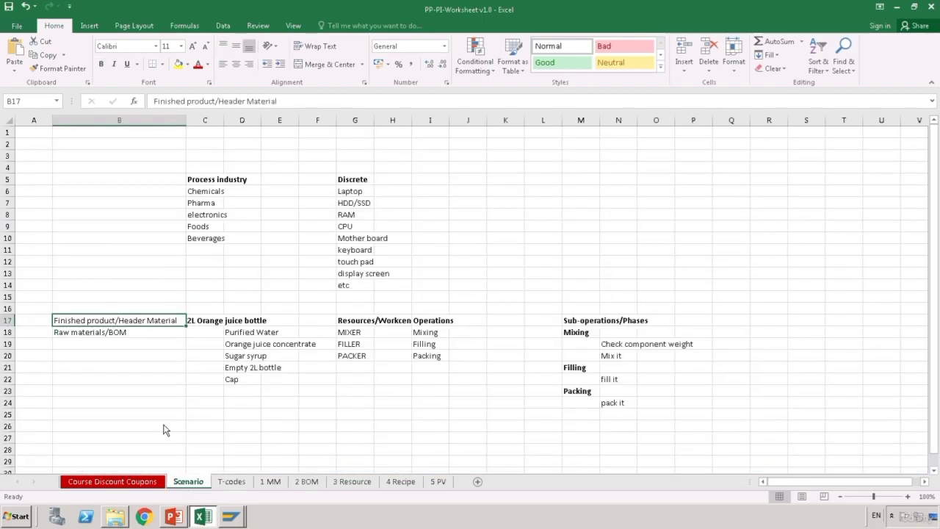
{"action": "left_click", "coordinate": [193, 382]}
{"action": "left_click_drag", "start_coordinate": [261, 124], "coordinate": [328, 124]}
{"action": "left_click_drag", "start_coordinate": [348, 403], "coordinate": [344, 335]}
{"action": "left_click", "coordinate": [344, 336]}
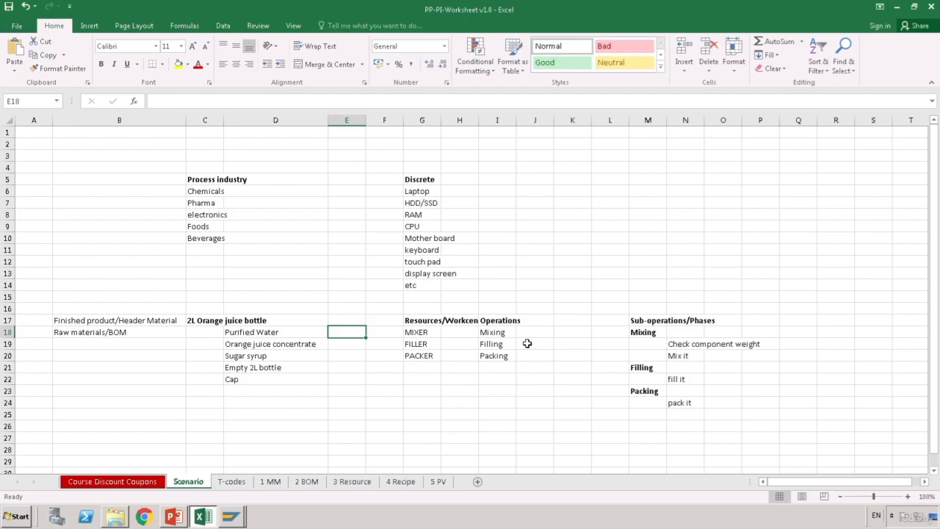
{"action": "type", "text": "1.5"}
{"action": "key", "text": "Return"}
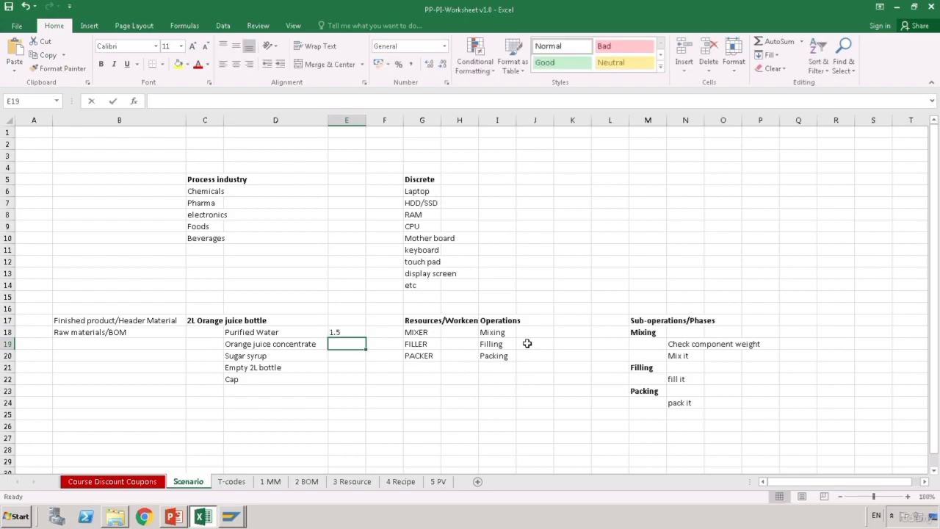
{"action": "type", "text": "0.25"}
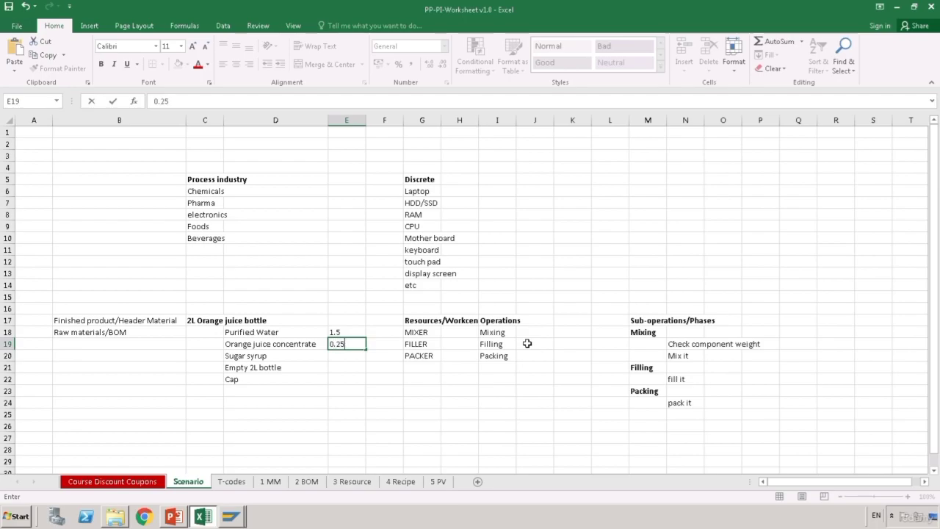
{"action": "key", "text": "Return"}
{"action": "type", "text": "0.25"}
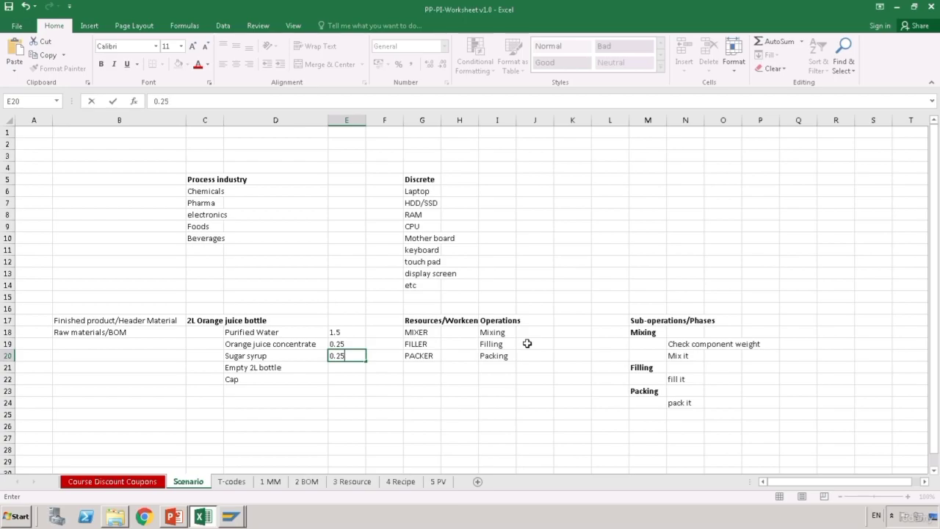
{"action": "key", "text": "Return"}
{"action": "left_click", "coordinate": [362, 406]}
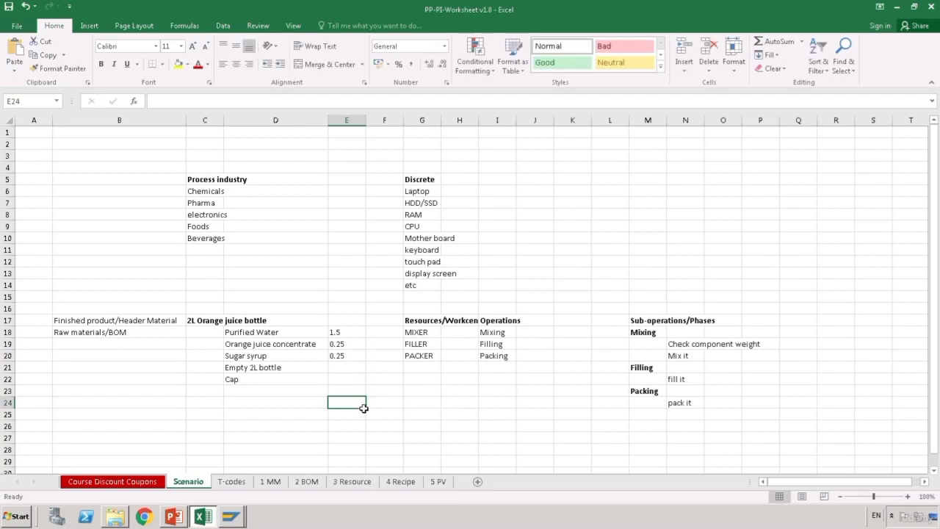
{"action": "left_click", "coordinate": [312, 487]}
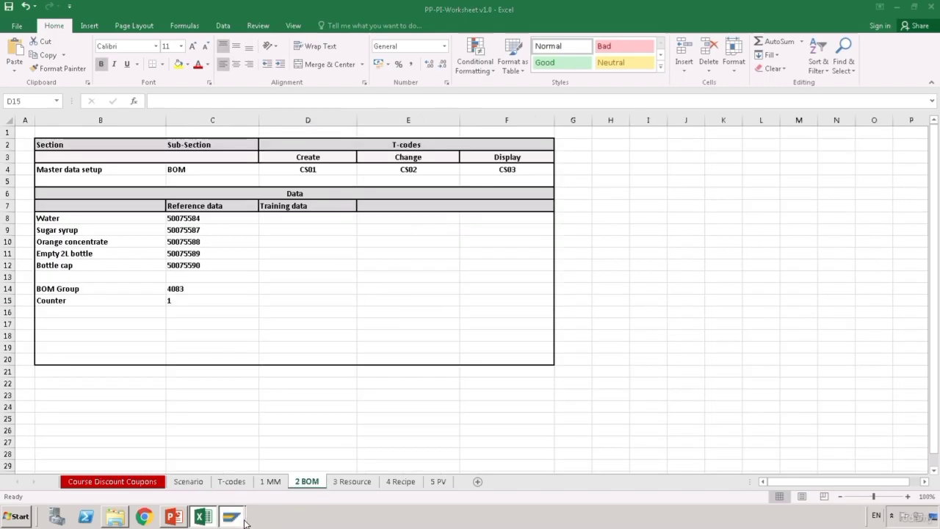
- Give item 0010 (water) a quantity of 1,500 L
{"action": "mouse_move", "coordinate": [238, 517]}
{"action": "left_click", "coordinate": [251, 496]}
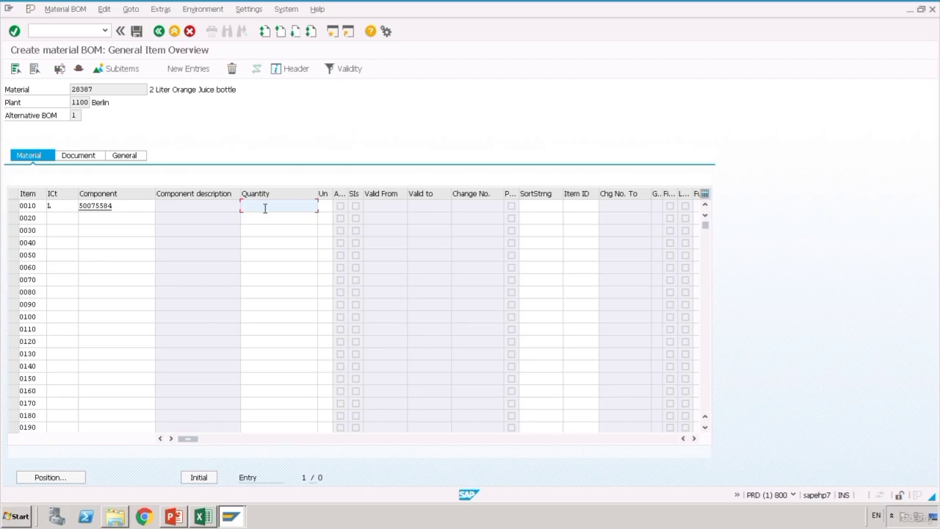
{"action": "type", "text": "1,500"}
{"action": "left_click", "coordinate": [330, 206]}
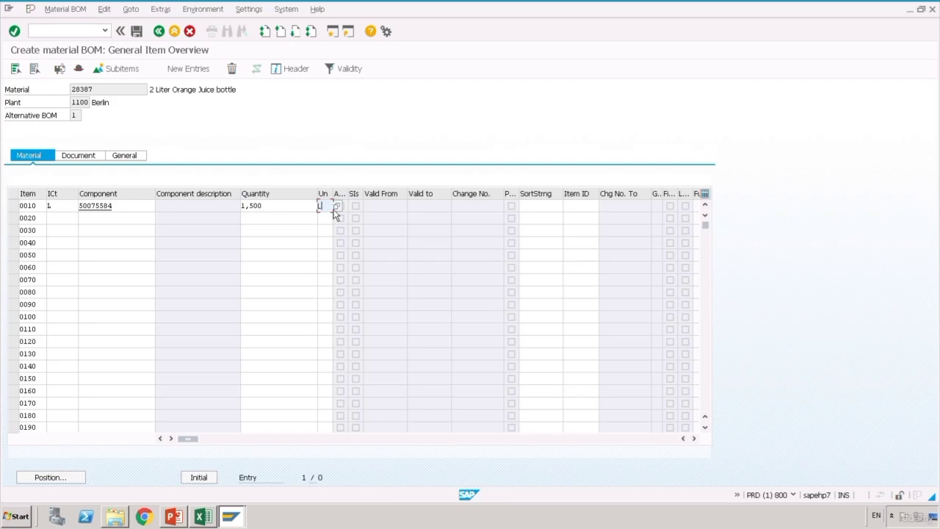
{"action": "type", "text": "L"}
{"action": "key", "text": "Return"}
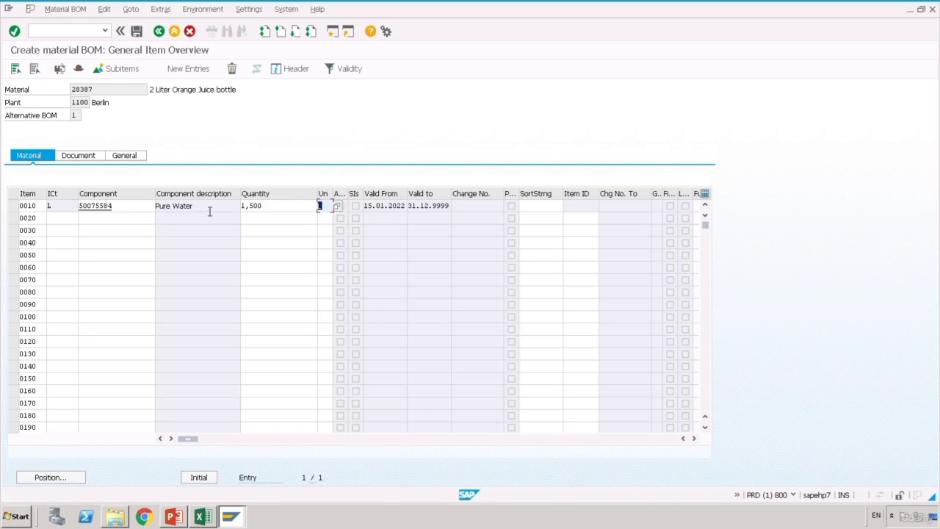
- Add Sugar syrup 50075587 from cell C9 as item 0020 with quantity 0,250
{"action": "left_click", "coordinate": [67, 224]}
{"action": "left_click", "coordinate": [202, 516]}
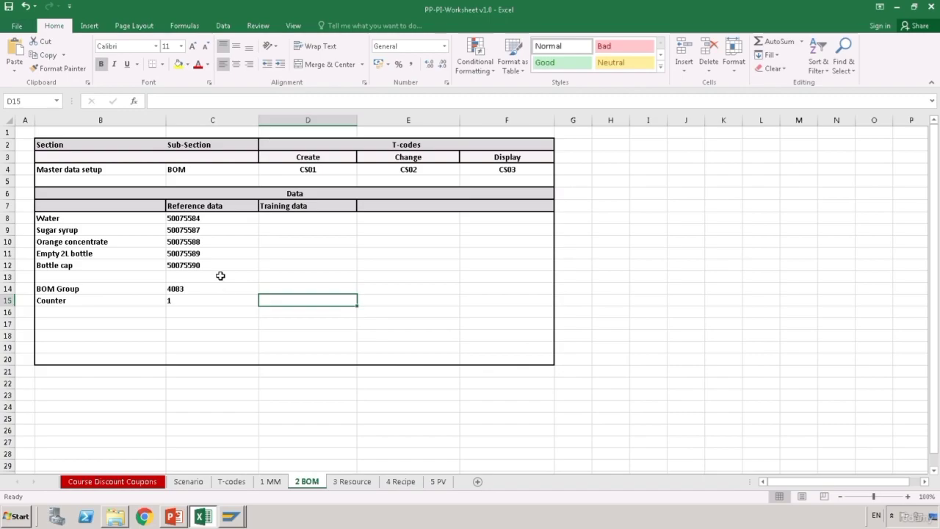
{"action": "double_click", "coordinate": [211, 233]}
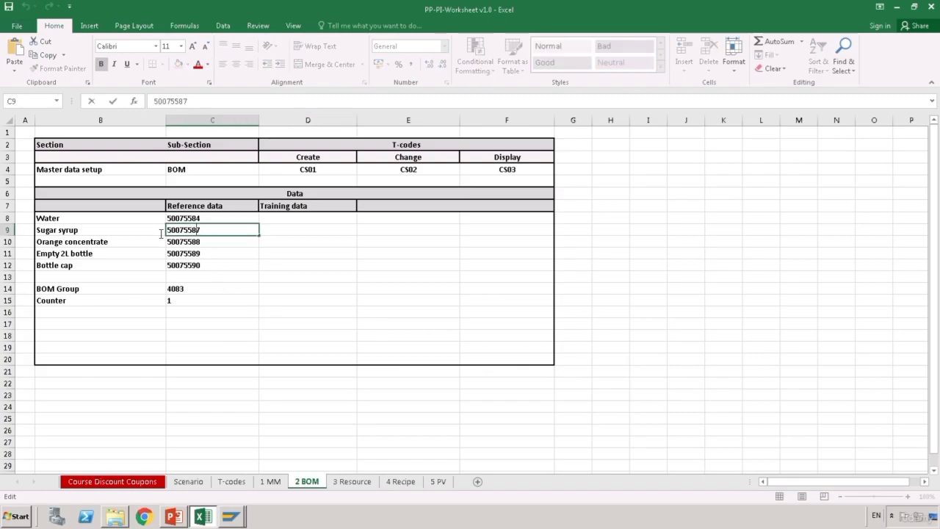
{"action": "left_click", "coordinate": [293, 445]}
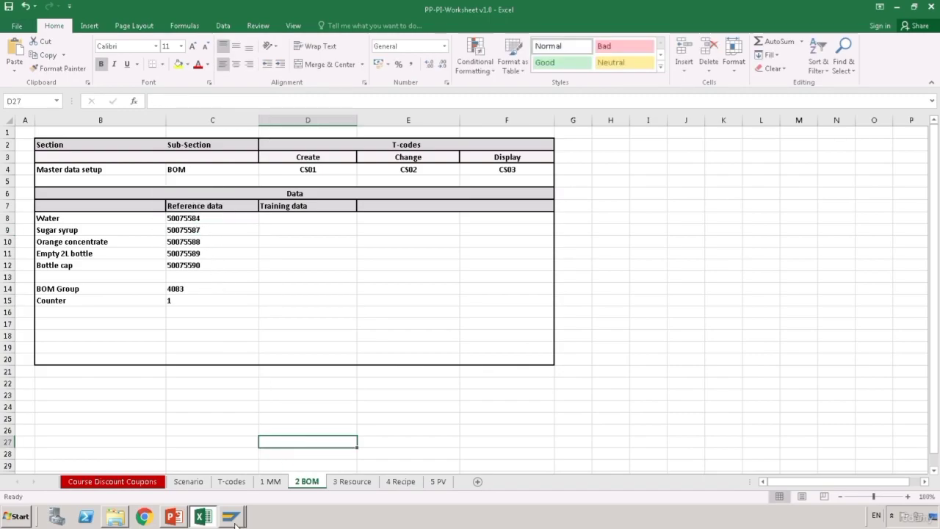
{"action": "mouse_move", "coordinate": [235, 524]}
{"action": "left_click", "coordinate": [248, 501]}
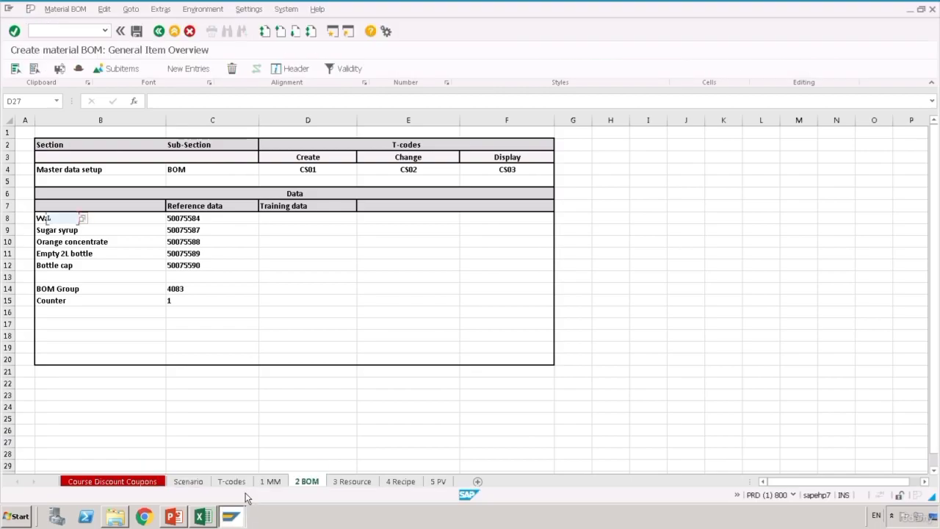
{"action": "left_click", "coordinate": [120, 222]}
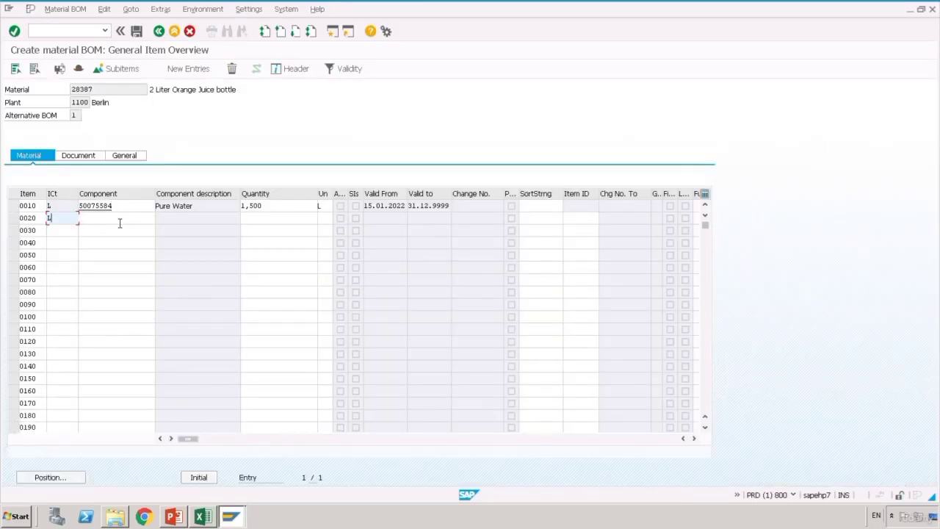
{"action": "type", "text": "50075587"}
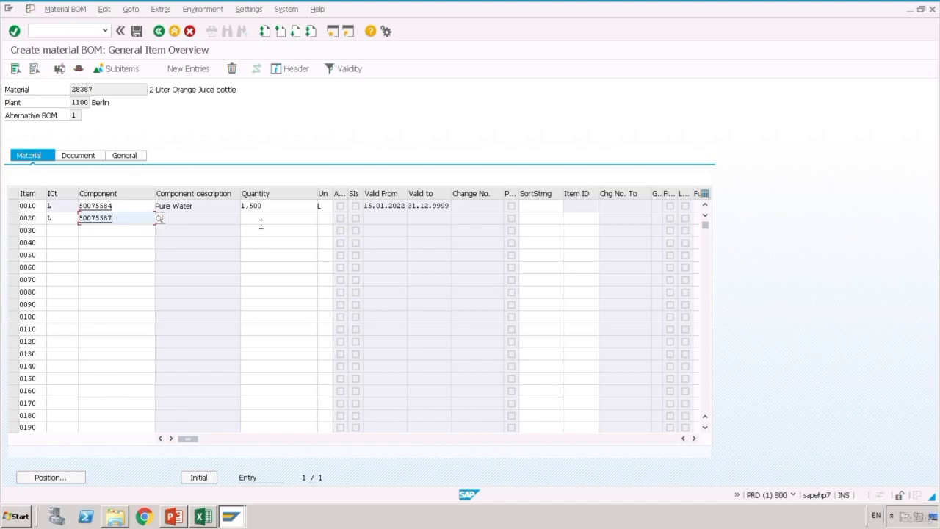
{"action": "left_click", "coordinate": [261, 222]}
{"action": "type", "text": "0,"}
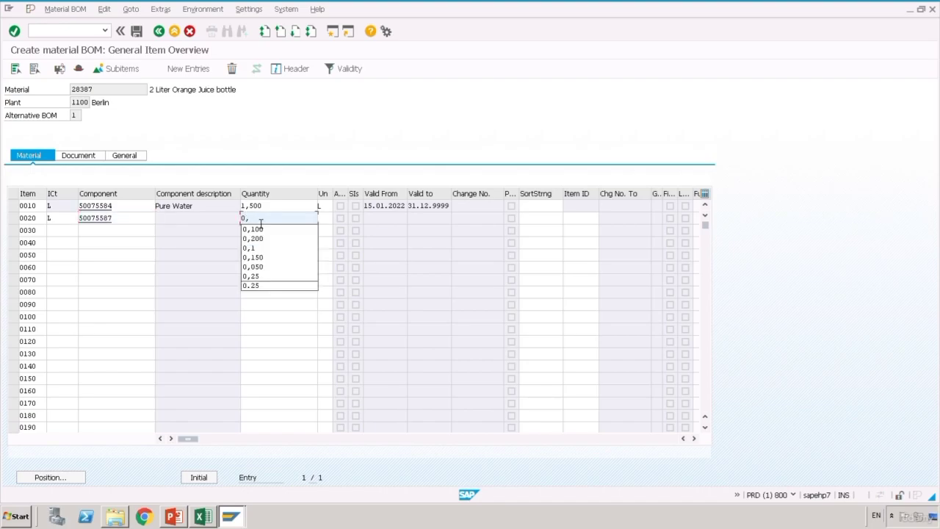
{"action": "type", "text": "250"}
{"action": "key", "text": "Tab"}
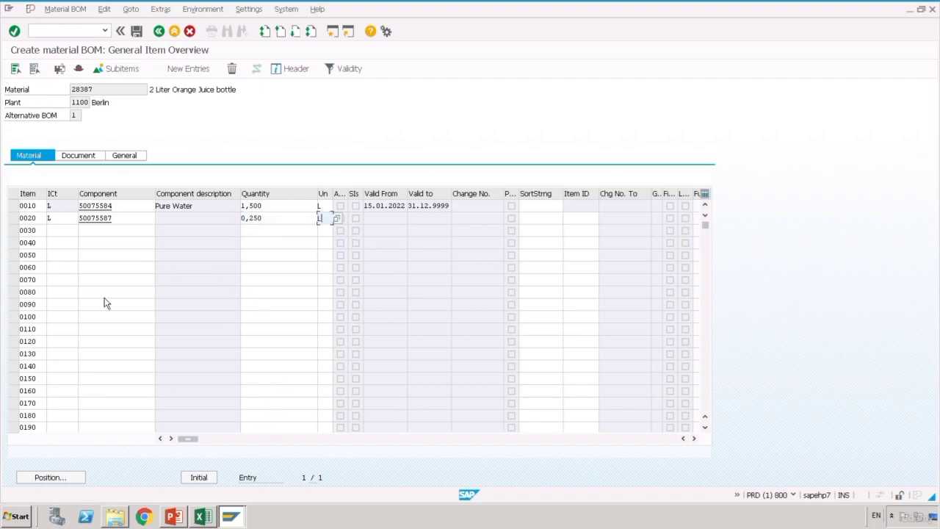
{"action": "key", "text": "Return"}
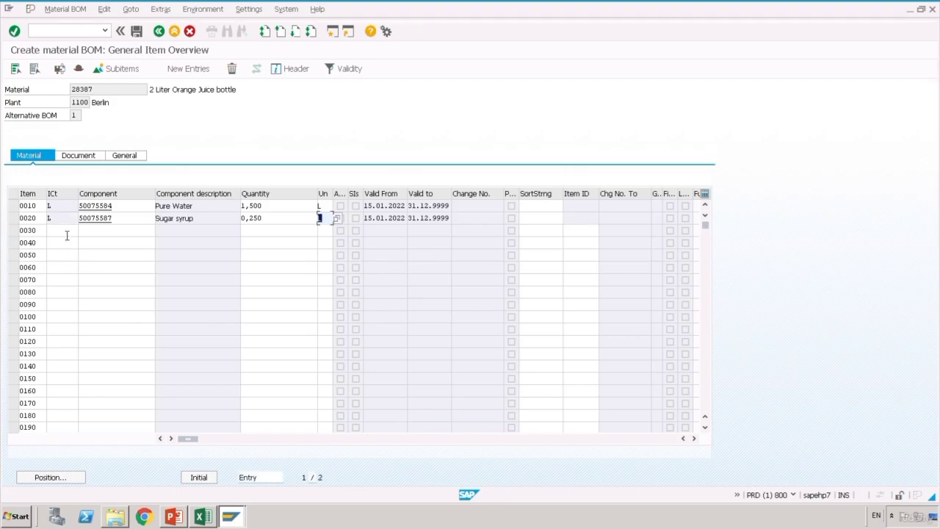
- Start item 0030 with item category L
{"action": "left_click", "coordinate": [67, 235]}
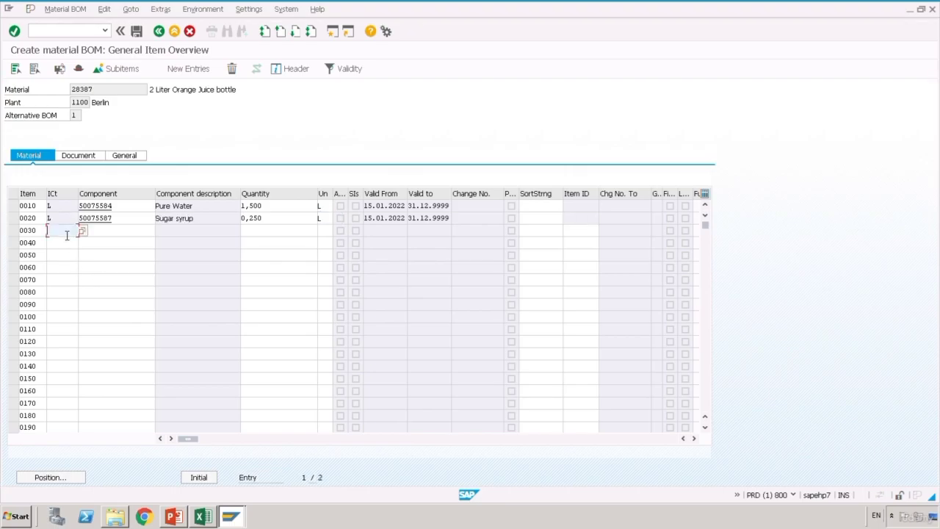
{"action": "type", "text": "L"}
{"action": "key", "text": "Tab"}
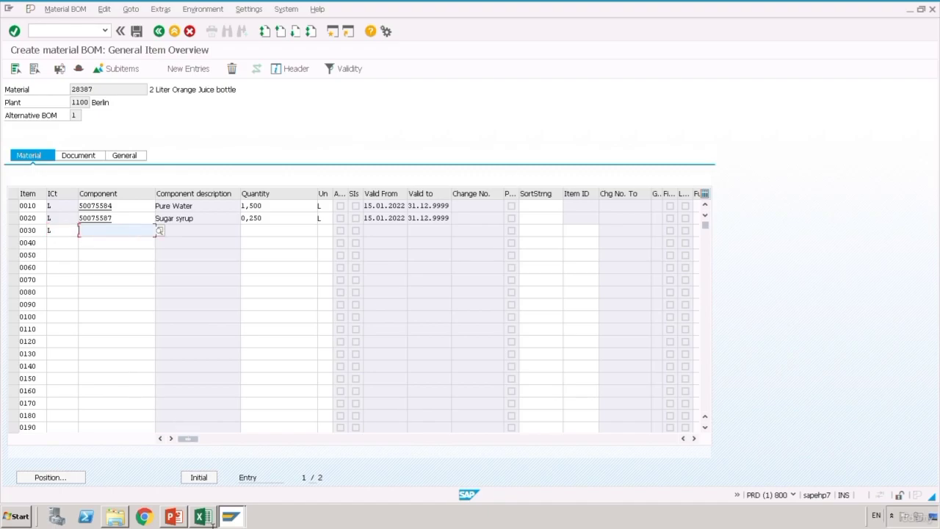
- Add Orange Concentrate 50075588 from cell C10 as item 0030 at 0,250 L
{"action": "left_click", "coordinate": [203, 516]}
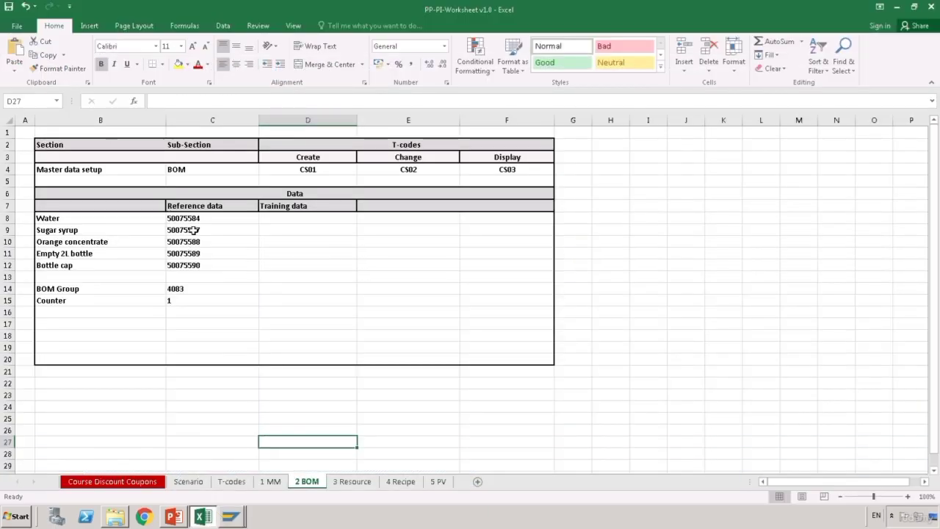
{"action": "double_click", "coordinate": [203, 245]}
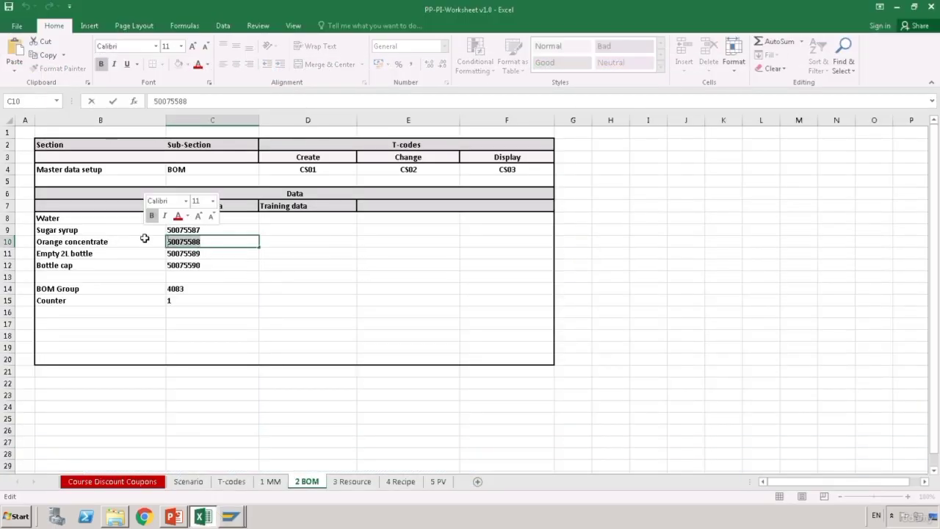
{"action": "mouse_move", "coordinate": [245, 523]}
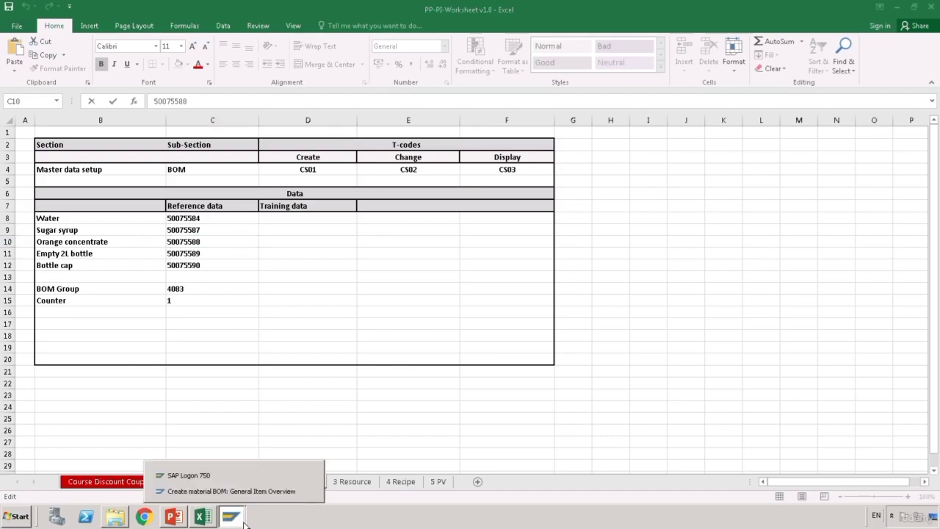
{"action": "left_click", "coordinate": [260, 500]}
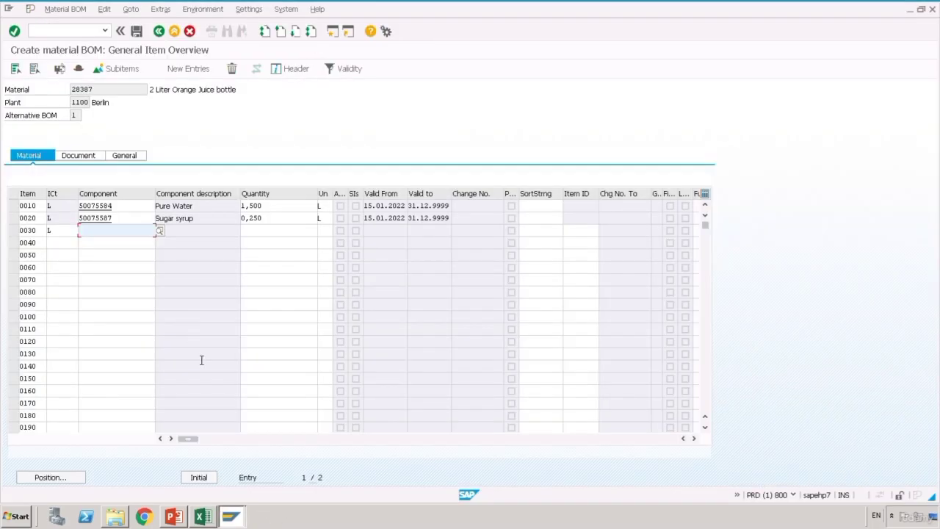
{"action": "type", "text": "50075588"}
{"action": "left_click", "coordinate": [261, 236]}
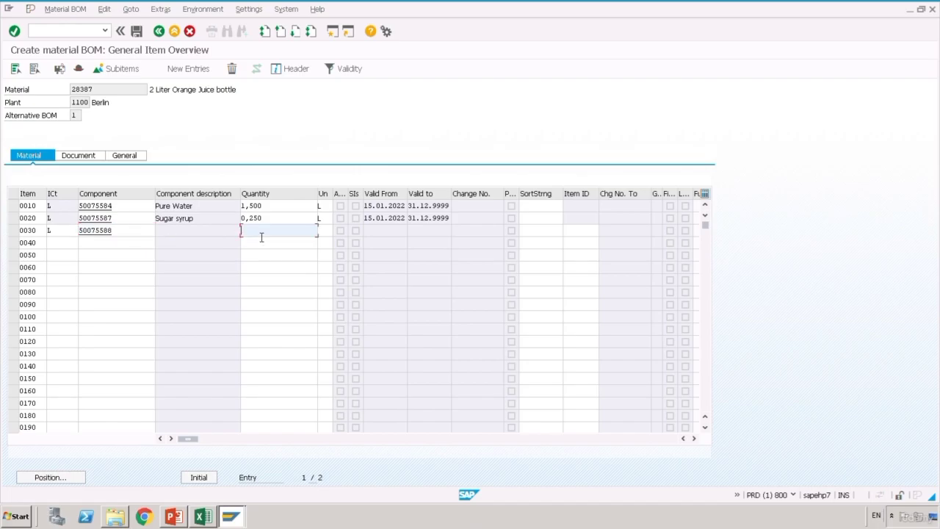
{"action": "type", "text": "0,250"}
{"action": "key", "text": "Tab"}
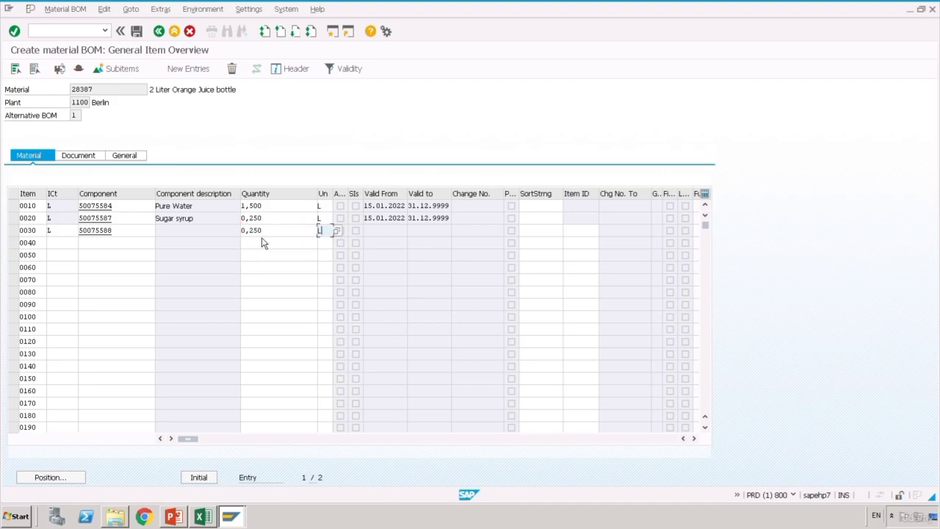
{"action": "type", "text": "L"}
{"action": "key", "text": "Return"}
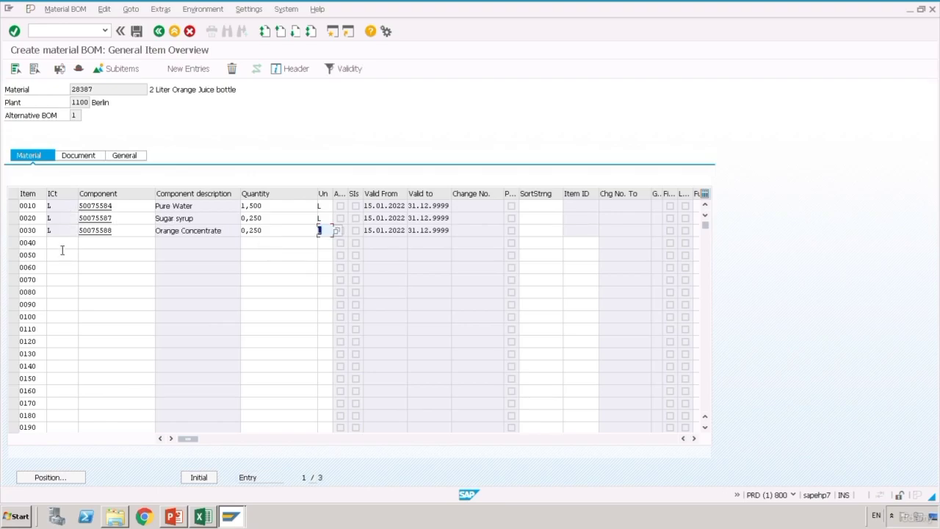
- Add Empty 2L Bottles 50075589 from cell C11 as item 0040, category L, quantity 1
{"action": "left_click", "coordinate": [63, 249]}
{"action": "type", "text": "L"}
{"action": "left_click", "coordinate": [206, 518]}
{"action": "left_click", "coordinate": [208, 257]}
{"action": "double_click", "coordinate": [174, 254]}
{"action": "key", "text": "ctrl+c"}
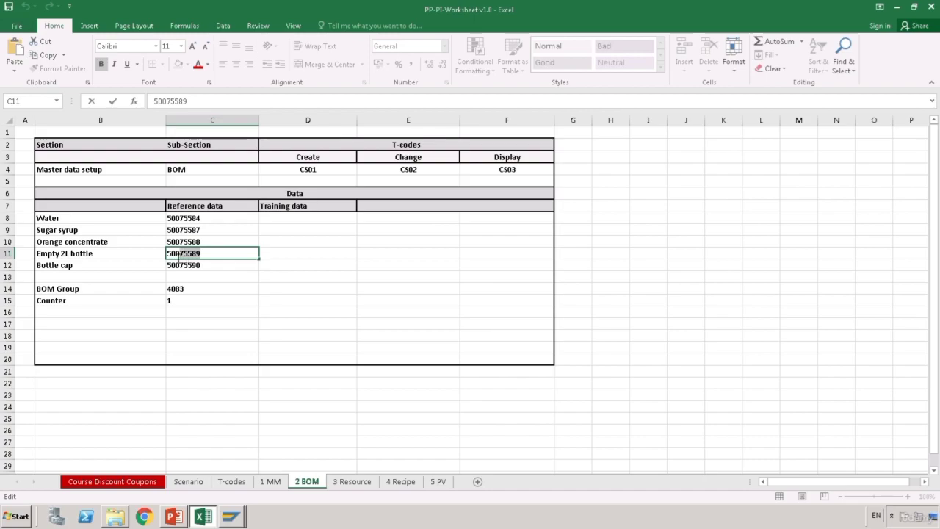
{"action": "left_click", "coordinate": [204, 371]}
{"action": "mouse_move", "coordinate": [232, 516]}
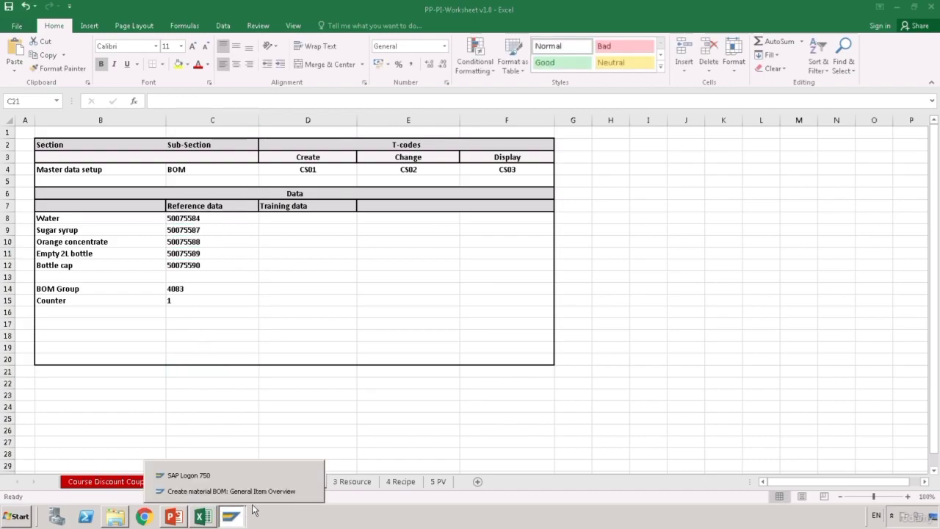
{"action": "left_click", "coordinate": [221, 486]}
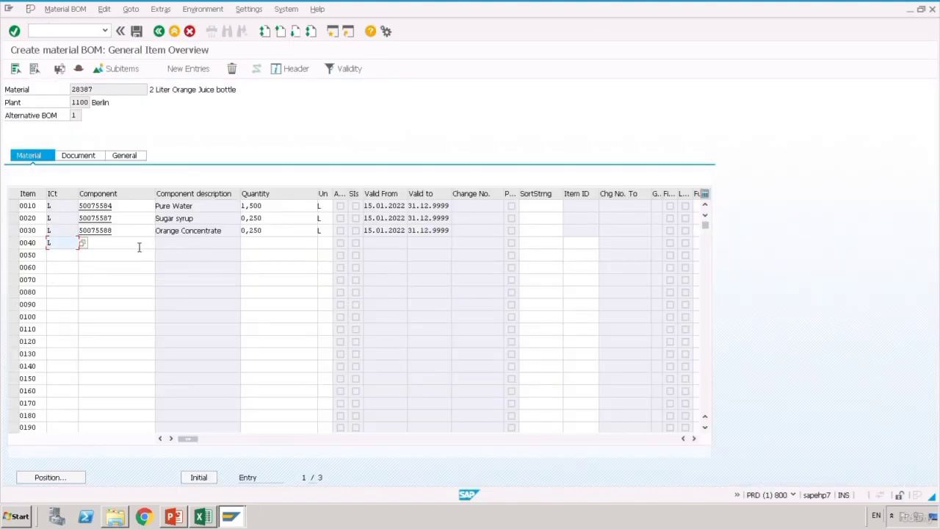
{"action": "key", "text": "Tab"}
{"action": "key", "text": "ctrl+v"}
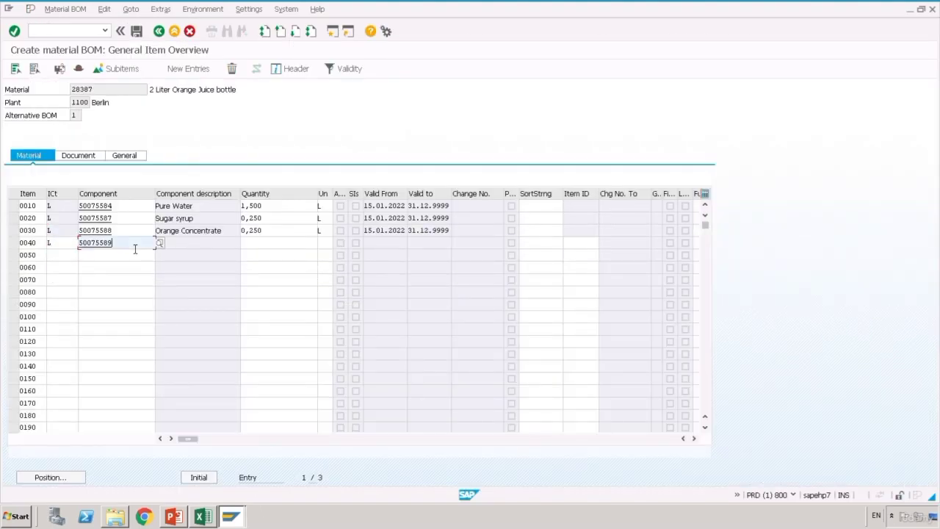
{"action": "left_click", "coordinate": [256, 246]}
{"action": "type", "text": "1"}
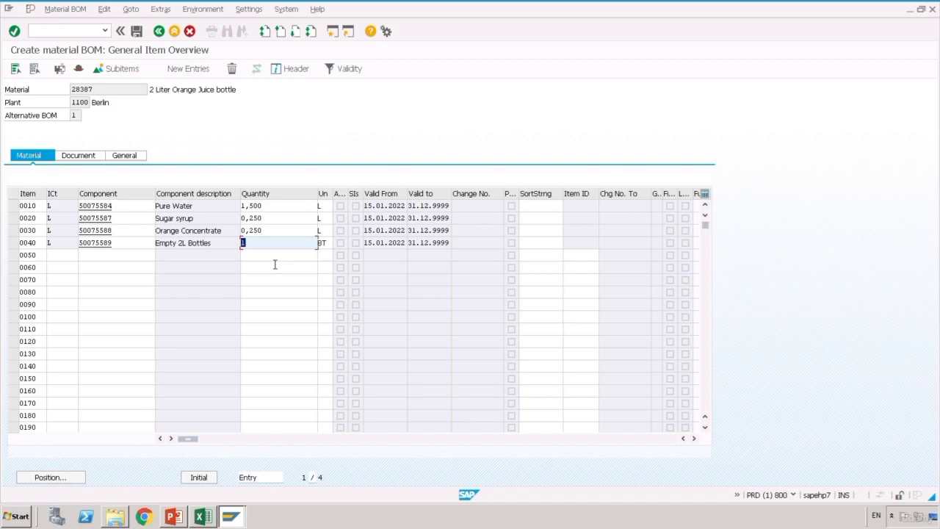
{"action": "left_click", "coordinate": [76, 267]}
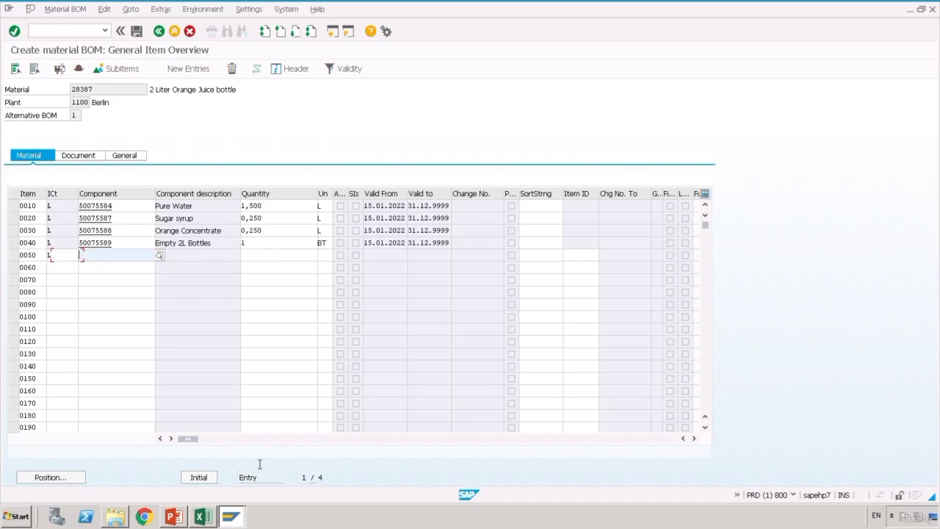
- Copy Bottle cap 50075590 from cell C12 into item 0050 with quantity 1
{"action": "left_click", "coordinate": [203, 516]}
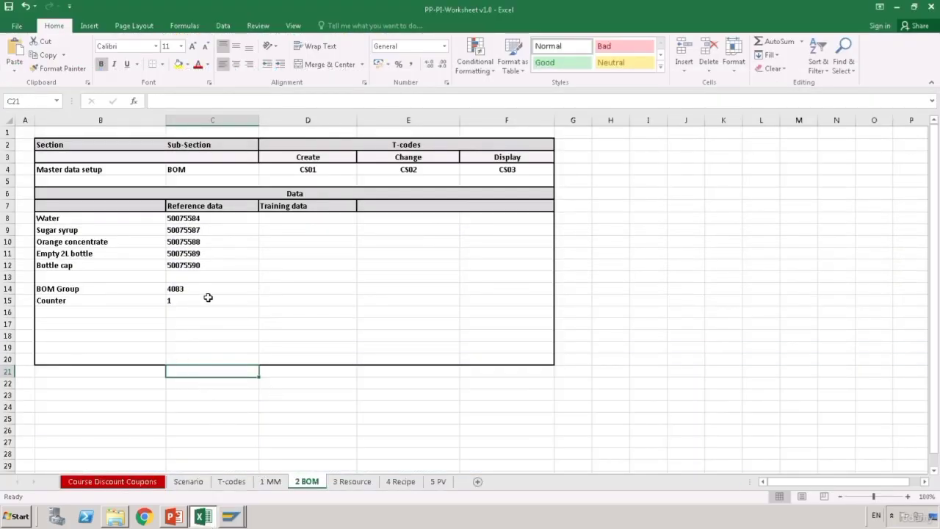
{"action": "double_click", "coordinate": [208, 267]}
{"action": "left_click_drag", "start_coordinate": [218, 269], "coordinate": [155, 268]}
{"action": "key", "text": "ctrl+c"}
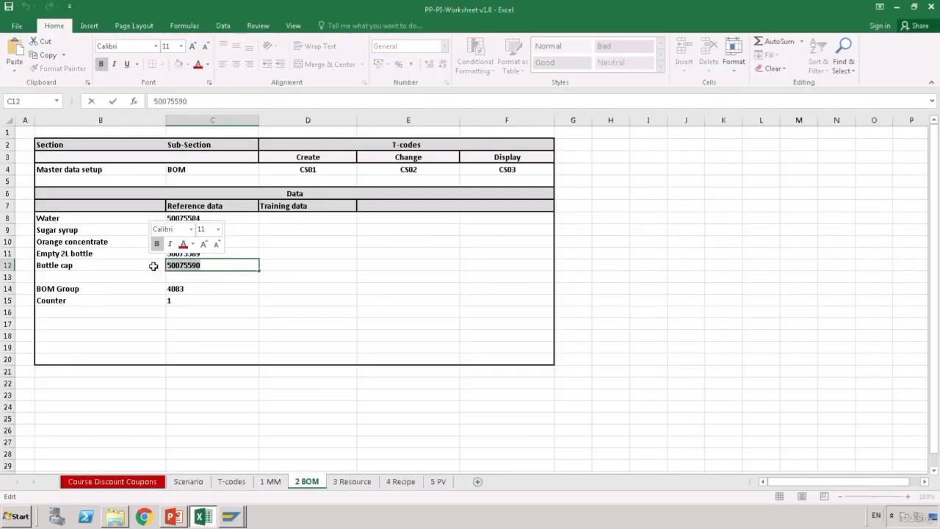
{"action": "left_click", "coordinate": [224, 419]}
{"action": "mouse_move", "coordinate": [243, 523]}
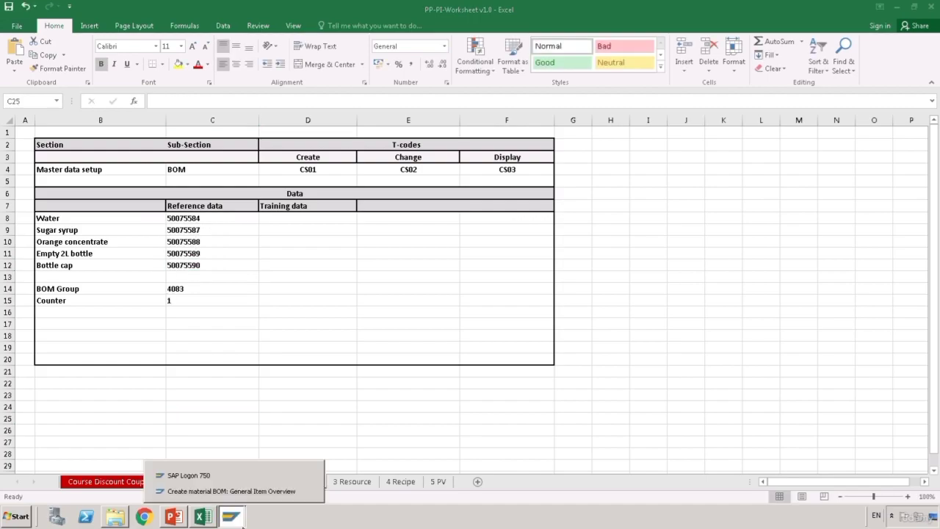
{"action": "left_click", "coordinate": [269, 492]}
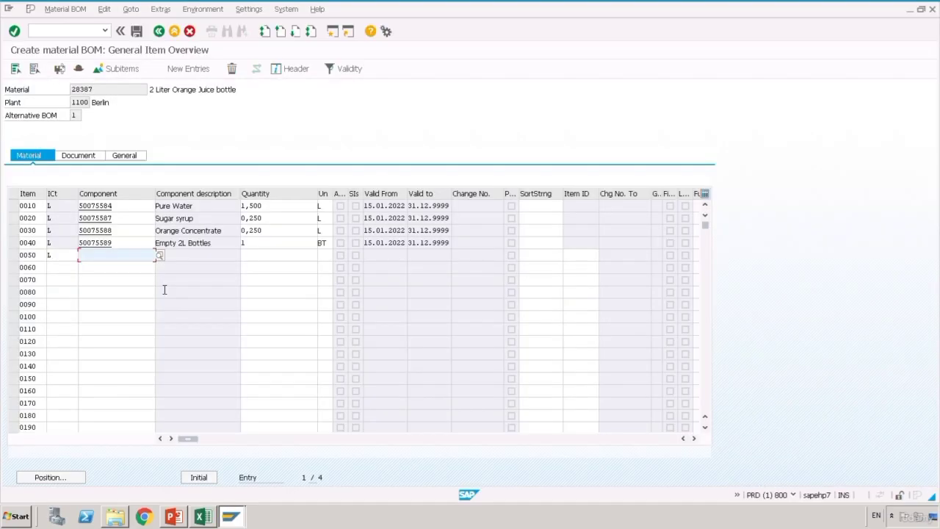
{"action": "left_click", "coordinate": [126, 260]}
{"action": "key", "text": "ctrl+v"}
{"action": "key", "text": "Tab"}
{"action": "type", "text": "1"}
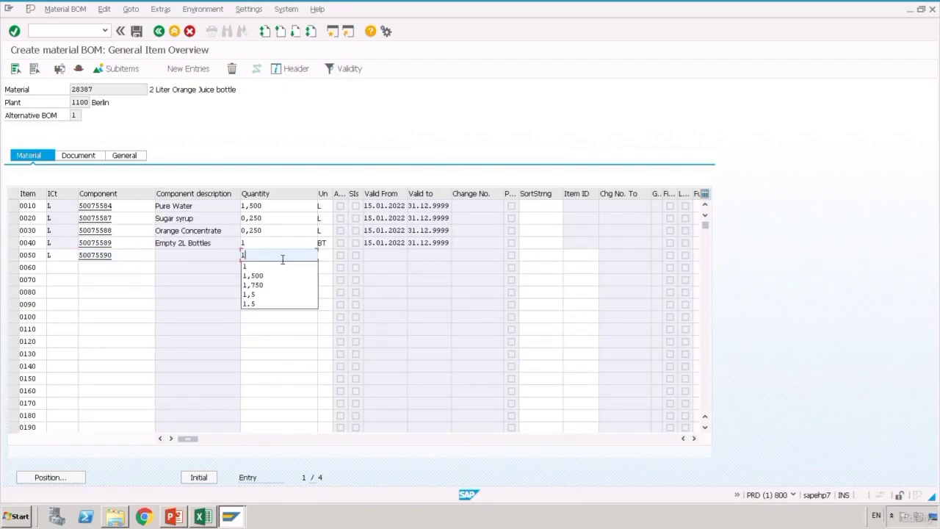
{"action": "left_click", "coordinate": [492, 330]}
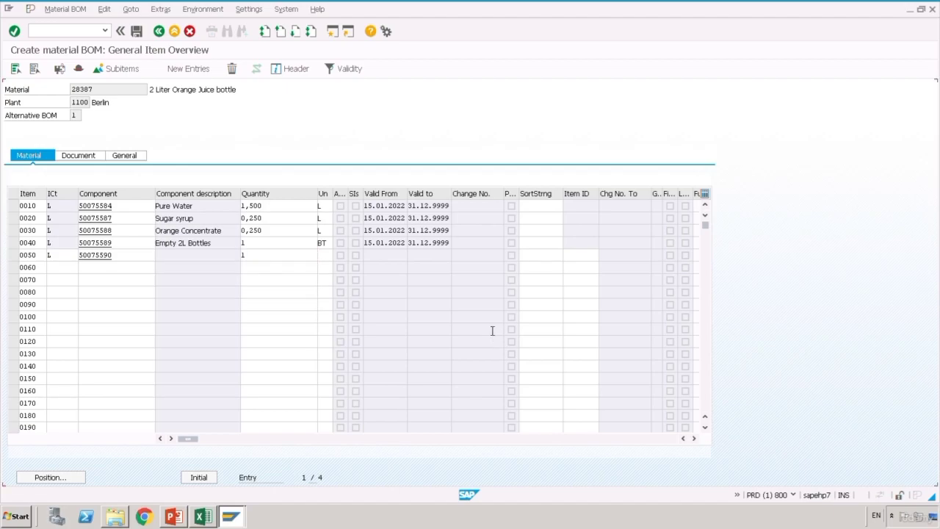
{"action": "key", "text": "Return"}
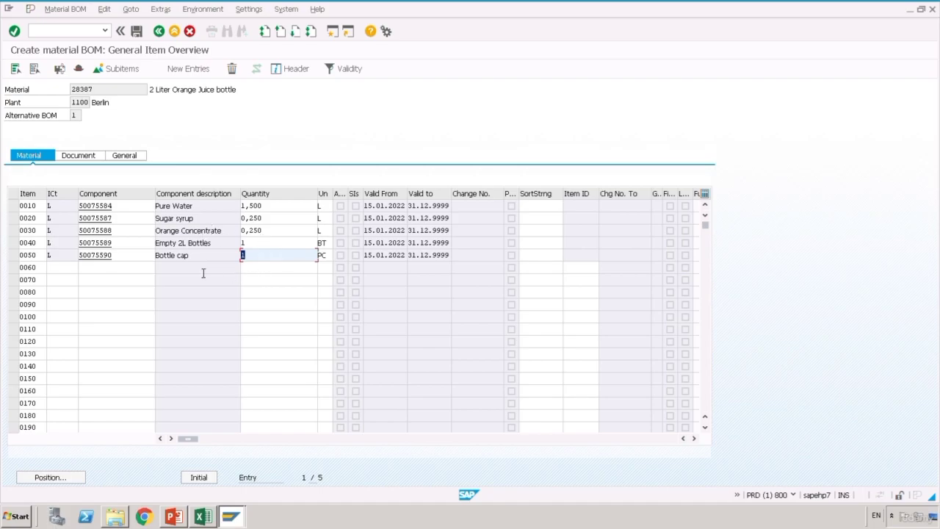
{"action": "left_click", "coordinate": [272, 309]}
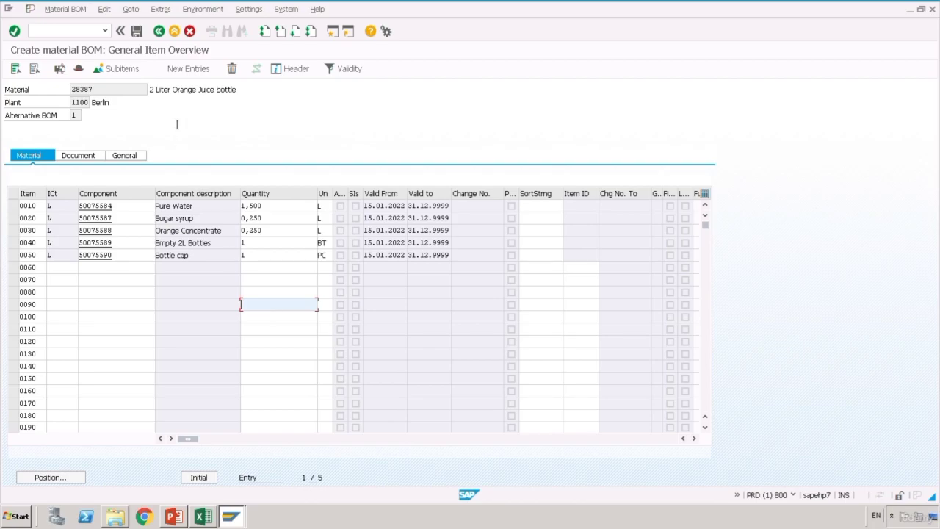
- Save the new BOM for material 28387 and begin entering transaction /ncs02
{"action": "left_click", "coordinate": [140, 34]}
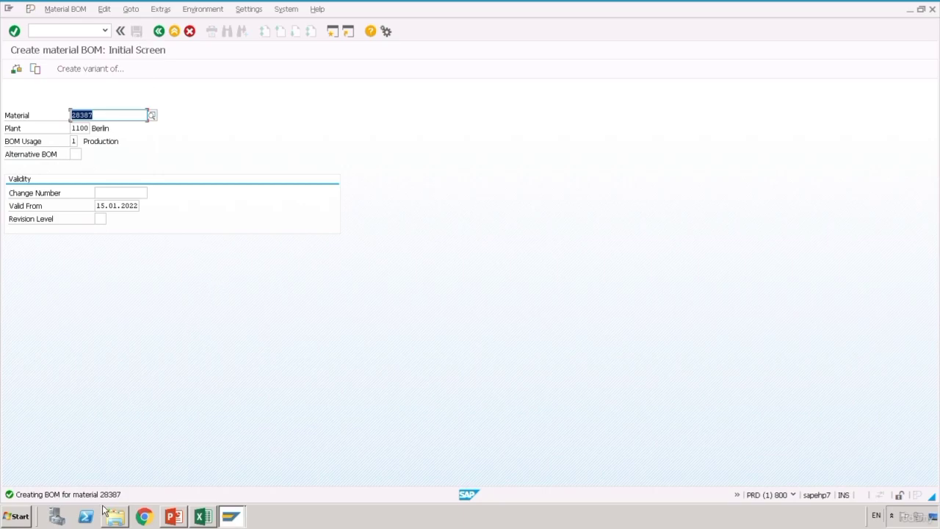
{"action": "left_click", "coordinate": [66, 31]}
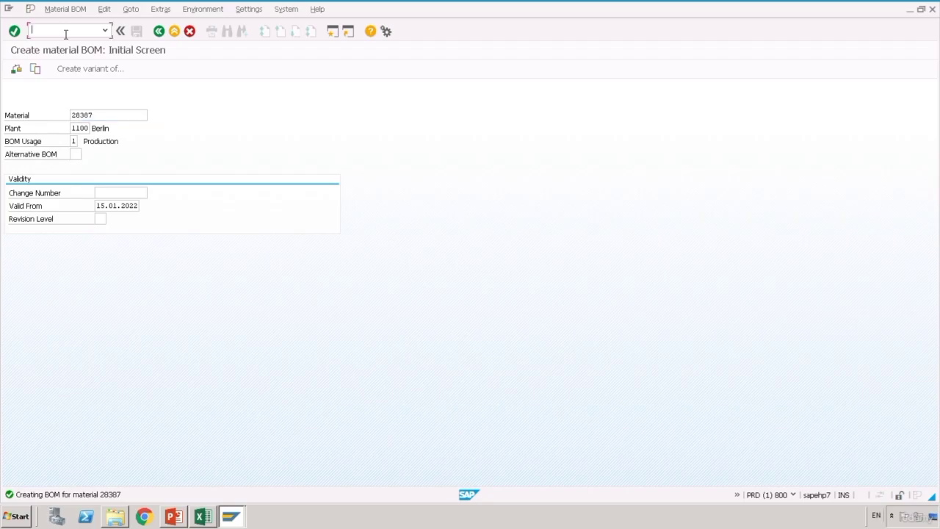
{"action": "type", "text": "/ncs202"}
{"action": "key", "text": "BackSpace"}
{"action": "key", "text": "BackSpace"}
{"action": "key", "text": "BackSpace"}
- Open CS02 for material 28387 and copy BOM number 00004084 from the header details
{"action": "type", "text": "02"}
{"action": "key", "text": "Return"}
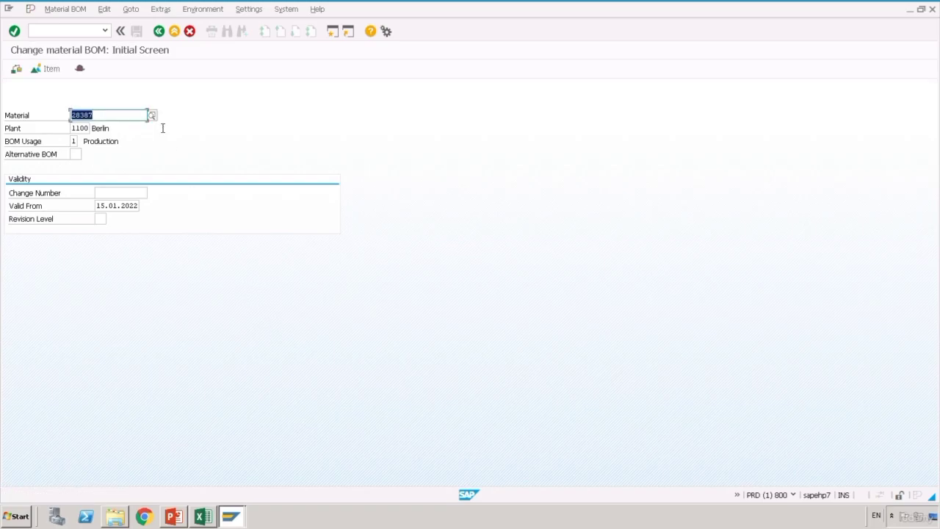
{"action": "key", "text": "Return"}
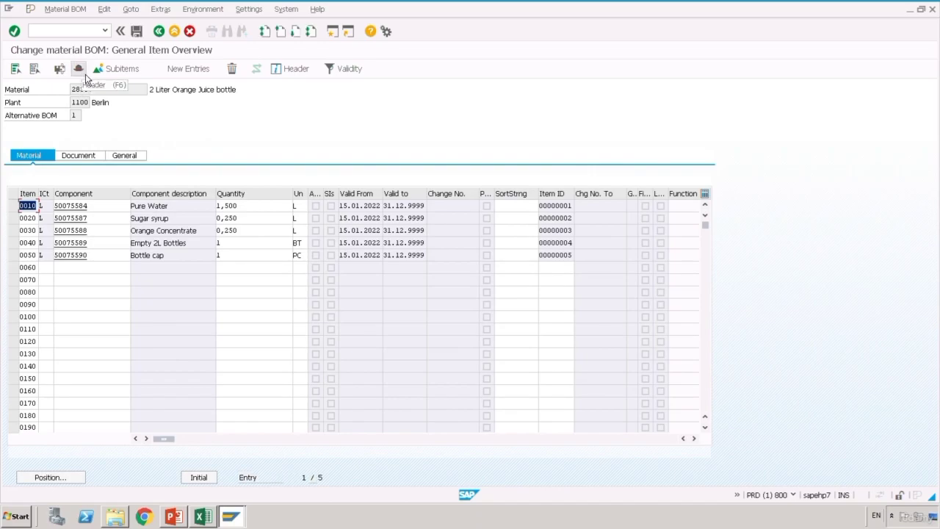
{"action": "left_click", "coordinate": [87, 76]}
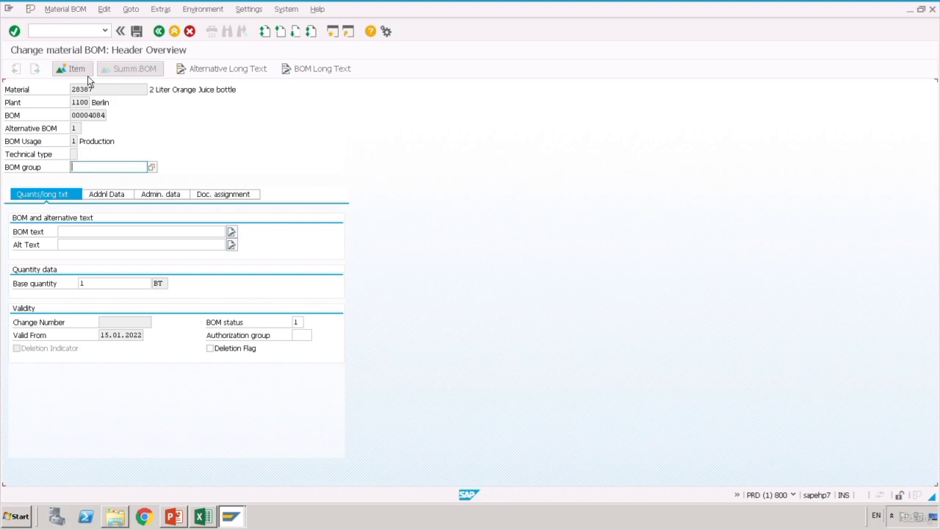
{"action": "left_click", "coordinate": [110, 118]}
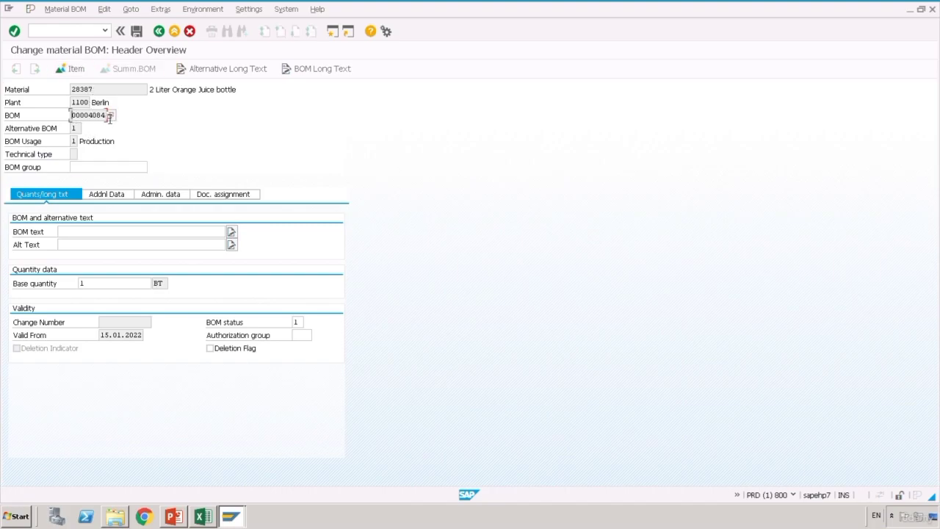
{"action": "double_click", "coordinate": [109, 117]}
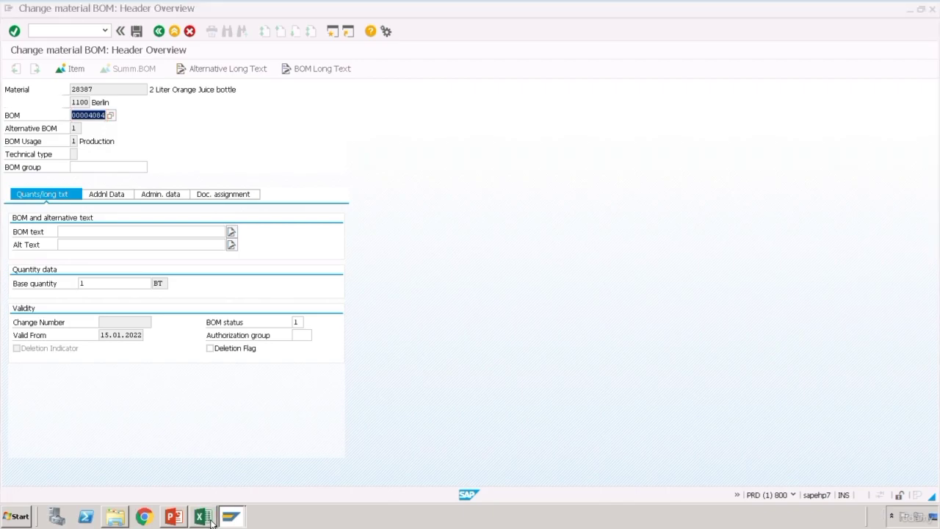
{"action": "left_click", "coordinate": [203, 517]}
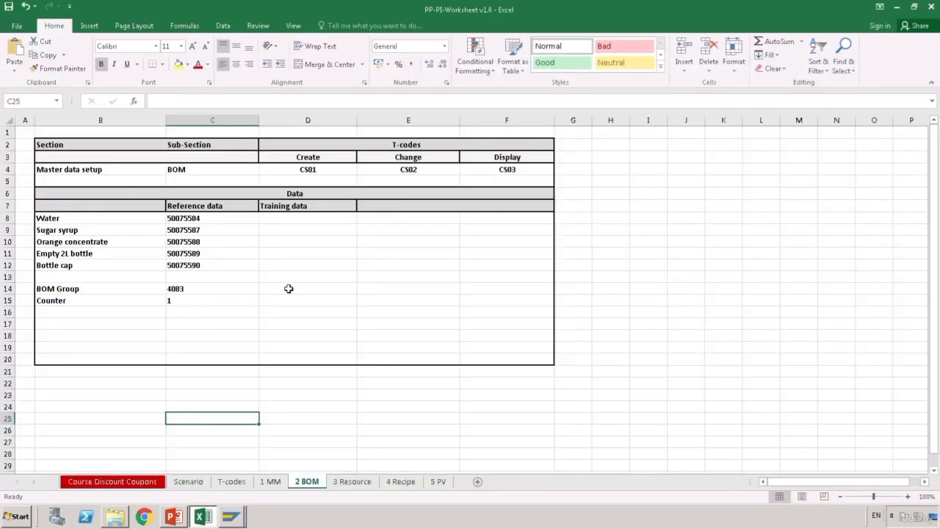
- Record 4084 as the training BOM group on the 2 BOM sheet
{"action": "left_click", "coordinate": [287, 289]}
{"action": "type", "text": "4084"}
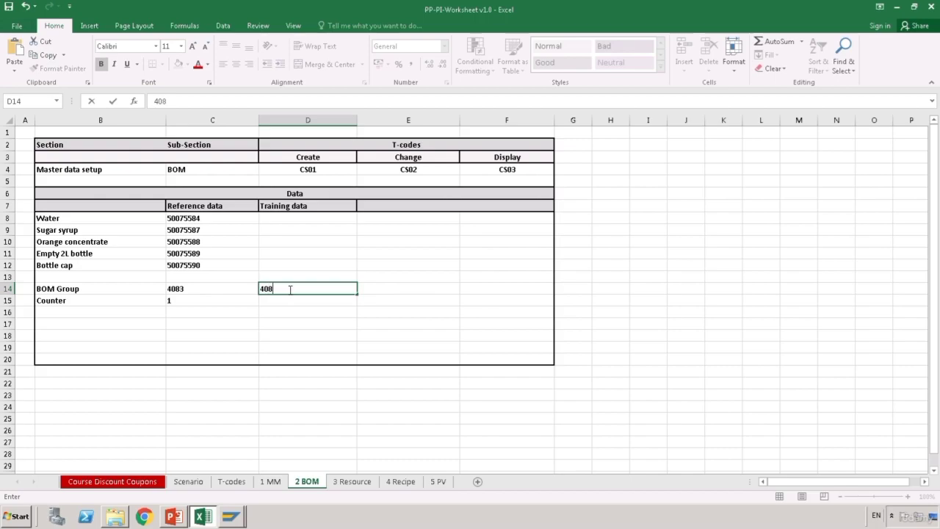
{"action": "key", "text": "Return"}
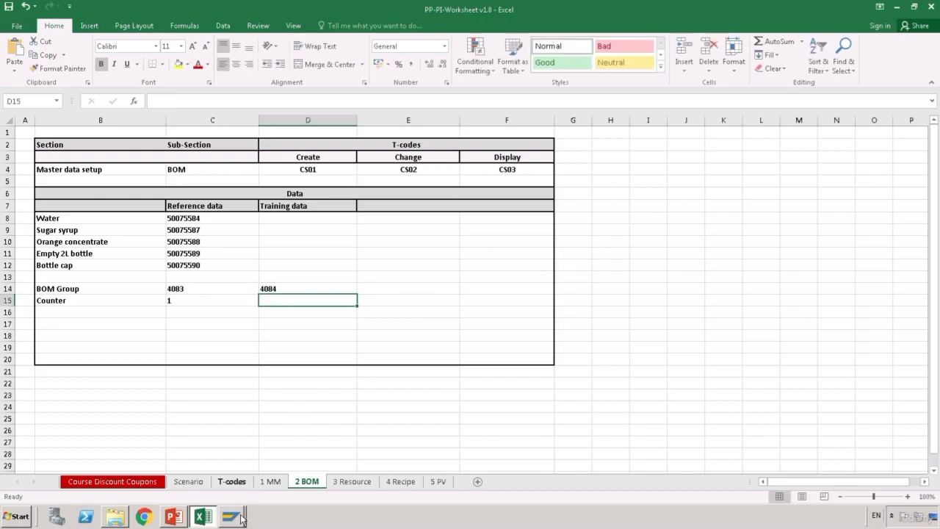
{"action": "left_click", "coordinate": [239, 517]}
{"action": "left_click", "coordinate": [244, 494]}
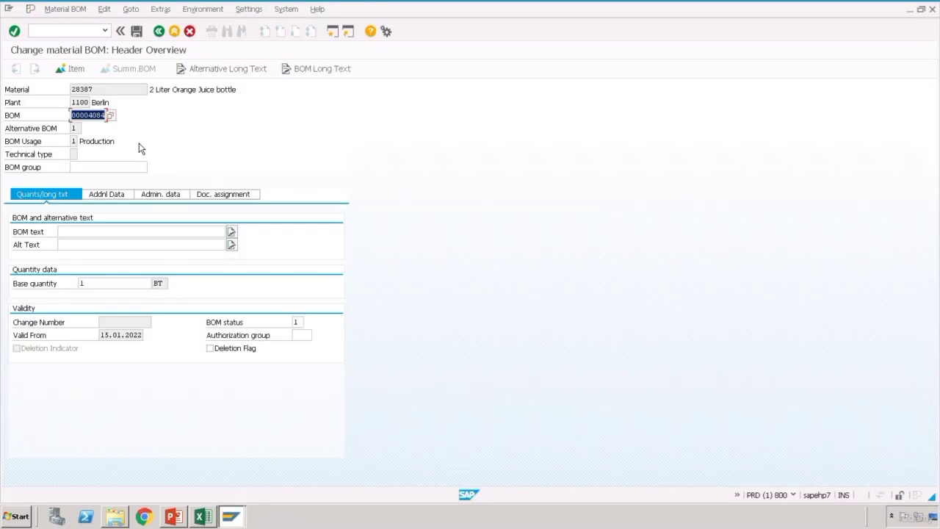
{"action": "left_click", "coordinate": [203, 517]}
- Relabel the Counter row as 'alternate BOM' with training value 1
{"action": "left_click", "coordinate": [91, 300]}
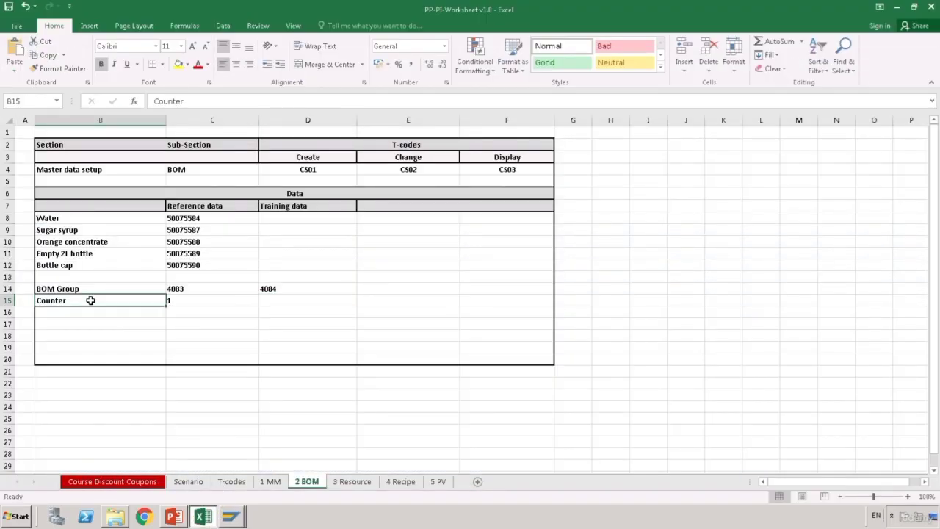
{"action": "type", "text": "alter"}
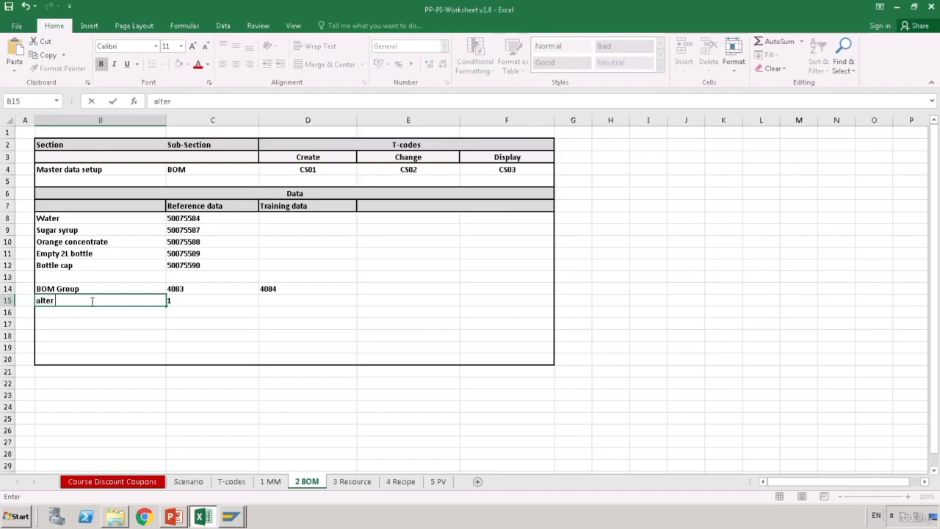
{"action": "type", "text": "nate BOM"}
{"action": "key", "text": "Return"}
{"action": "key", "text": "Up"}
{"action": "key", "text": "Right"}
{"action": "key", "text": "Right"}
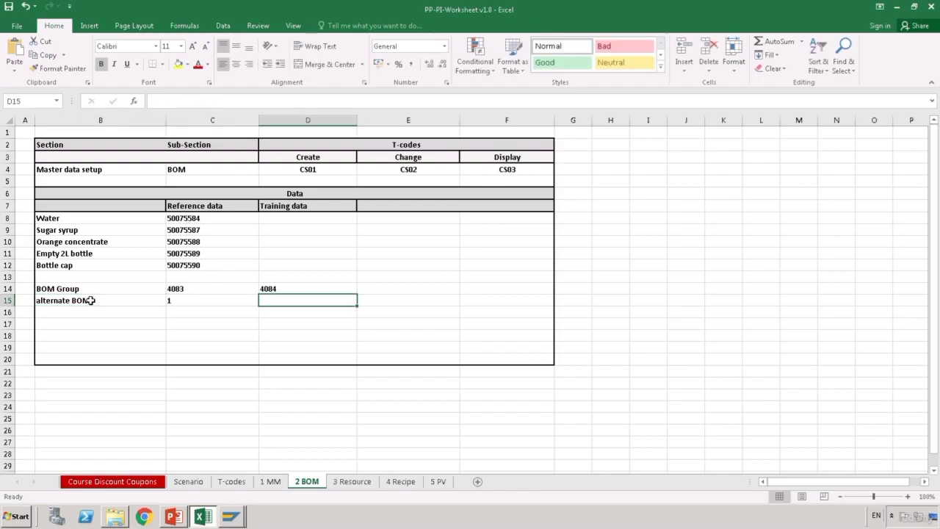
{"action": "type", "text": "1"}
{"action": "key", "text": "Return"}
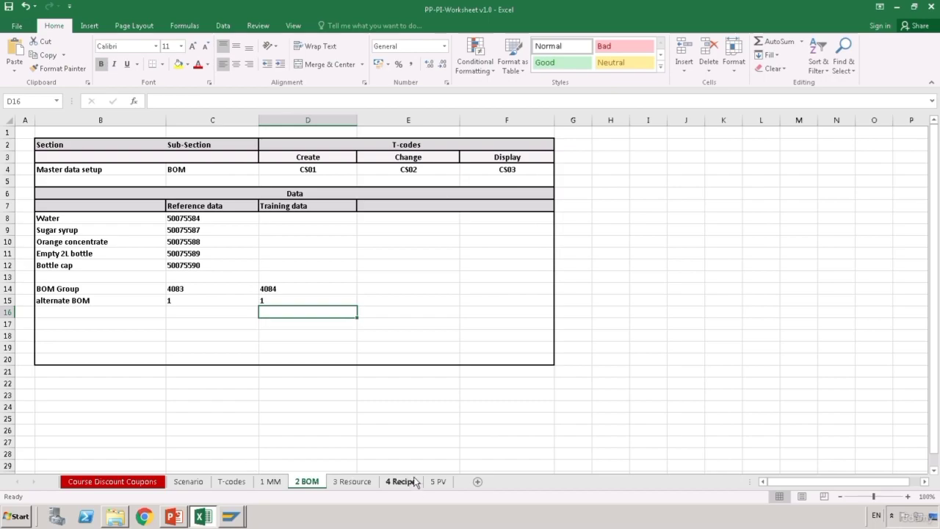
{"action": "left_click", "coordinate": [355, 484]}
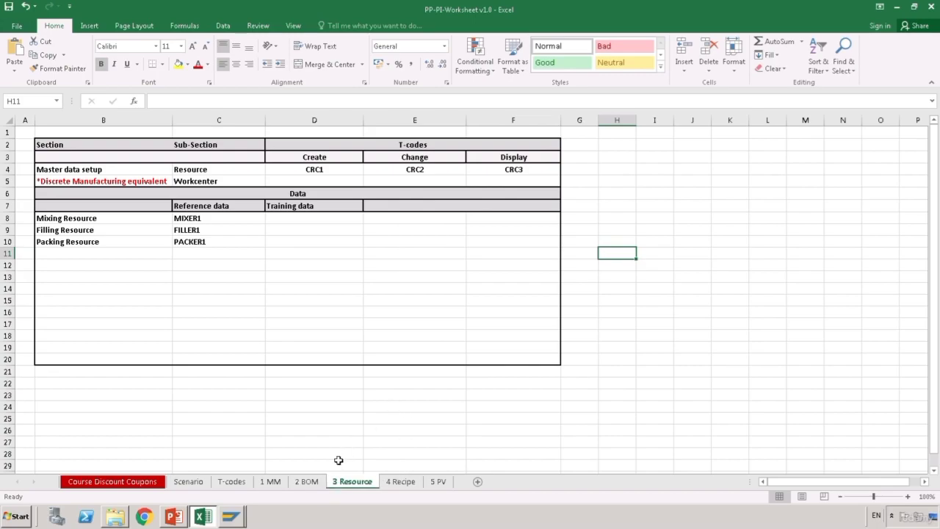
{"action": "left_click", "coordinate": [189, 487]}
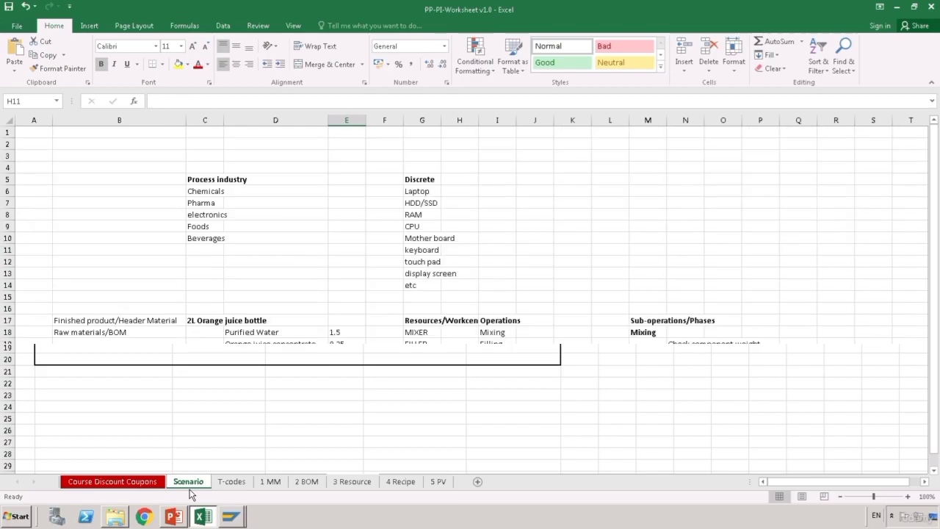
{"action": "left_click", "coordinate": [488, 390]}
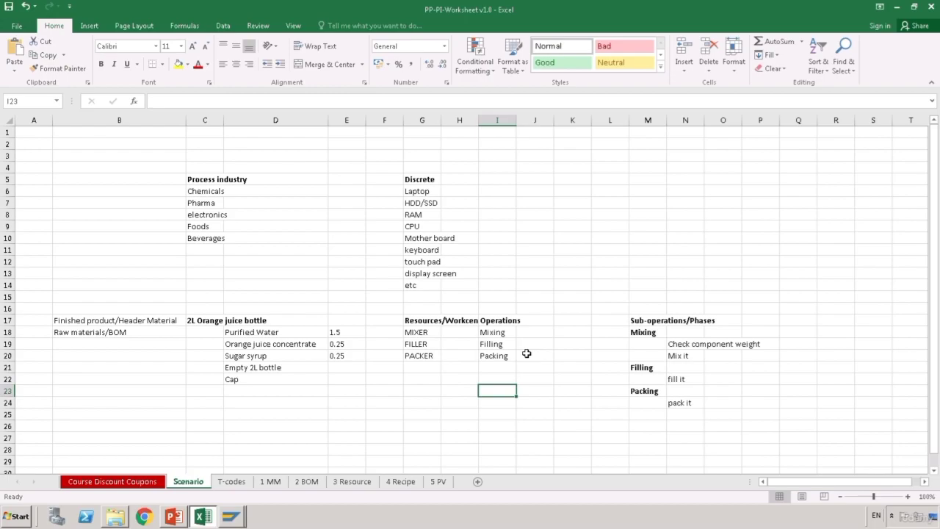
{"action": "left_click", "coordinate": [364, 395]}
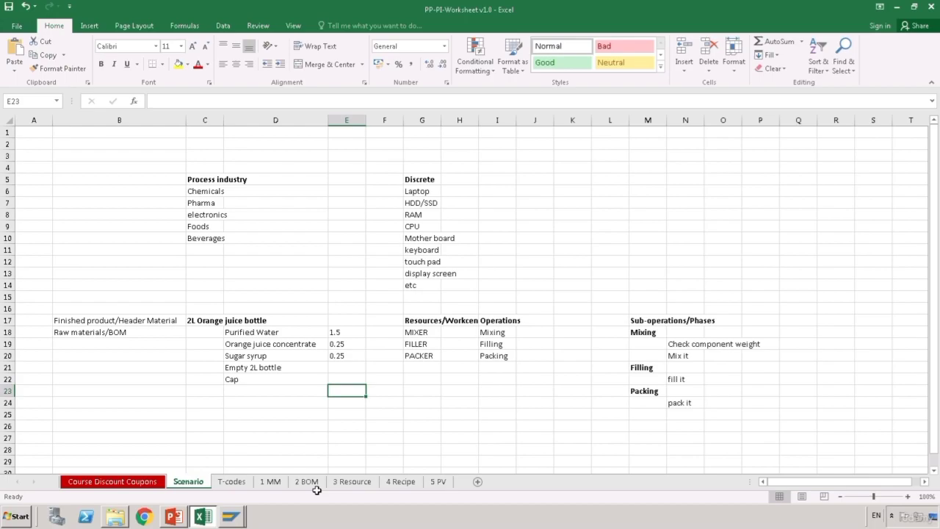
{"action": "left_click", "coordinate": [368, 489]}
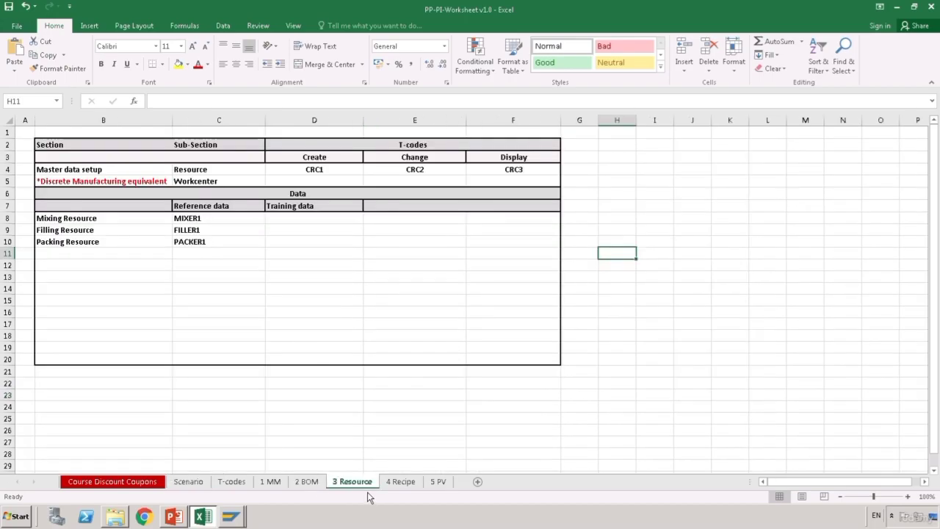
{"action": "left_click", "coordinate": [338, 224]}
{"action": "left_click", "coordinate": [335, 174]}
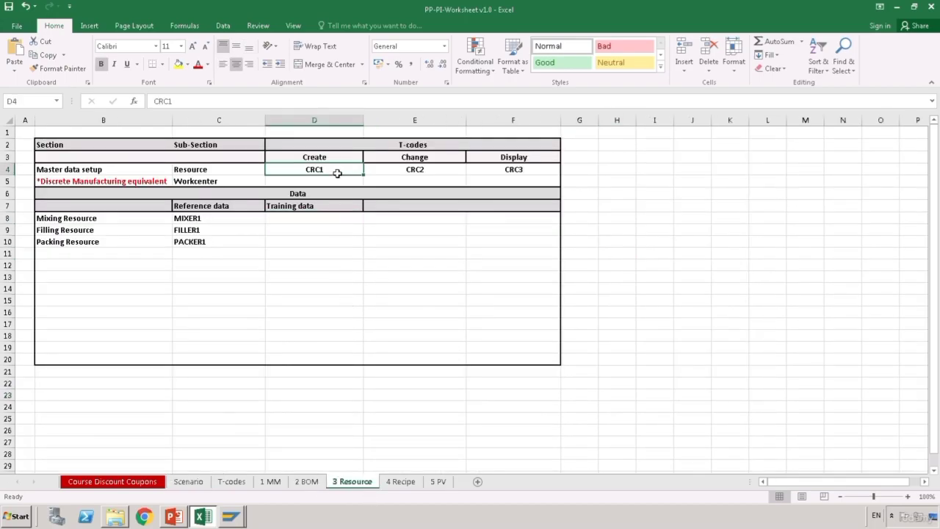
{"action": "left_click", "coordinate": [455, 182]}
{"action": "left_click", "coordinate": [444, 172]}
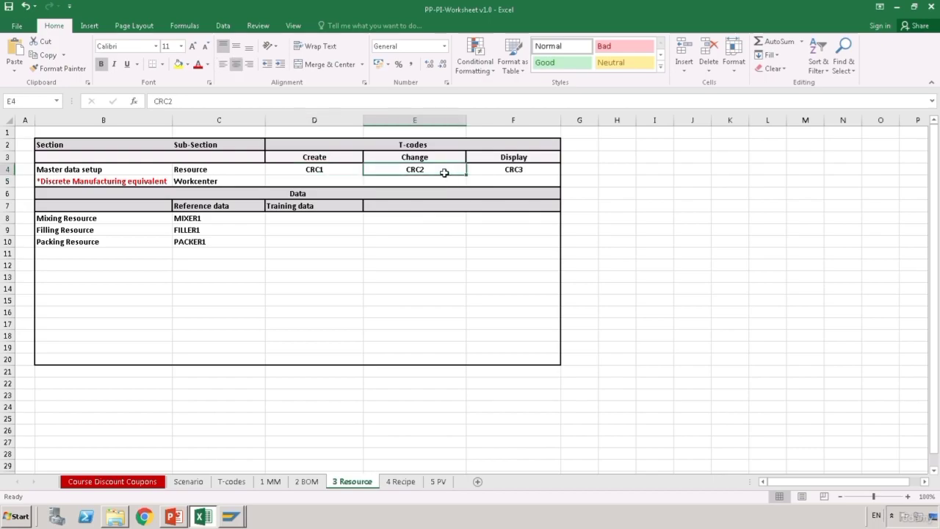
{"action": "left_click", "coordinate": [551, 176]}
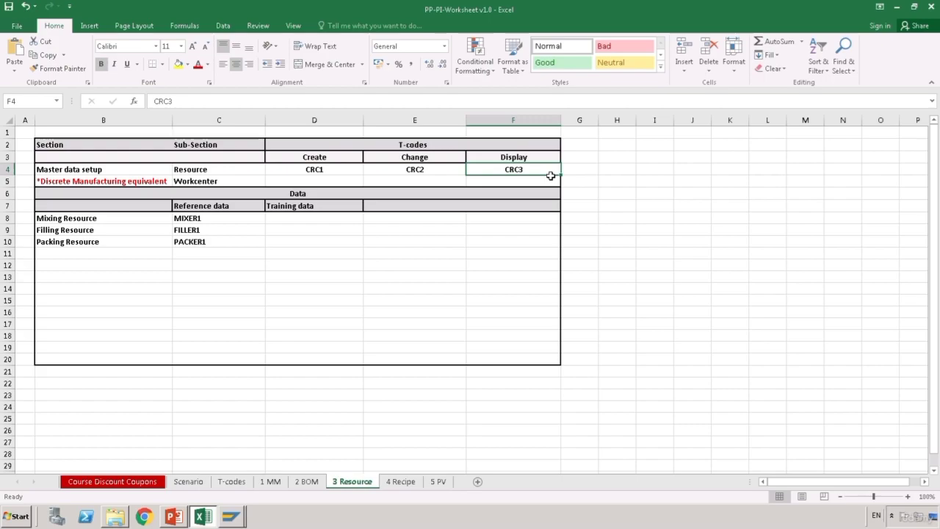
{"action": "left_click", "coordinate": [369, 243]}
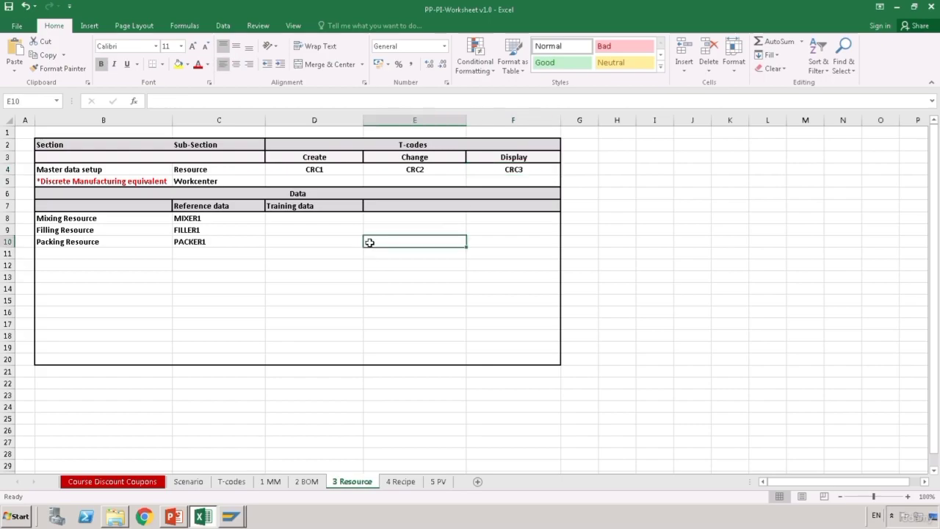
{"action": "left_click", "coordinate": [315, 241]}
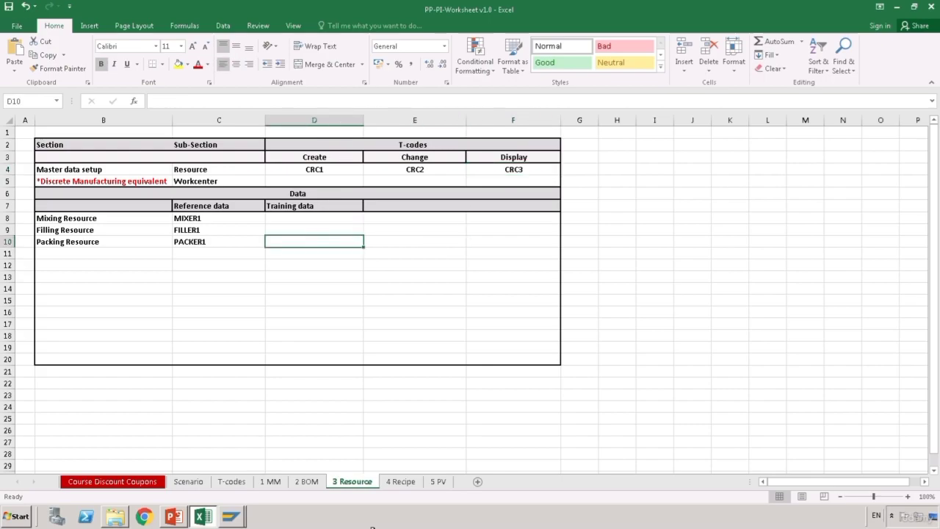
{"action": "mouse_move", "coordinate": [246, 523]}
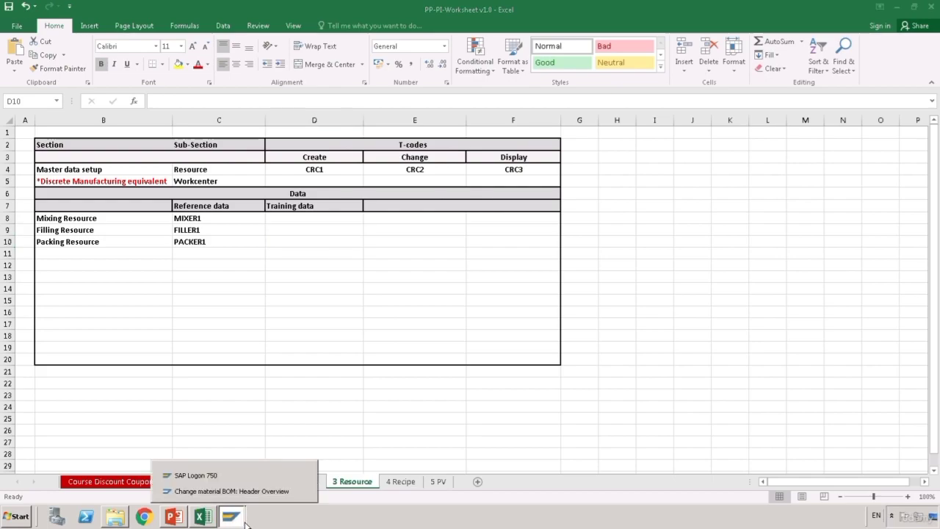
- Start the Create Resource transaction with /ncr01
{"action": "left_click", "coordinate": [231, 500]}
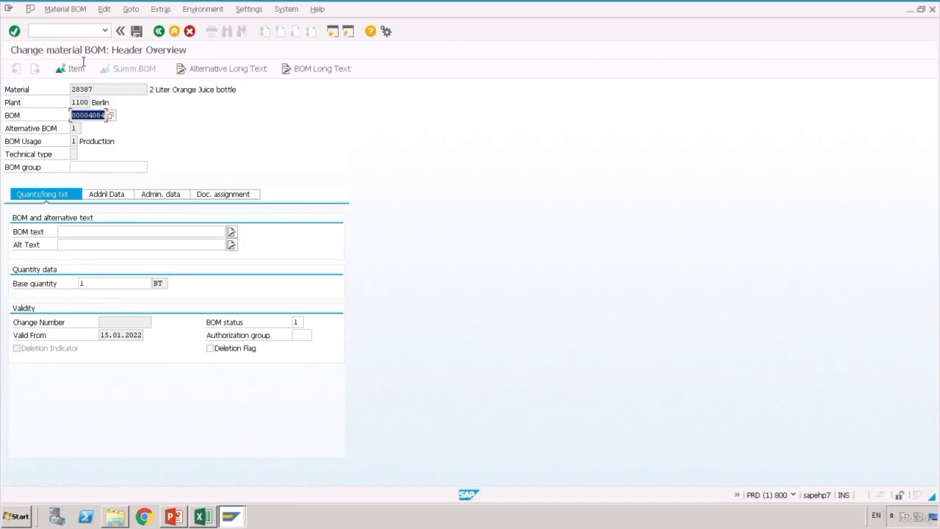
{"action": "left_click", "coordinate": [70, 31]}
{"action": "type", "text": "/ncr01"}
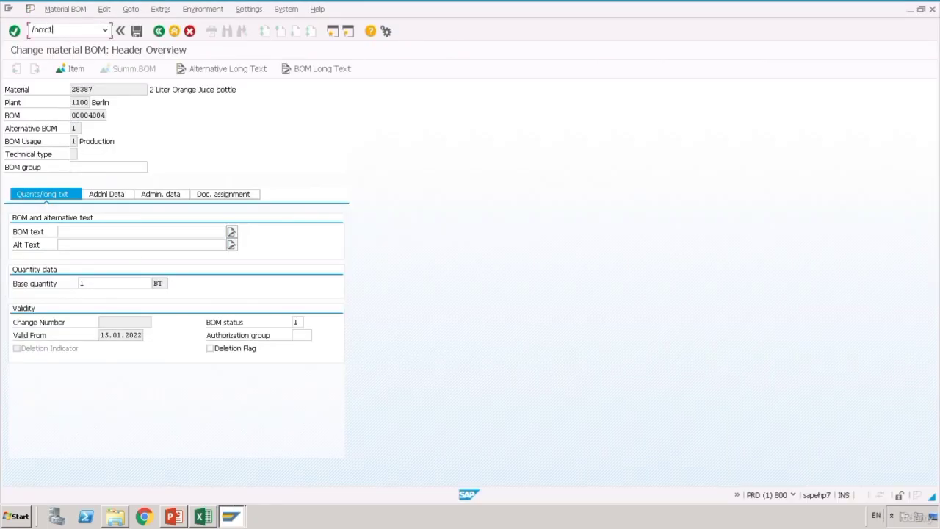
{"action": "key", "text": "Return"}
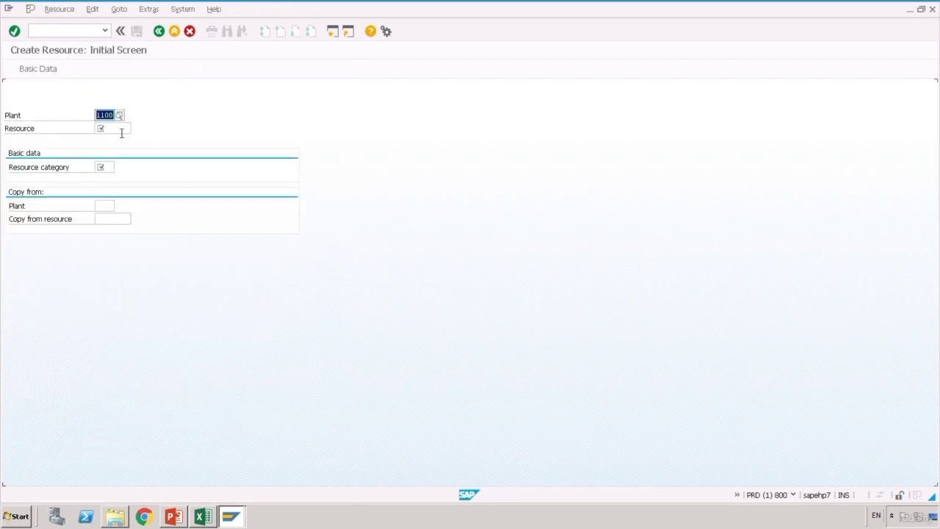
- Enter new resource MIXER2, copying from resource MIXER1 in plant 1100
{"action": "left_click", "coordinate": [122, 132]}
{"action": "type", "text": "MIXER"}
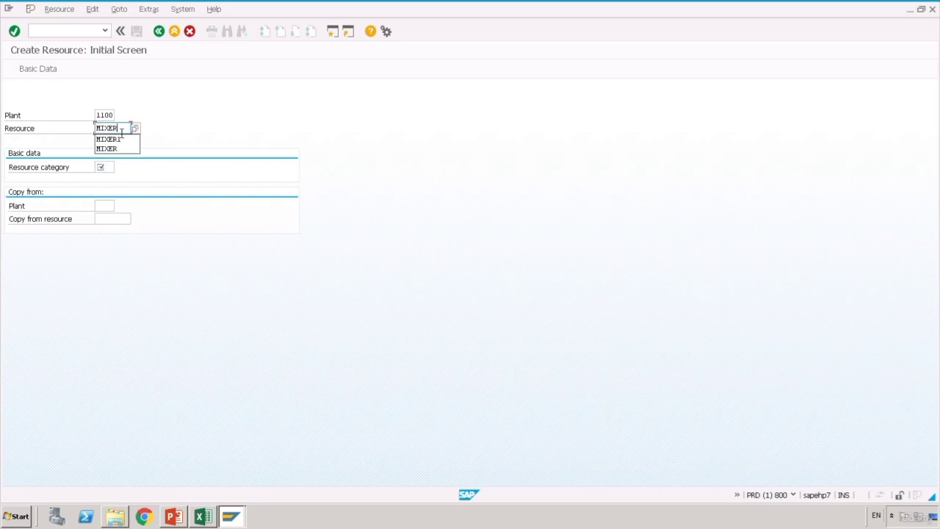
{"action": "type", "text": "2"}
{"action": "left_click", "coordinate": [200, 145]}
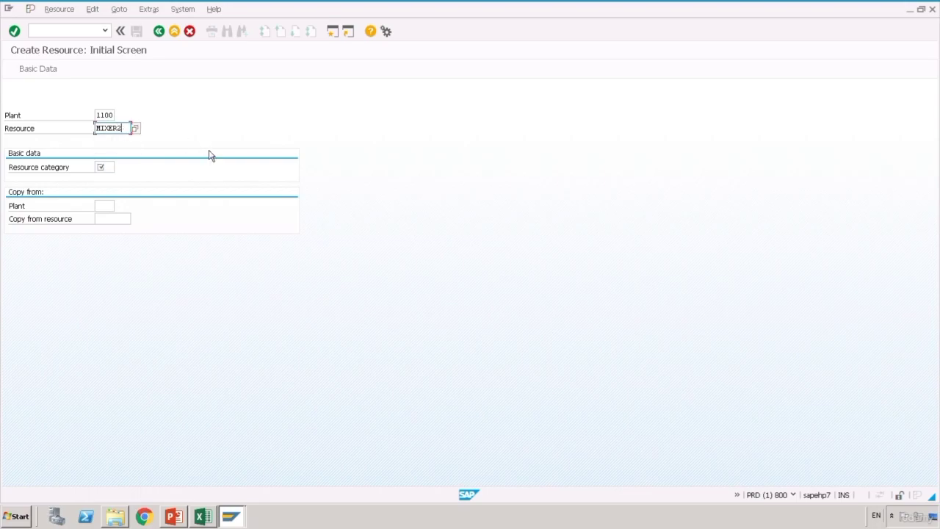
{"action": "left_click", "coordinate": [114, 211]}
{"action": "type", "text": "1100"}
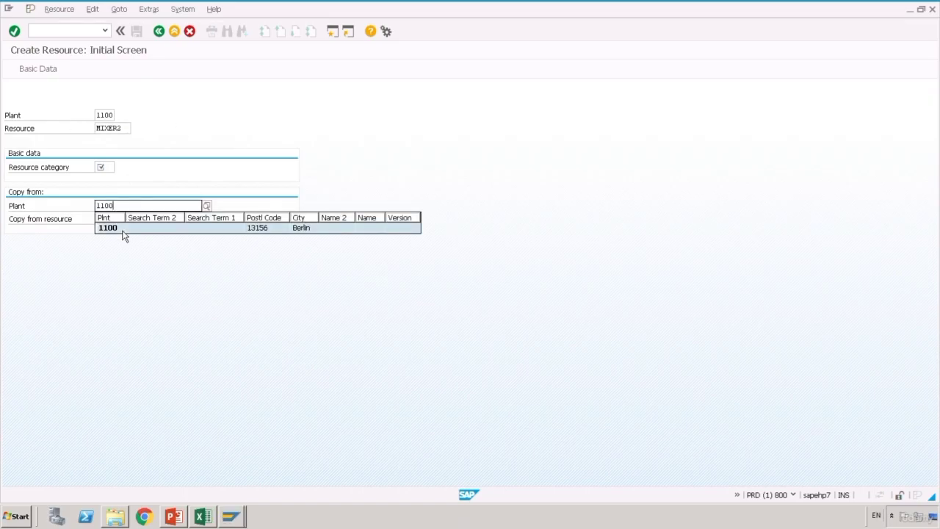
{"action": "left_click", "coordinate": [122, 230]}
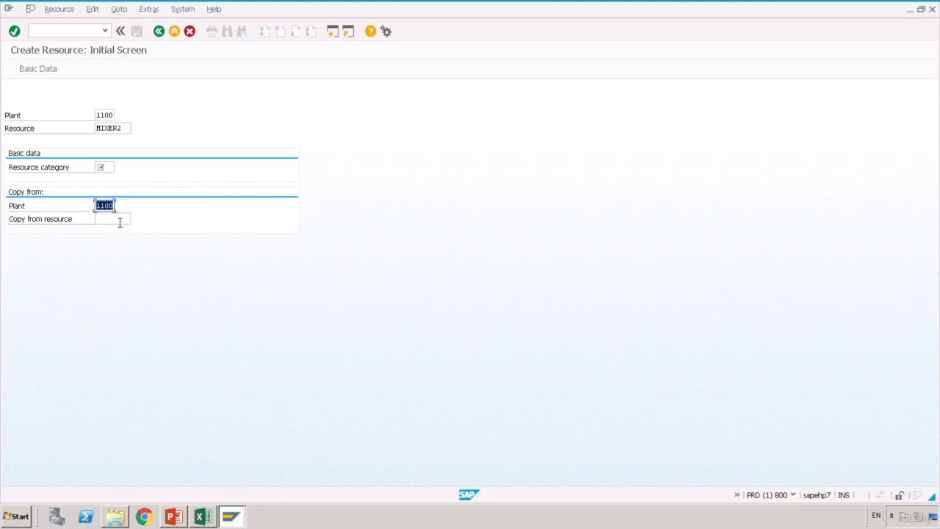
{"action": "left_click", "coordinate": [120, 220]}
{"action": "type", "text": "MIXER"}
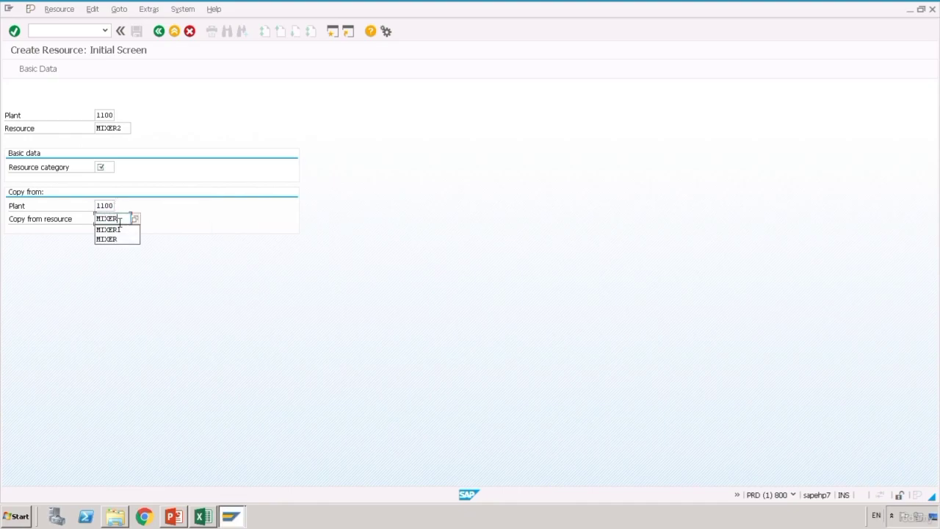
{"action": "key", "text": "Down"}
{"action": "key", "text": "Return"}
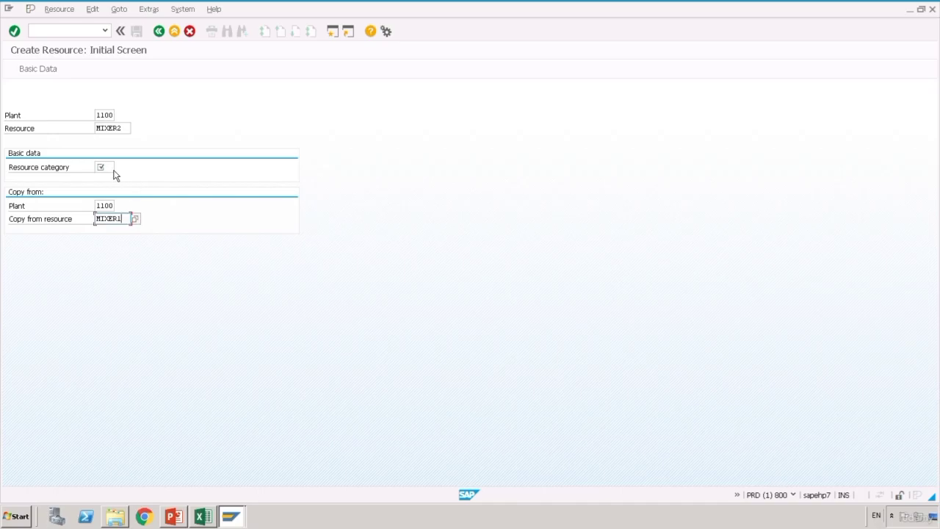
- Set the resource category to 0008 Processing unit
{"action": "left_click", "coordinate": [111, 168]}
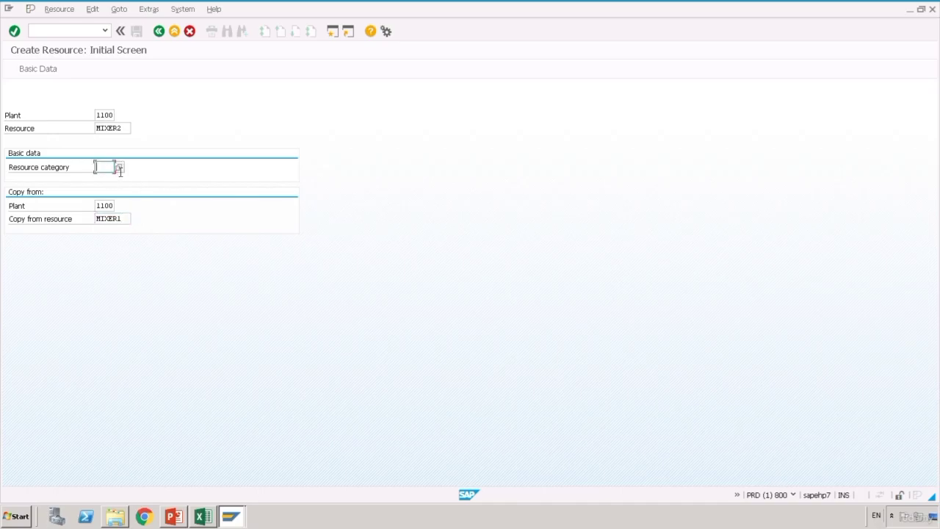
{"action": "left_click", "coordinate": [121, 171]}
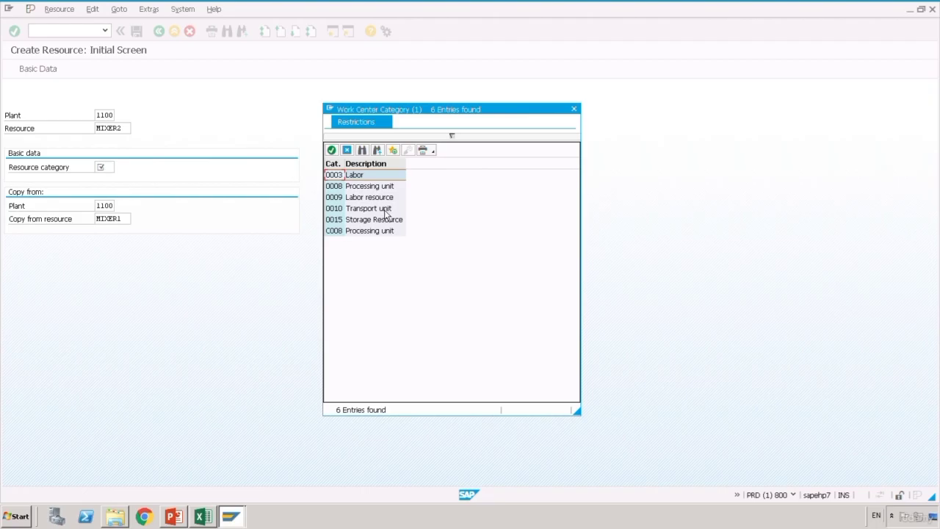
{"action": "double_click", "coordinate": [344, 193]}
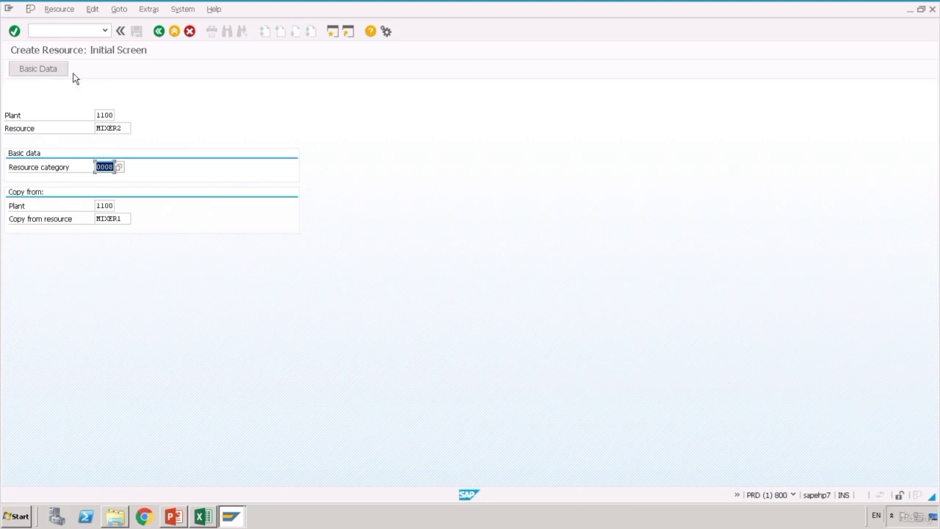
- Copy MIXER1's default values, capacities, scheduling and costing into MIXER2 and save it
{"action": "key", "text": "Return"}
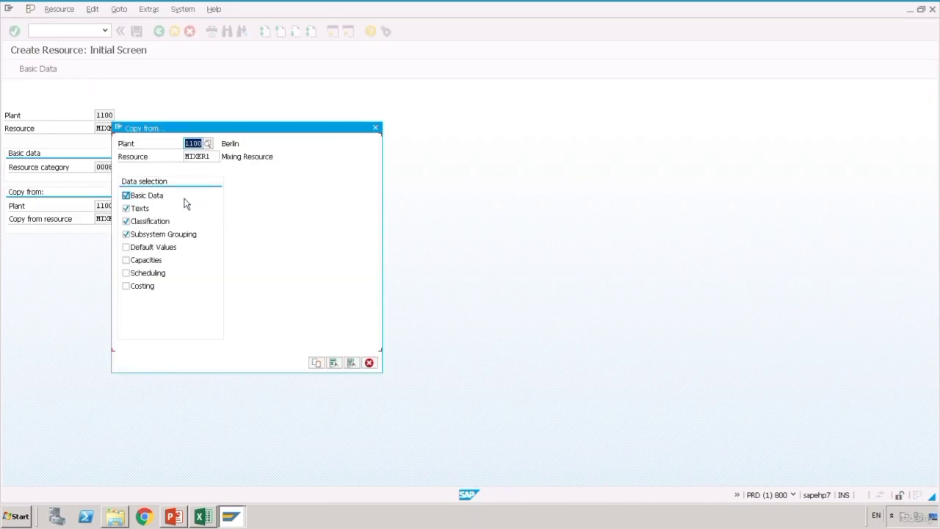
{"action": "left_click", "coordinate": [169, 249]}
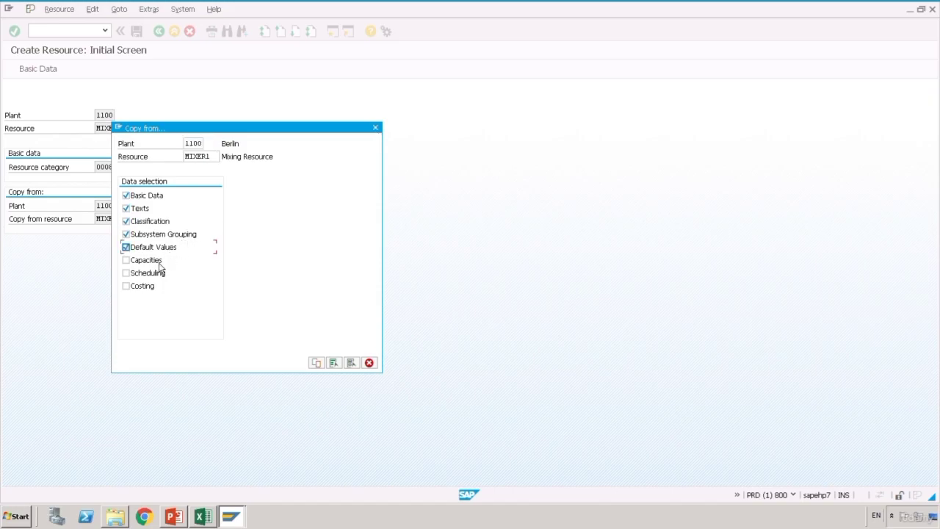
{"action": "left_click", "coordinate": [157, 262]}
{"action": "left_click", "coordinate": [155, 275]}
{"action": "left_click", "coordinate": [150, 287]}
{"action": "left_click", "coordinate": [325, 367]}
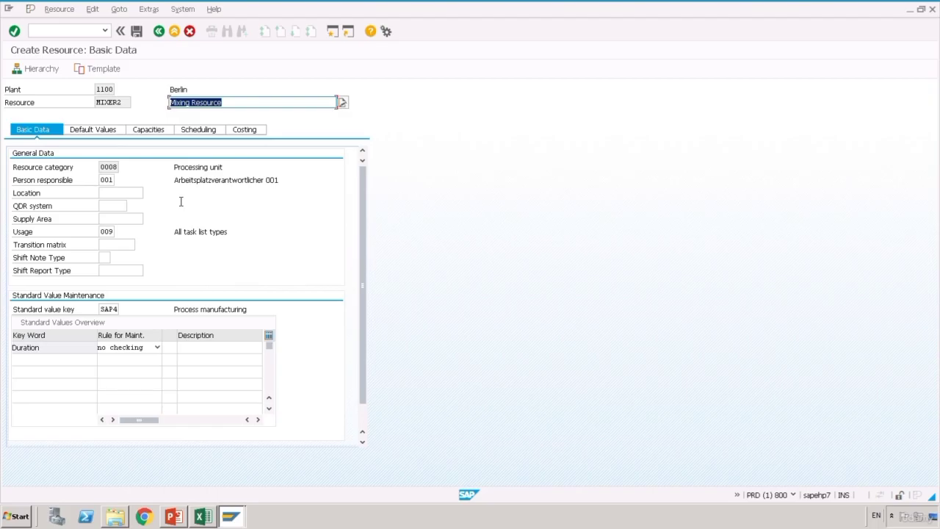
{"action": "key", "text": "Return"}
{"action": "left_click", "coordinate": [139, 34]}
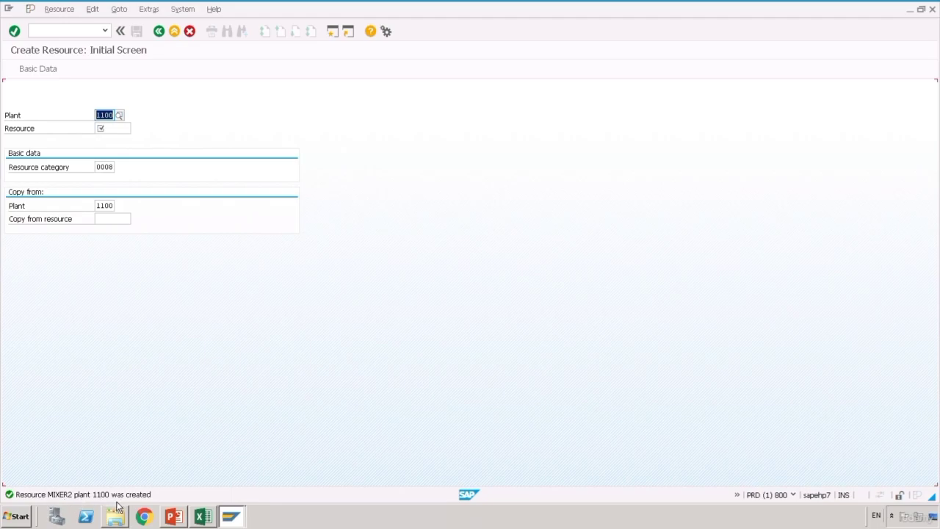
- Enter MIXER2 in cell D8 of the tracking worksheet
{"action": "left_click", "coordinate": [215, 521]}
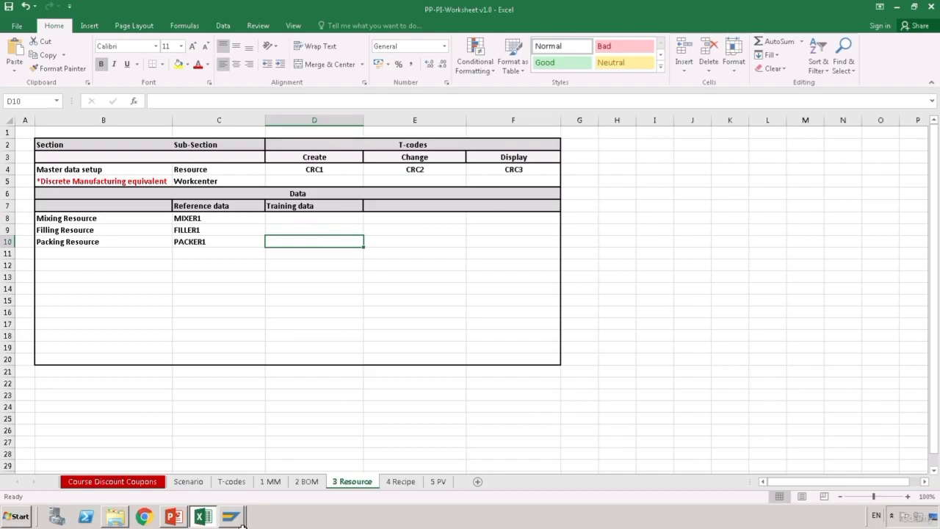
{"action": "mouse_move", "coordinate": [244, 518]}
{"action": "left_click", "coordinate": [241, 491]}
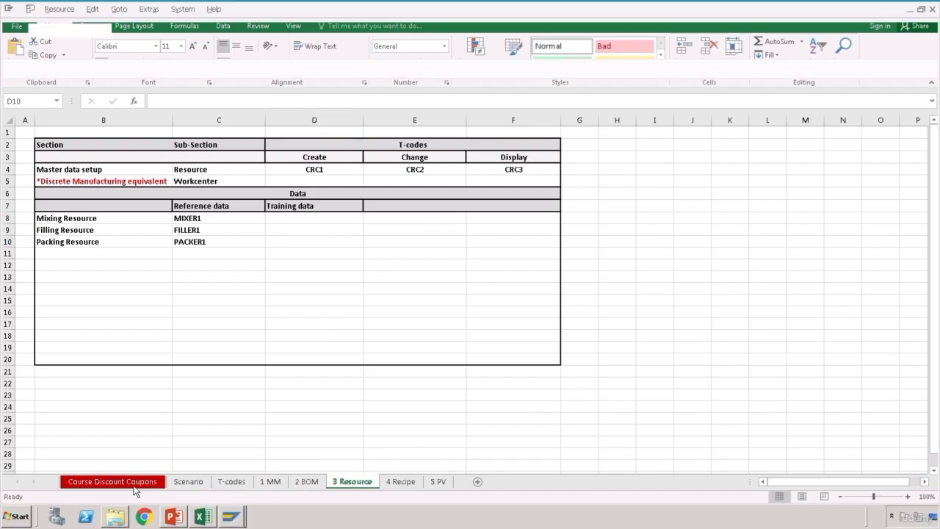
{"action": "left_click", "coordinate": [205, 520]}
{"action": "left_click", "coordinate": [307, 221]}
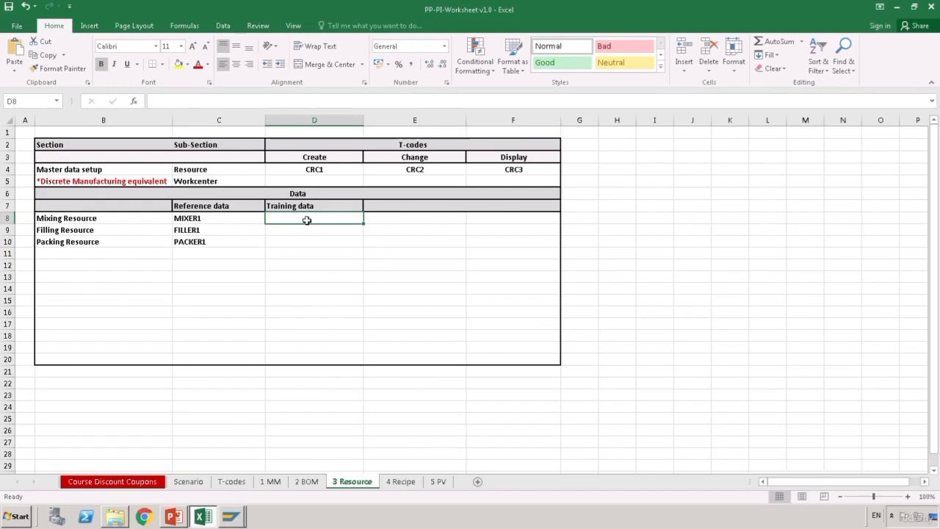
{"action": "type", "text": "MIXER2"}
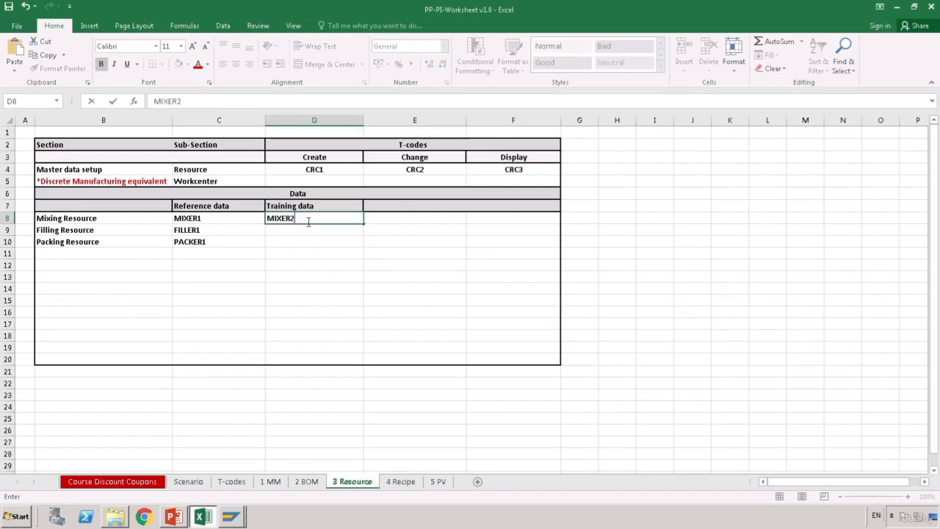
{"action": "key", "text": "Return"}
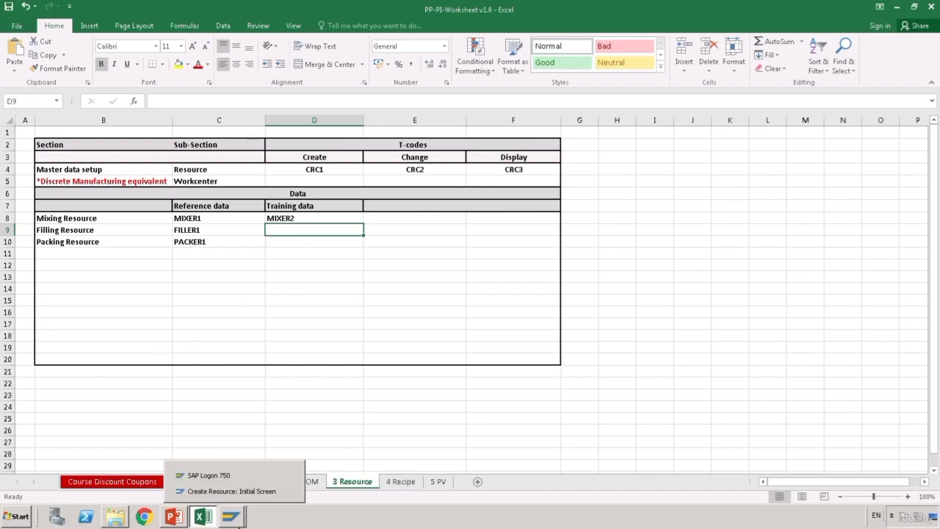
- Return to the SAP Create Resource screen, ready for the next resource name
{"action": "left_click", "coordinate": [230, 516]}
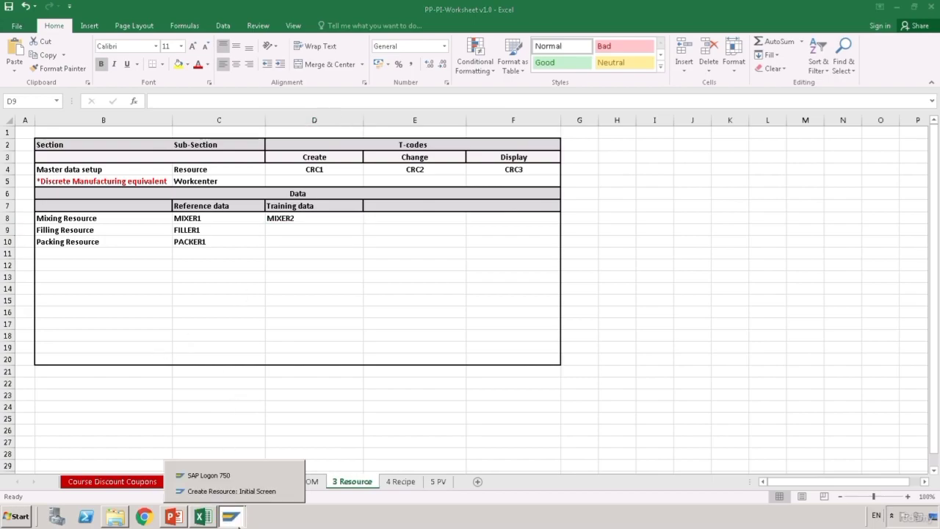
{"action": "left_click", "coordinate": [260, 496]}
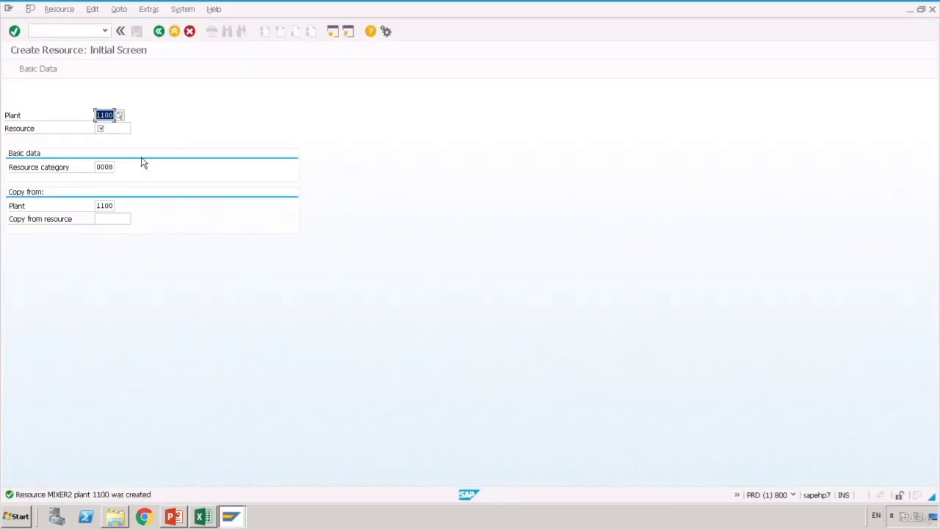
{"action": "left_click", "coordinate": [120, 136]}
- Try creating FILLER2 from FILLER1, note the category 0003 warning, and go back
{"action": "type", "text": "FILLER"}
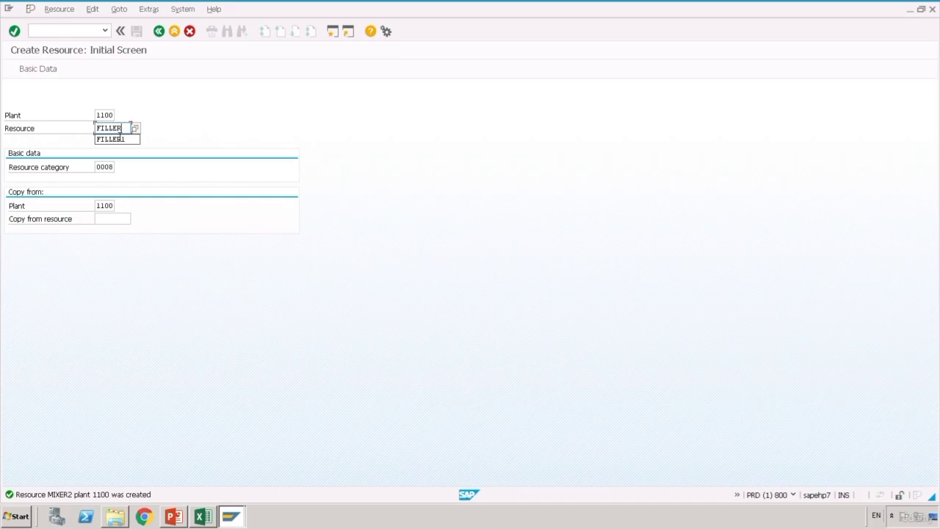
{"action": "type", "text": "2"}
{"action": "left_click", "coordinate": [116, 222]}
{"action": "type", "text": "FILLER1"}
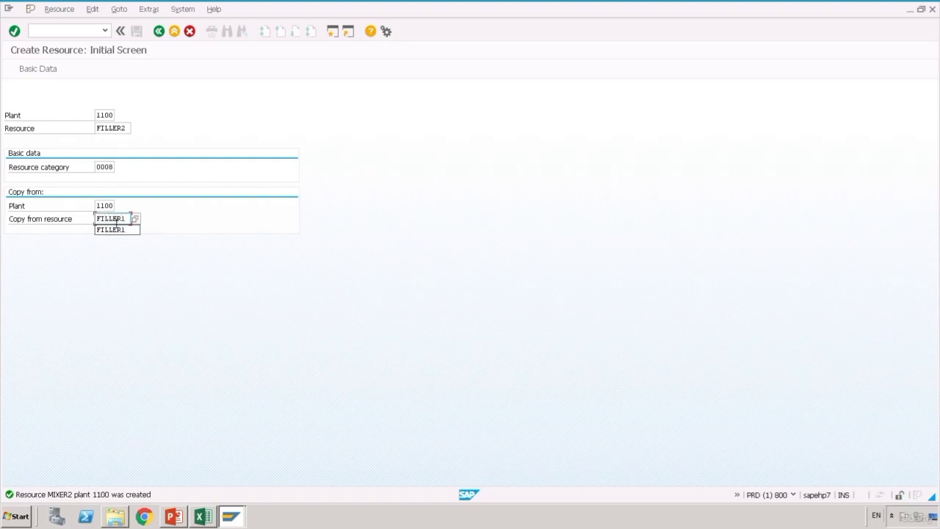
{"action": "key", "text": "Return"}
{"action": "key", "text": "Return"}
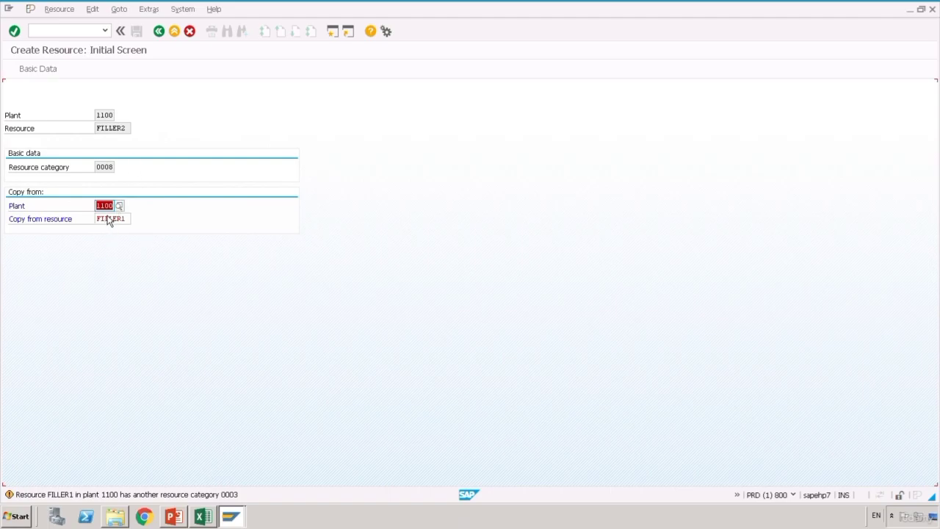
{"action": "left_click", "coordinate": [161, 34]}
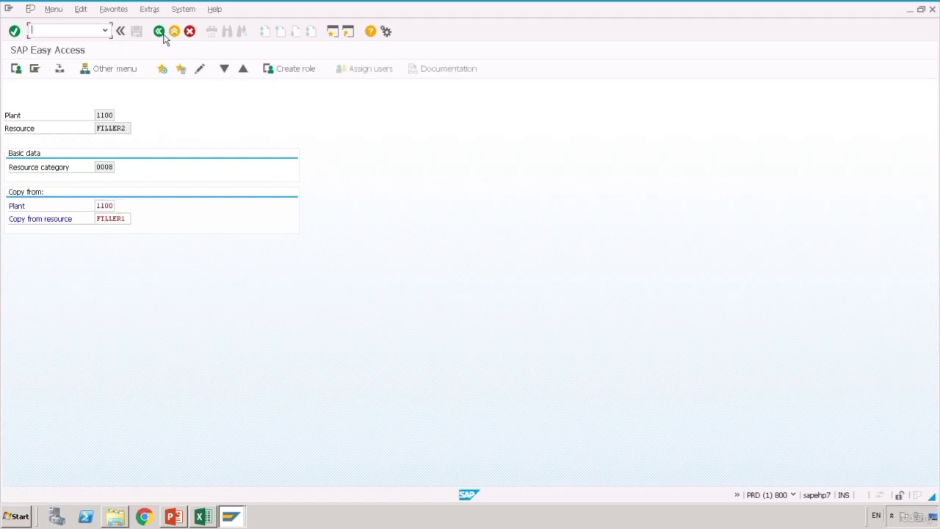
- Restart transaction /ncrc1 and set the resource category to 0003 Labor
{"action": "type", "text": "/ncrc"}
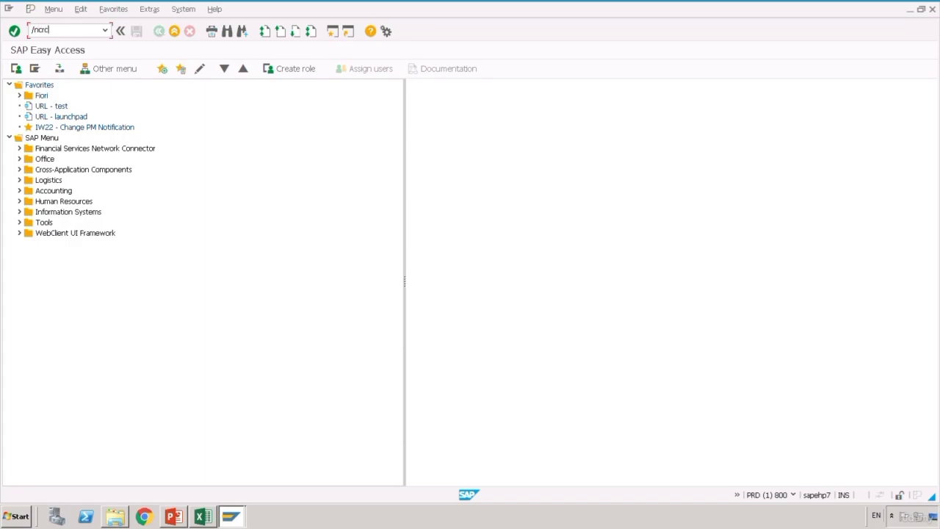
{"action": "type", "text": "1"}
{"action": "key", "text": "Return"}
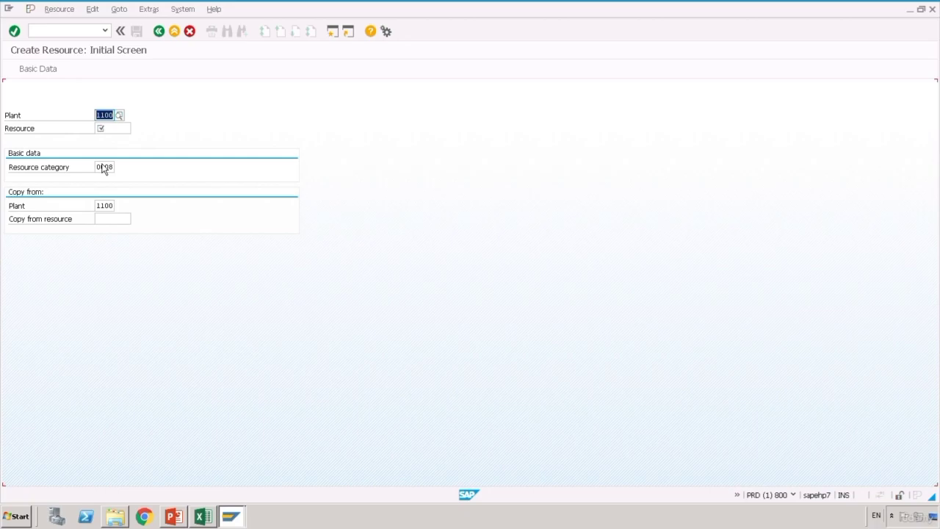
{"action": "left_click", "coordinate": [115, 170]}
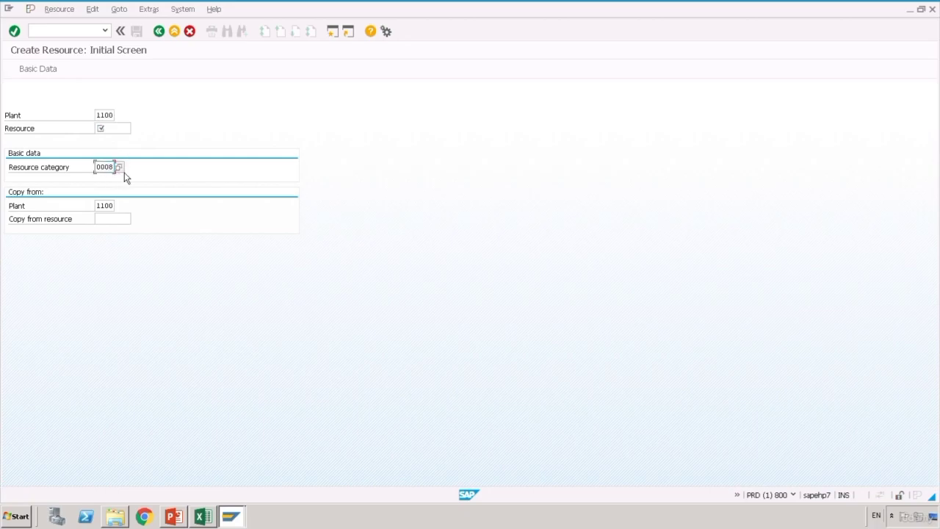
{"action": "left_click", "coordinate": [124, 172]}
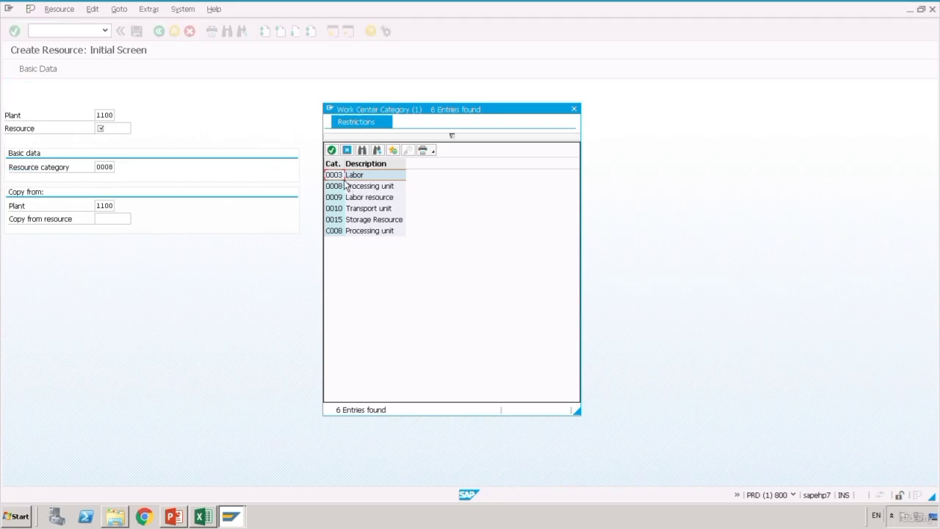
{"action": "left_click", "coordinate": [344, 179]}
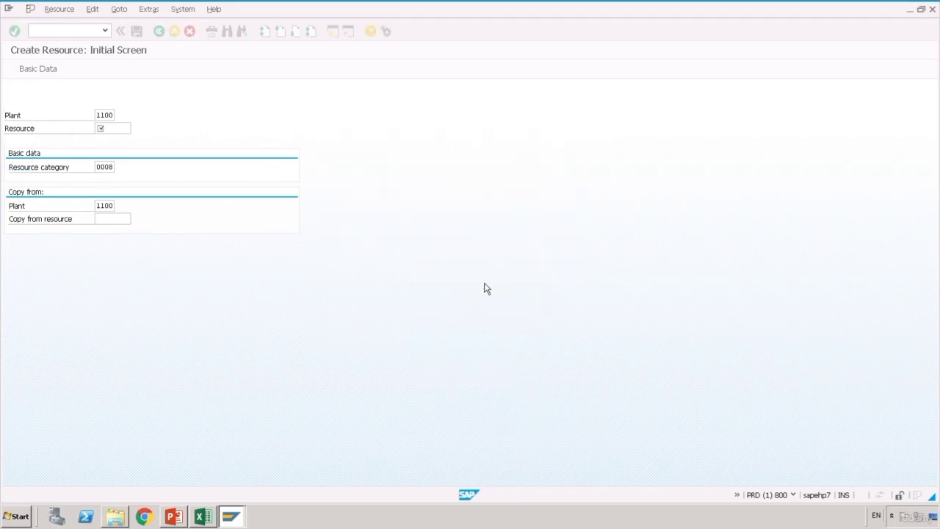
- Enter new resource FILLER2, copying from resource FILLER1
{"action": "left_click", "coordinate": [120, 130]}
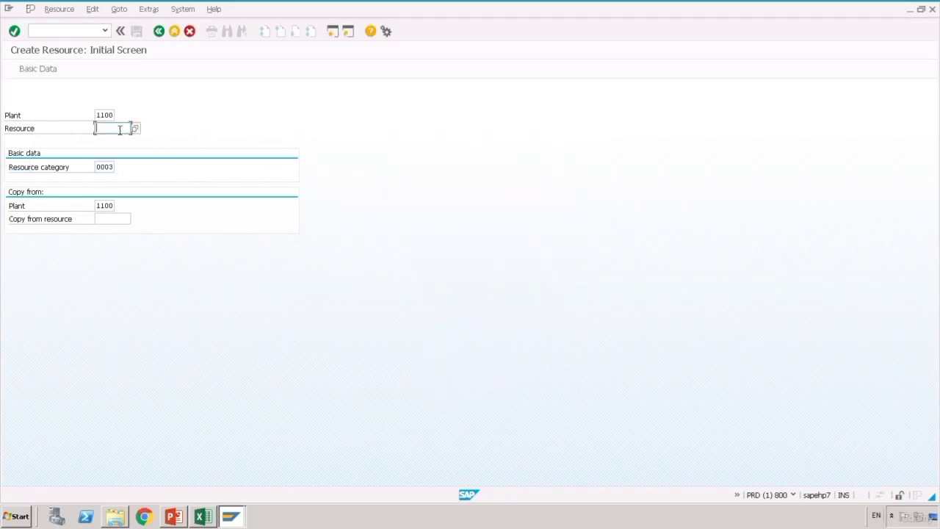
{"action": "type", "text": "FILLER"}
{"action": "left_click", "coordinate": [179, 179]}
{"action": "left_click", "coordinate": [118, 221]}
{"action": "left_click", "coordinate": [118, 221]}
{"action": "type", "text": "FILLER1"}
{"action": "left_click", "coordinate": [120, 229]}
{"action": "key", "text": "Return"}
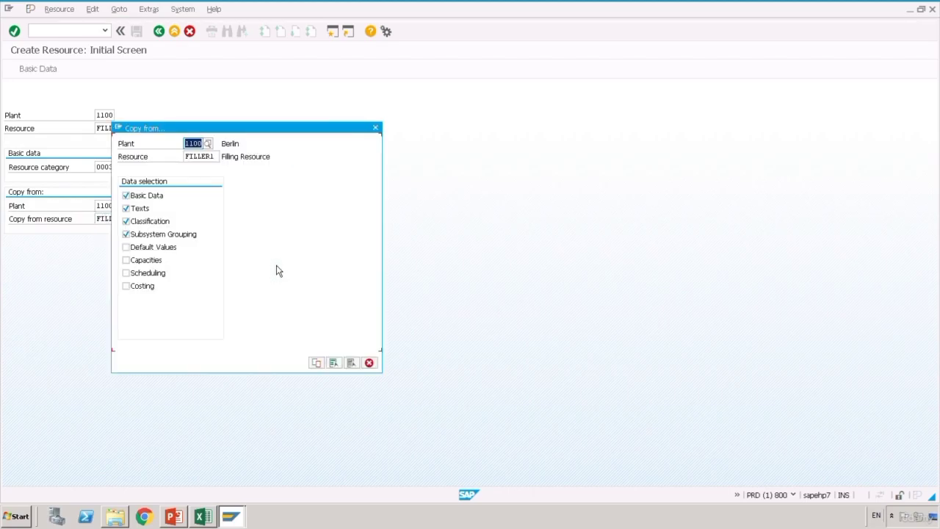
- Copy FILLER1's default values, capacities, scheduling and costing, then save FILLER2
{"action": "left_click", "coordinate": [128, 247]}
{"action": "left_click", "coordinate": [128, 260]}
{"action": "left_click", "coordinate": [128, 273]}
{"action": "left_click", "coordinate": [126, 285]}
{"action": "left_click", "coordinate": [318, 364]}
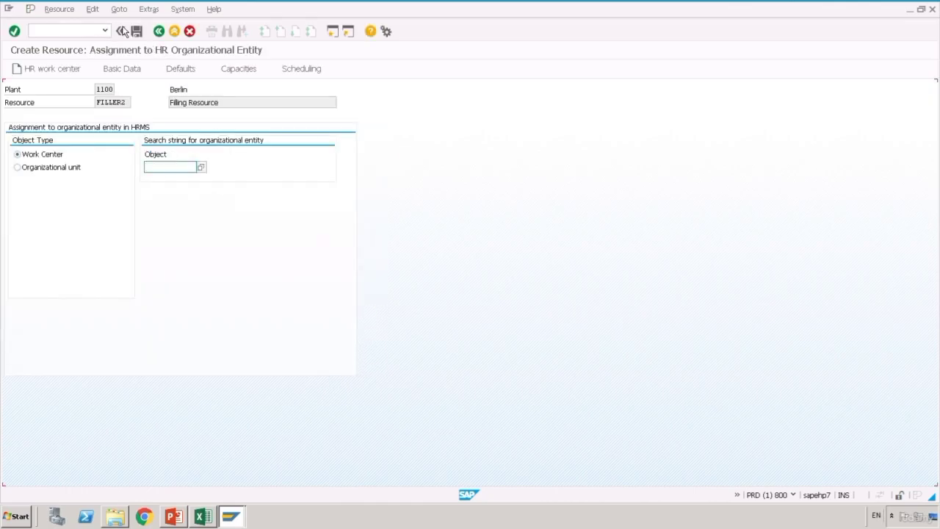
{"action": "left_click", "coordinate": [138, 33]}
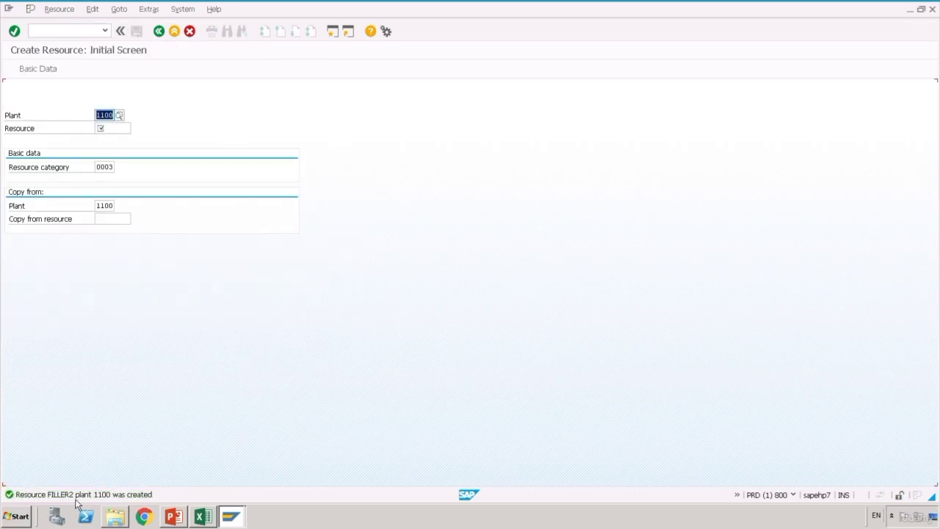
{"action": "mouse_move", "coordinate": [231, 516]}
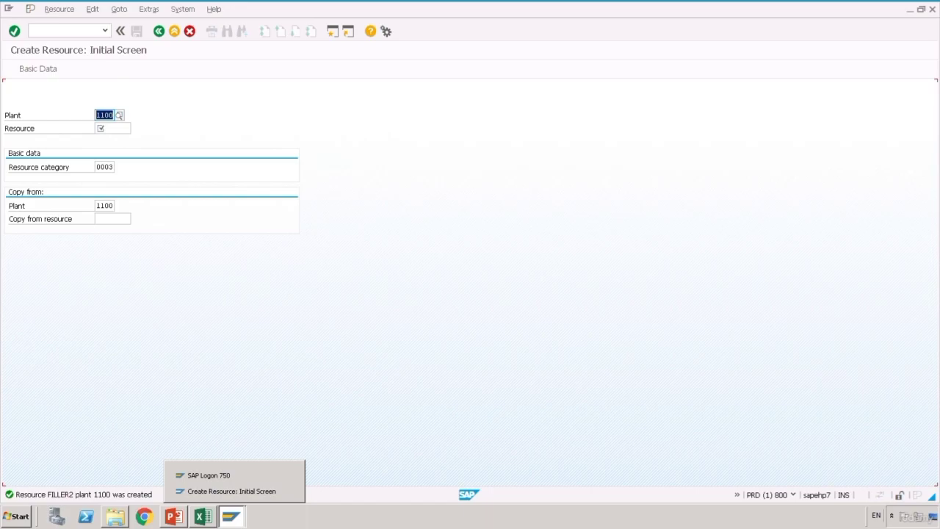
- Enter FILLER2 in cell D9 of the tracking worksheet
{"action": "left_click", "coordinate": [203, 516]}
{"action": "type", "text": "F"}
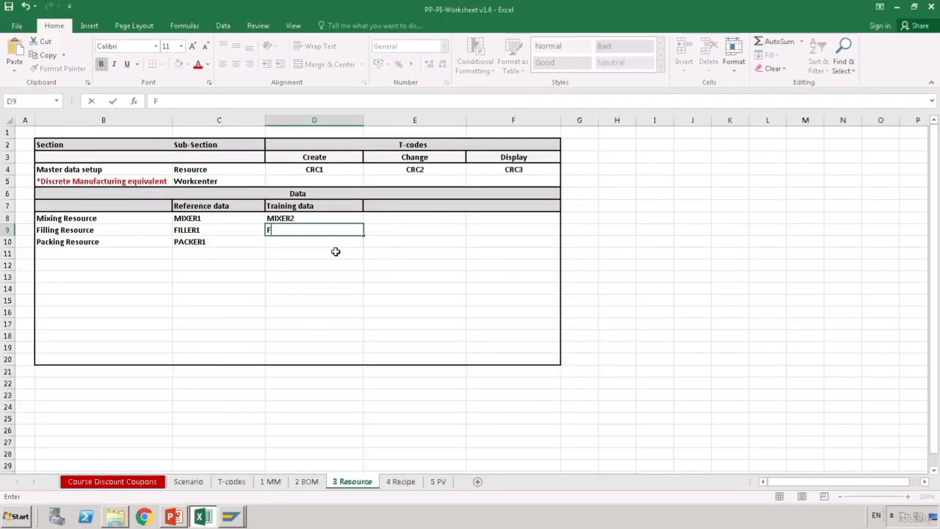
{"action": "type", "text": "ILLER2"}
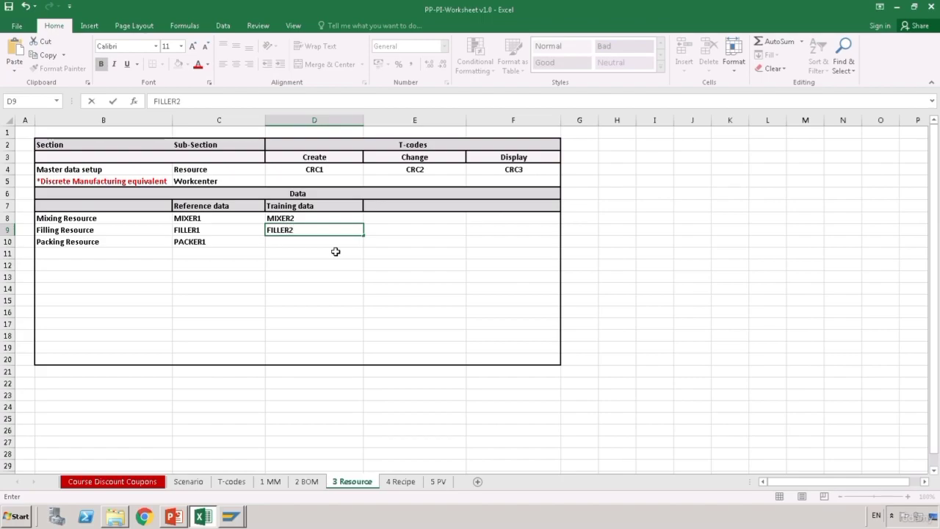
{"action": "key", "text": "Return"}
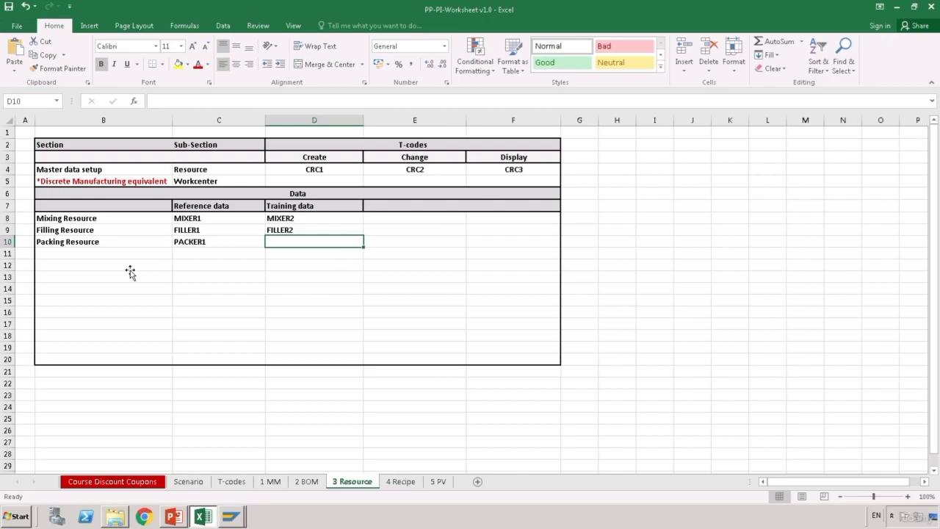
- Select cell D10 for the packing resource and bring the SAP Create Resource screen forward
{"action": "left_click", "coordinate": [230, 244]}
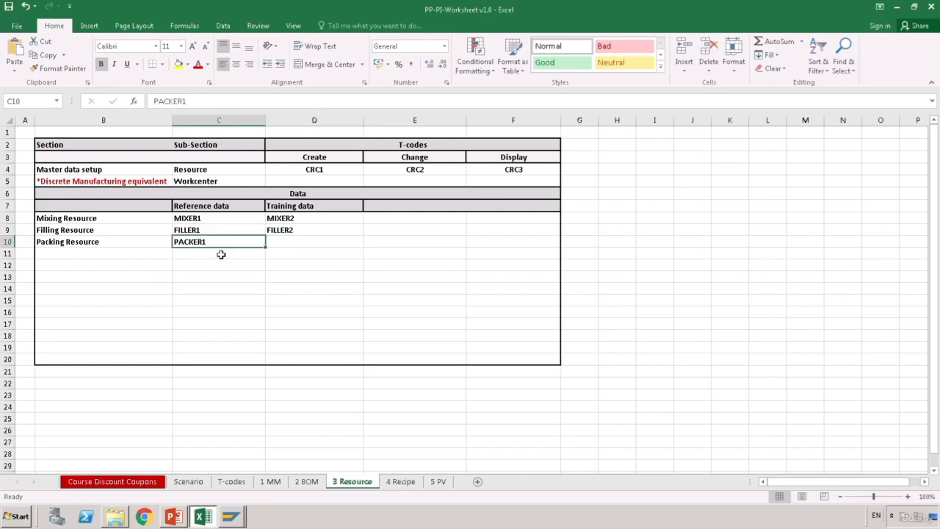
{"action": "left_click", "coordinate": [294, 246]}
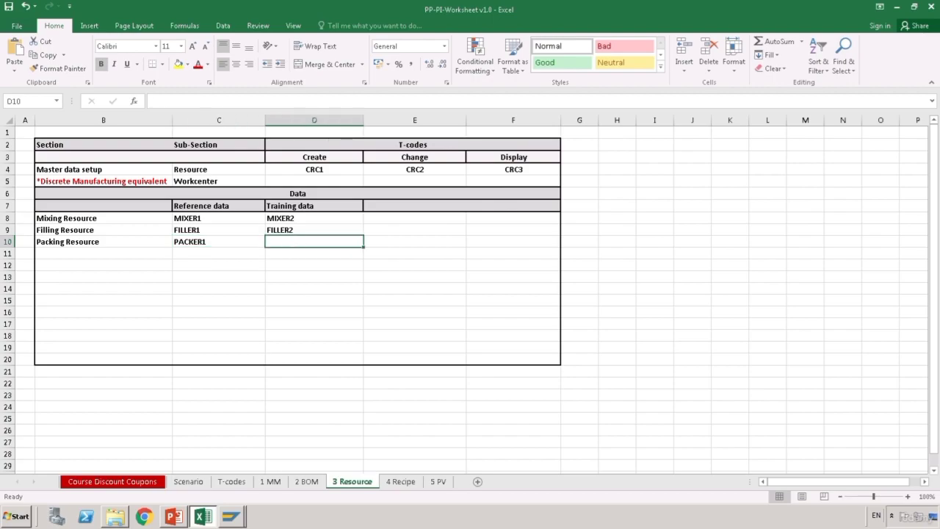
{"action": "left_click", "coordinate": [241, 520]}
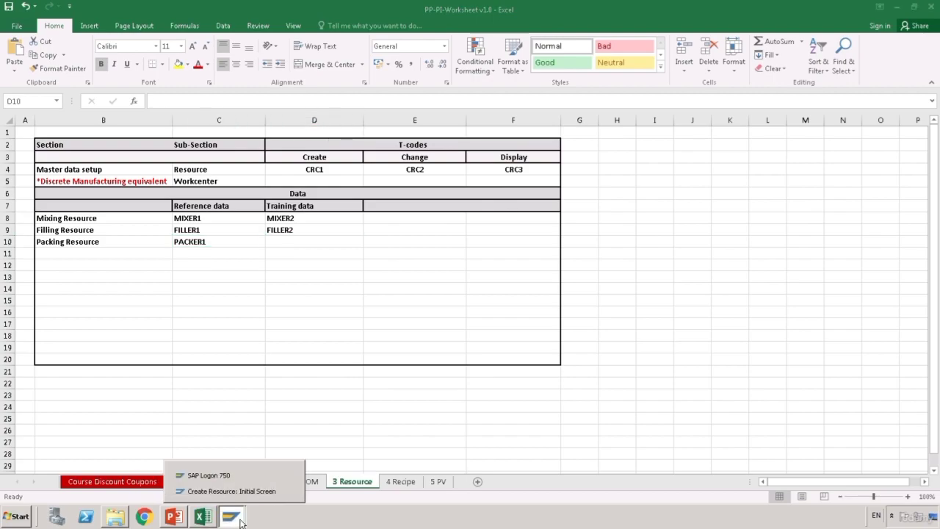
{"action": "left_click", "coordinate": [224, 491]}
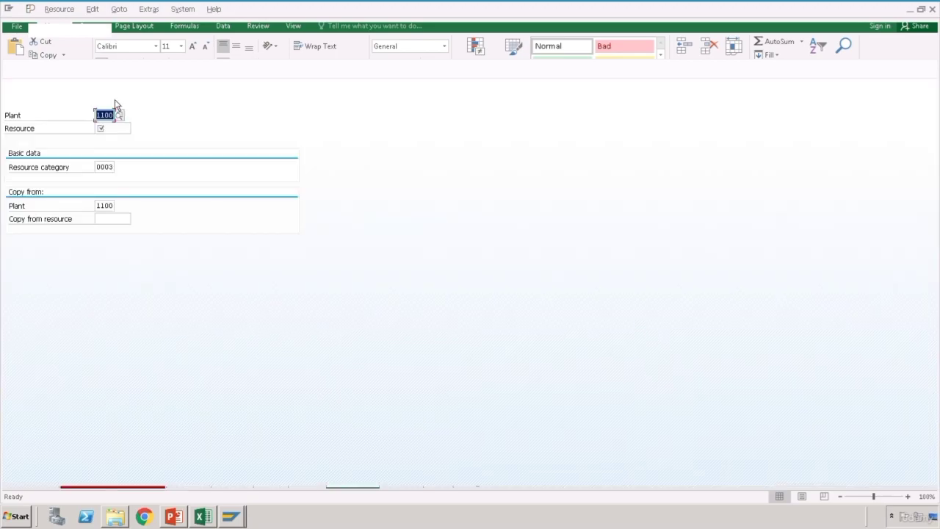
{"action": "left_click", "coordinate": [58, 32]}
{"action": "type", "text": "/ncrc1"}
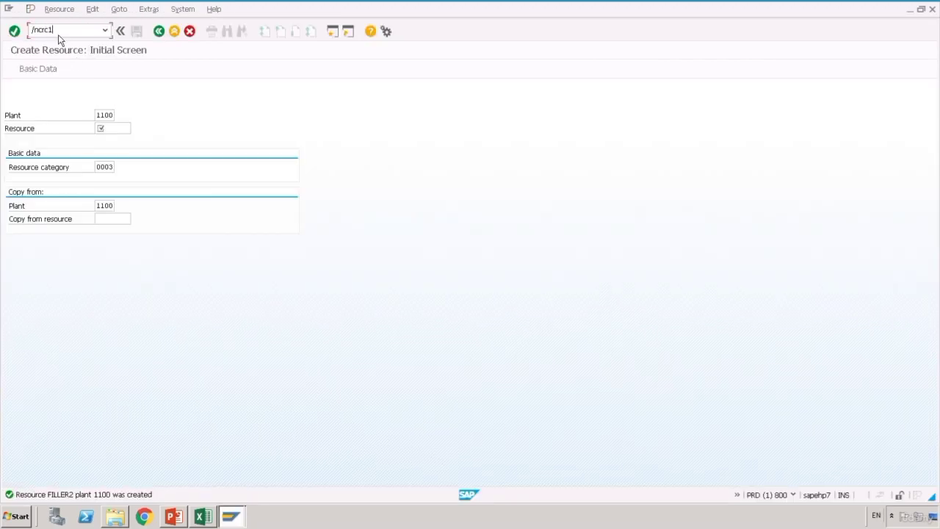
{"action": "key", "text": "Return"}
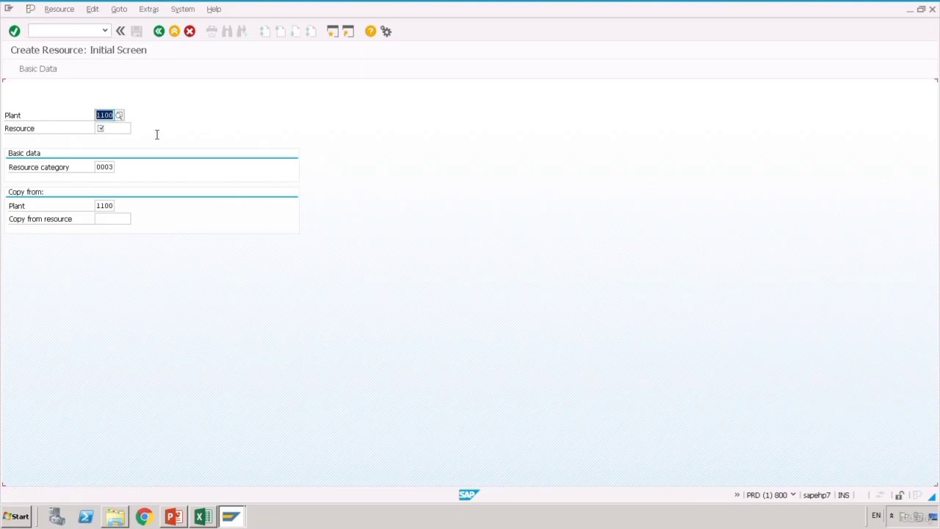
{"action": "left_click", "coordinate": [126, 131]}
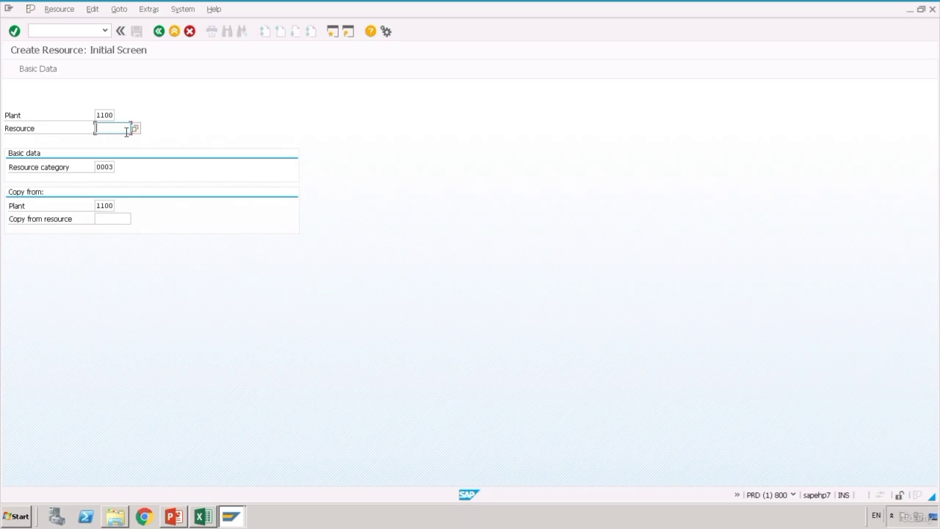
{"action": "type", "text": "PACKER2"}
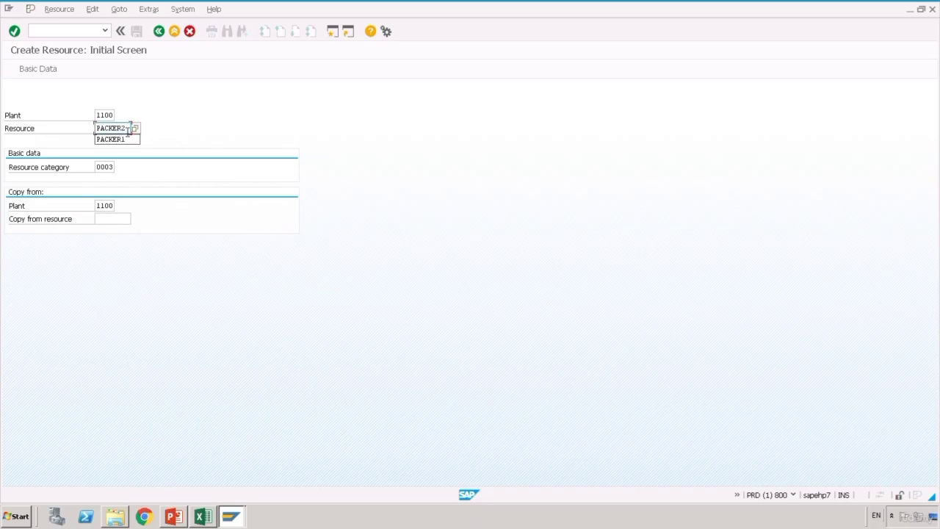
{"action": "left_click", "coordinate": [117, 226]}
{"action": "type", "text": "PACKER"}
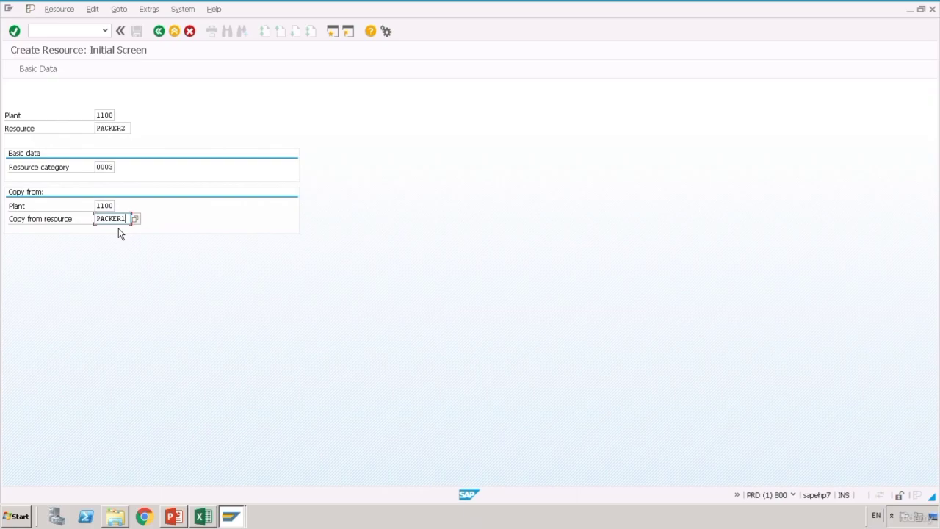
{"action": "left_click", "coordinate": [215, 216]}
{"action": "key", "text": "Return"}
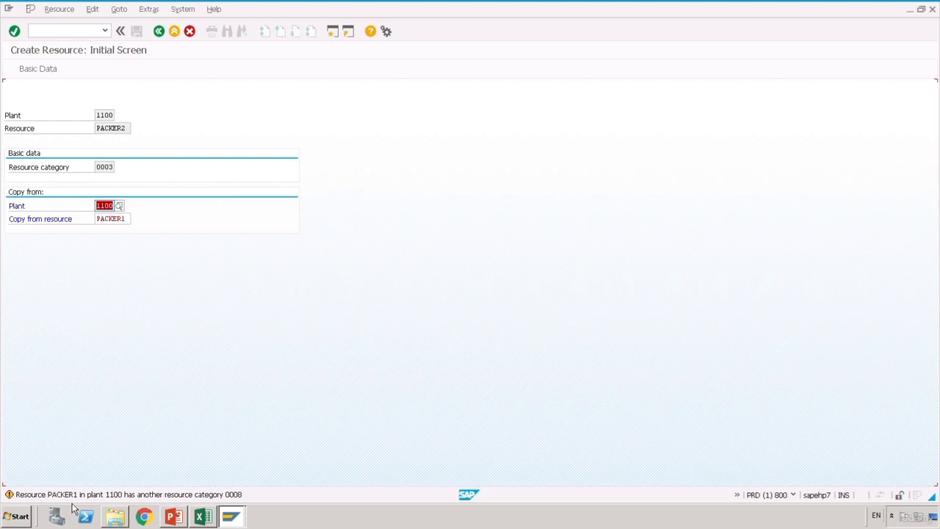
{"action": "mouse_move", "coordinate": [213, 516]}
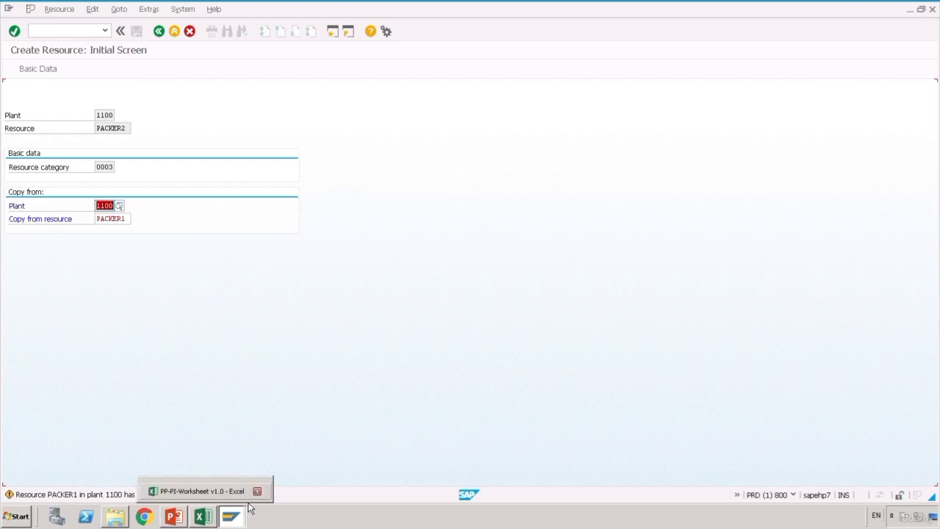
{"action": "left_click", "coordinate": [65, 32]}
{"action": "type", "text": "/*"}
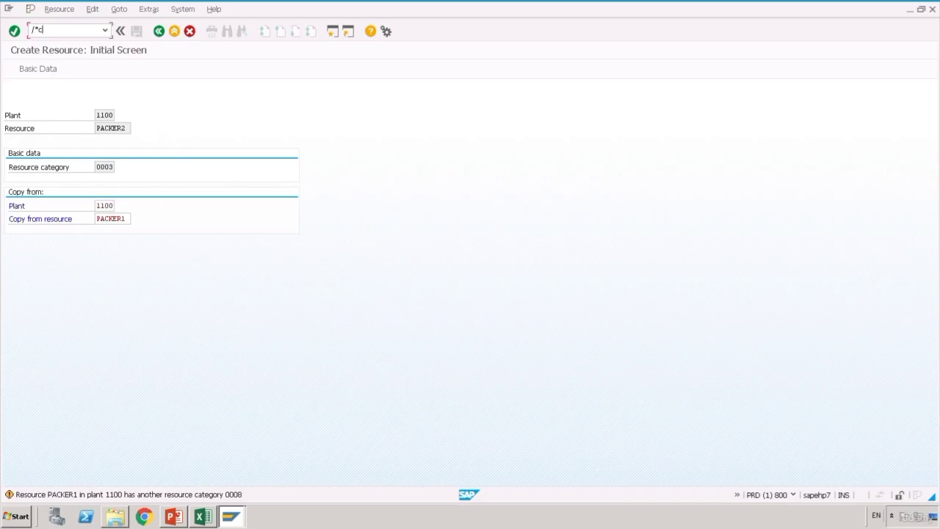
{"action": "type", "text": "cr01"}
{"action": "key", "text": "Return"}
- Set the resource category to 0008 Processing unit
{"action": "left_click", "coordinate": [120, 171]}
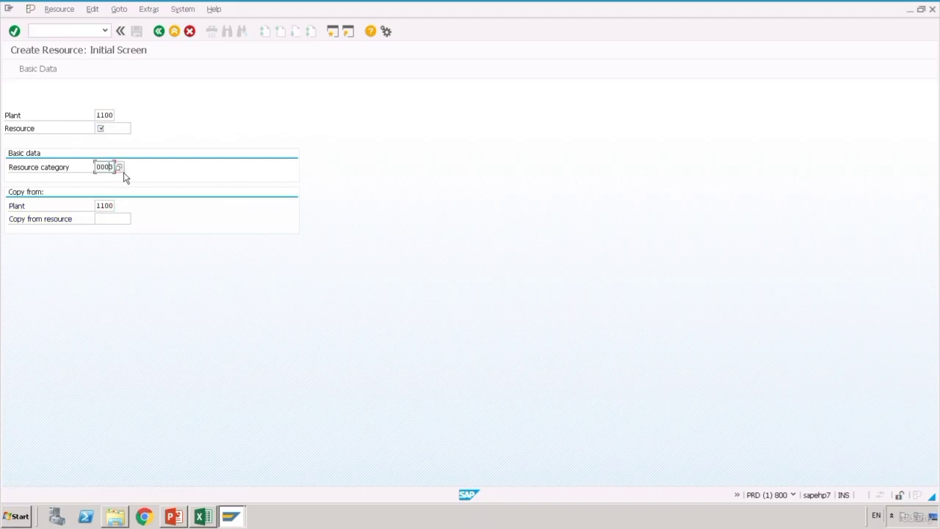
{"action": "left_click", "coordinate": [122, 170]}
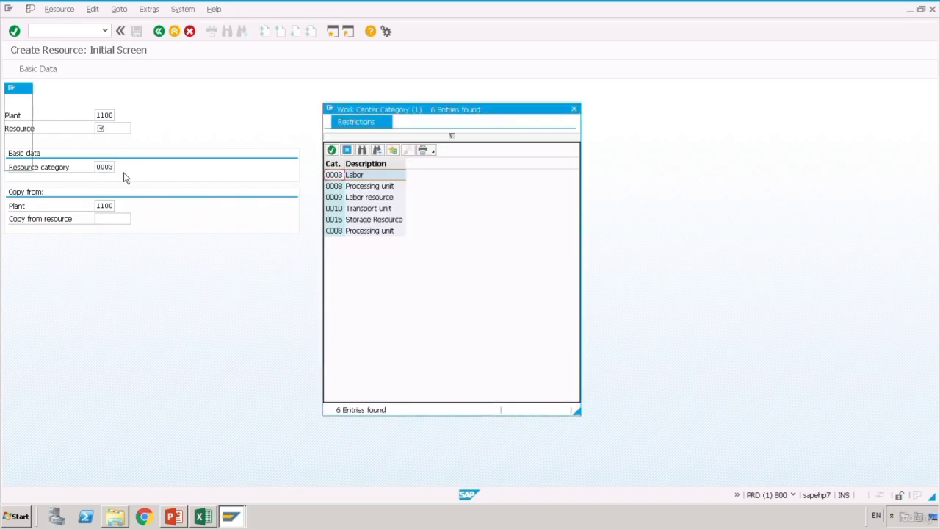
{"action": "double_click", "coordinate": [341, 188]}
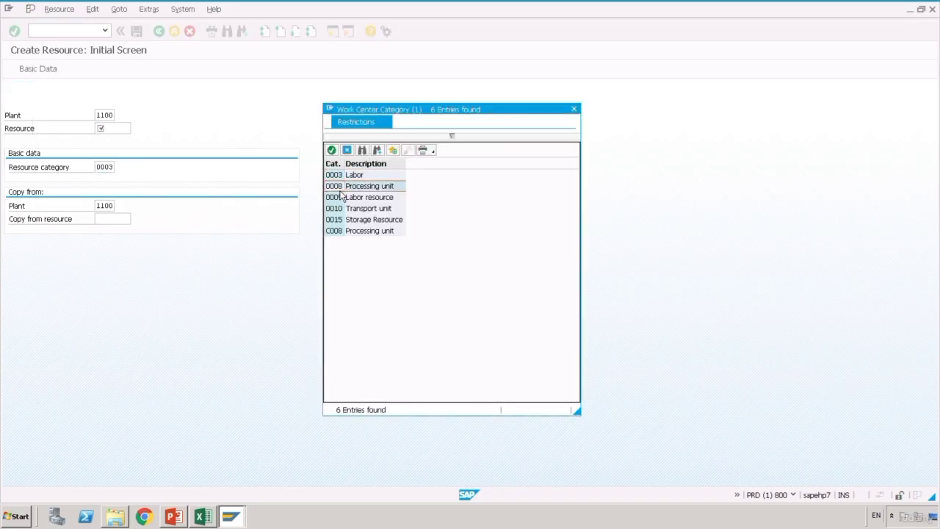
- Enter new resource PACKER2, copying from resource PACKER1
{"action": "left_click", "coordinate": [118, 132]}
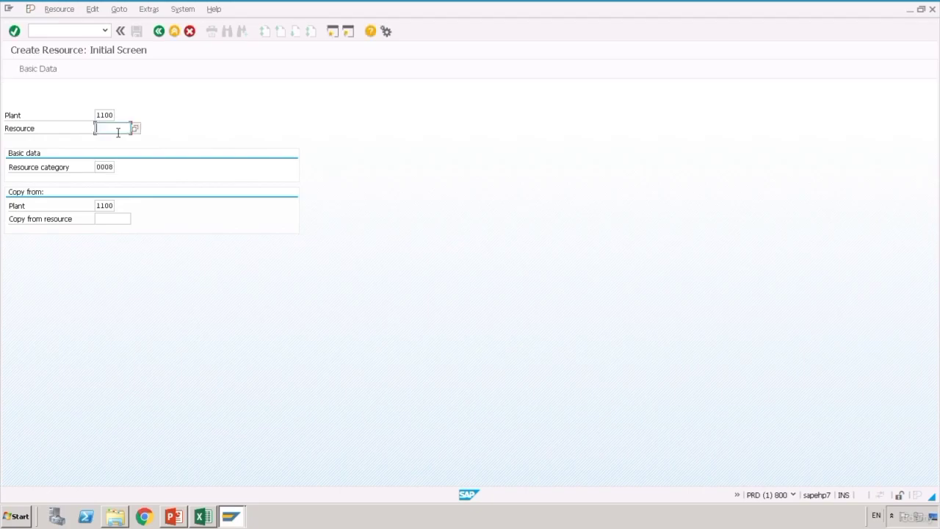
{"action": "type", "text": "PACKER2"}
{"action": "left_click", "coordinate": [121, 140]}
{"action": "left_click", "coordinate": [106, 218]}
{"action": "type", "text": "PACKE"}
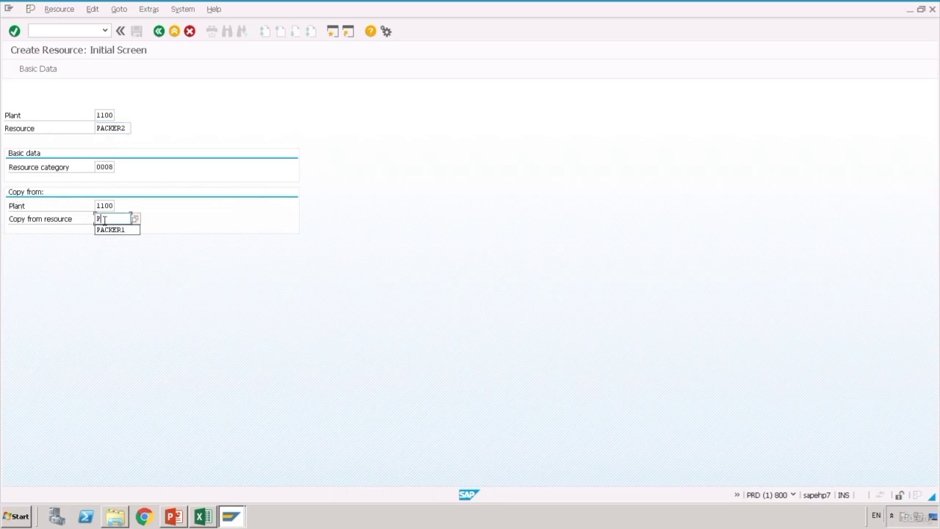
{"action": "type", "text": "R1"}
{"action": "left_click", "coordinate": [107, 227]}
{"action": "key", "text": "Return"}
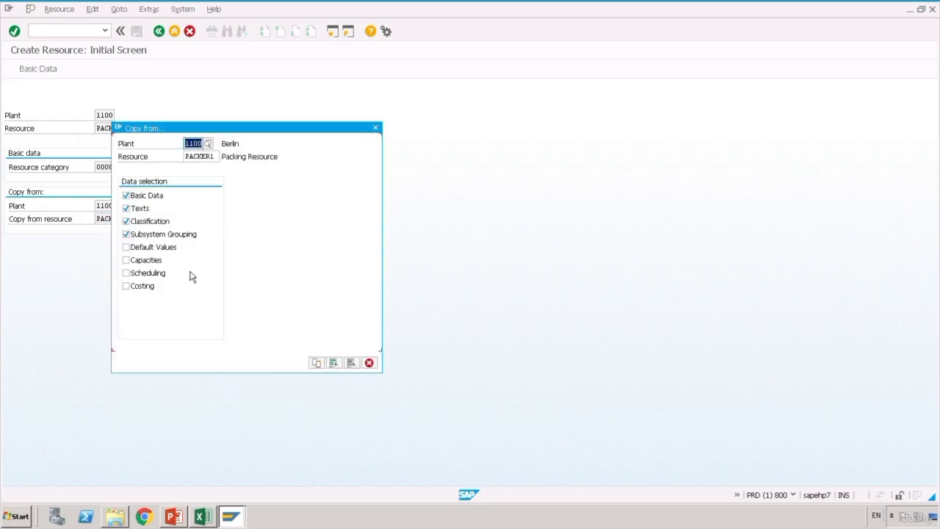
- Copy PACKER1's default values, capacities, scheduling and costing, then save PACKER2
{"action": "left_click", "coordinate": [148, 250]}
{"action": "left_click", "coordinate": [149, 262]}
{"action": "left_click", "coordinate": [149, 274]}
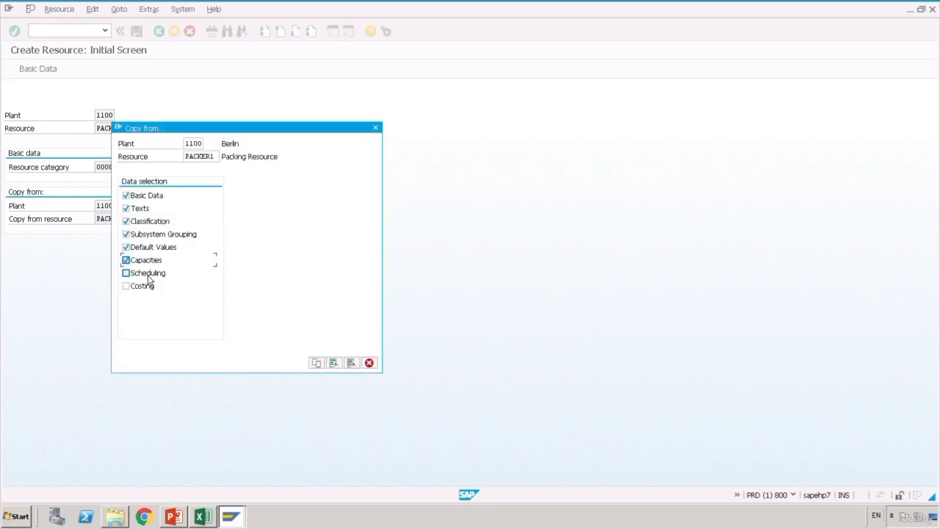
{"action": "left_click", "coordinate": [149, 287]}
{"action": "left_click", "coordinate": [324, 367]}
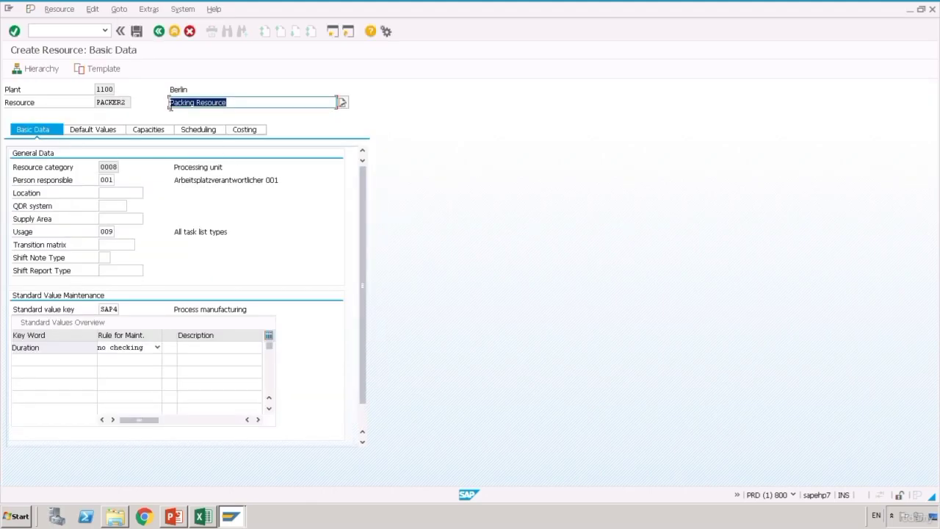
{"action": "left_click", "coordinate": [145, 37]}
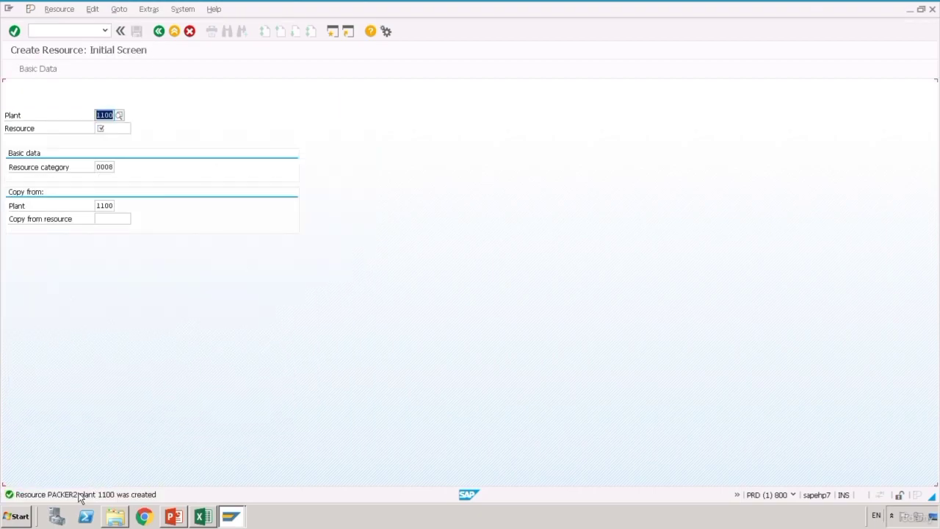
- Enter PACKER2 in cell D10, then return to the Scenario sheet
{"action": "left_click", "coordinate": [212, 519]}
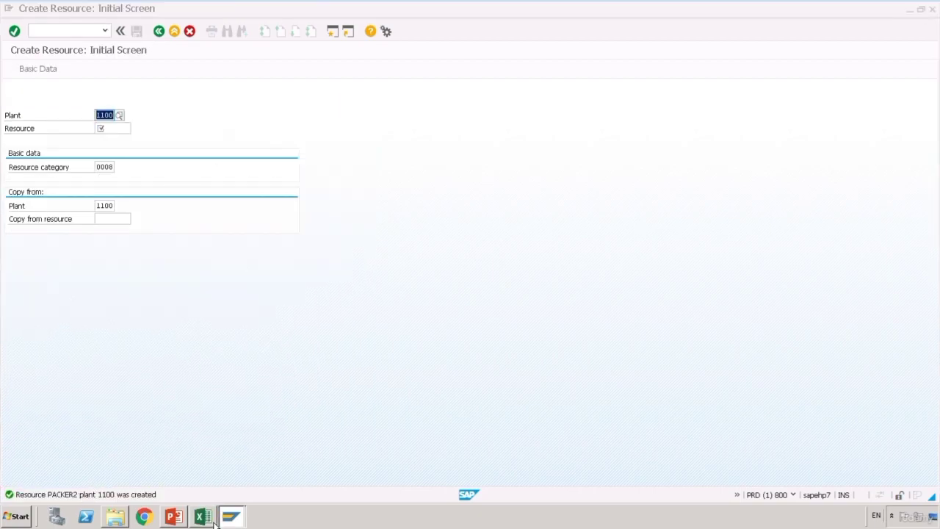
{"action": "type", "text": "PACKER"}
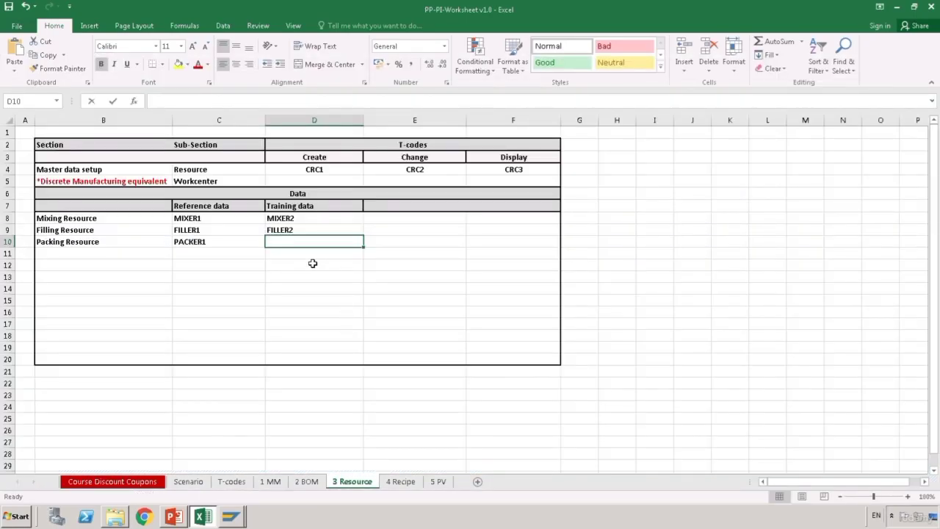
{"action": "type", "text": "2"}
{"action": "key", "text": "Return"}
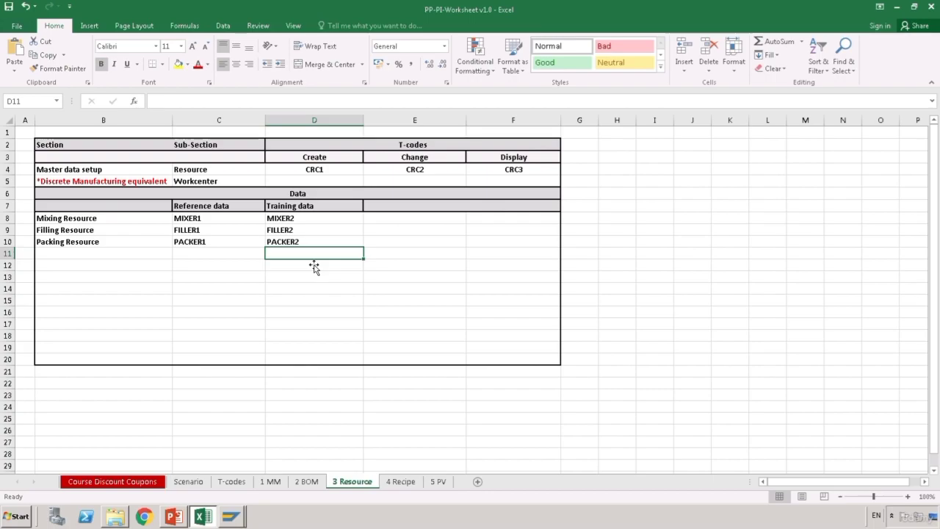
{"action": "key", "text": "ctrl+Page_Up"}
{"action": "key", "text": "ctrl+Page_Up"}
{"action": "key", "text": "ctrl+Page_Up"}
{"action": "key", "text": "ctrl+Page_Up"}
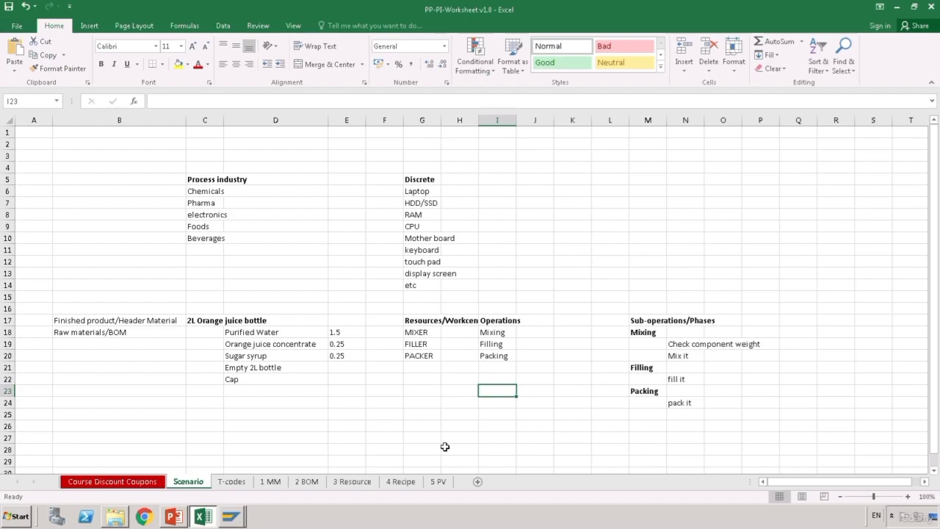
- Show the 4 Recipe sheet and jump to the C203 code in cell F4
{"action": "left_click", "coordinate": [416, 482]}
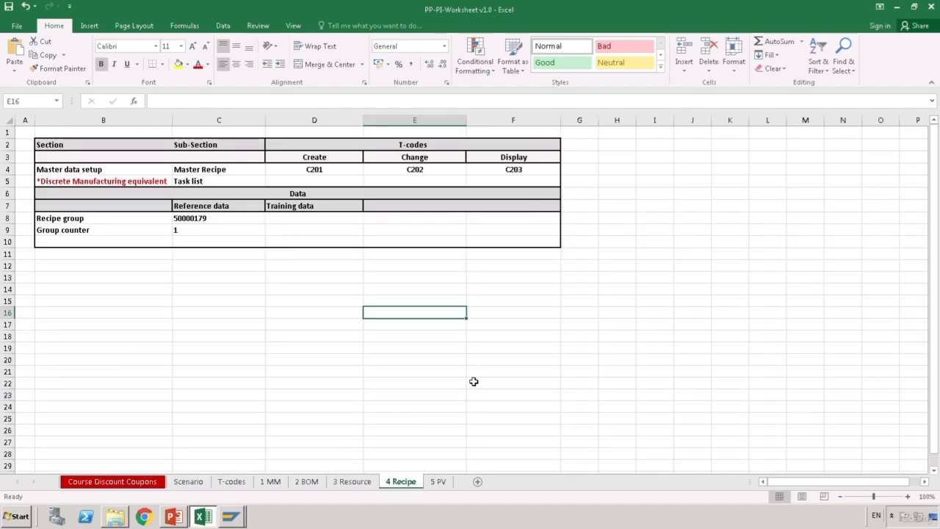
{"action": "left_click", "coordinate": [473, 382]}
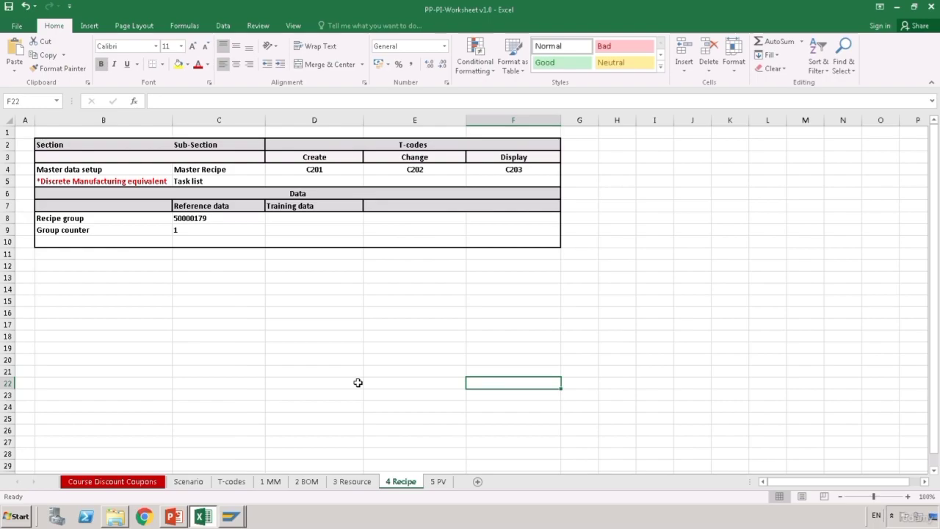
{"action": "key", "text": "ctrl+Up"}
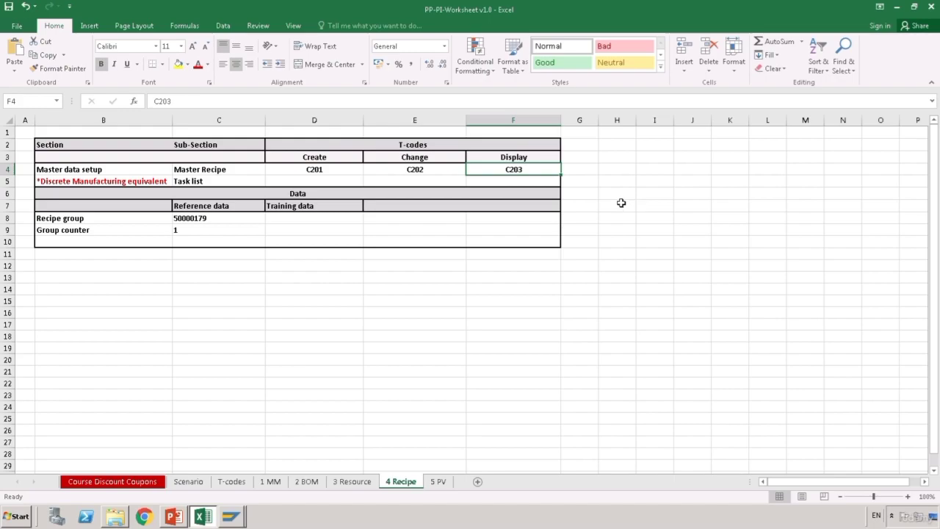
- Leave the 4 Recipe sheet and bring SAP's Create Resource window back to the front
{"action": "left_click", "coordinate": [245, 328]}
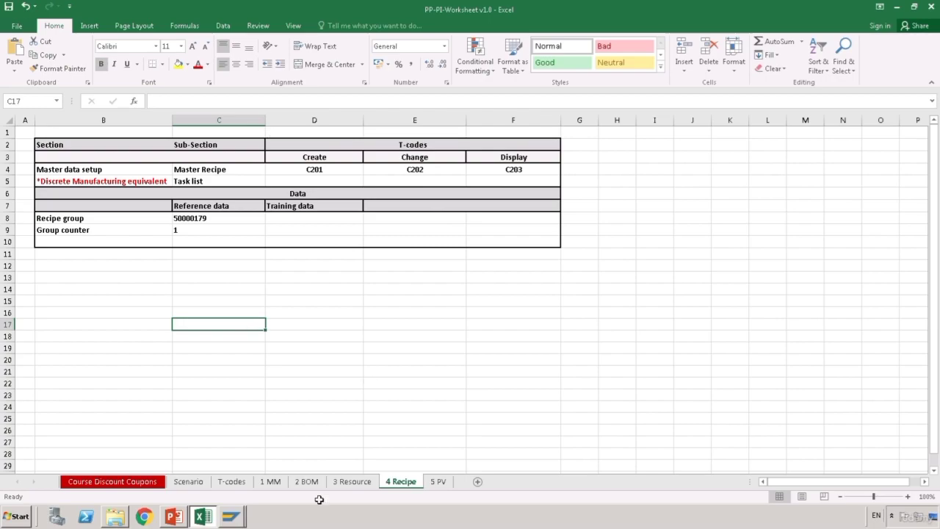
{"action": "left_click", "coordinate": [232, 517]}
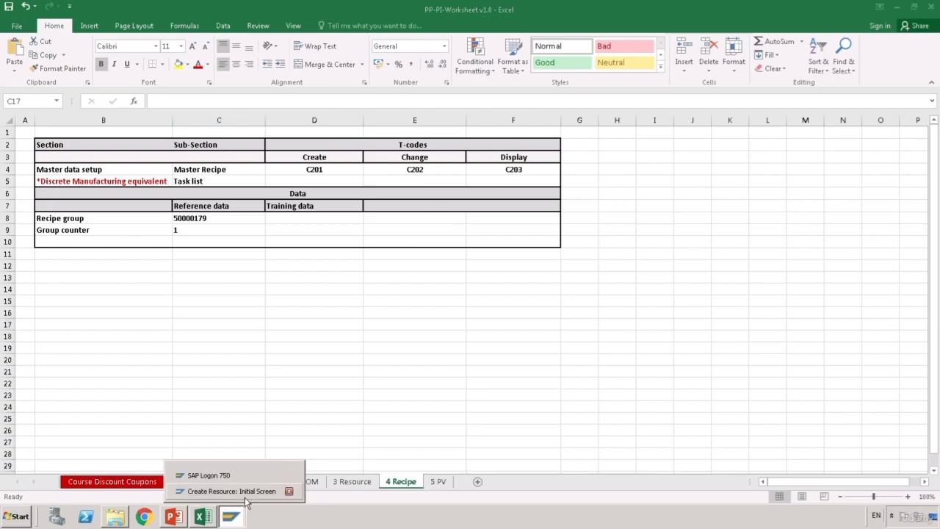
{"action": "left_click", "coordinate": [247, 506]}
- Start transaction C201 to open the Create Master Recipe screen, then return to Excel
{"action": "left_click", "coordinate": [64, 31]}
{"action": "type", "text": "/n"}
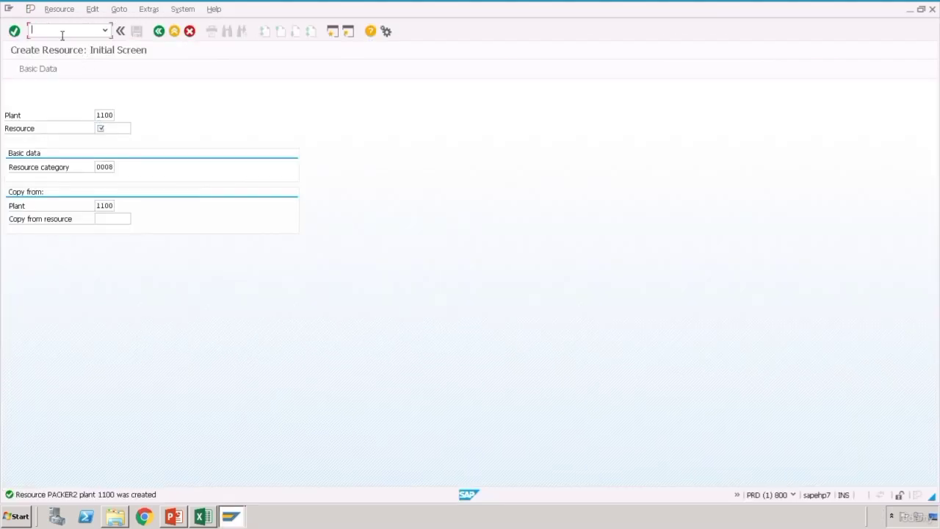
{"action": "type", "text": "c201"}
{"action": "key", "text": "Return"}
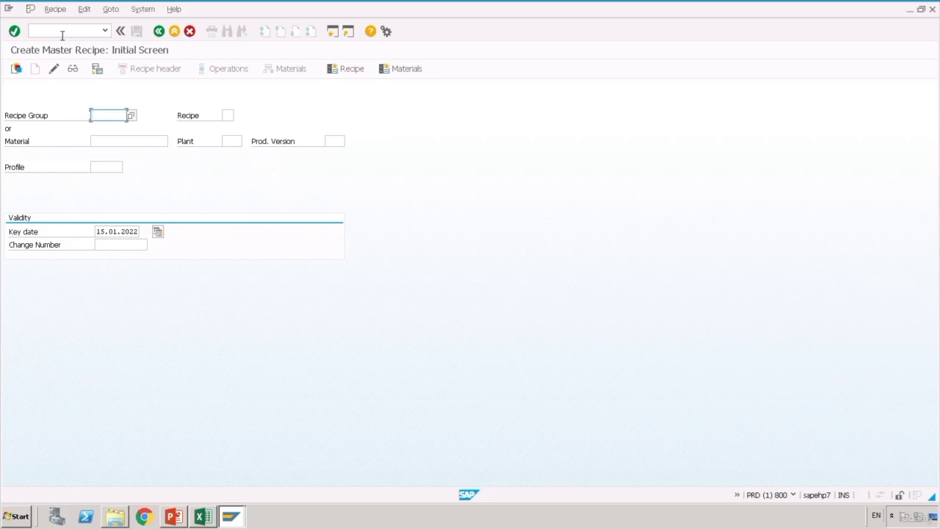
{"action": "left_click", "coordinate": [131, 146]}
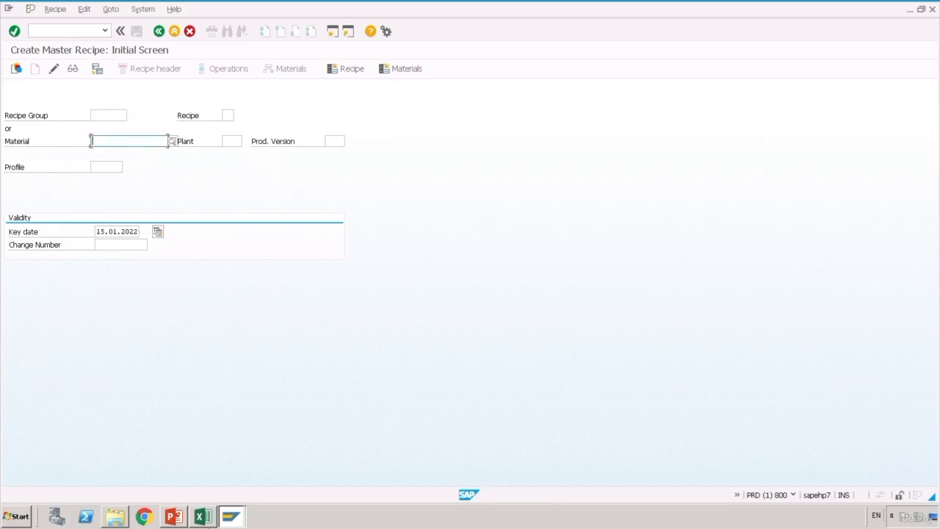
{"action": "left_click", "coordinate": [202, 516]}
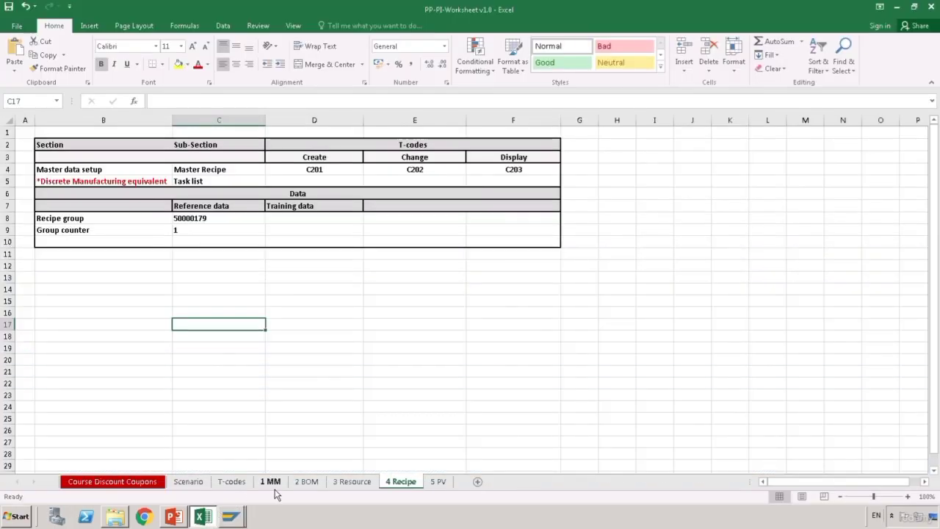
- Copy material 28387 from cell D8 of the 1 MM sheet into SAP's Material field
{"action": "left_click", "coordinate": [271, 485]}
{"action": "left_click", "coordinate": [261, 221]}
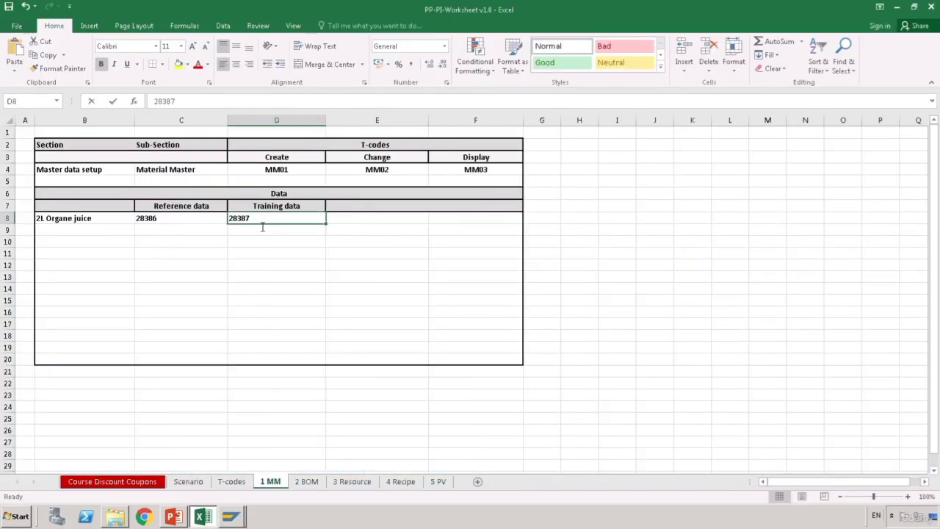
{"action": "double_click", "coordinate": [261, 221]}
{"action": "double_click", "coordinate": [243, 219]}
{"action": "key", "text": "ctrl+c"}
{"action": "left_click", "coordinate": [276, 406]}
{"action": "mouse_move", "coordinate": [231, 516]}
{"action": "left_click", "coordinate": [220, 487]}
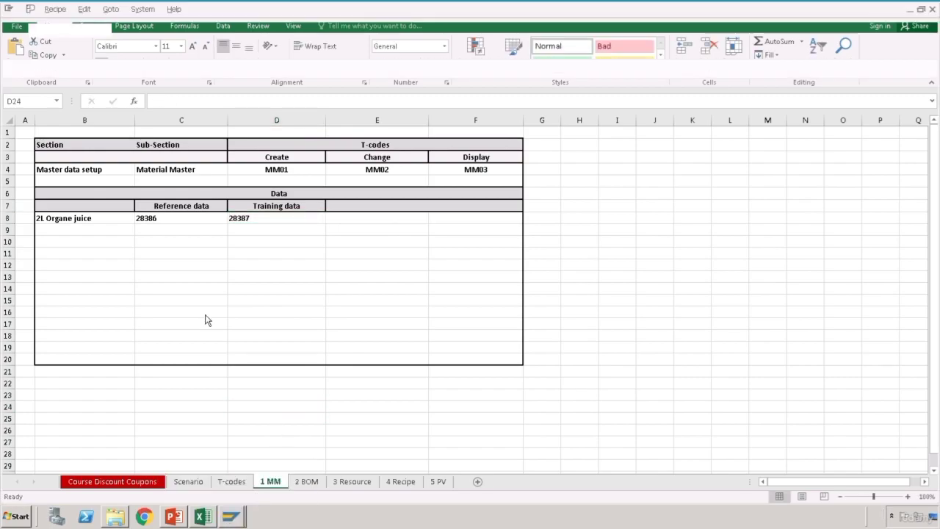
{"action": "key", "text": "ctrl+v"}
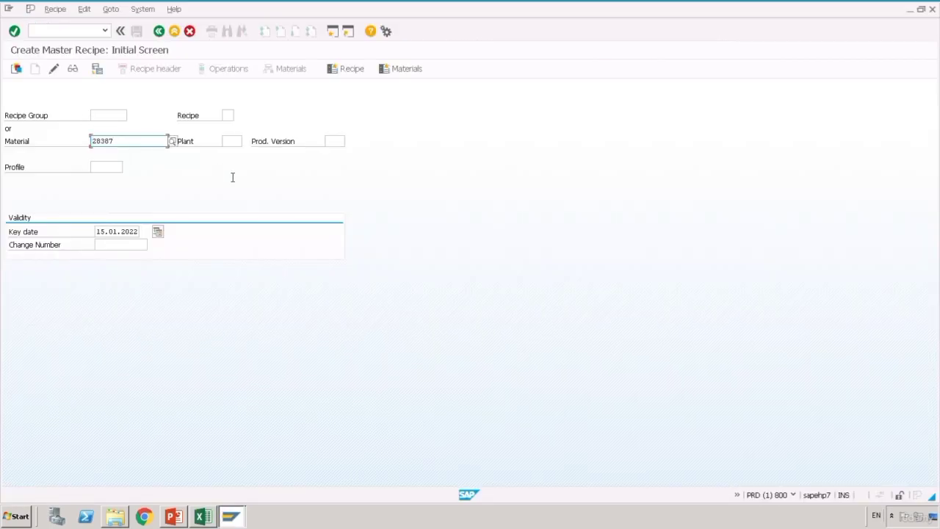
- Enter plant 1100 and recipe profile PI01, then continue to the recipe header
{"action": "left_click", "coordinate": [235, 141]}
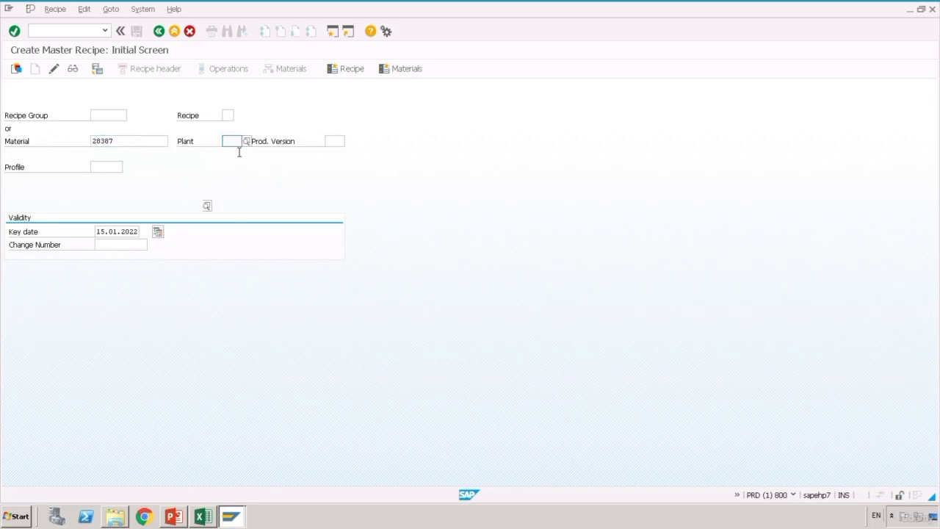
{"action": "type", "text": "1100"}
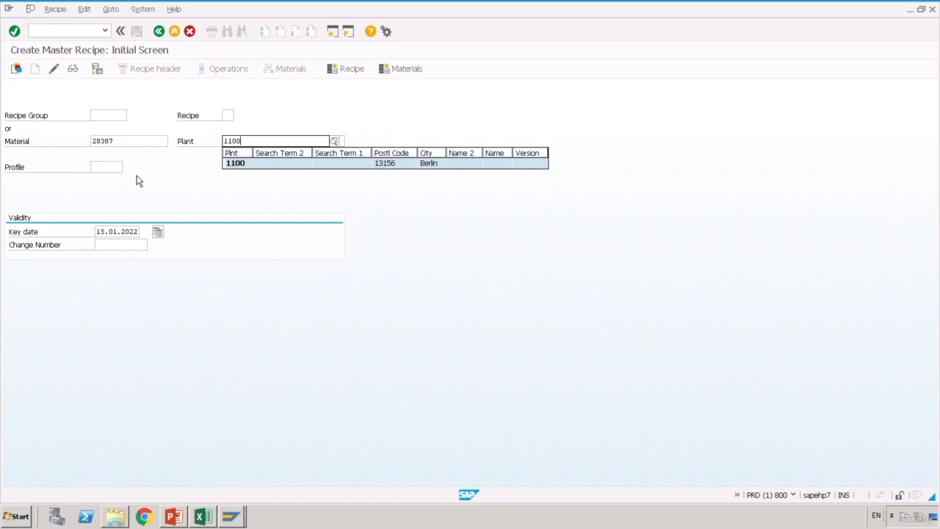
{"action": "key", "text": "Return"}
{"action": "left_click", "coordinate": [109, 169]}
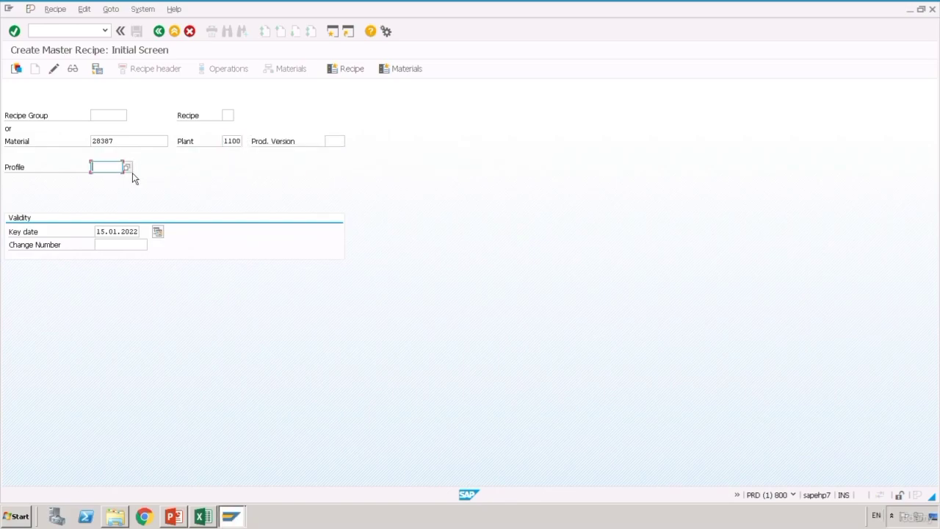
{"action": "left_click", "coordinate": [131, 171]}
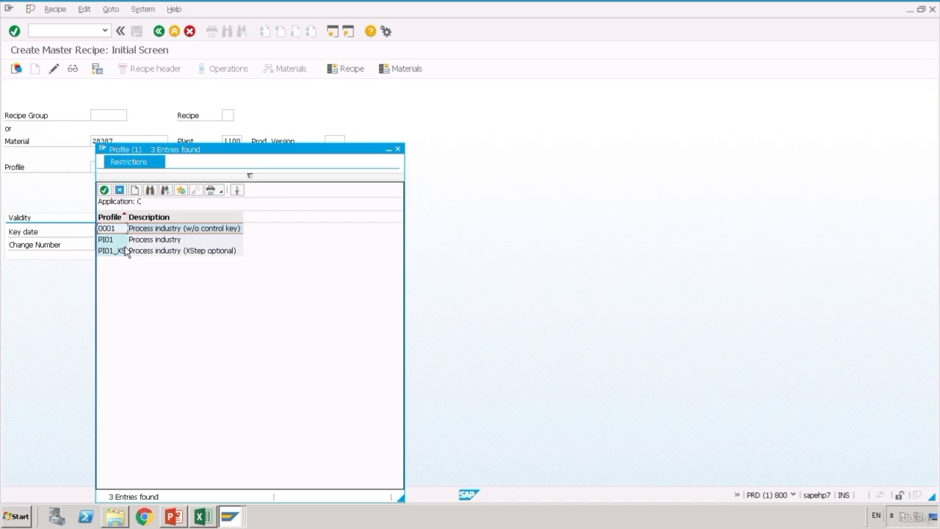
{"action": "double_click", "coordinate": [125, 245]}
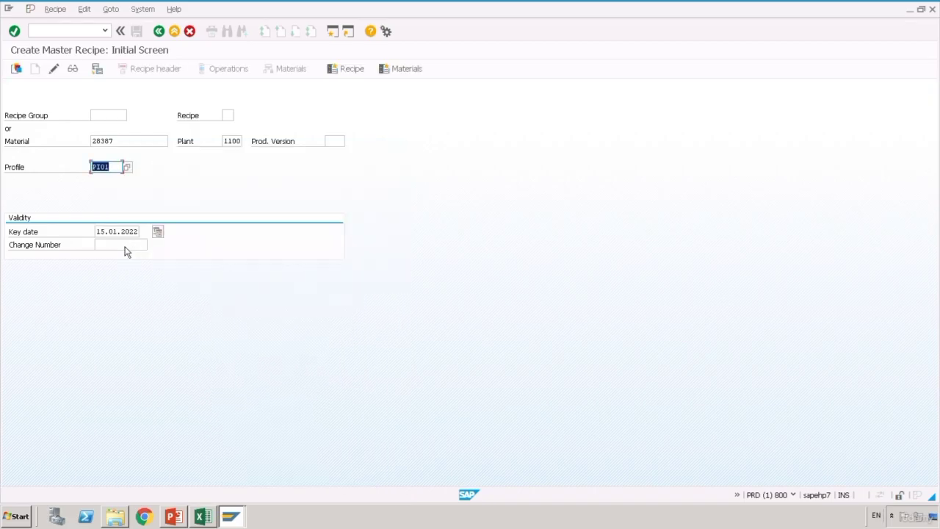
{"action": "key", "text": "Return"}
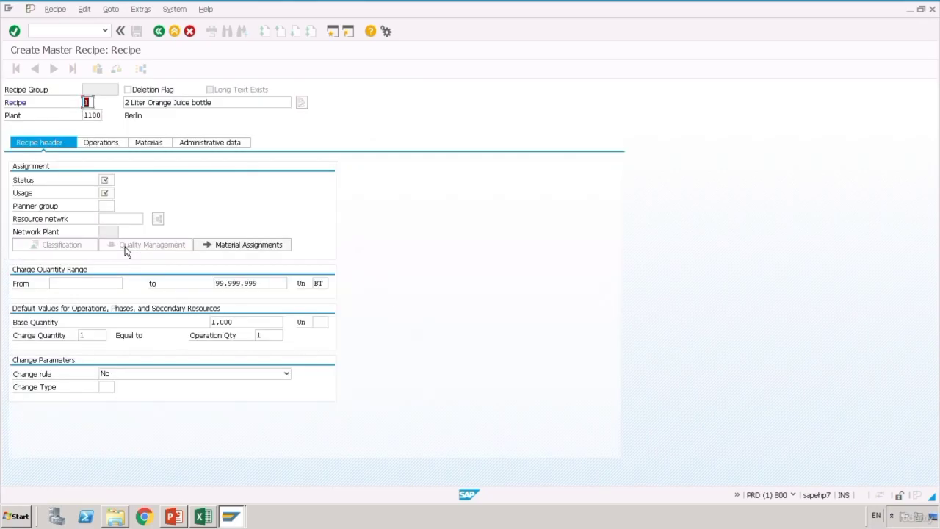
- Set recipe status 4 Released (general) and usage 1 Production, then view the operations list
{"action": "left_click", "coordinate": [113, 183]}
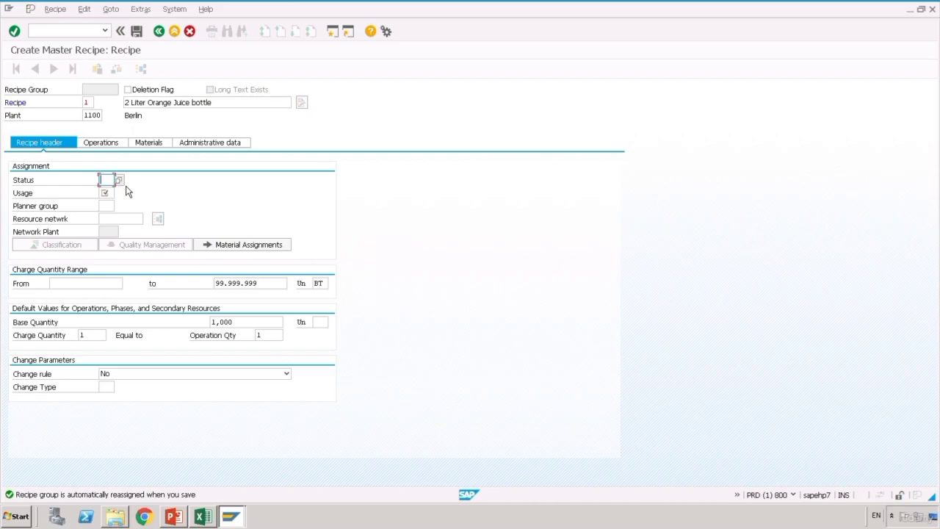
{"action": "key", "text": "F4"}
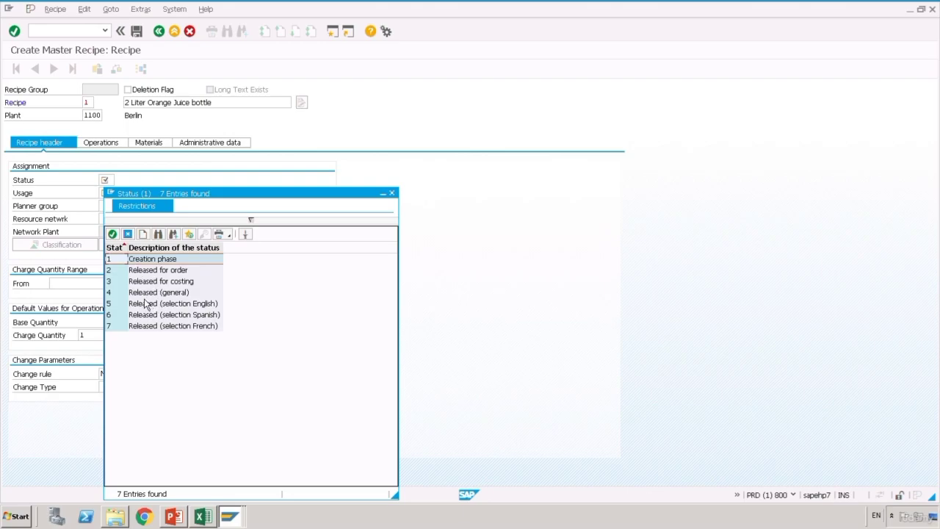
{"action": "double_click", "coordinate": [145, 297]}
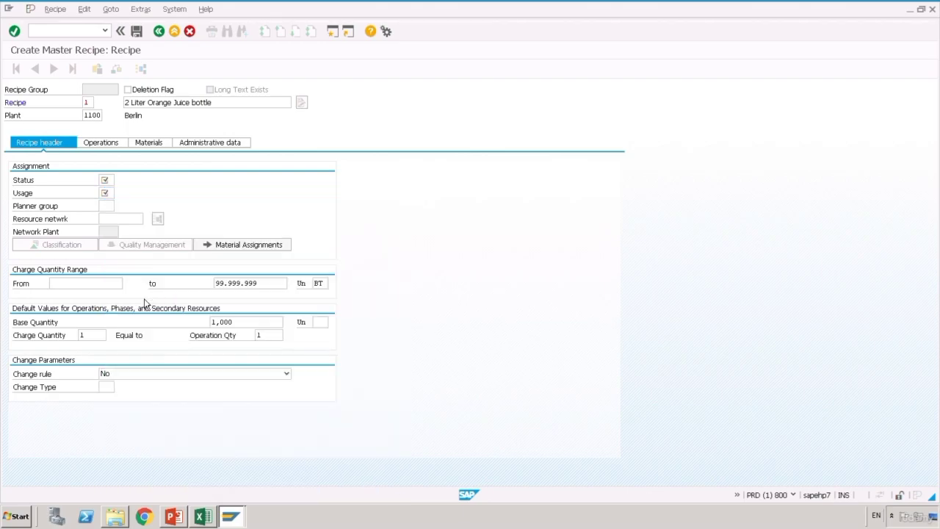
{"action": "left_click", "coordinate": [119, 193]}
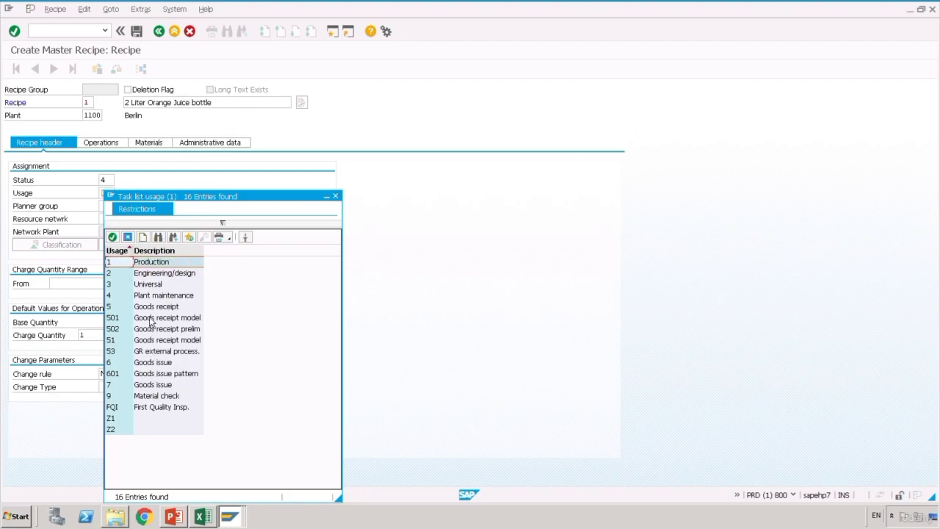
{"action": "double_click", "coordinate": [123, 265]}
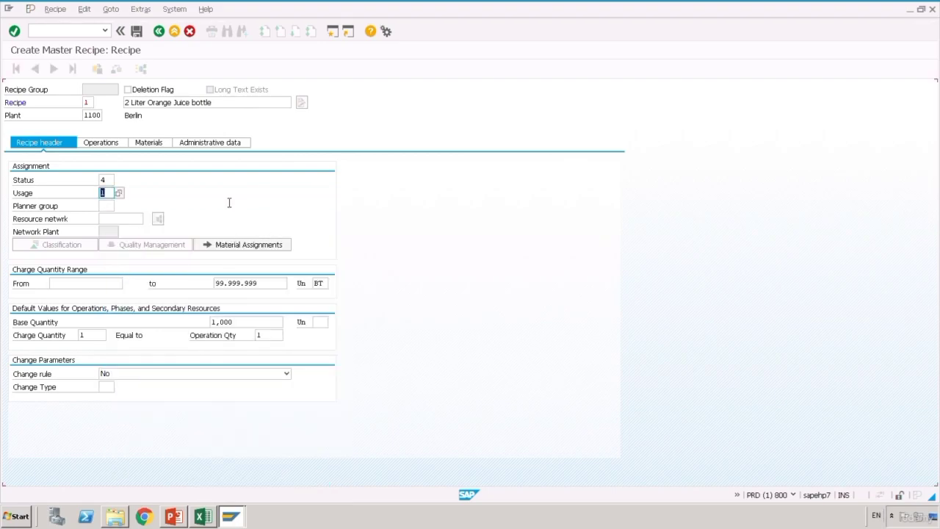
{"action": "left_click", "coordinate": [164, 192]}
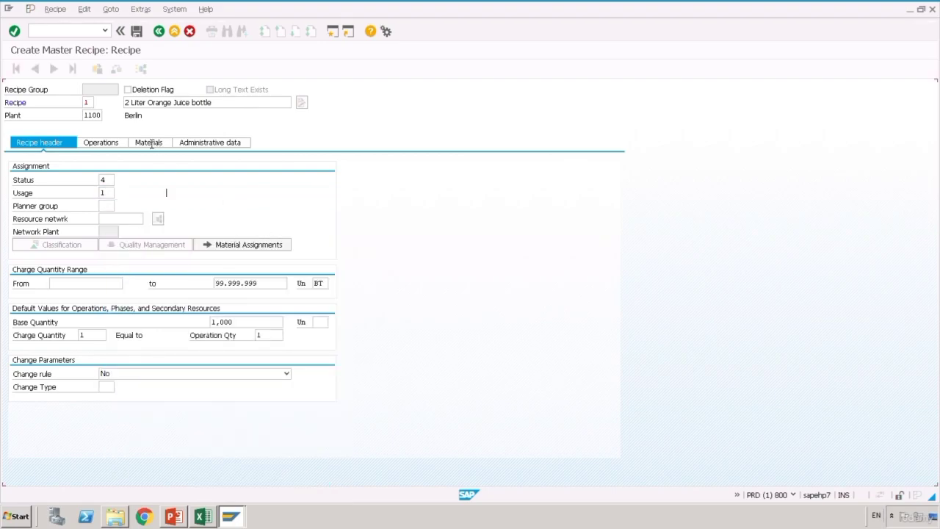
{"action": "left_click", "coordinate": [107, 150]}
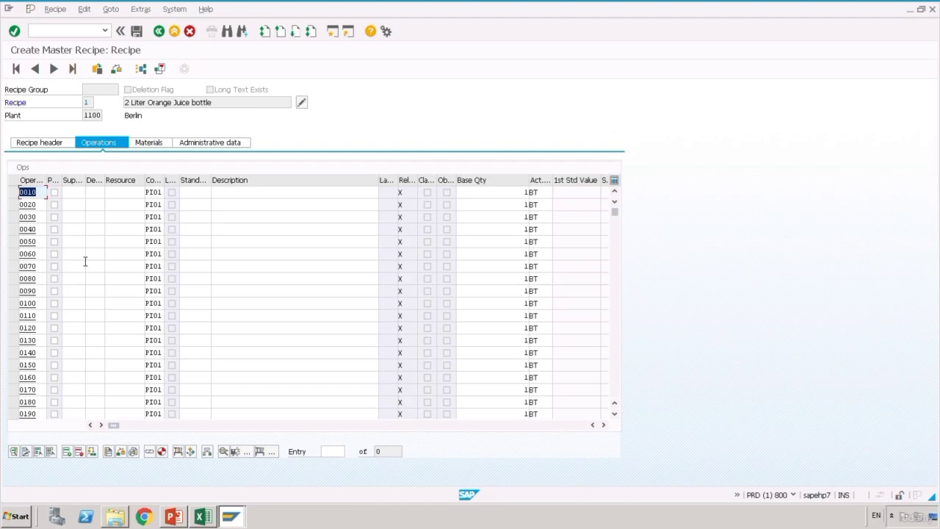
{"action": "left_click", "coordinate": [204, 517]}
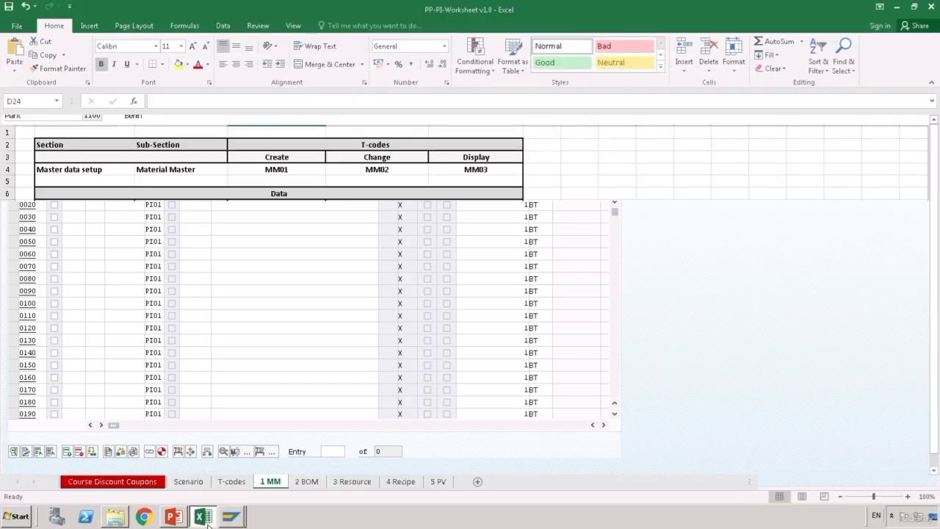
- Review the phases under Mixing, Filling and Packing on the Scenario sheet, then return to SAP
{"action": "left_click", "coordinate": [200, 485]}
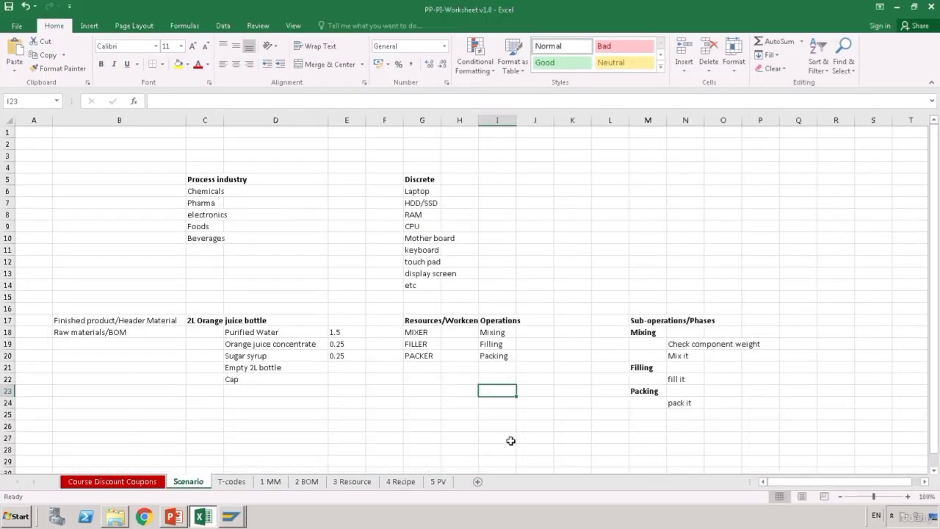
{"action": "left_click", "coordinate": [583, 437]}
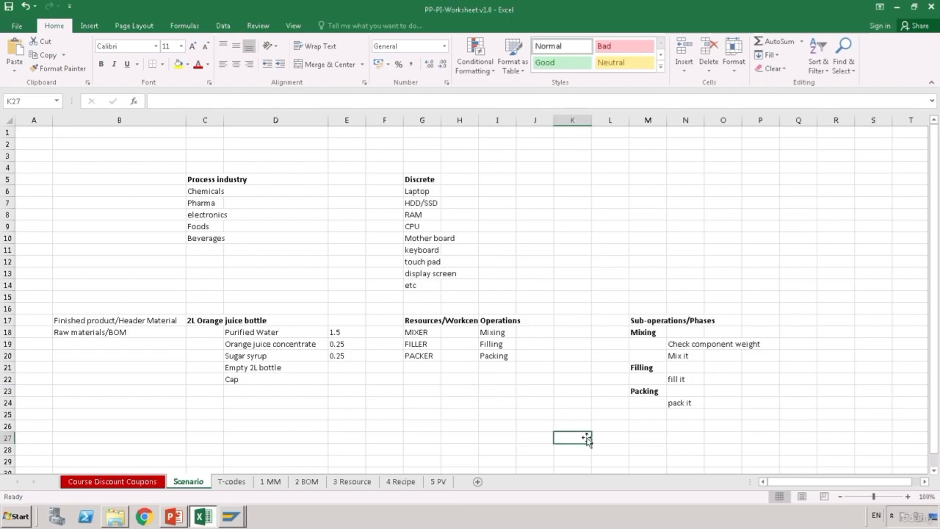
{"action": "left_click", "coordinate": [510, 335]}
{"action": "key", "text": "Down"}
{"action": "key", "text": "Down"}
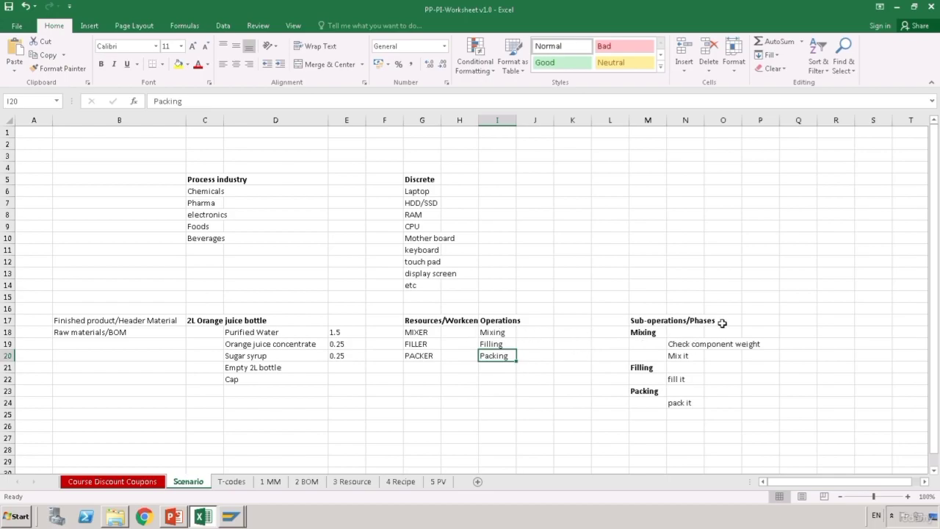
{"action": "left_click", "coordinate": [646, 337]}
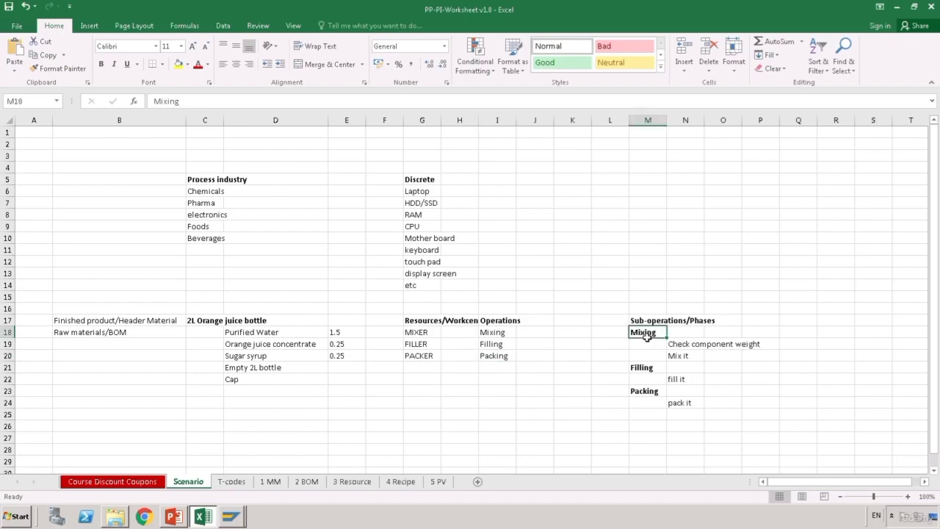
{"action": "left_click", "coordinate": [695, 345]}
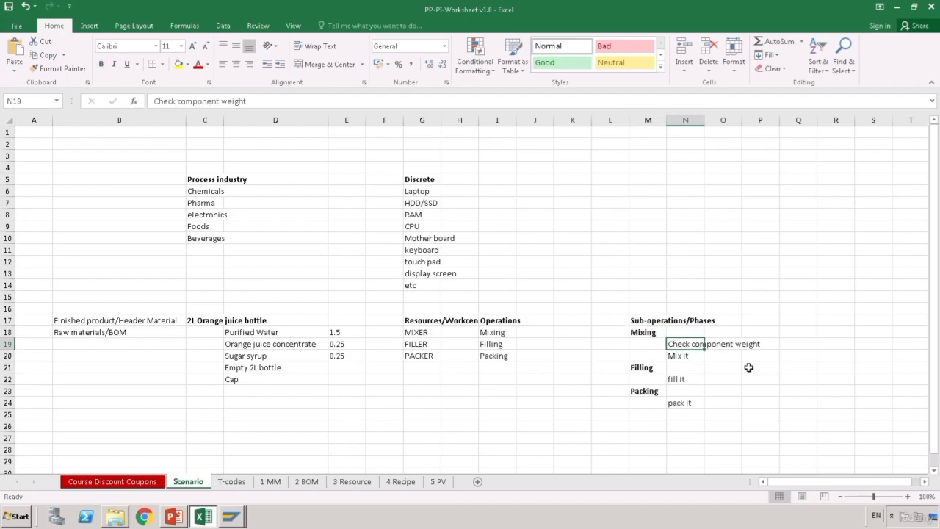
{"action": "left_click", "coordinate": [686, 358]}
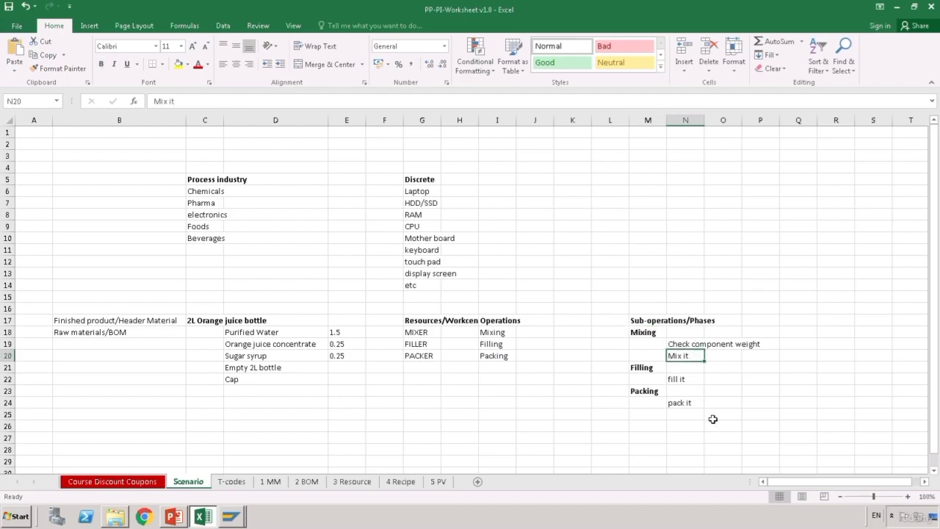
{"action": "left_click", "coordinate": [653, 370]}
{"action": "left_click", "coordinate": [693, 390]}
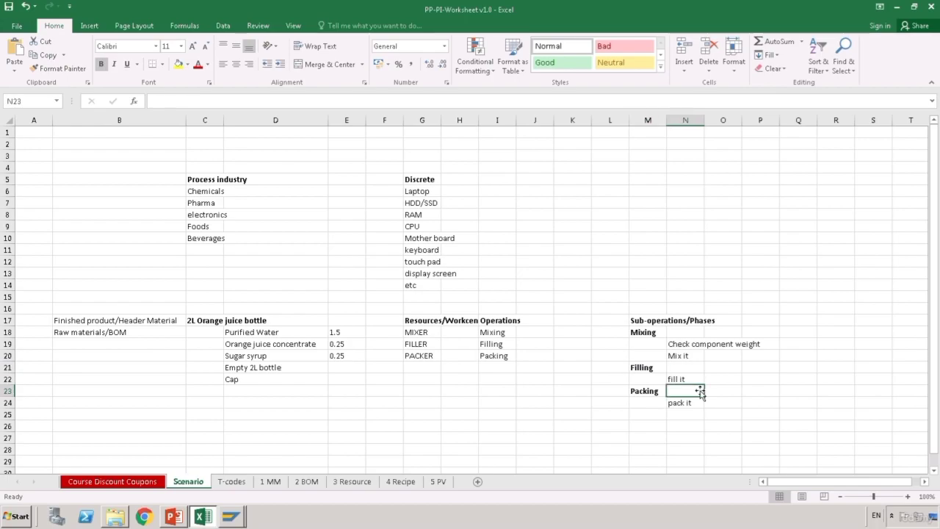
{"action": "left_click", "coordinate": [649, 394]}
{"action": "left_click", "coordinate": [684, 402]}
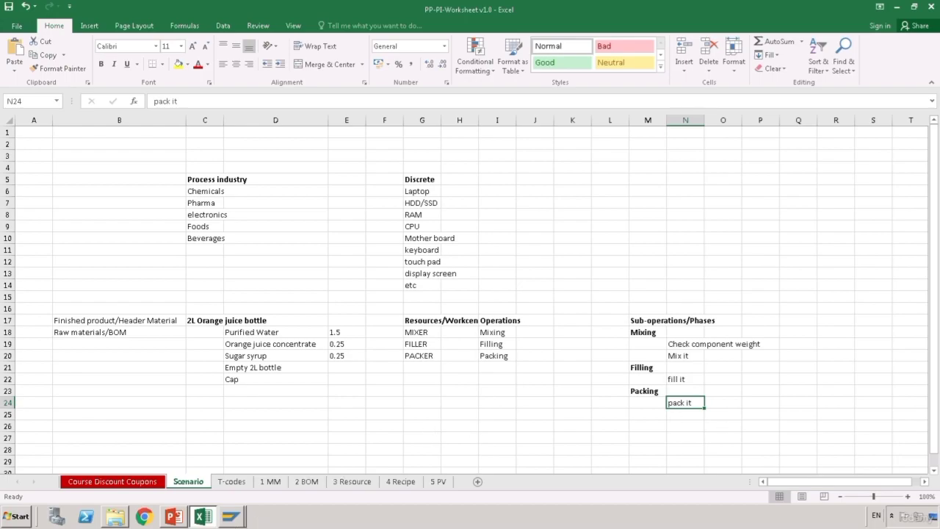
{"action": "left_click", "coordinate": [245, 509]}
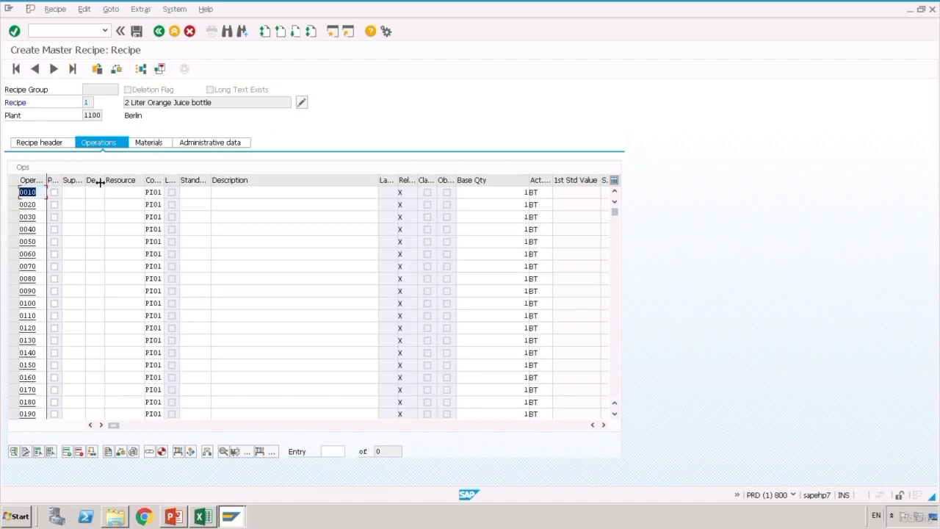
- Widen the Operation column and describe operation 0010 as Mixing
{"action": "left_click_drag", "start_coordinate": [50, 181], "coordinate": [100, 182]}
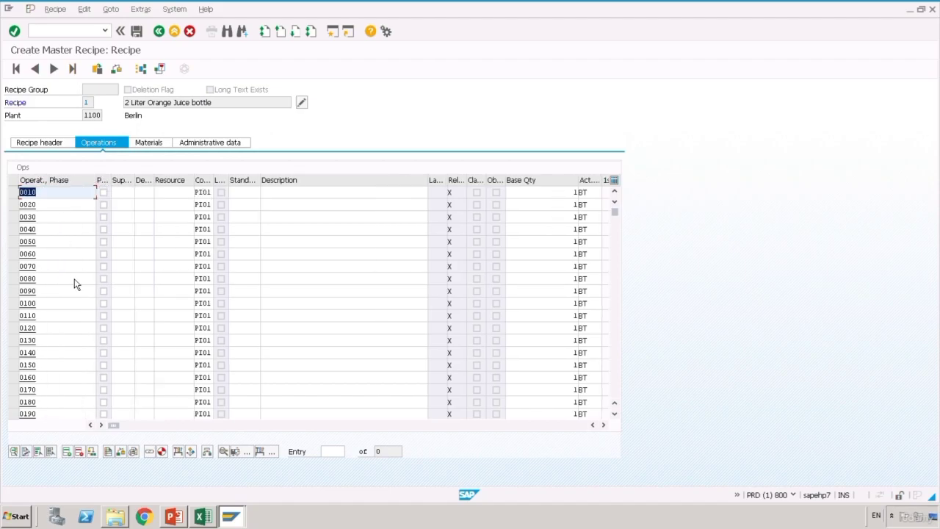
{"action": "left_click", "coordinate": [289, 192]}
{"action": "left_click", "coordinate": [288, 193]}
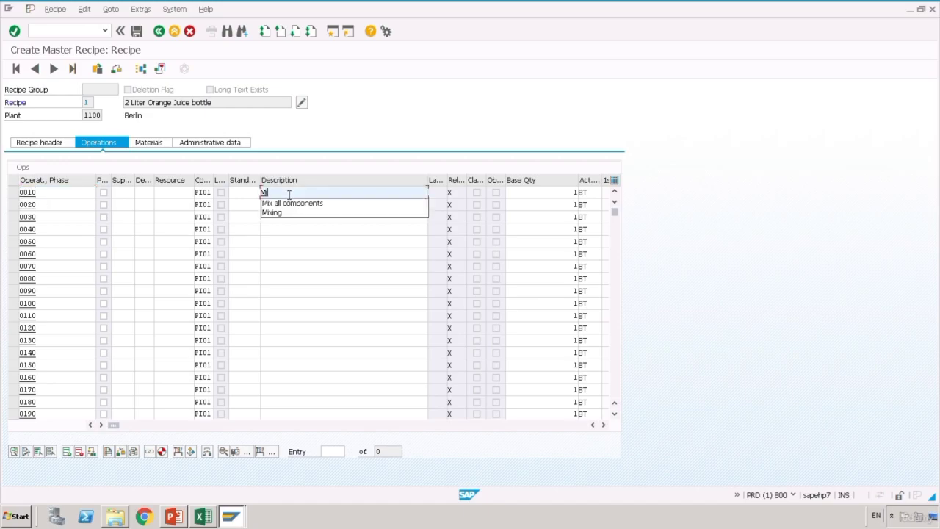
{"action": "type", "text": "Mixing"}
{"action": "key", "text": "Return"}
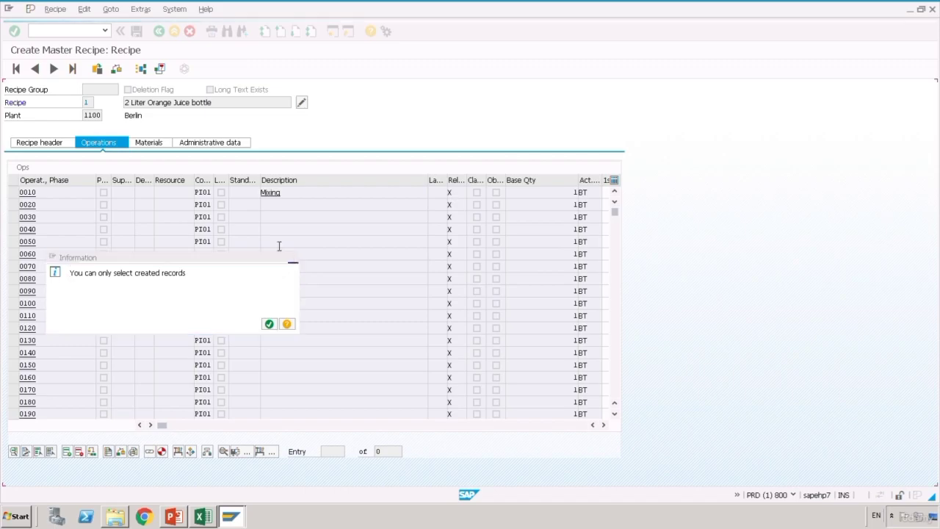
{"action": "left_click", "coordinate": [293, 257]}
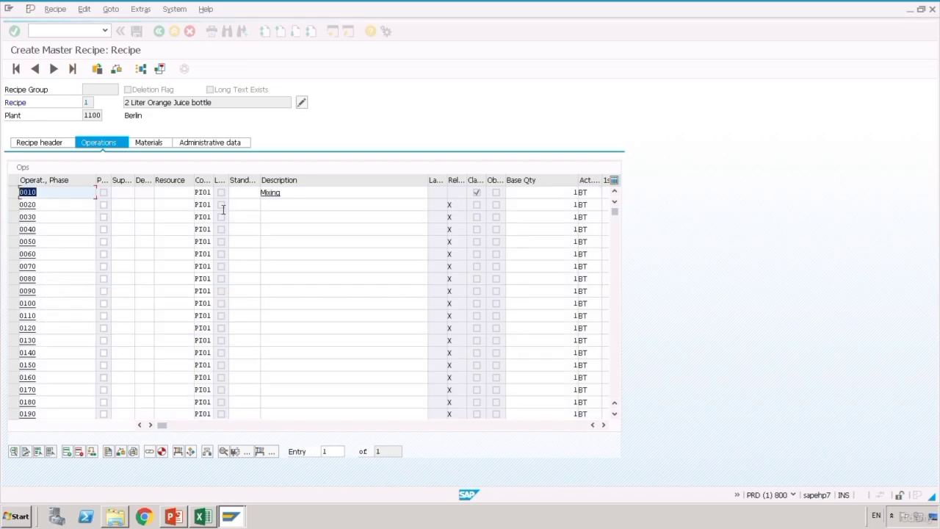
- Describe operations 0020–0040 as Check water purity, Check component weight and Mix all components
{"action": "left_click", "coordinate": [289, 211]}
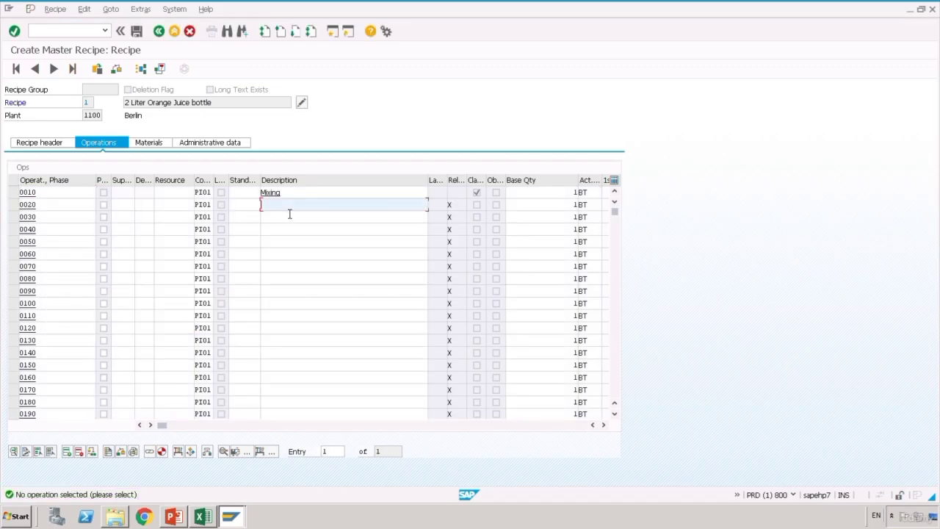
{"action": "type", "text": "C"}
{"action": "left_click", "coordinate": [290, 215]}
{"action": "left_click", "coordinate": [306, 221]}
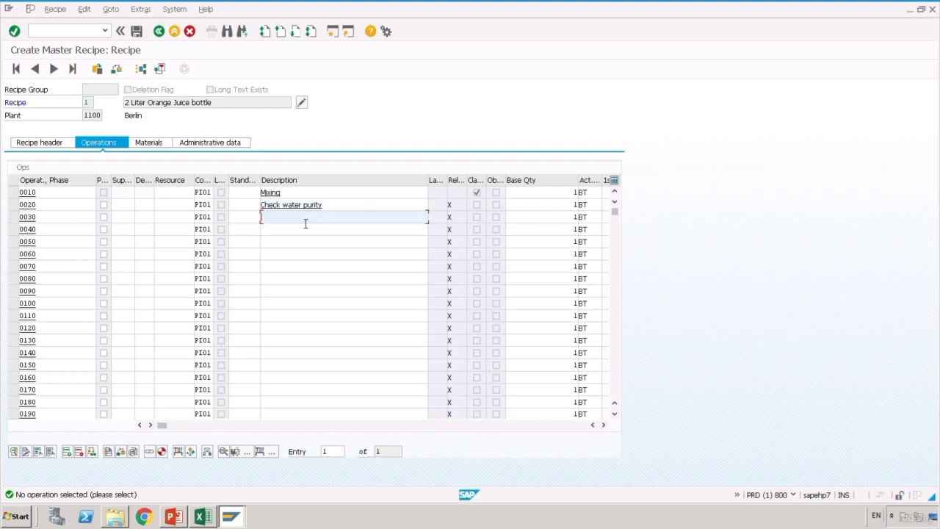
{"action": "type", "text": "C"}
{"action": "left_click", "coordinate": [308, 240]}
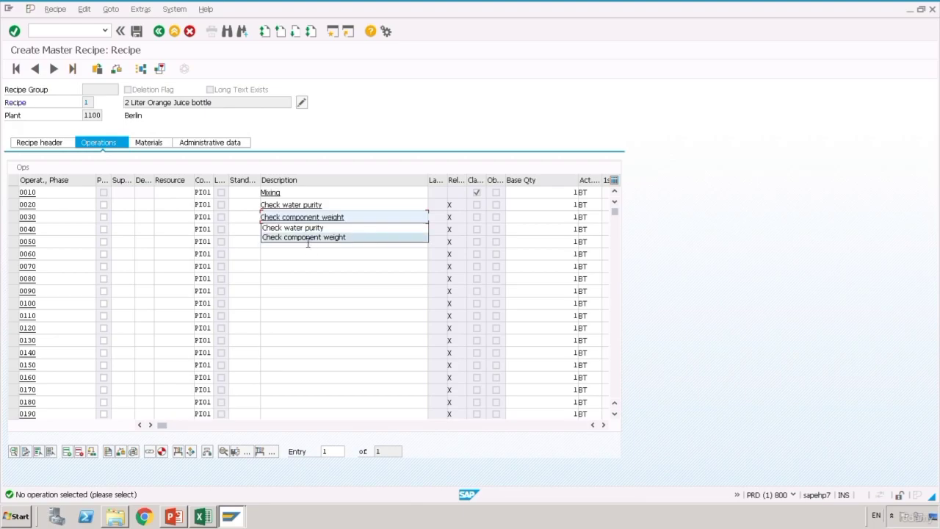
{"action": "left_click", "coordinate": [299, 240]}
{"action": "key", "text": "Up"}
{"action": "type", "text": "mi"}
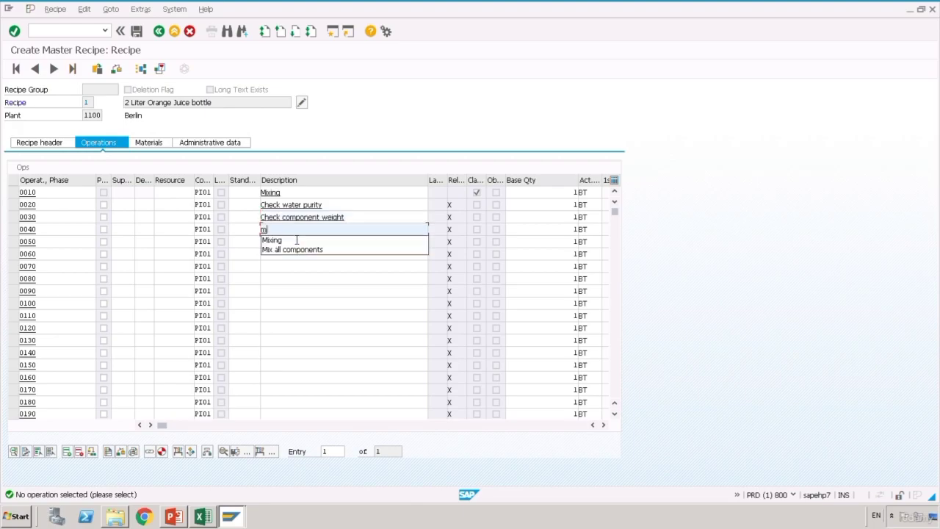
{"action": "left_click", "coordinate": [294, 251]}
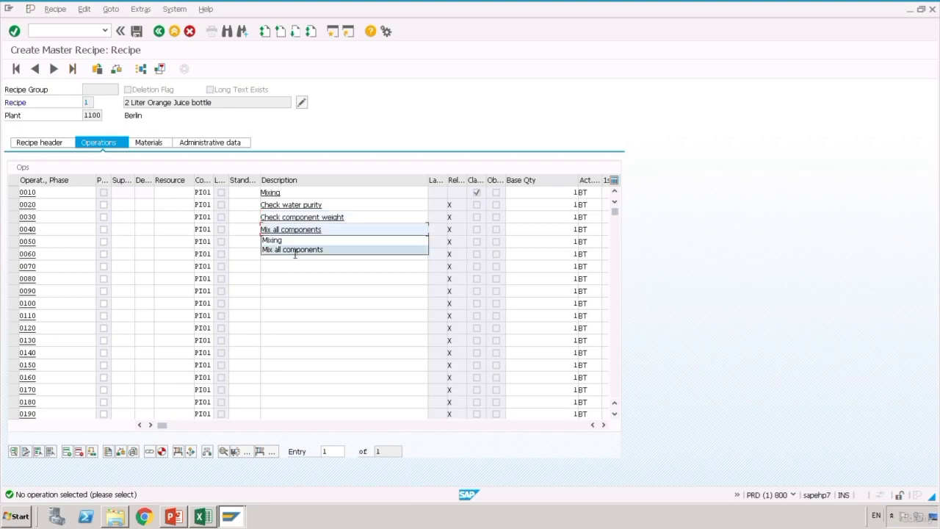
{"action": "left_click", "coordinate": [294, 254]}
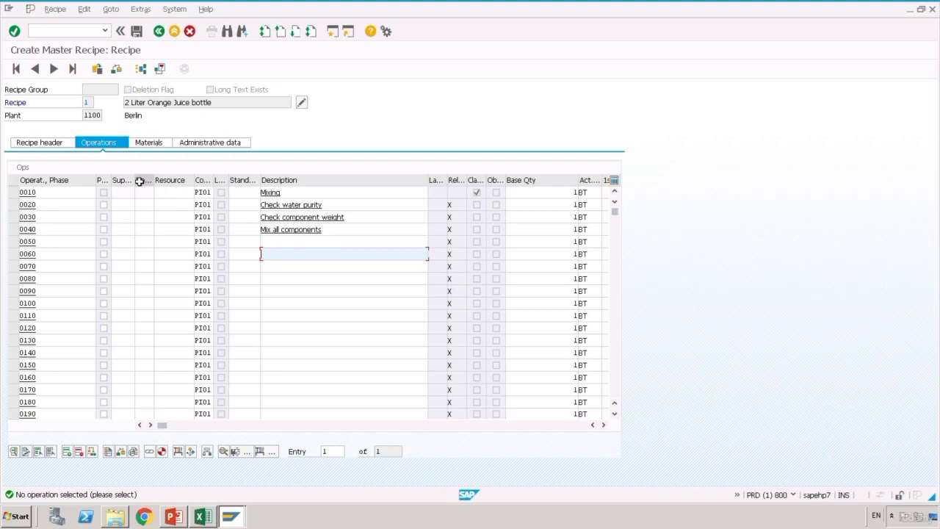
{"action": "left_click_drag", "start_coordinate": [139, 180], "coordinate": [183, 181]}
- Tick the Phase Indicator for operations 0020, 0030 and 0040
{"action": "double_click", "coordinate": [115, 182]}
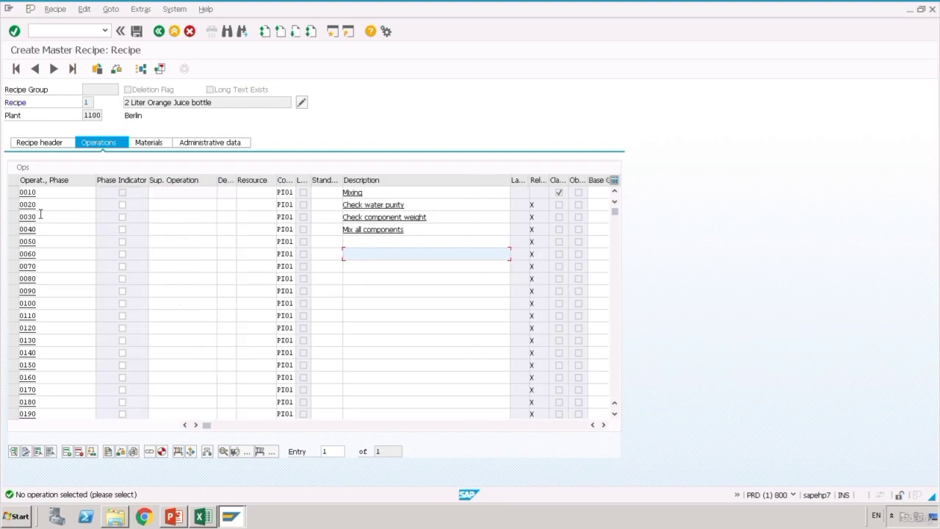
{"action": "left_click", "coordinate": [126, 210]}
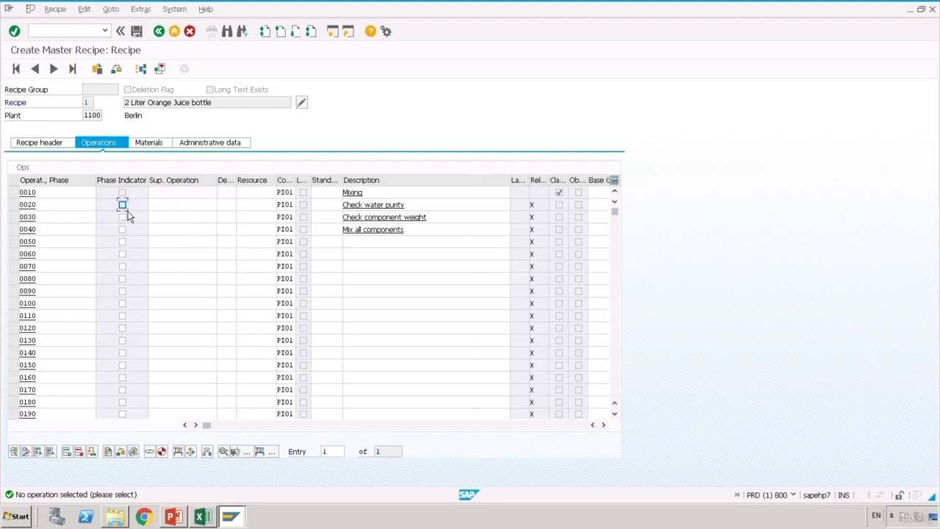
{"action": "left_click", "coordinate": [129, 222]}
{"action": "left_click", "coordinate": [128, 234]}
- Enter 0010 as the superior operation for phases 0020, 0030 and 0040
{"action": "left_click", "coordinate": [170, 208]}
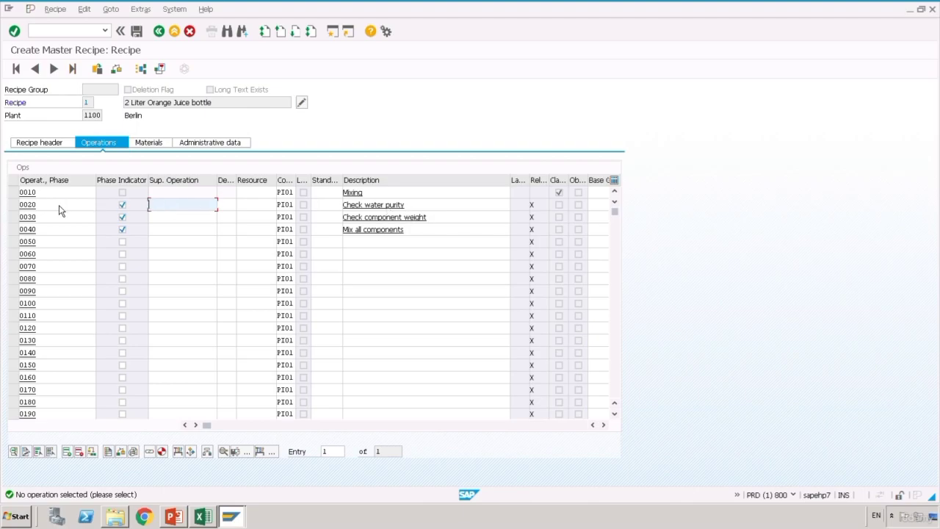
{"action": "type", "text": "0010"}
{"action": "left_click", "coordinate": [184, 223]}
{"action": "type", "text": "0010"}
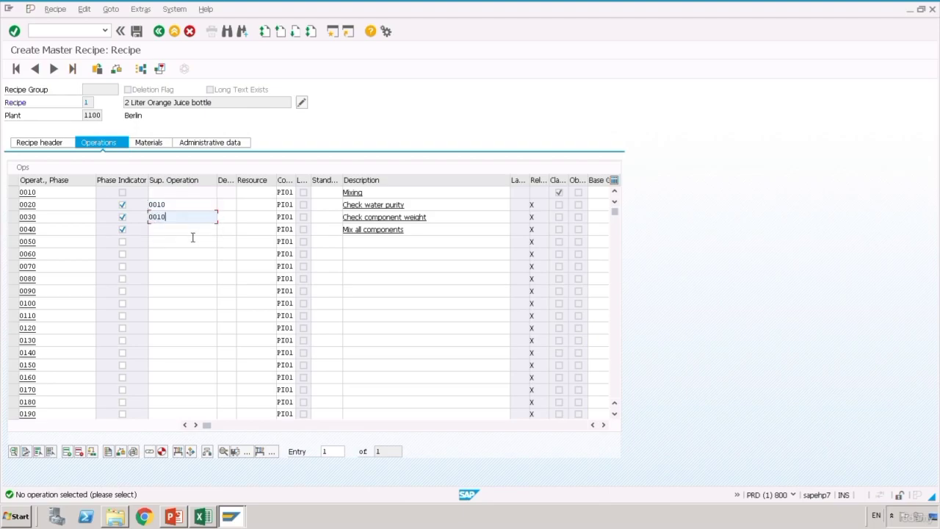
{"action": "left_click", "coordinate": [192, 237]}
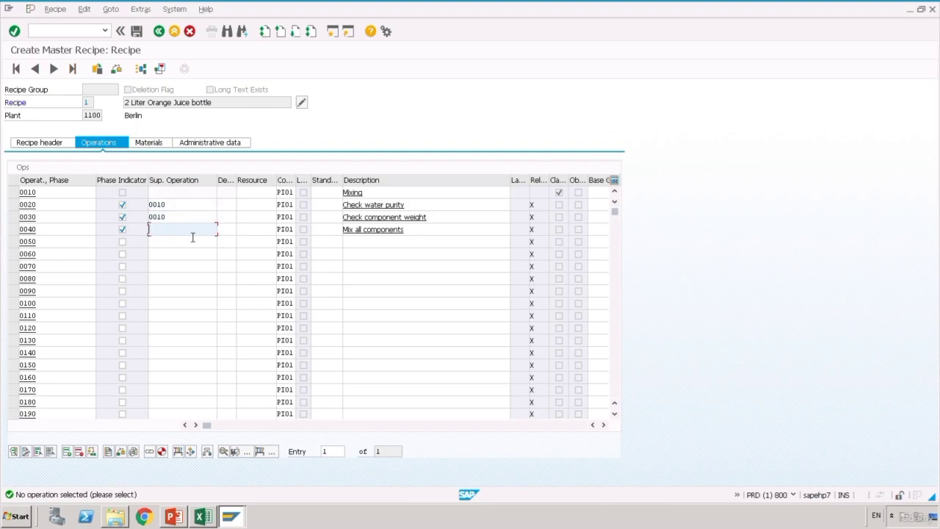
{"action": "type", "text": "0010"}
{"action": "left_click", "coordinate": [216, 267]}
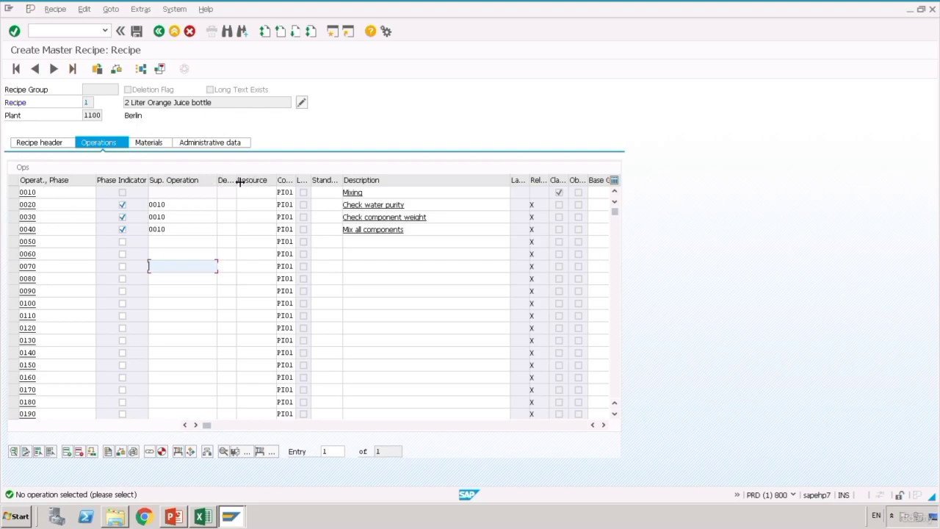
- Widen the Destinatn column and set destination 01 (PI sheet for group 1) on phase 0020
{"action": "left_click_drag", "start_coordinate": [236, 180], "coordinate": [286, 180]}
{"action": "left_click", "coordinate": [253, 208]}
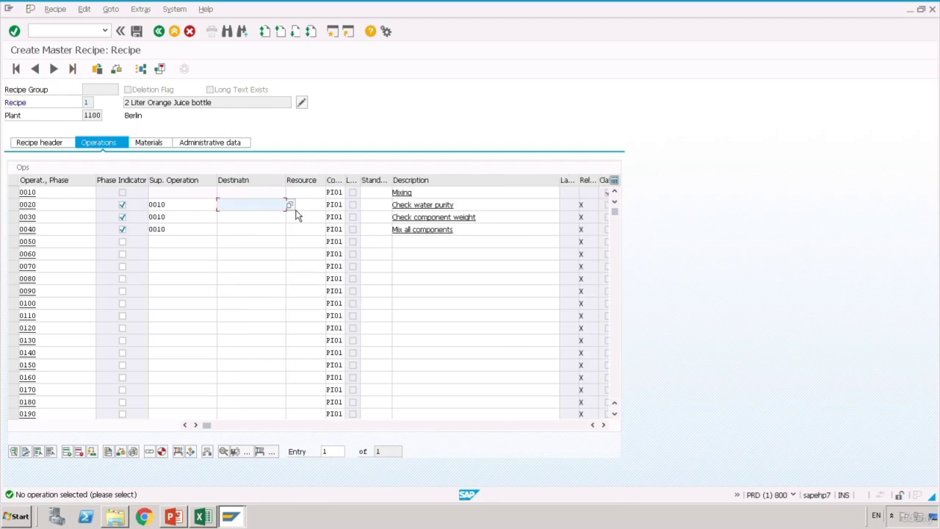
{"action": "left_click", "coordinate": [291, 205]}
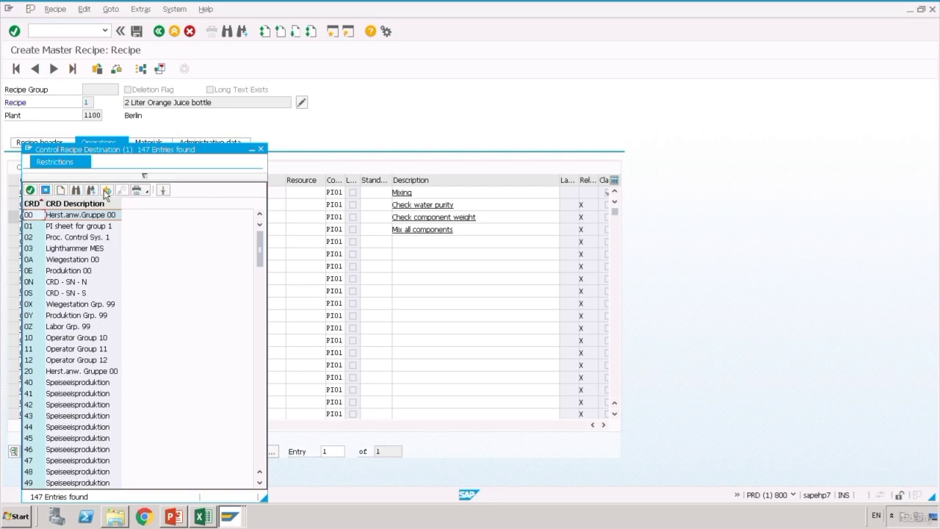
{"action": "left_click", "coordinate": [43, 230]}
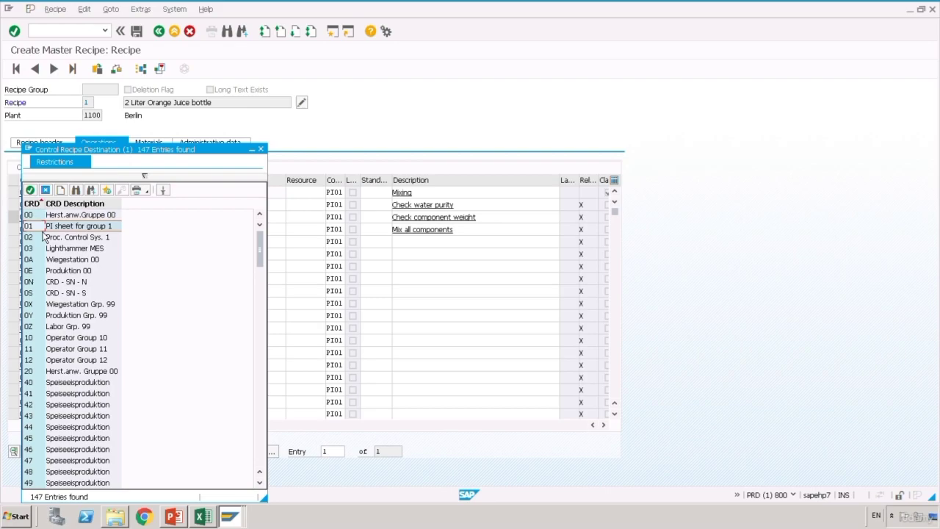
{"action": "double_click", "coordinate": [43, 231]}
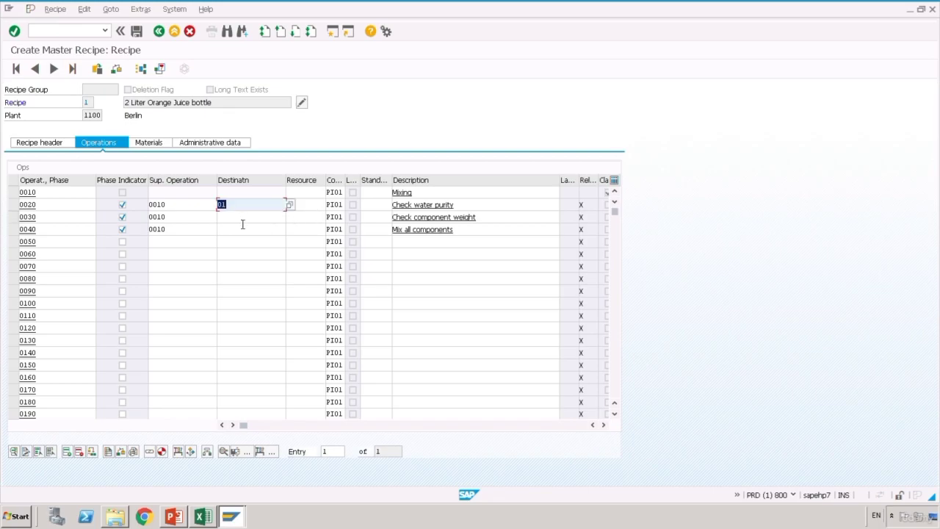
- Give phases 0030 and 0040 the same destination 01, PI sheet for group 1
{"action": "key", "text": "Down"}
{"action": "left_click", "coordinate": [291, 219]}
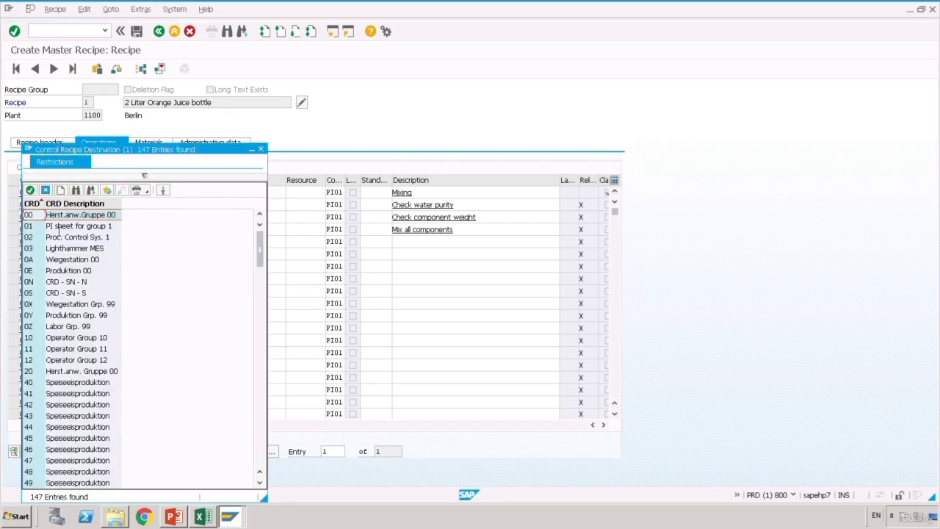
{"action": "left_click", "coordinate": [40, 230]}
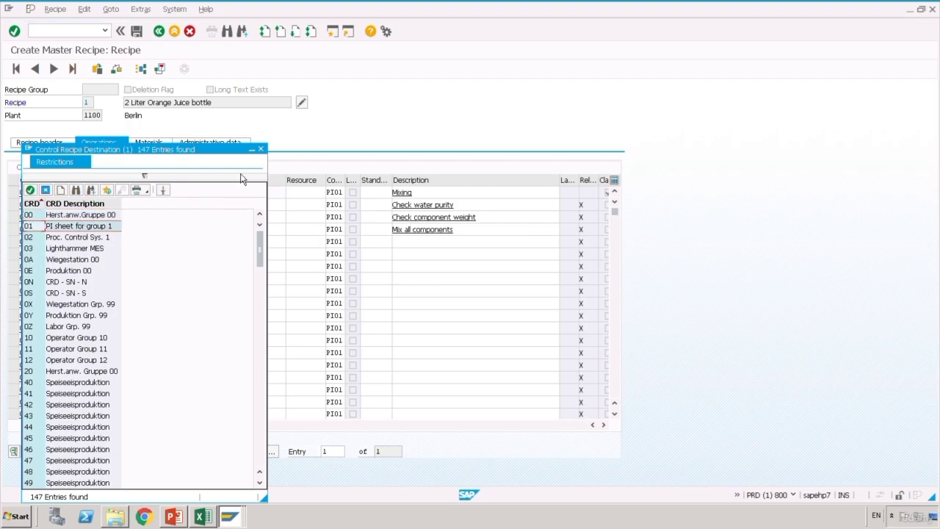
{"action": "key", "text": "Return"}
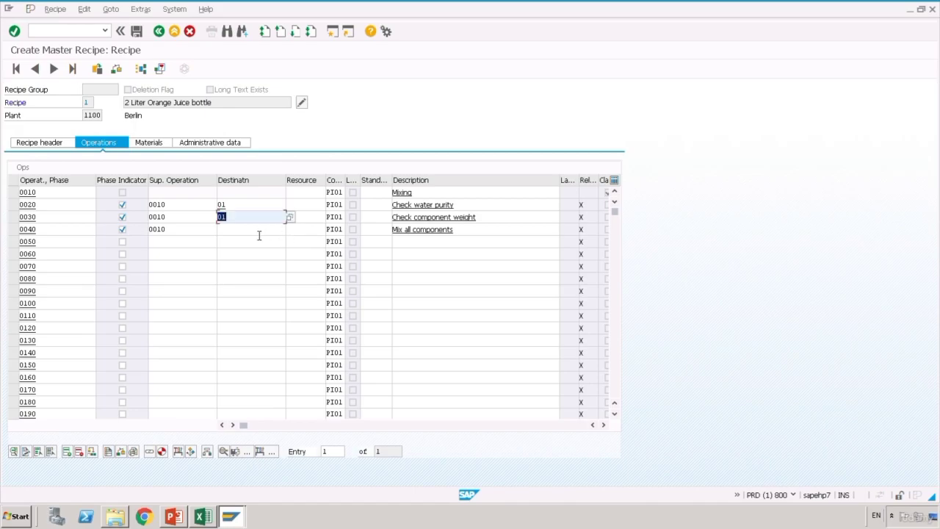
{"action": "left_click", "coordinate": [258, 235]}
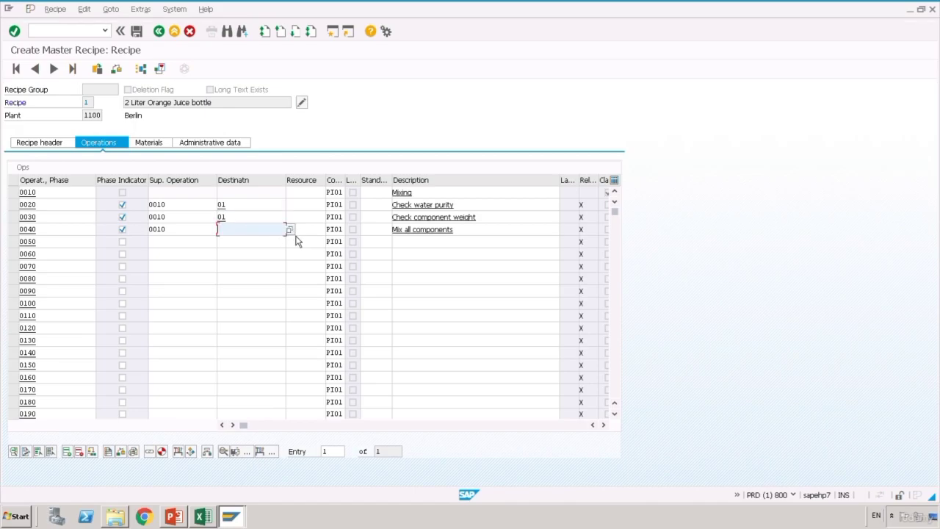
{"action": "left_click", "coordinate": [290, 231]}
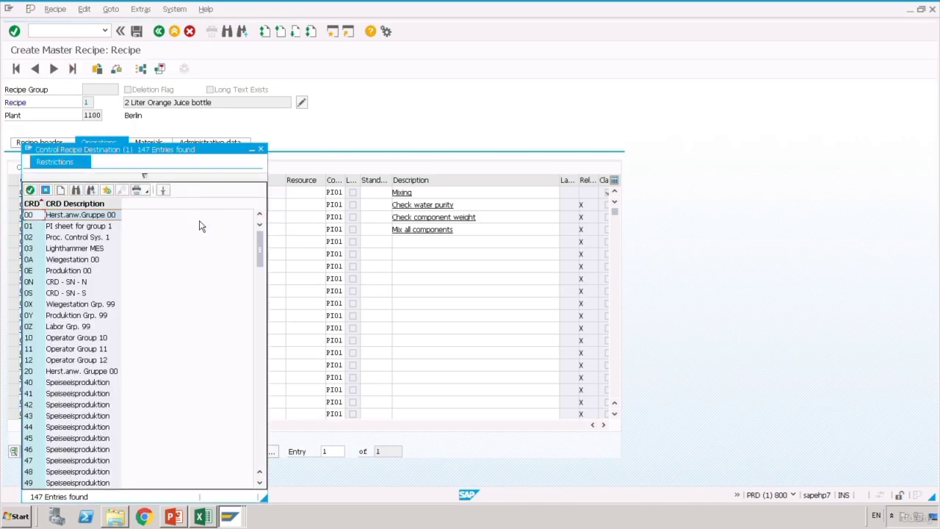
{"action": "left_click", "coordinate": [37, 229]}
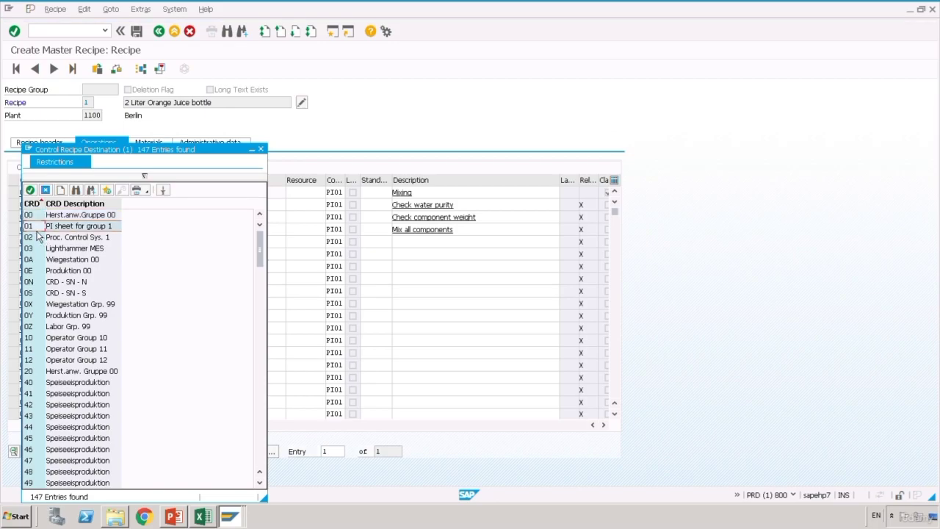
{"action": "double_click", "coordinate": [38, 232]}
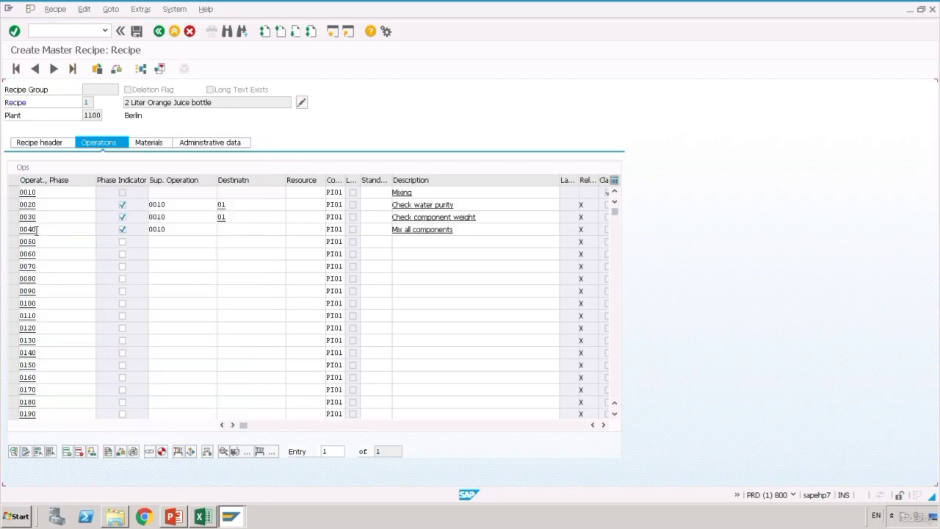
{"action": "left_click", "coordinate": [311, 197]}
{"action": "left_click", "coordinate": [213, 525]}
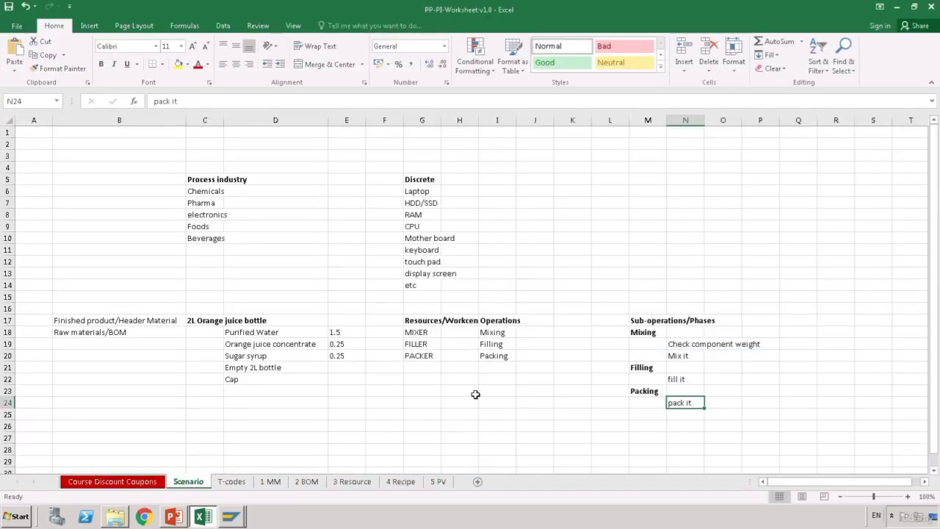
{"action": "left_click", "coordinate": [474, 393]}
{"action": "left_click_drag", "start_coordinate": [514, 335], "coordinate": [515, 343]}
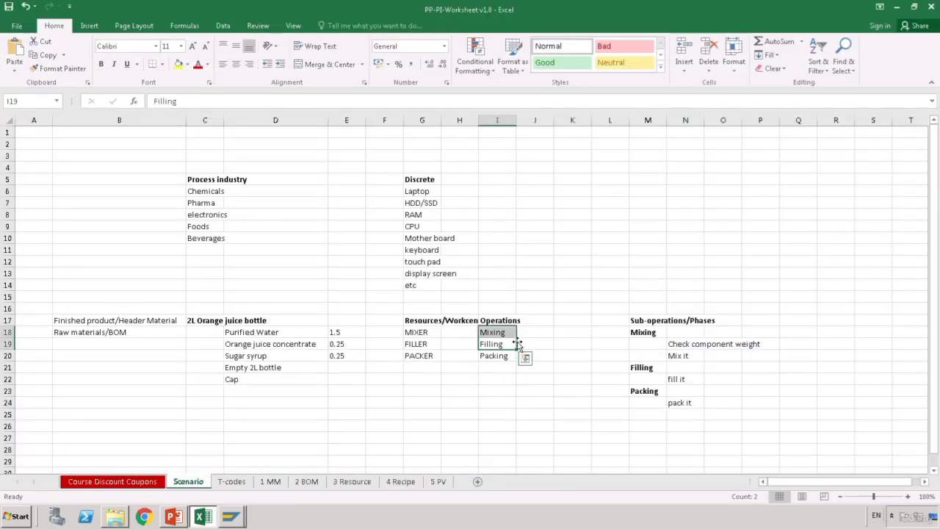
{"action": "left_click", "coordinate": [514, 337]}
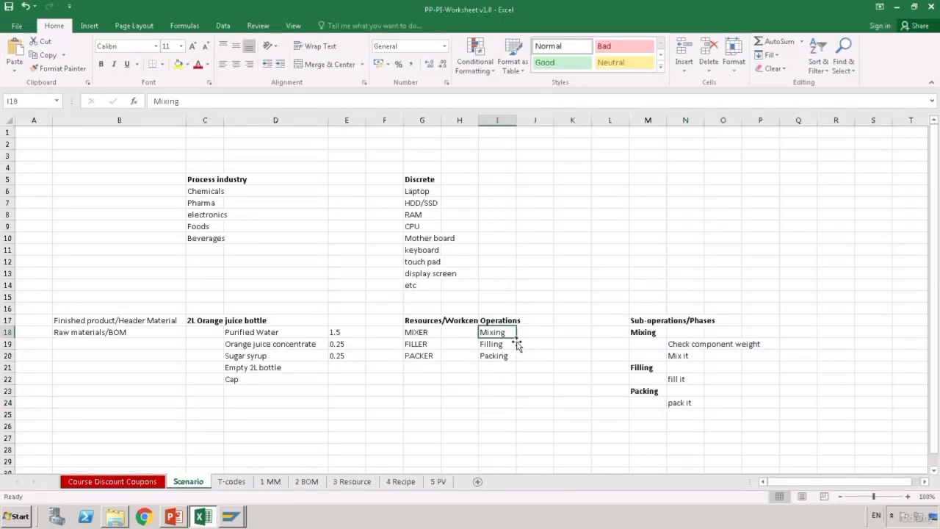
{"action": "left_click", "coordinate": [436, 337]}
{"action": "left_click", "coordinate": [363, 485]}
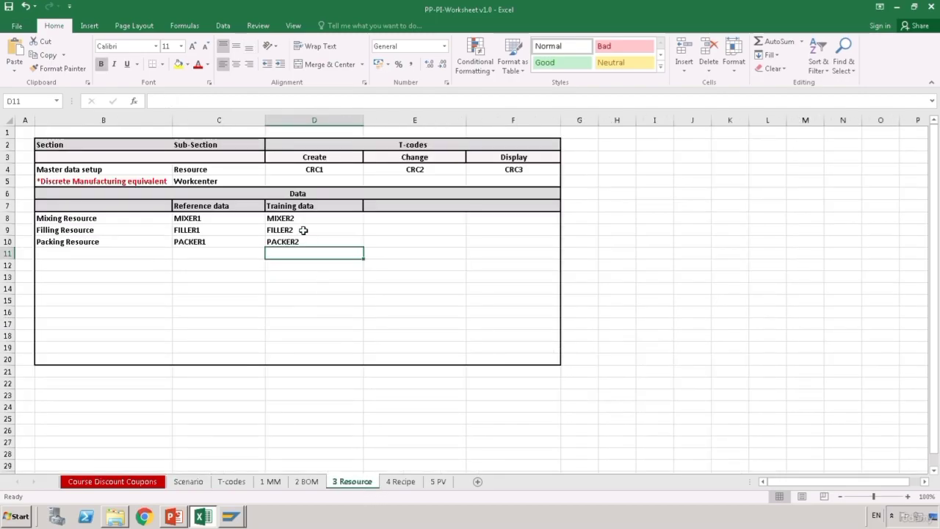
{"action": "left_click", "coordinate": [304, 219]}
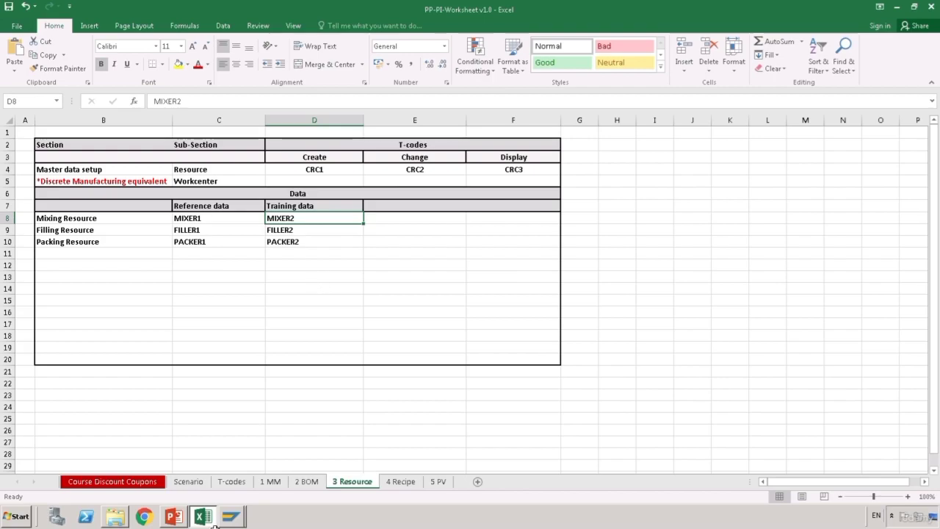
{"action": "mouse_move", "coordinate": [230, 516]}
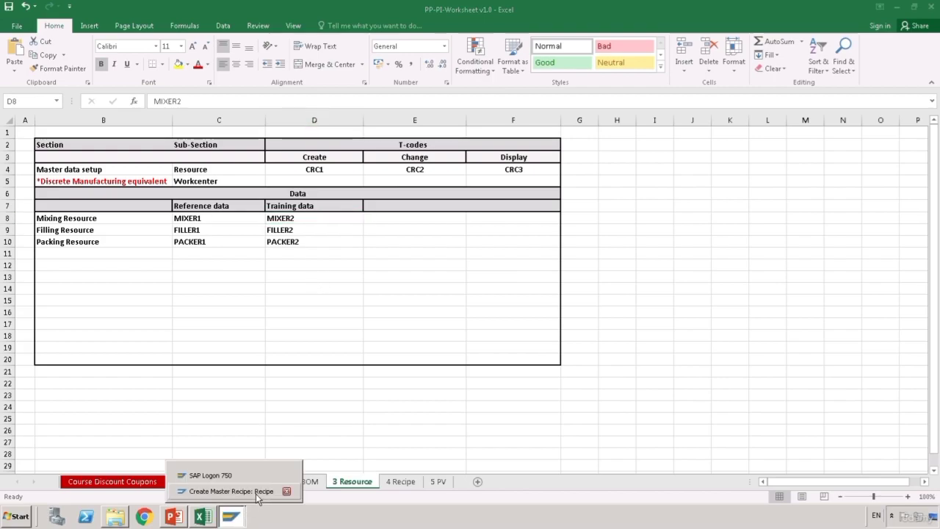
{"action": "left_click", "coordinate": [272, 485]}
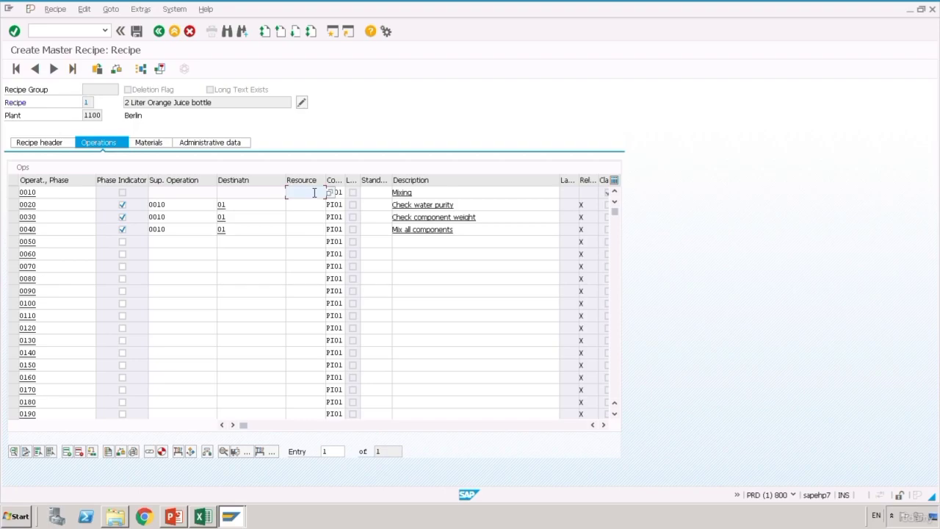
- Assign resource MIXER2 to operation 0010 and clear phase 0020's activity type 1420
{"action": "type", "text": "MIXER2"}
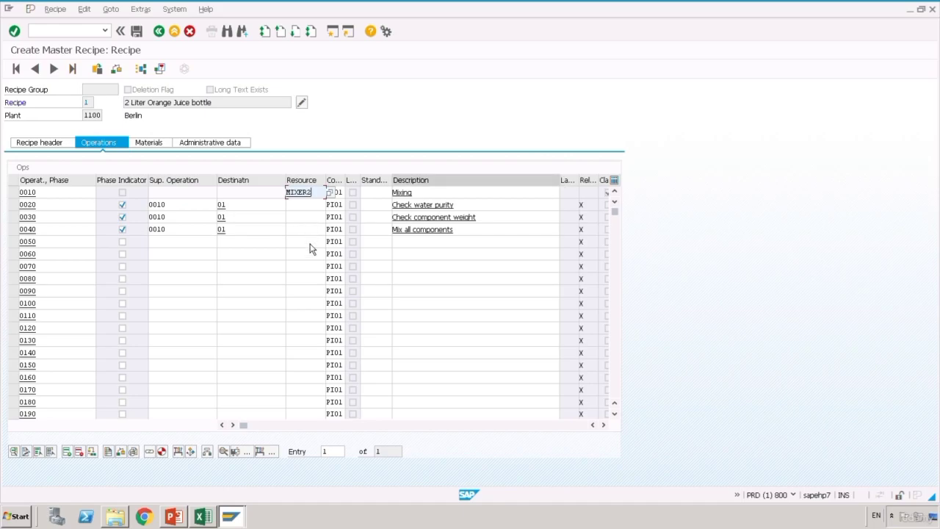
{"action": "key", "text": "Return"}
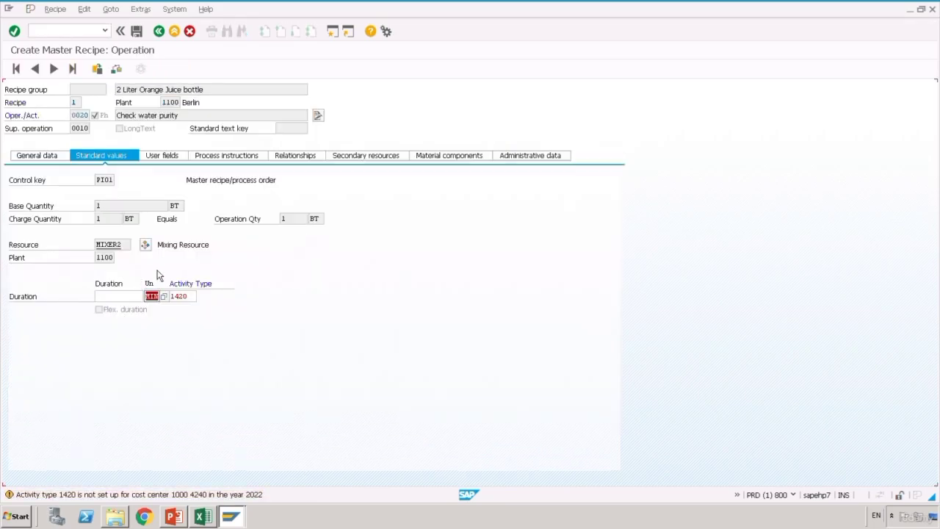
{"action": "left_click", "coordinate": [123, 304]}
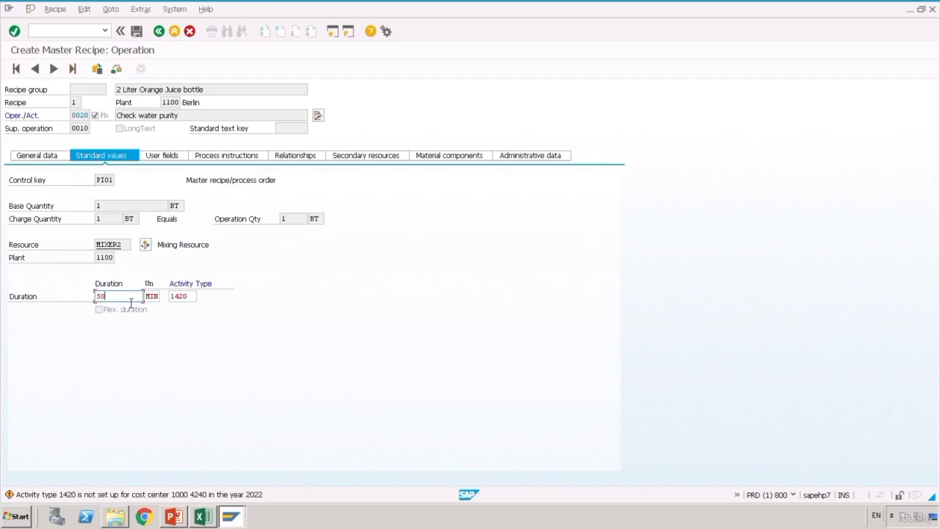
{"action": "left_click_drag", "start_coordinate": [192, 301], "coordinate": [145, 298]}
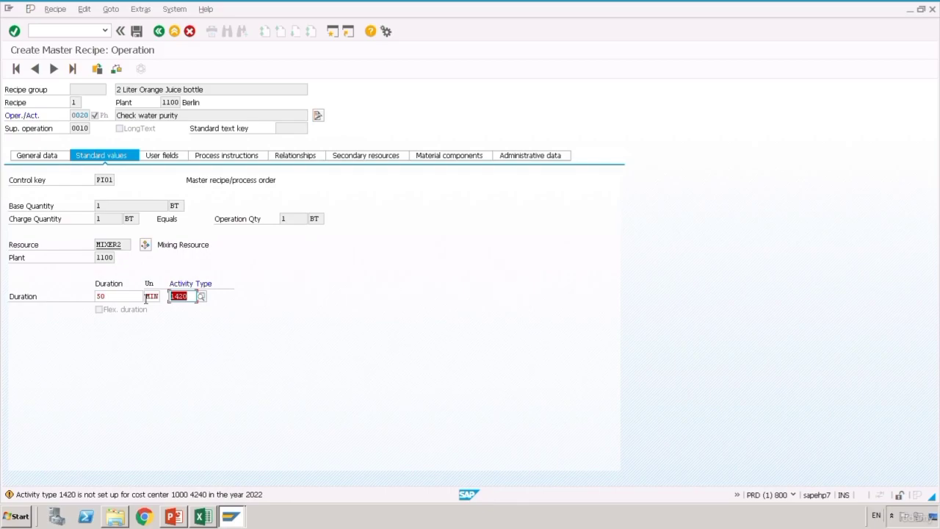
{"action": "key", "text": "Delete"}
{"action": "key", "text": "Return"}
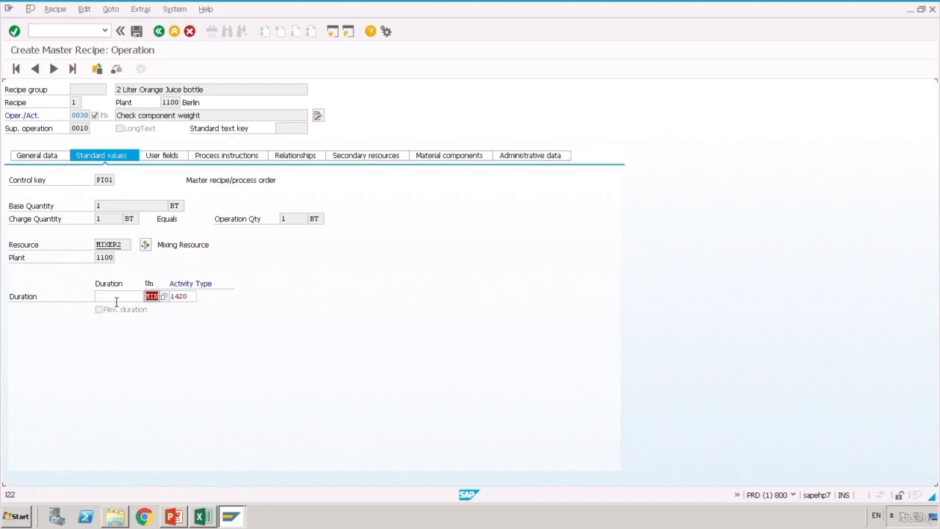
- Give phases 0030 and 0040 a 50-minute duration with no activity type
{"action": "left_click", "coordinate": [116, 296]}
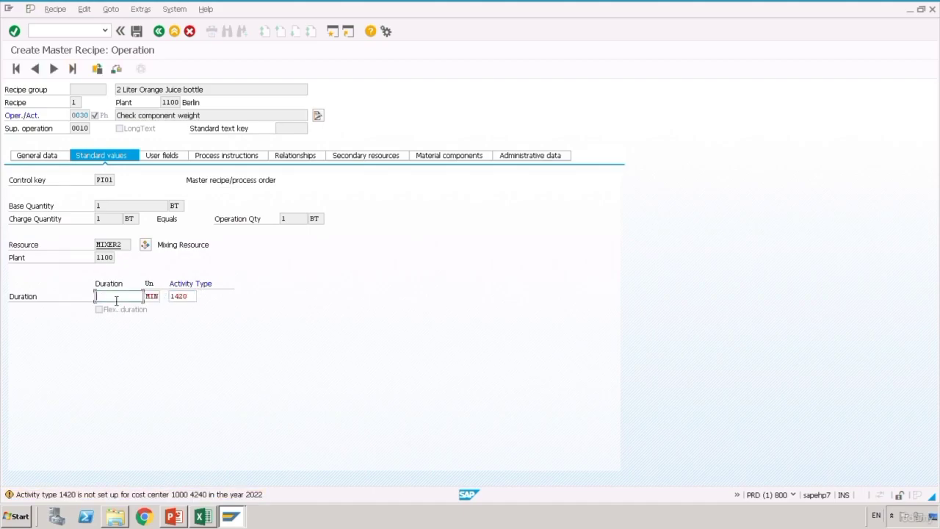
{"action": "type", "text": "50"}
{"action": "key", "text": "Tab"}
{"action": "key", "text": "Delete"}
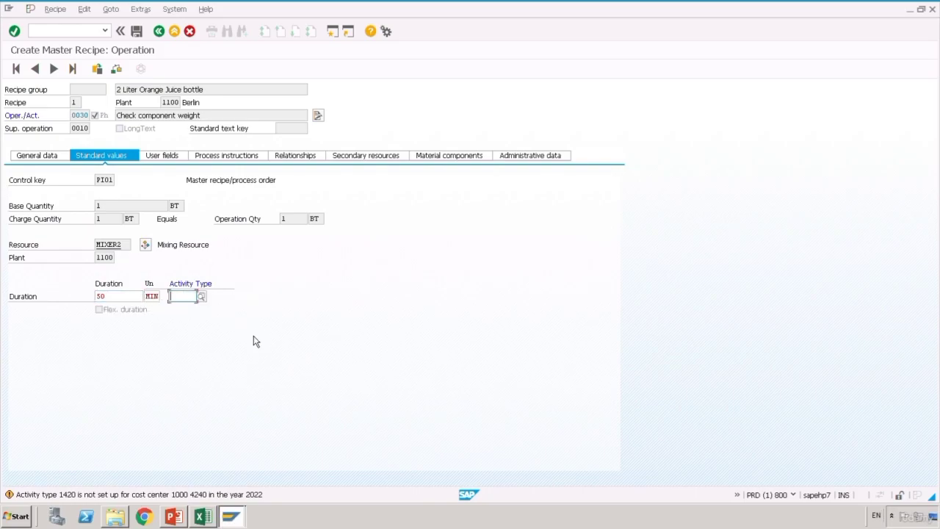
{"action": "key", "text": "Return"}
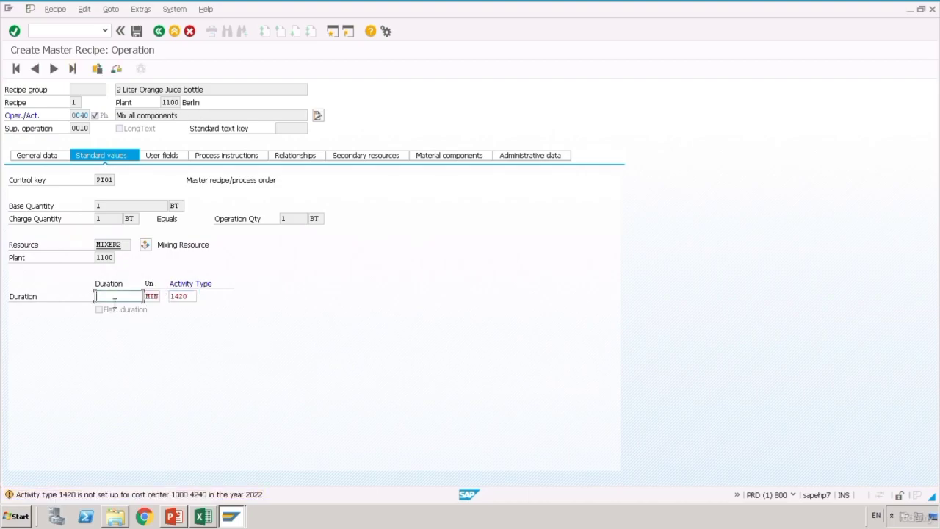
{"action": "type", "text": "50"}
{"action": "key", "text": "Tab"}
{"action": "key", "text": "shift+End"}
{"action": "key", "text": "Delete"}
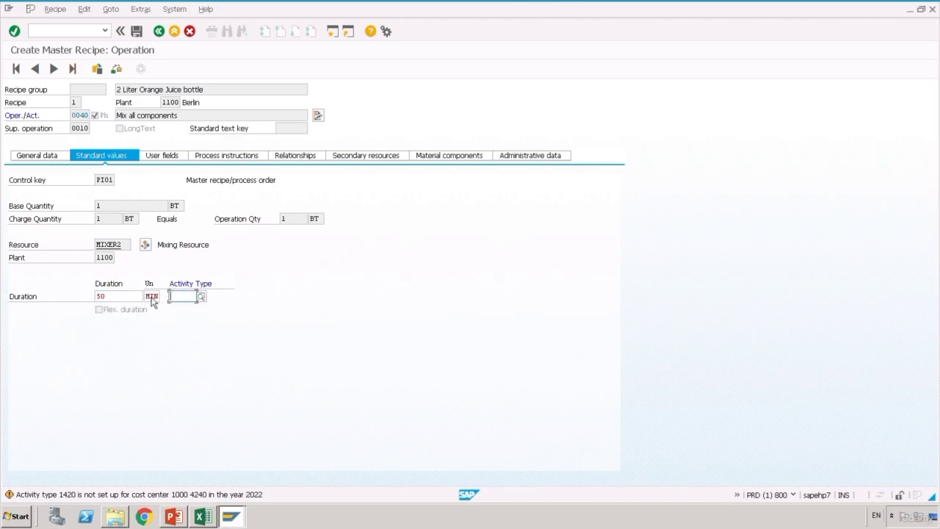
{"action": "key", "text": "F3"}
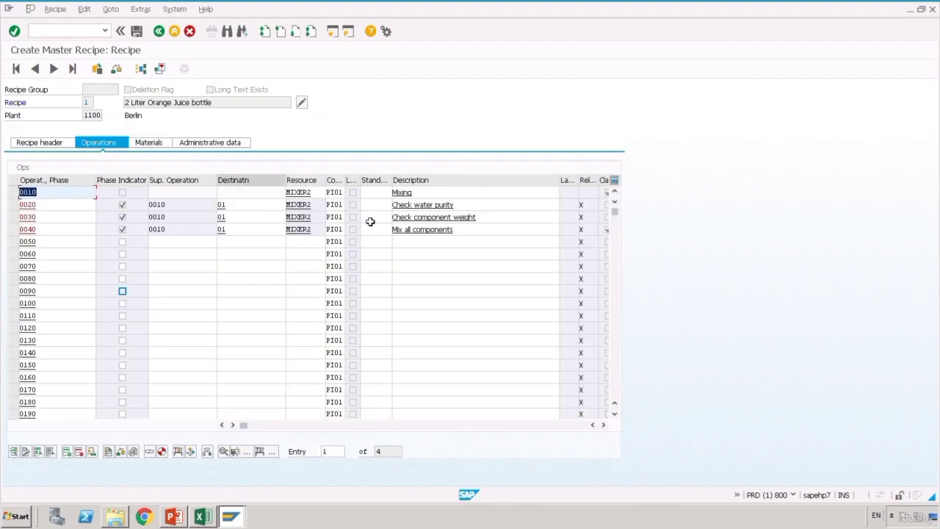
- Review the Filling heading and its fill-it step on Excel's Scenario sheet
{"action": "left_click", "coordinate": [211, 523]}
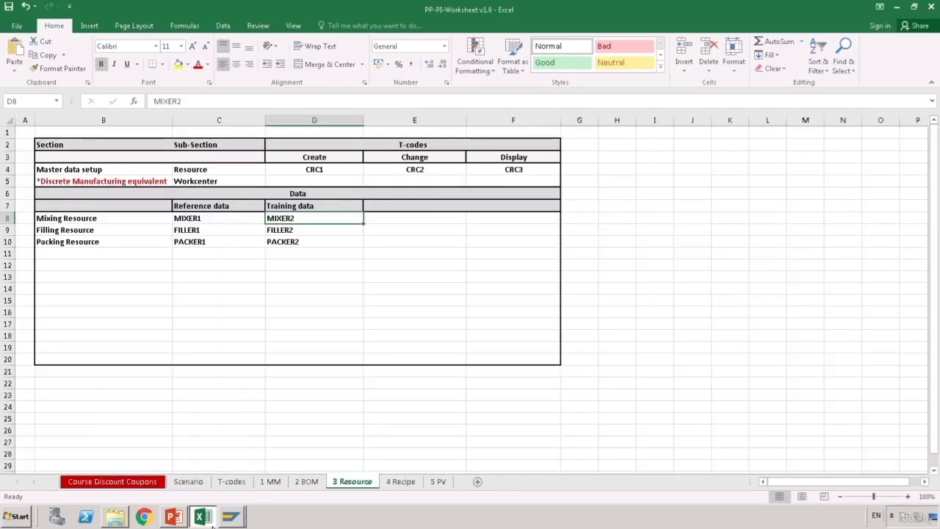
{"action": "left_click", "coordinate": [200, 486]}
{"action": "left_click", "coordinate": [406, 404]}
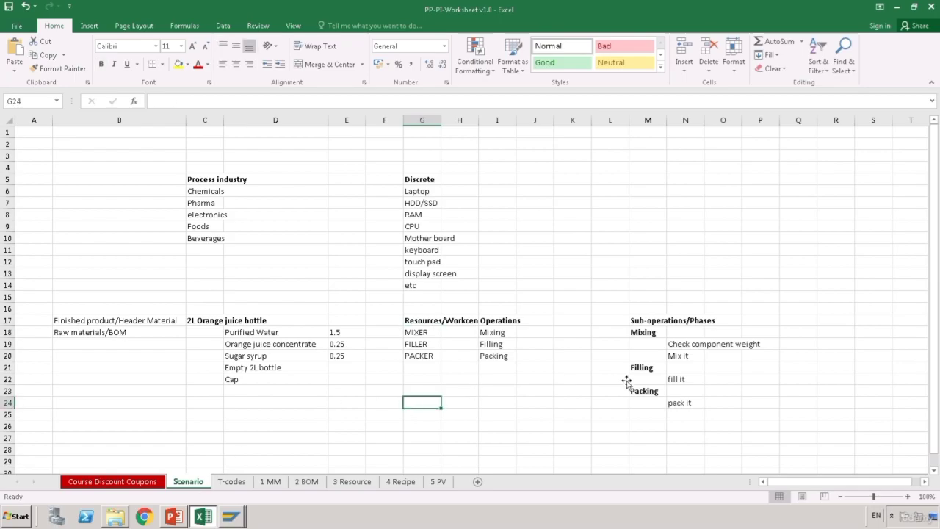
{"action": "left_click", "coordinate": [652, 369]}
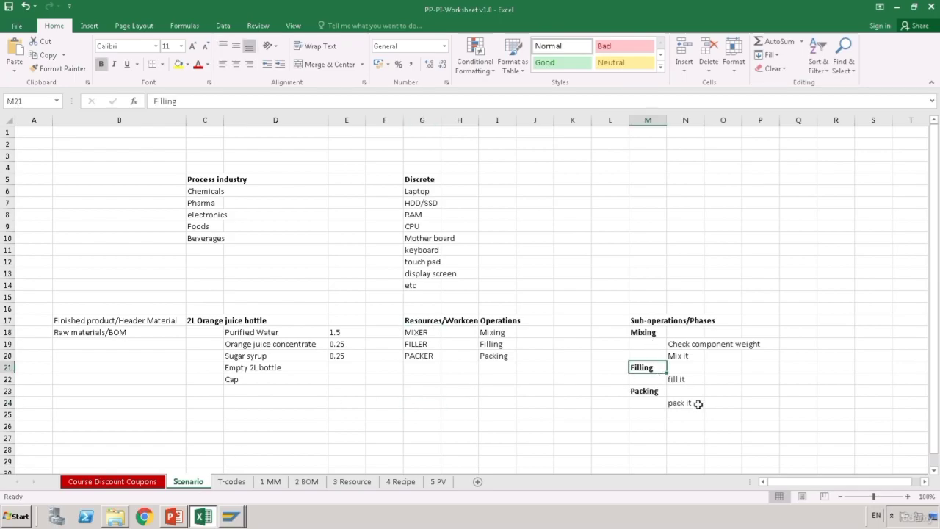
{"action": "left_click", "coordinate": [689, 383]}
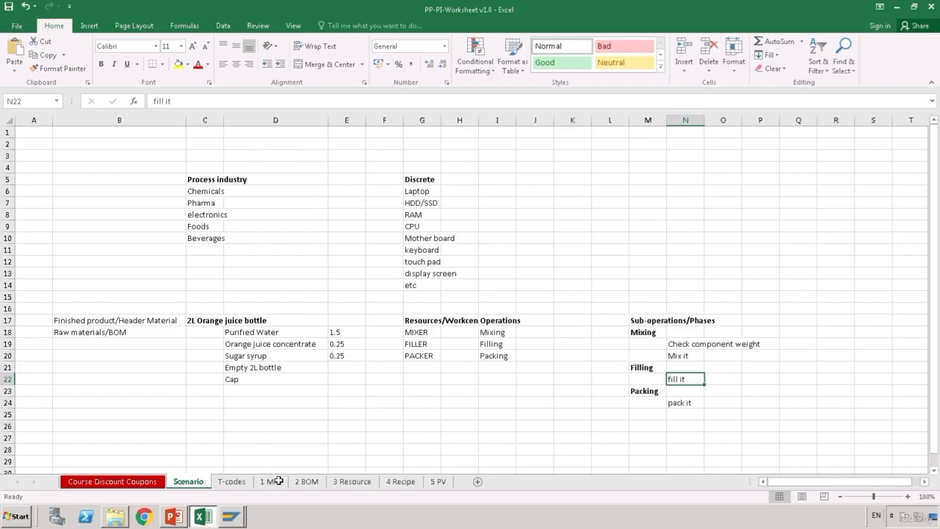
- Enter 'Filling' as the description of operation 0050 in the SAP master recipe
{"action": "mouse_move", "coordinate": [238, 520]}
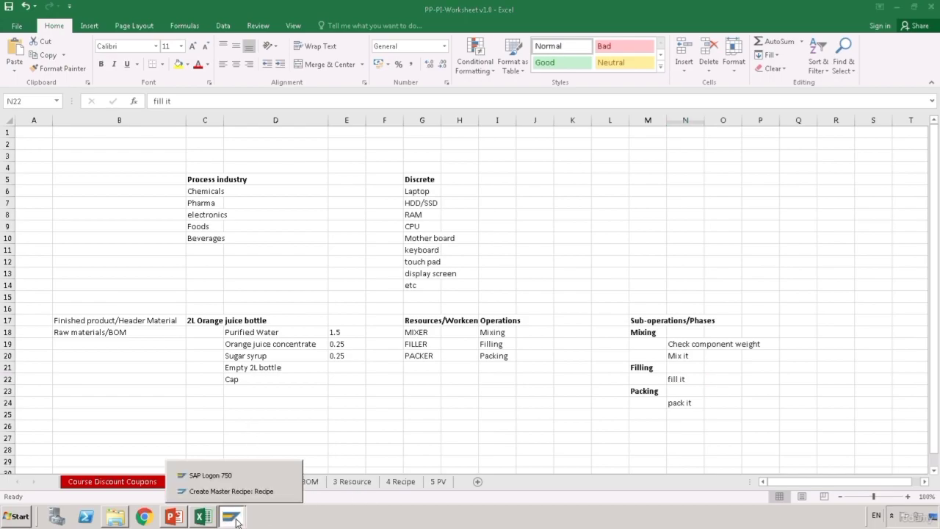
{"action": "left_click", "coordinate": [245, 497]}
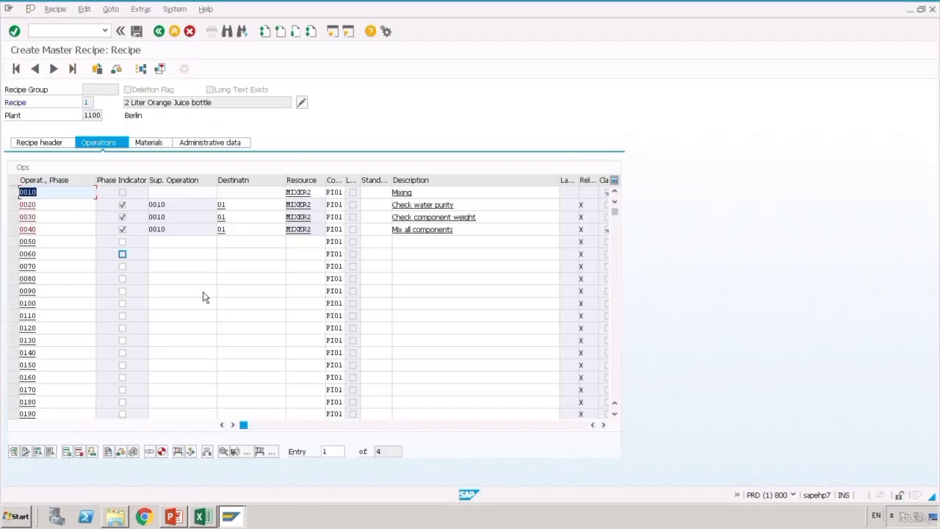
{"action": "left_click", "coordinate": [422, 244]}
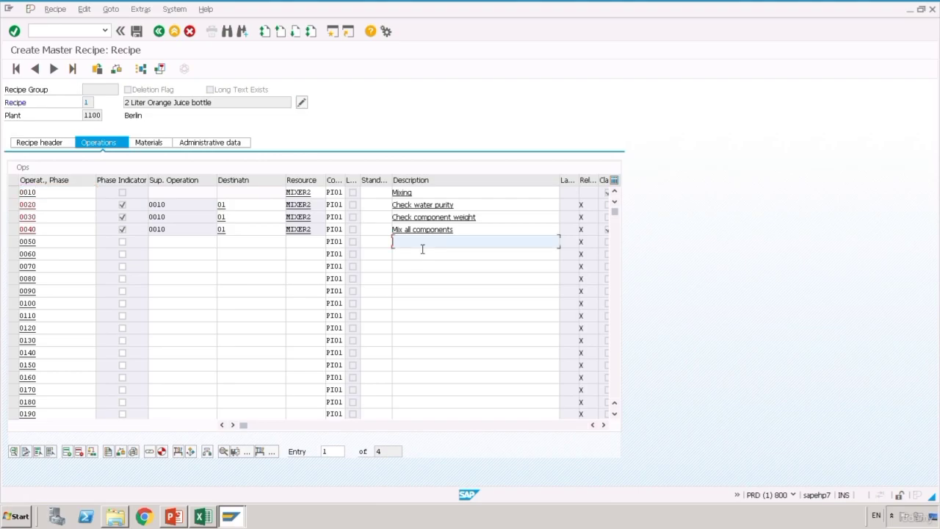
{"action": "type", "text": "Filling"}
{"action": "left_click", "coordinate": [420, 282]}
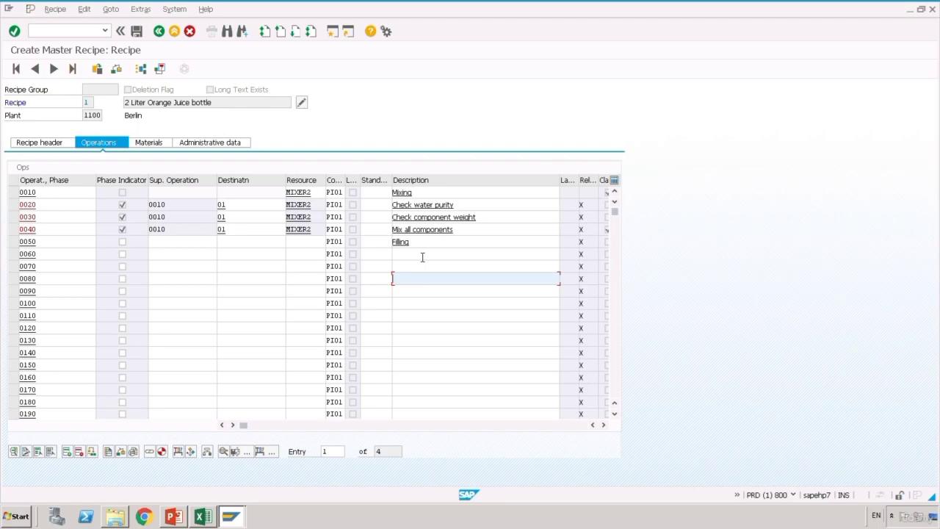
- Describe row 0060 as 'Fill Organe Juice into bottles' and mark it as a phase
{"action": "left_click", "coordinate": [422, 257]}
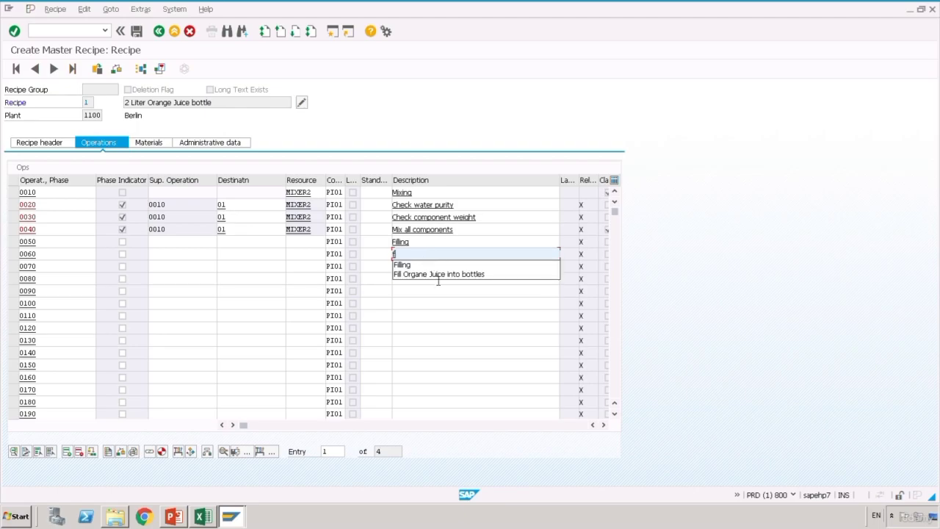
{"action": "left_click", "coordinate": [436, 277]}
{"action": "left_click", "coordinate": [435, 279]}
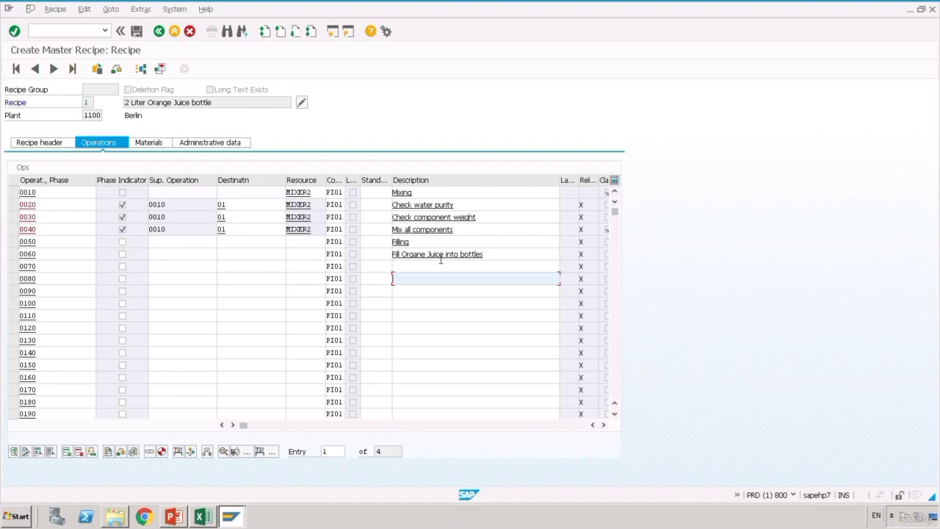
{"action": "left_click", "coordinate": [129, 261]}
{"action": "left_click", "coordinate": [126, 259]}
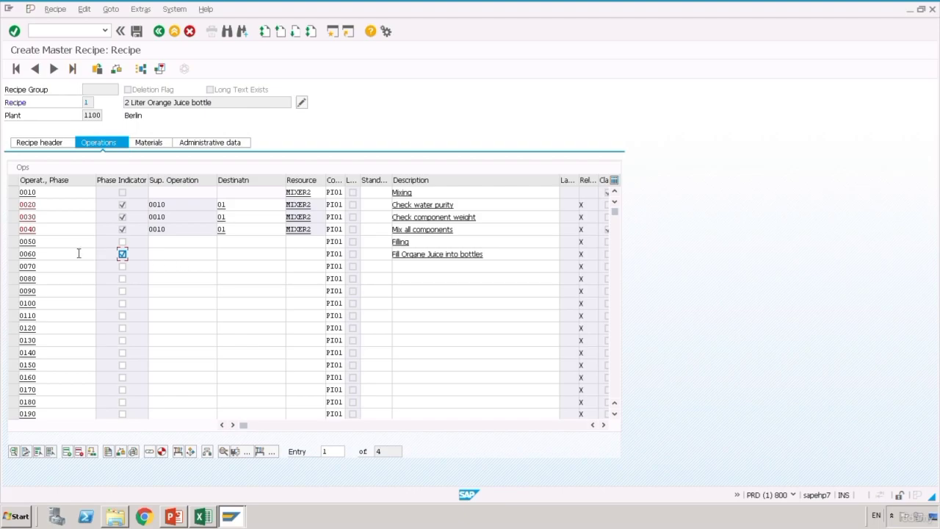
- Give phase 0060 superior operation 0050 and destination 01
{"action": "left_click", "coordinate": [168, 256]}
{"action": "type", "text": "0050"}
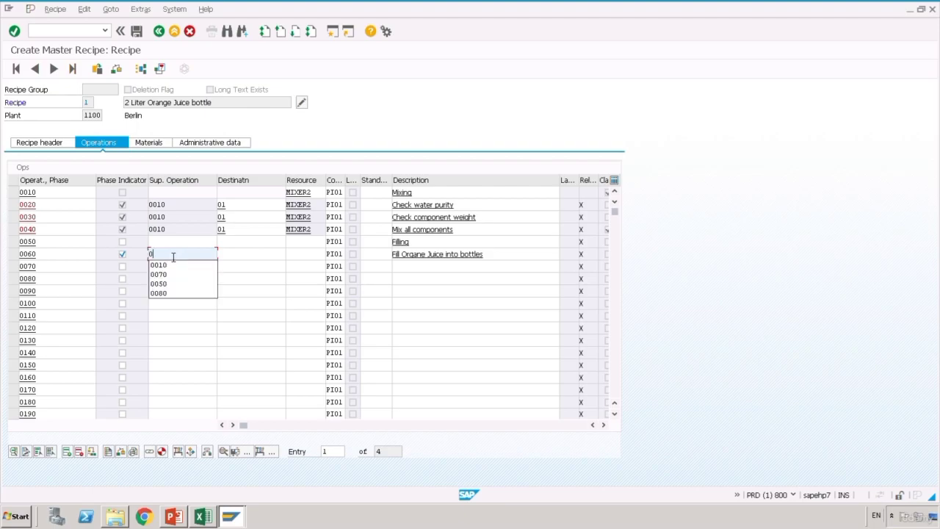
{"action": "left_click", "coordinate": [253, 260]}
{"action": "type", "text": "01"}
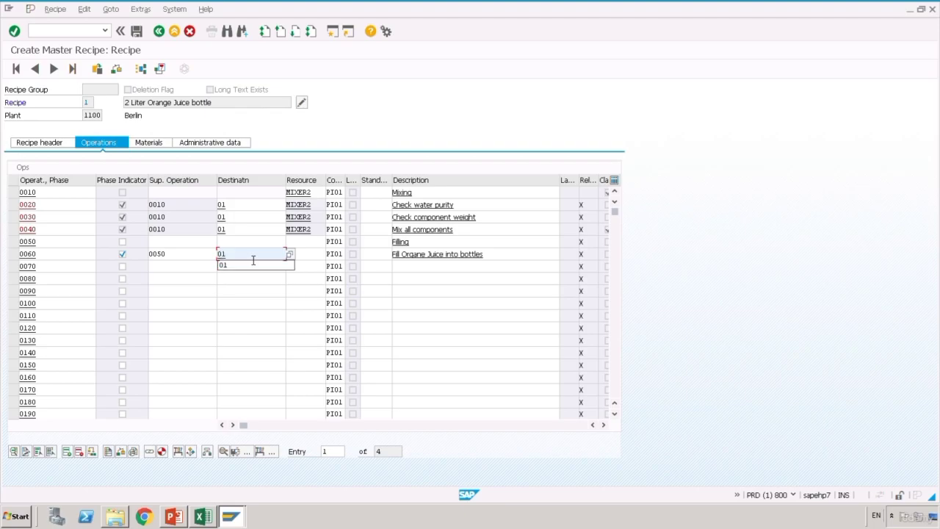
{"action": "left_click", "coordinate": [317, 258]}
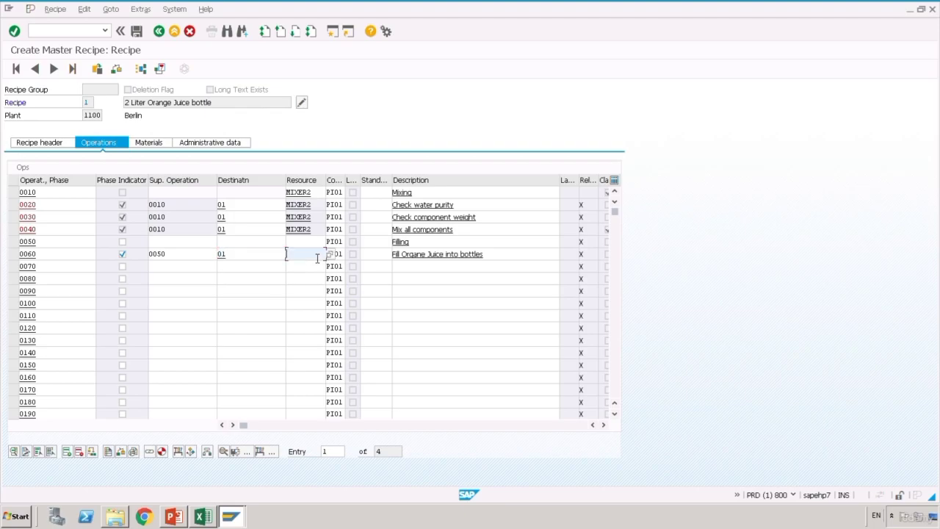
{"action": "key", "text": "alt+Tab"}
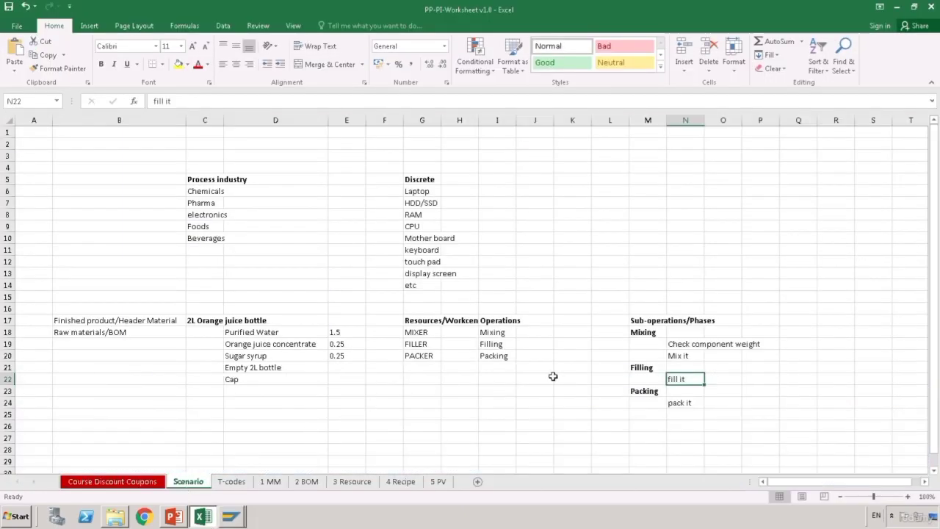
- Find filling resource FILLER2 on the 3 Resource sheet, then return to Create Master Recipe
{"action": "left_click", "coordinate": [523, 346]}
{"action": "left_click", "coordinate": [437, 348]}
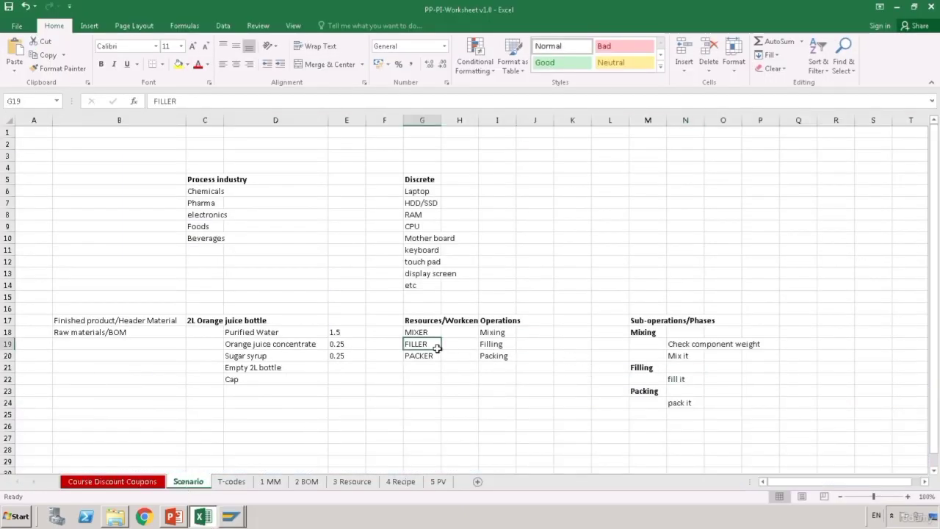
{"action": "left_click", "coordinate": [350, 487]}
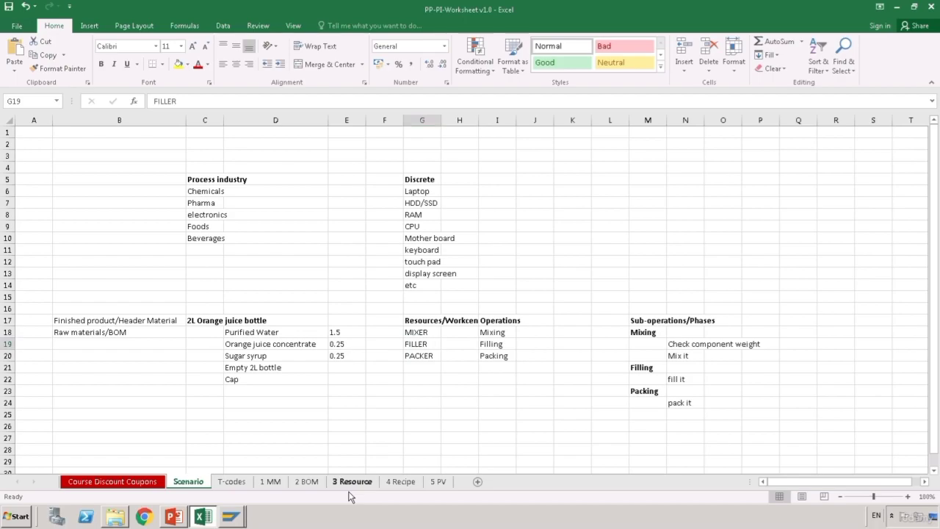
{"action": "left_click", "coordinate": [294, 233]}
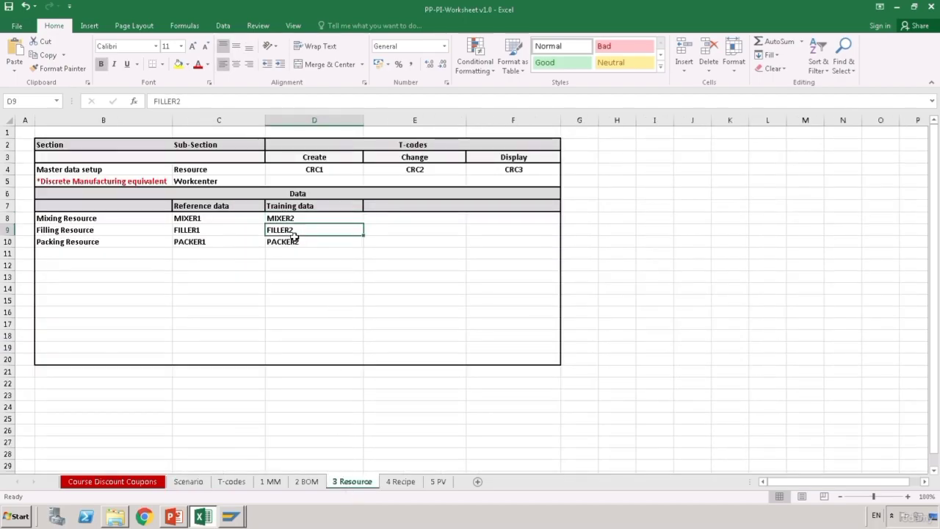
{"action": "left_click", "coordinate": [239, 515]}
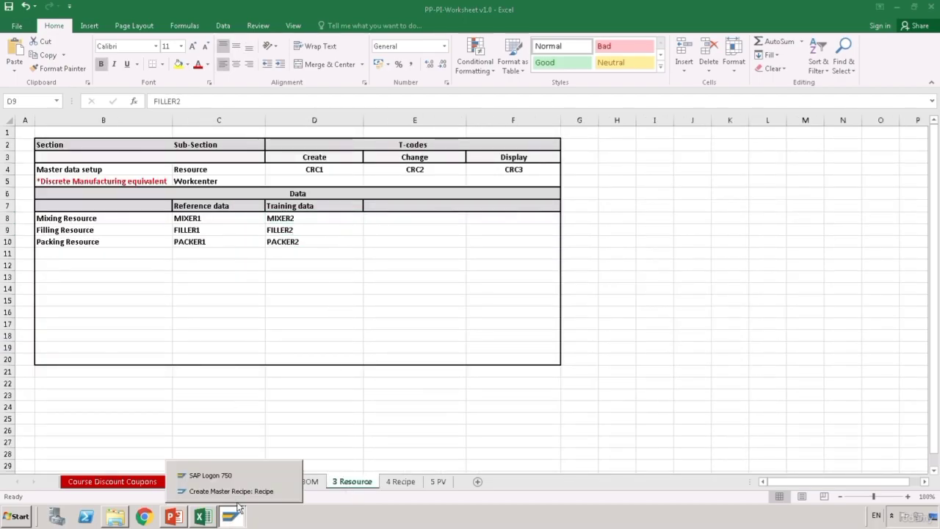
{"action": "left_click", "coordinate": [231, 491]}
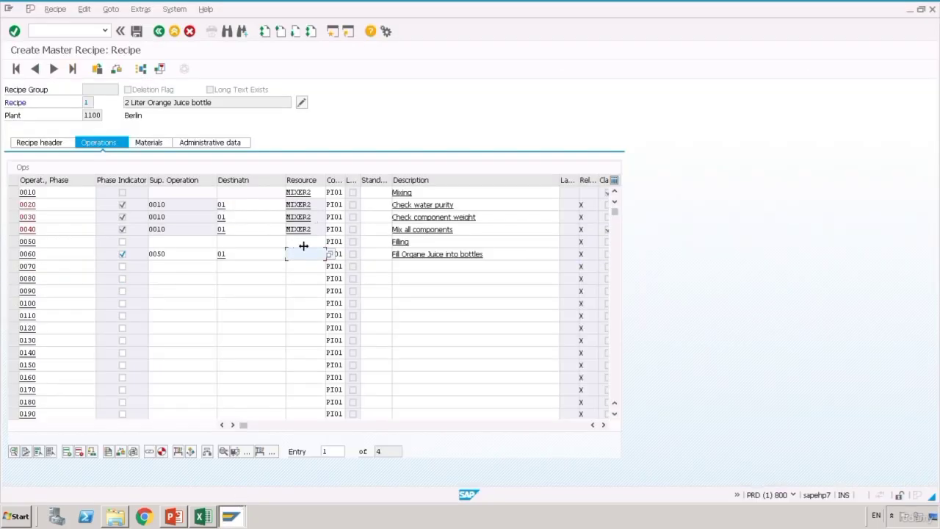
- Assign resource FILLER2 to the Filling operation 0050
{"action": "left_click", "coordinate": [304, 245]}
{"action": "type", "text": "FILLER2"}
{"action": "key", "text": "Return"}
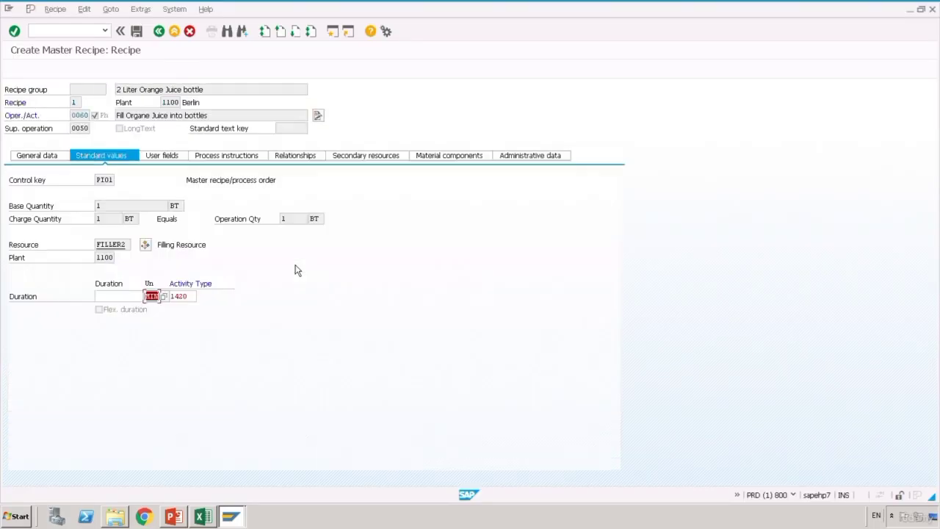
- Set phase 0060's duration to 5 minutes and delete activity type 1420
{"action": "left_click", "coordinate": [135, 299]}
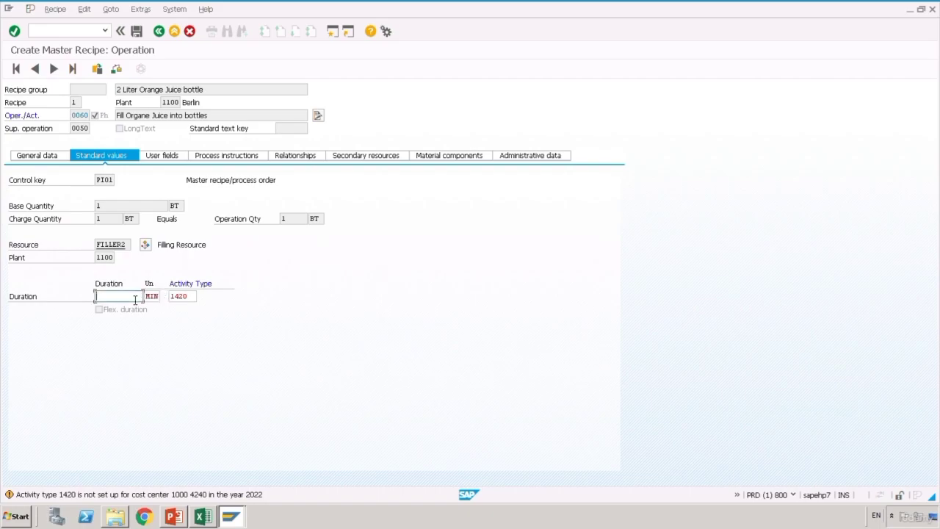
{"action": "type", "text": "5"}
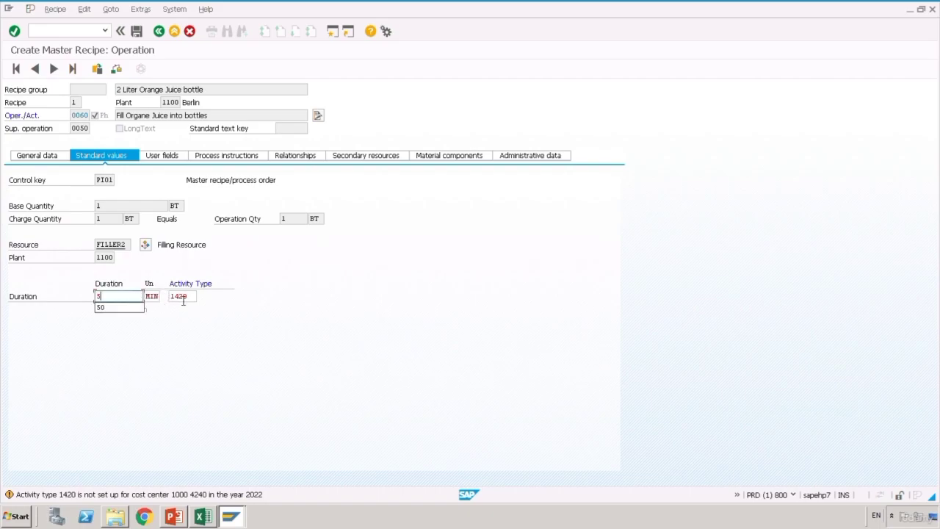
{"action": "key", "text": "Tab"}
{"action": "key", "text": "Delete"}
{"action": "key", "text": "F3"}
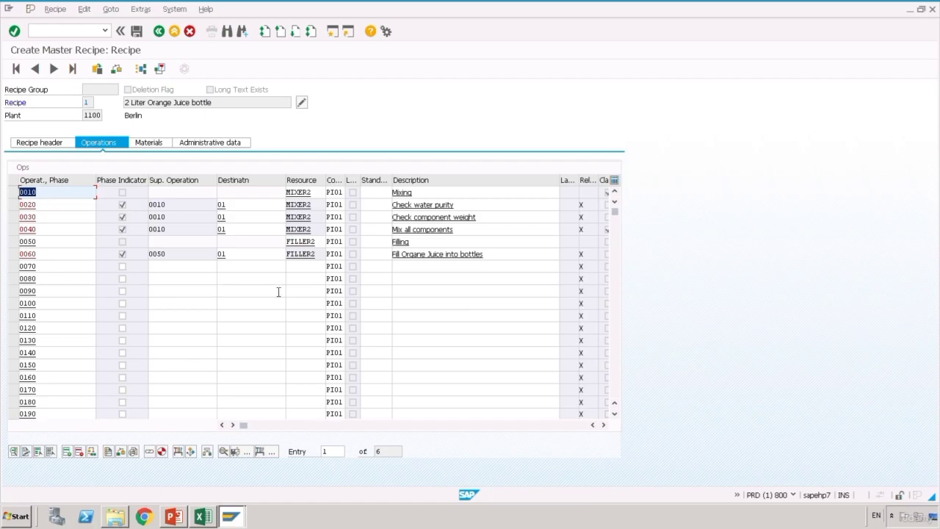
- Describe row 0070 as 'Packing' and row 0080 as 'Pack it'
{"action": "left_click", "coordinate": [194, 269]}
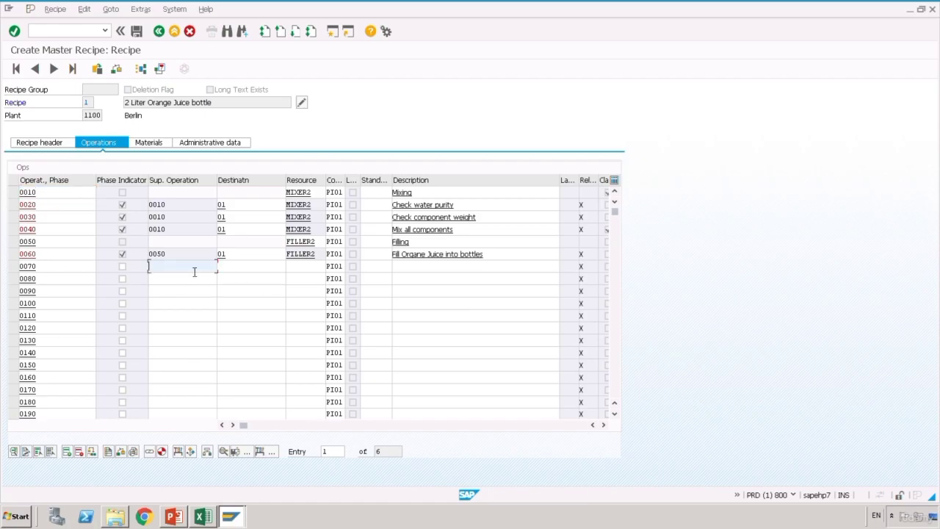
{"action": "left_click", "coordinate": [433, 273]}
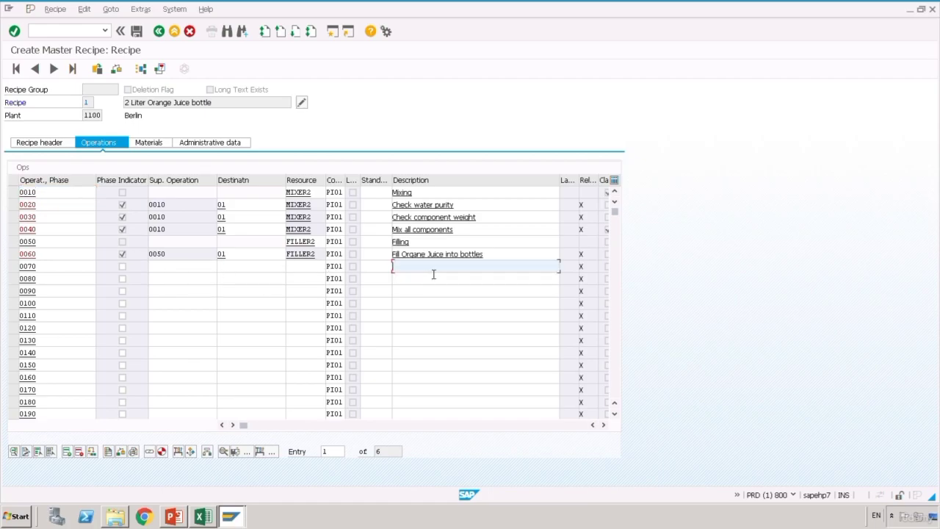
{"action": "type", "text": "Packing"}
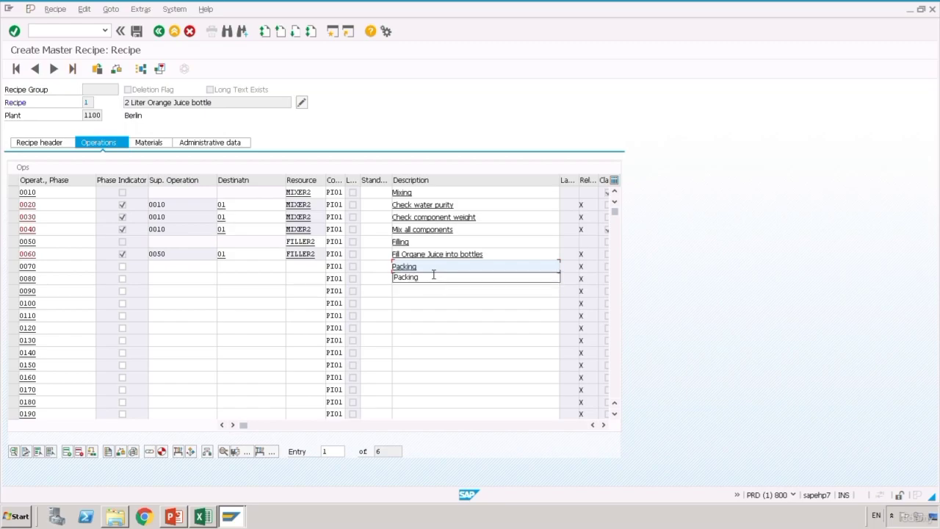
{"action": "left_click", "coordinate": [433, 285]}
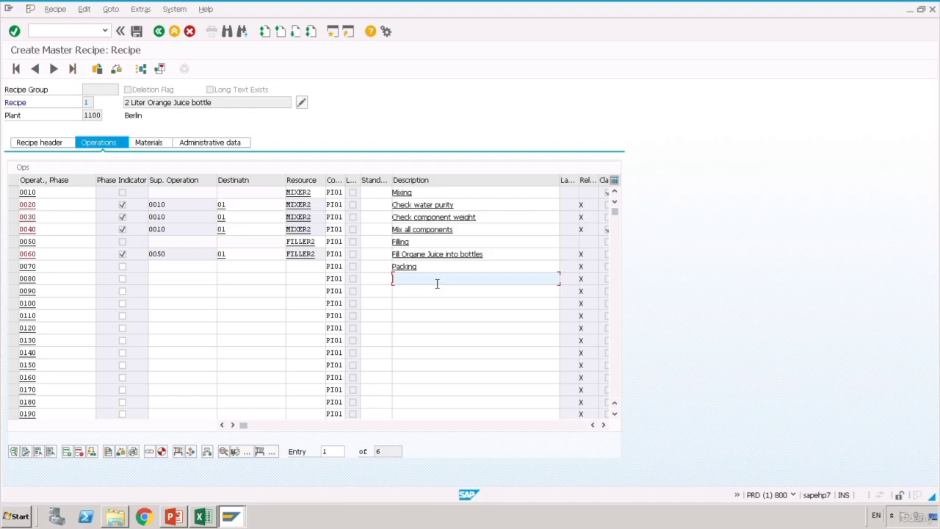
{"action": "type", "text": "Pack it"}
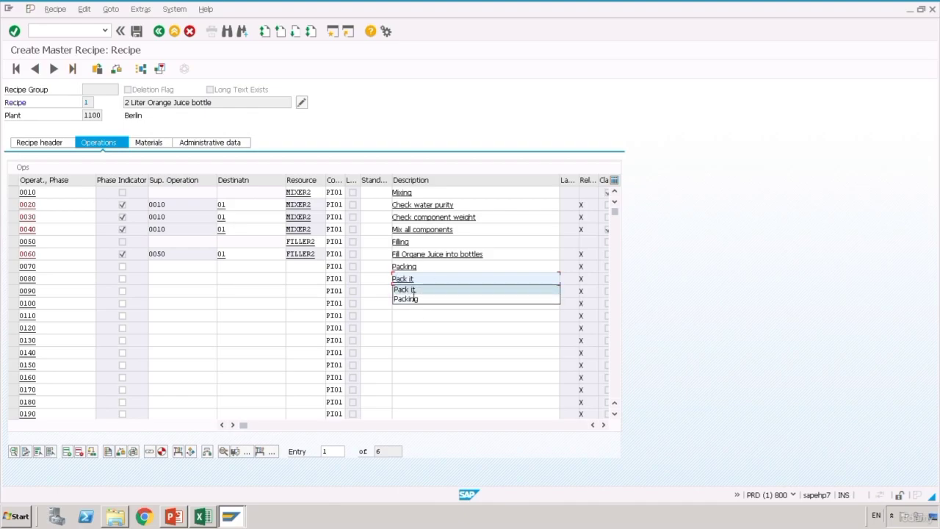
{"action": "left_click", "coordinate": [405, 288]}
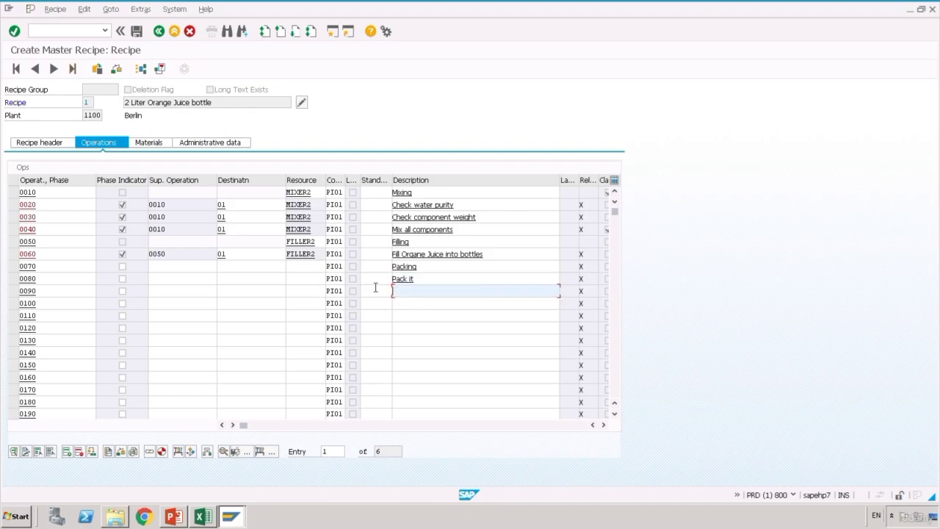
- Make 0080 a phase under 0070 with destination 01, and assign PACKER2 to 0070
{"action": "left_click", "coordinate": [124, 279]}
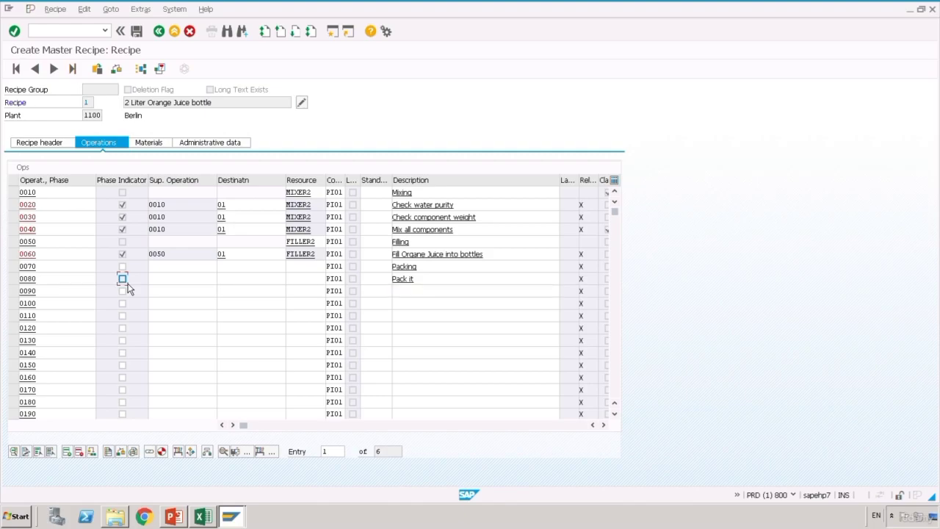
{"action": "left_click", "coordinate": [173, 280]}
{"action": "type", "text": "0070"}
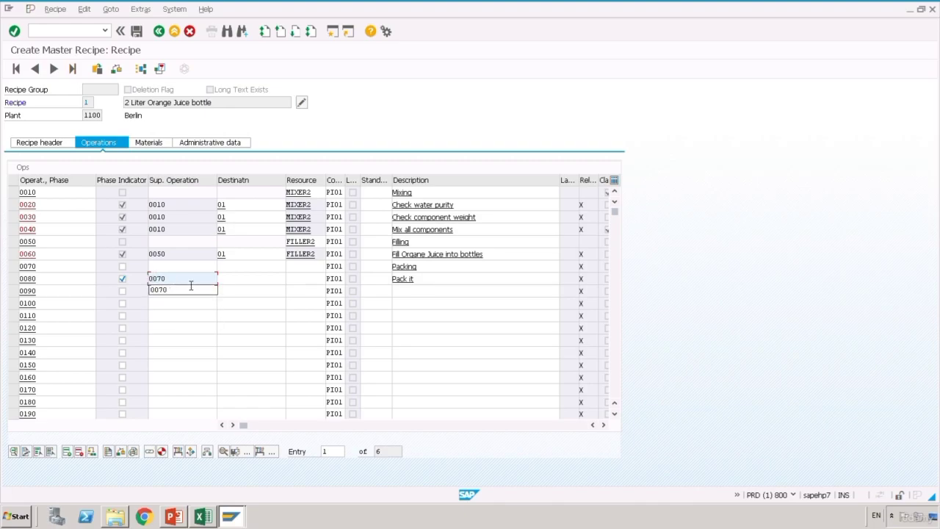
{"action": "left_click", "coordinate": [192, 286]}
{"action": "left_click", "coordinate": [249, 285]}
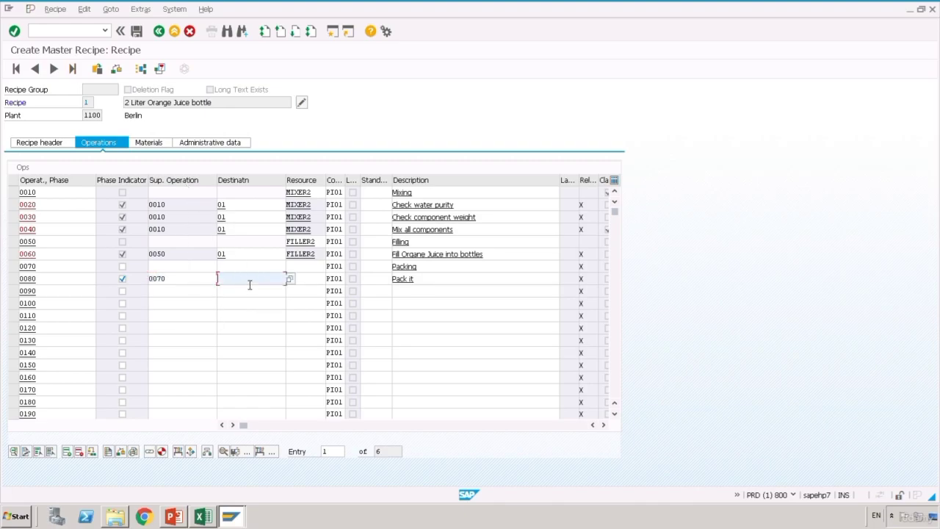
{"action": "type", "text": "01"}
{"action": "left_click", "coordinate": [313, 270]}
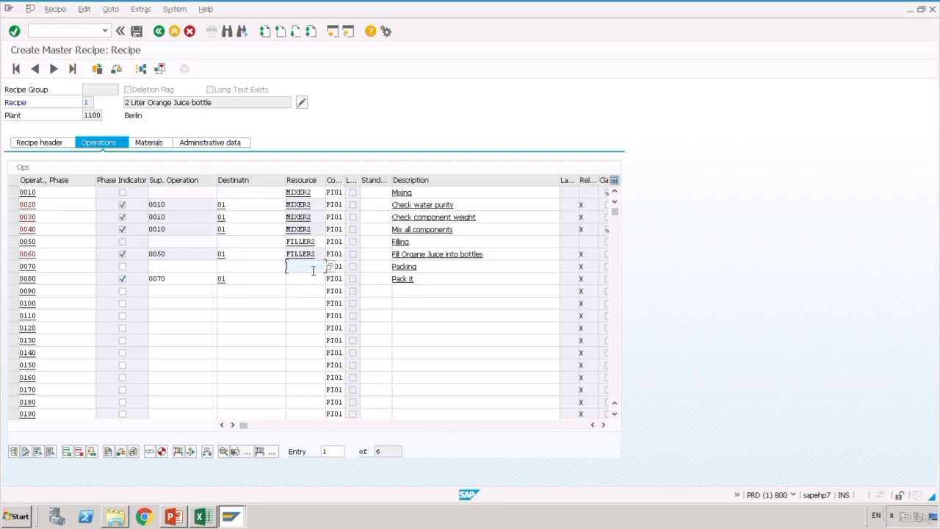
{"action": "type", "text": "PACKER2"}
- Give phase 0080 a duration of 2, delete its activity type 1420, and return to the operations overview
{"action": "key", "text": "Return"}
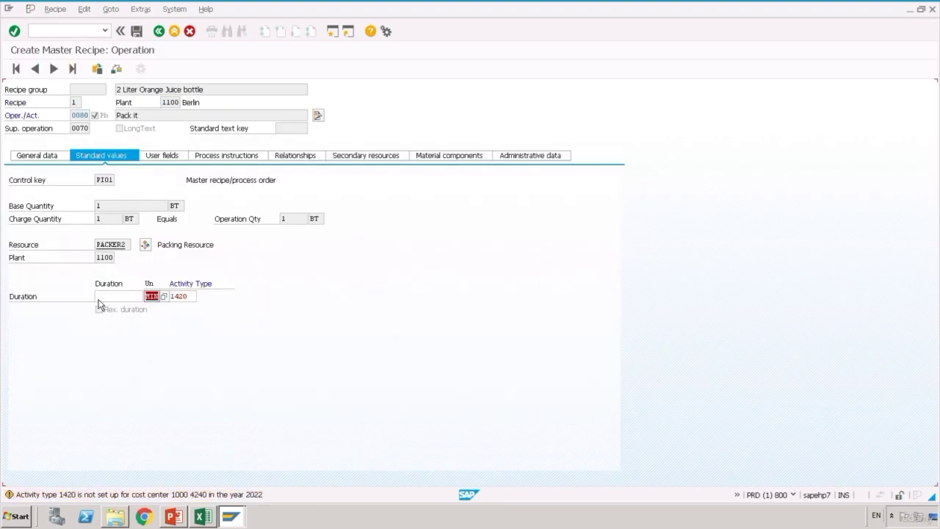
{"action": "left_click", "coordinate": [105, 301]}
{"action": "type", "text": "2"}
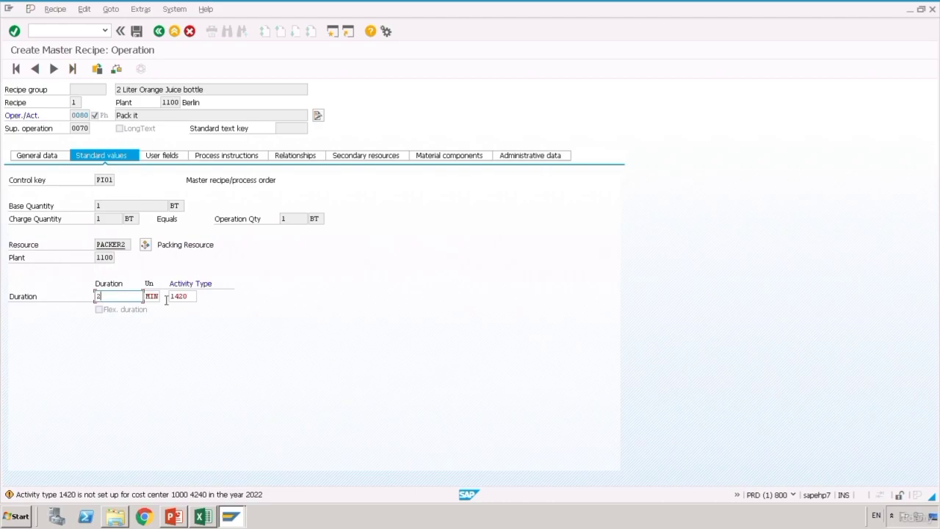
{"action": "key", "text": "Tab"}
{"action": "key", "text": "Tab"}
{"action": "key", "text": "Delete"}
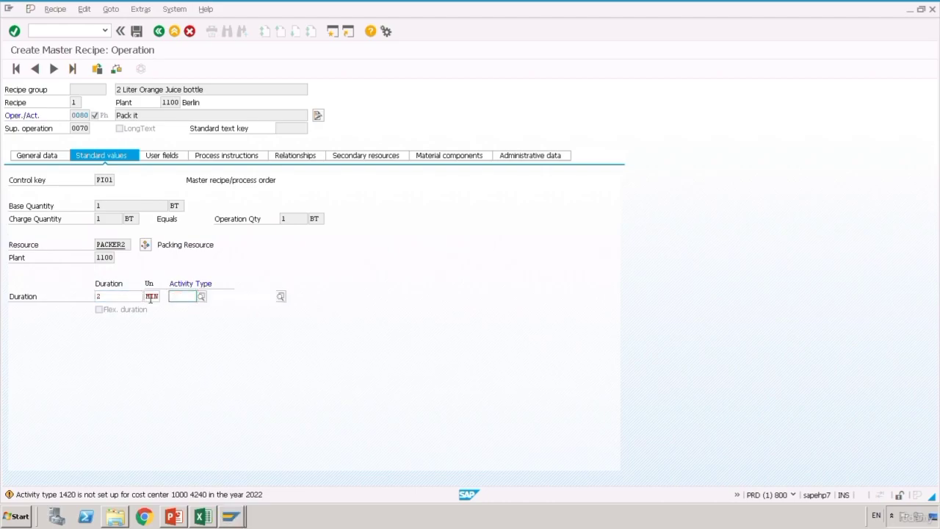
{"action": "key", "text": "Return"}
{"action": "key", "text": "F3"}
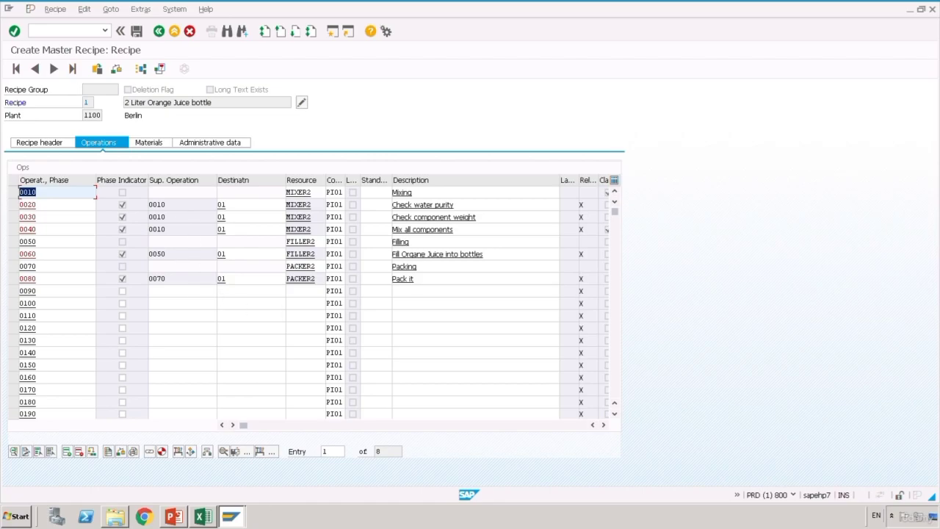
{"action": "left_click", "coordinate": [203, 516]}
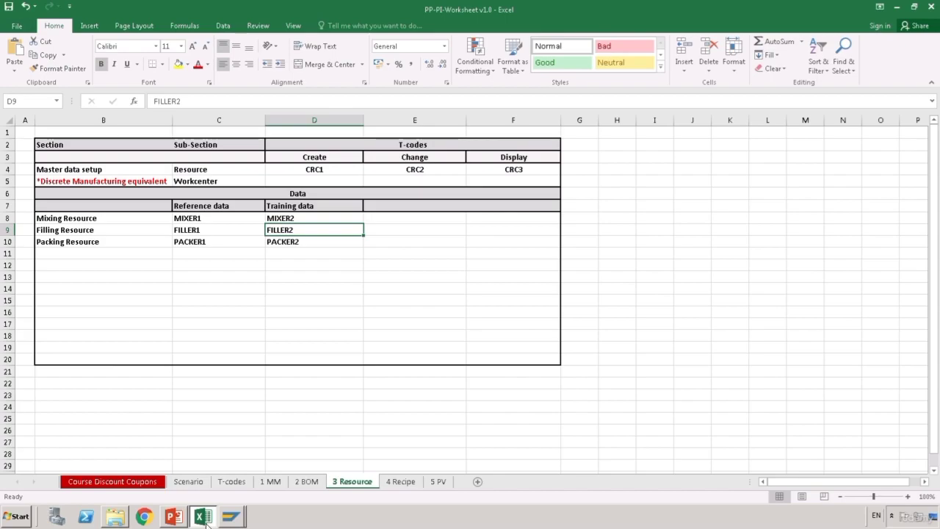
- On the 4 Recipe sheet, enter operation 10 in C15 and phases 20, 30, 40 in C16:E16
{"action": "left_click", "coordinate": [406, 488]}
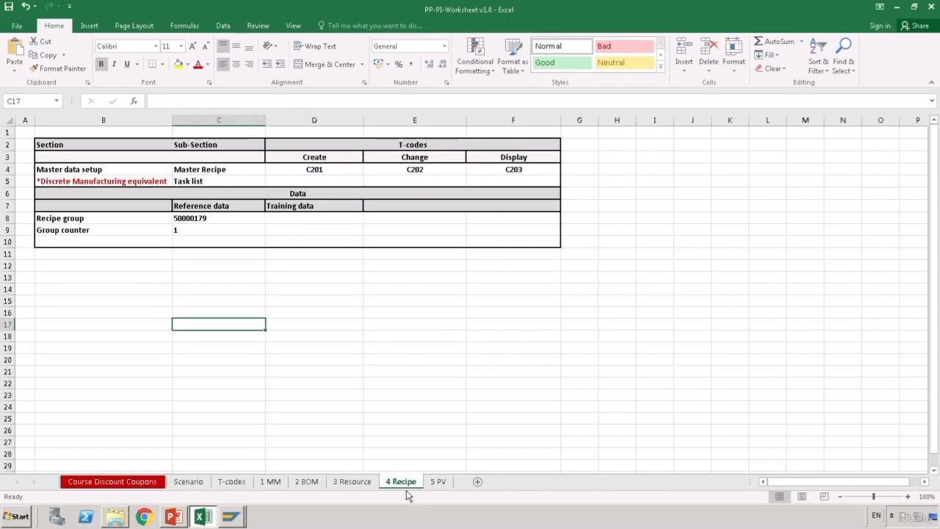
{"action": "left_click", "coordinate": [245, 305]}
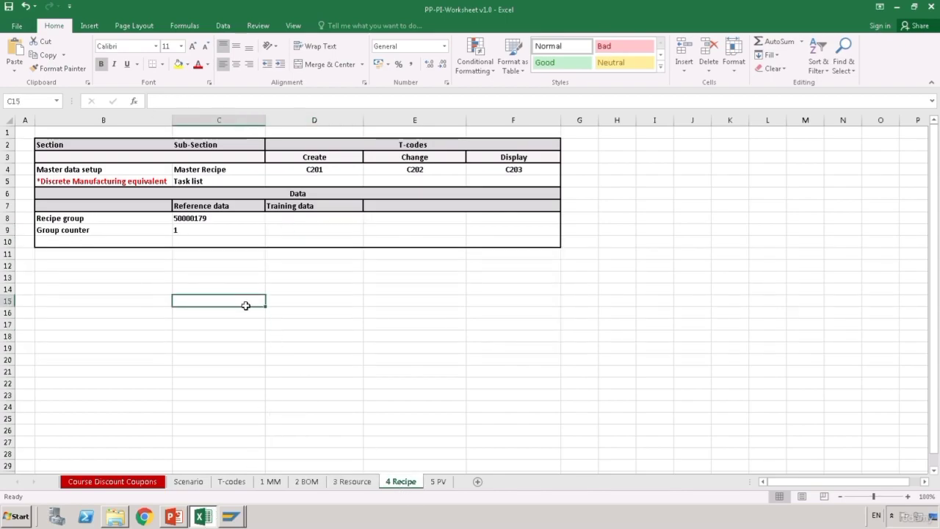
{"action": "type", "text": "0"}
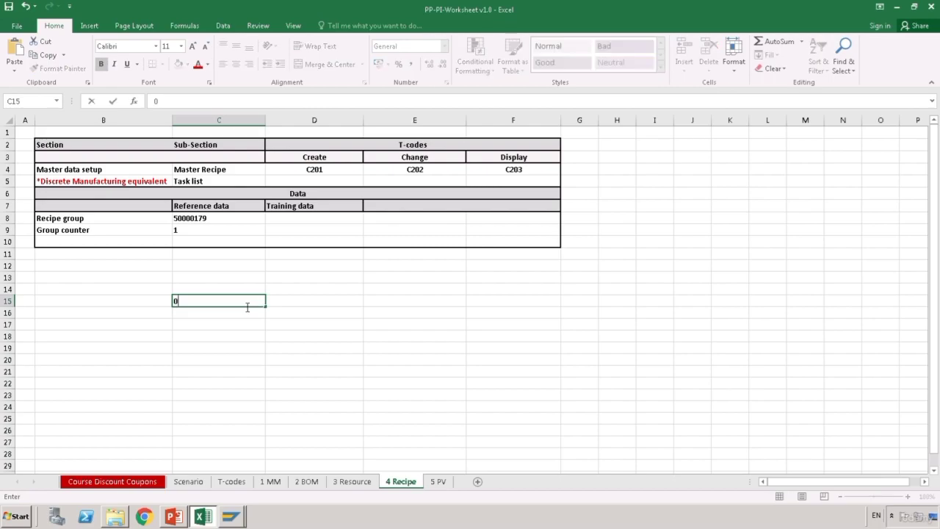
{"action": "type", "text": "010"}
{"action": "key", "text": "Return"}
{"action": "key", "text": "Up"}
{"action": "key", "text": "Right"}
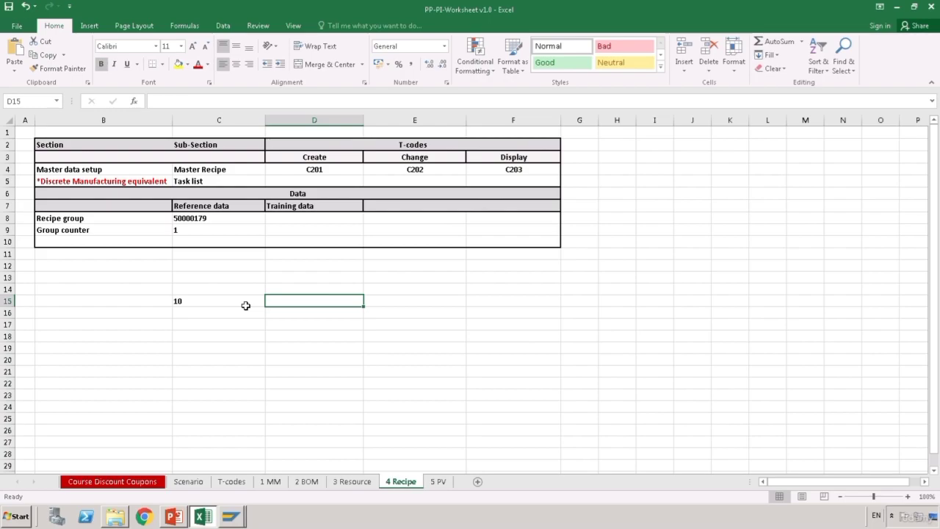
{"action": "key", "text": "Down"}
{"action": "key", "text": "Left"}
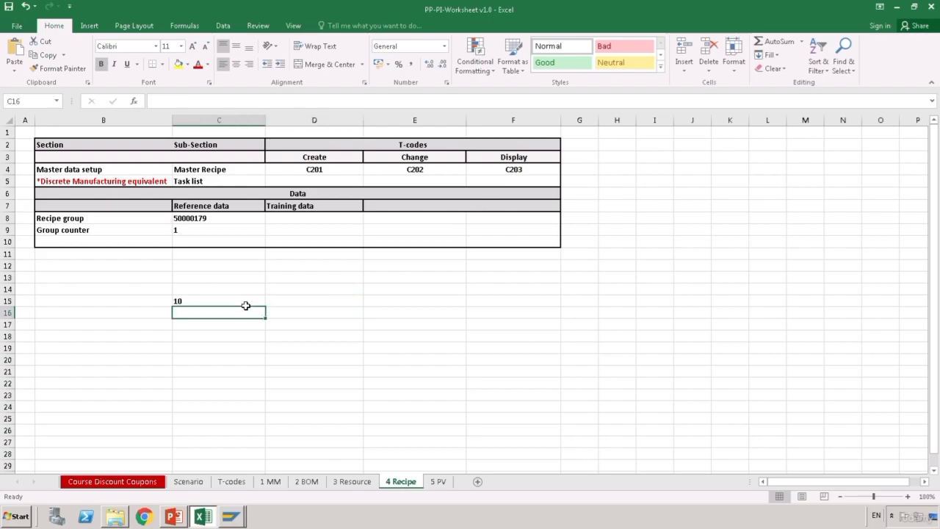
{"action": "type", "text": "20"}
{"action": "key", "text": "Return"}
{"action": "key", "text": "Up"}
{"action": "key", "text": "Right"}
{"action": "type", "text": "30"}
{"action": "key", "text": "Tab"}
{"action": "type", "text": "40"}
{"action": "key", "text": "Return"}
- Enter operation 50 over phase 60 in column F, and 70 over 80 in column G
{"action": "key", "text": "Up"}
{"action": "key", "text": "Right"}
{"action": "key", "text": "Right"}
{"action": "key", "text": "Left"}
{"action": "key", "text": "Up"}
{"action": "key", "text": "F2"}
{"action": "type", "text": "50"}
{"action": "key", "text": "Return"}
{"action": "type", "text": "60"}
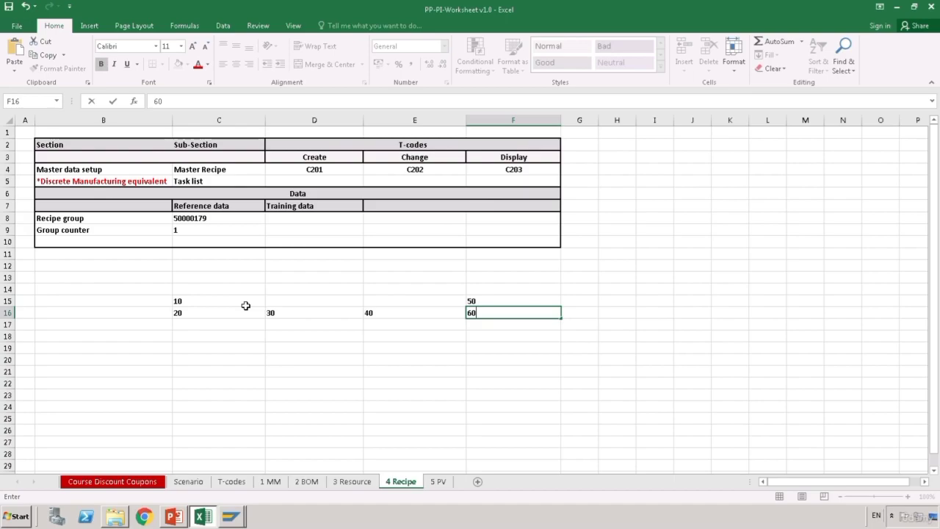
{"action": "key", "text": "Return"}
{"action": "key", "text": "Up"}
{"action": "key", "text": "Right"}
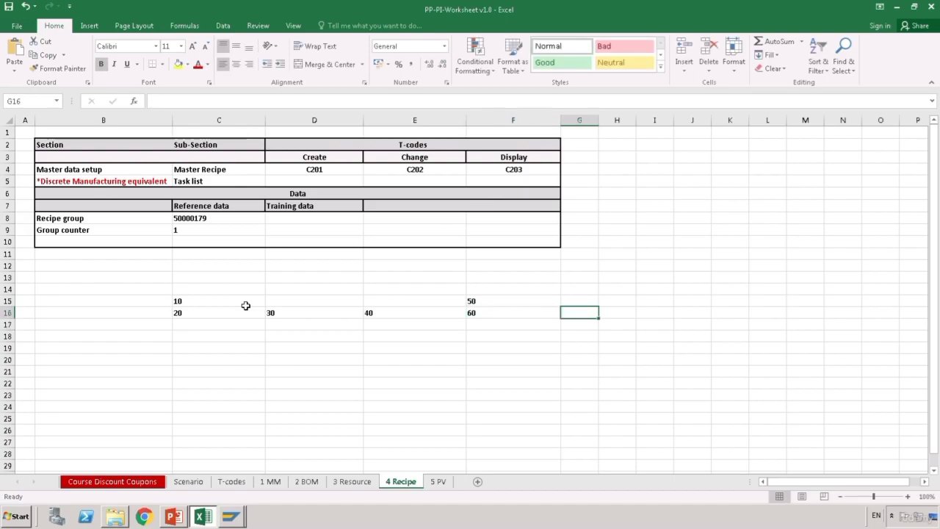
{"action": "key", "text": "Up"}
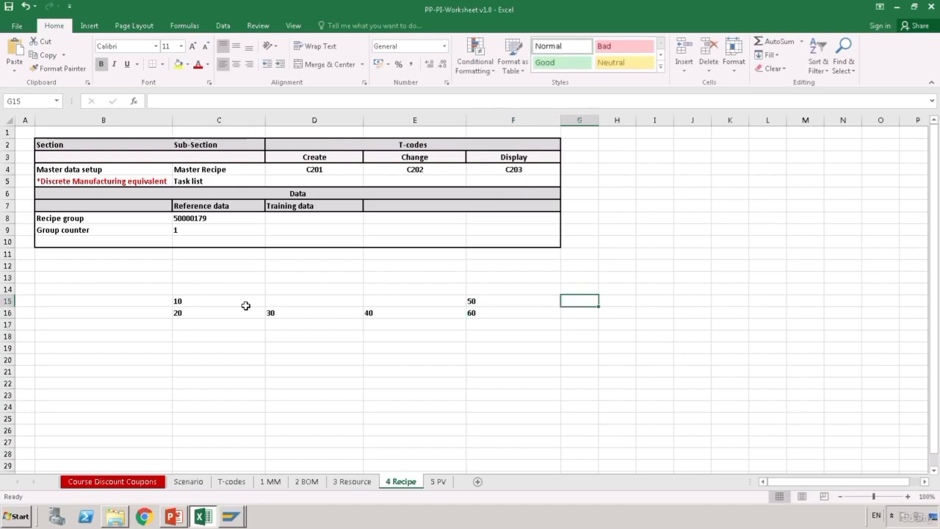
{"action": "type", "text": "70"}
{"action": "key", "text": "Return"}
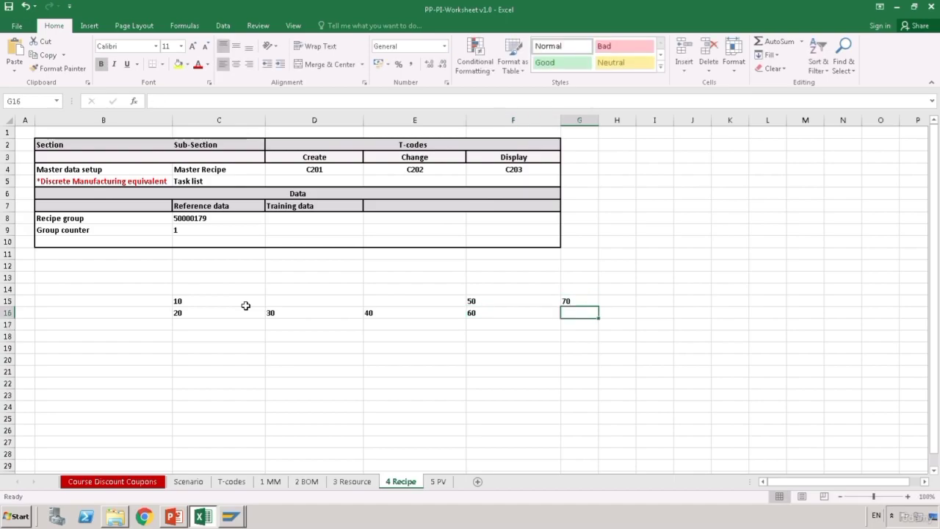
{"action": "type", "text": "80"}
{"action": "key", "text": "Return"}
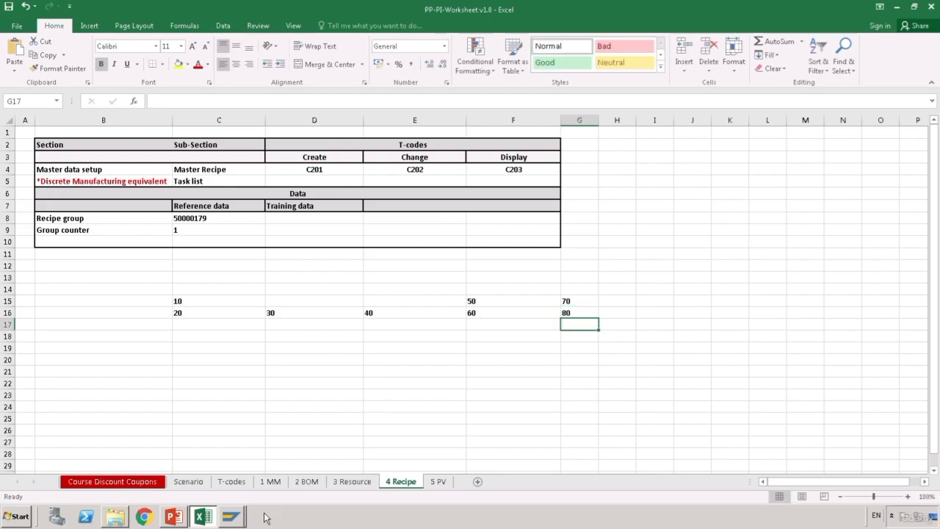
- Glance at the SAP master recipe, then come back and select cell B18
{"action": "mouse_move", "coordinate": [250, 521]}
{"action": "left_click", "coordinate": [257, 490]}
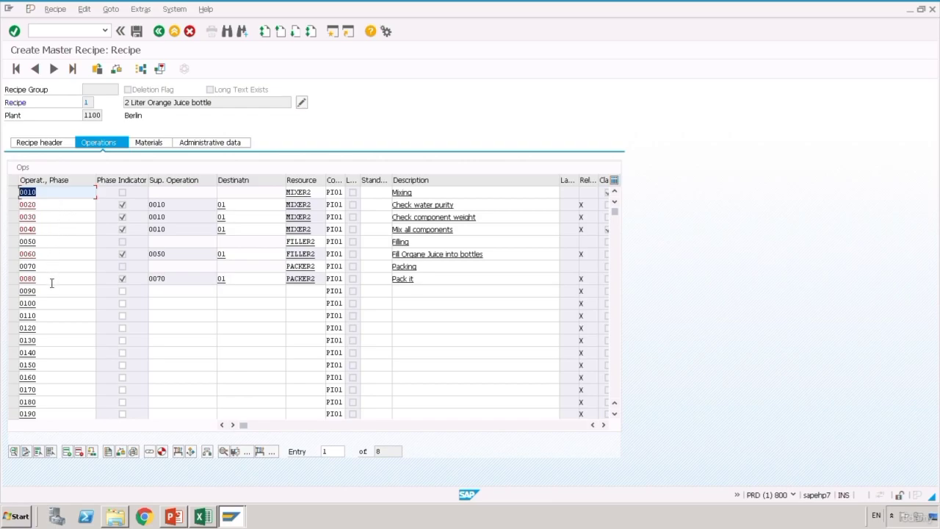
{"action": "left_click", "coordinate": [204, 517]}
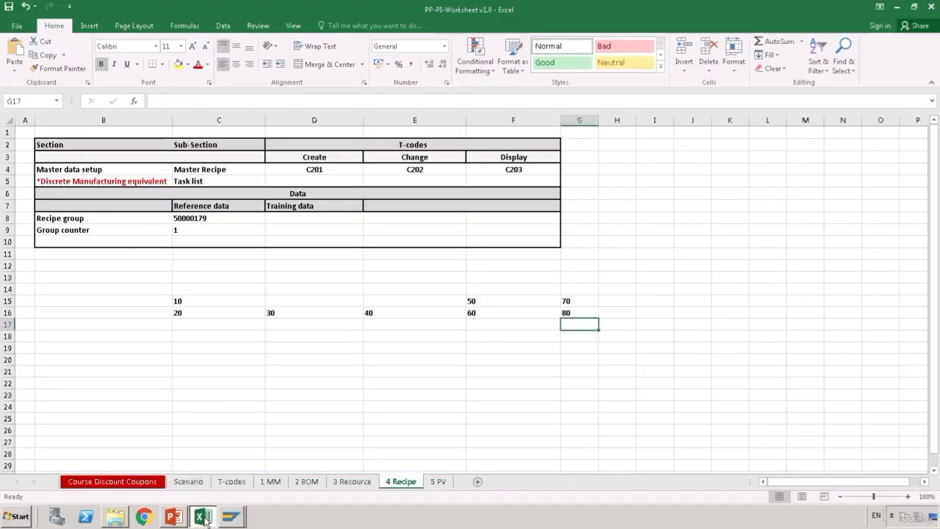
{"action": "left_click", "coordinate": [221, 351]}
{"action": "left_click", "coordinate": [121, 334]}
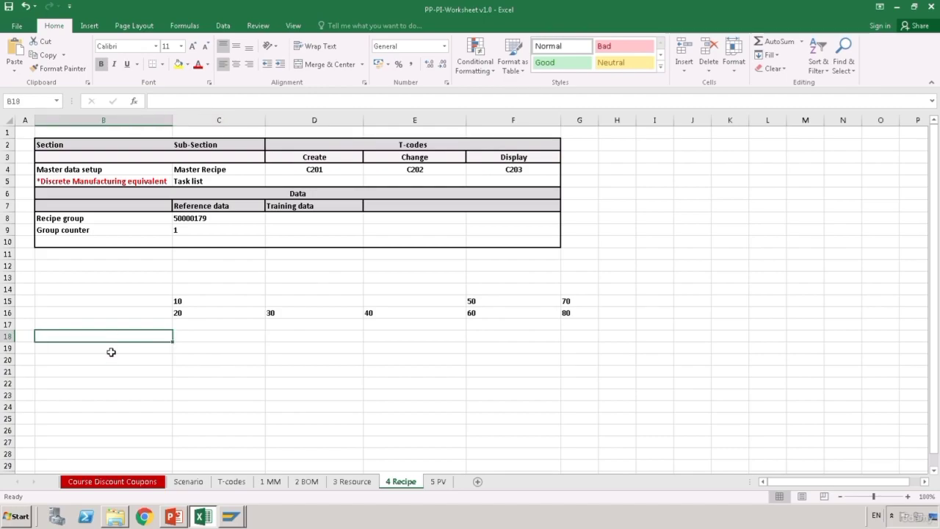
- Enter FS, SS, SF and FF in cells B18 to B21
{"action": "type", "text": "FS"}
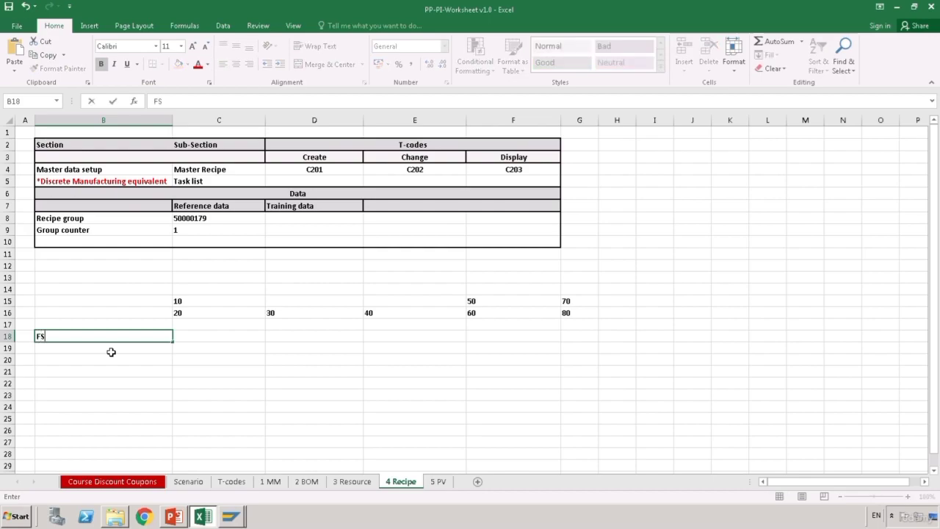
{"action": "key", "text": "Return"}
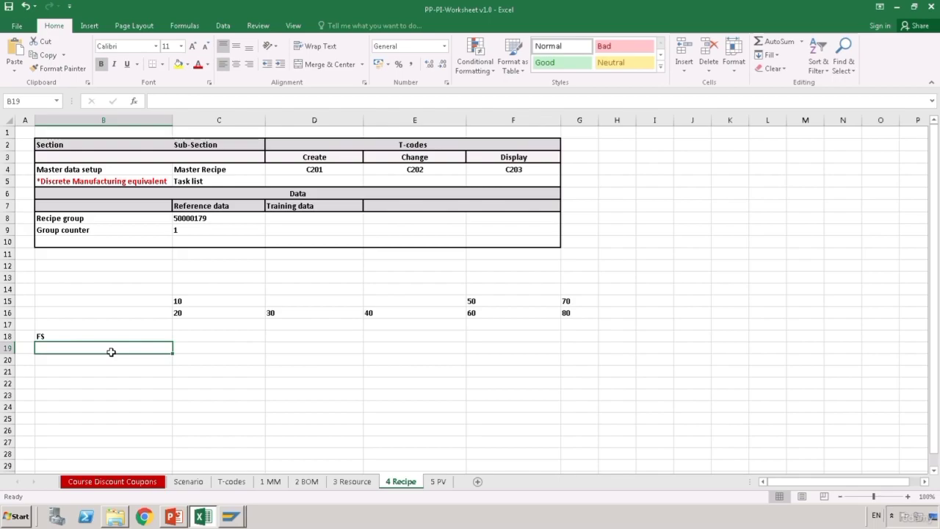
{"action": "type", "text": "SS"}
{"action": "key", "text": "Return"}
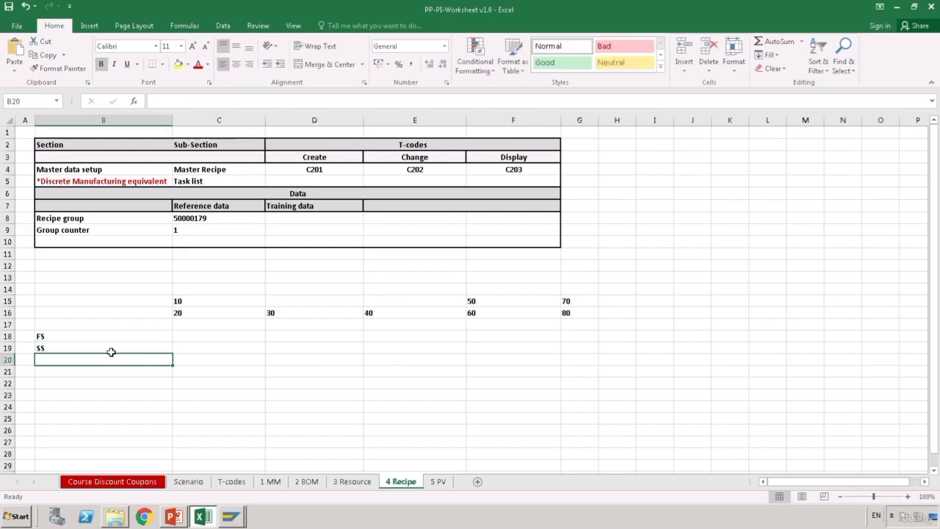
{"action": "type", "text": "SS"}
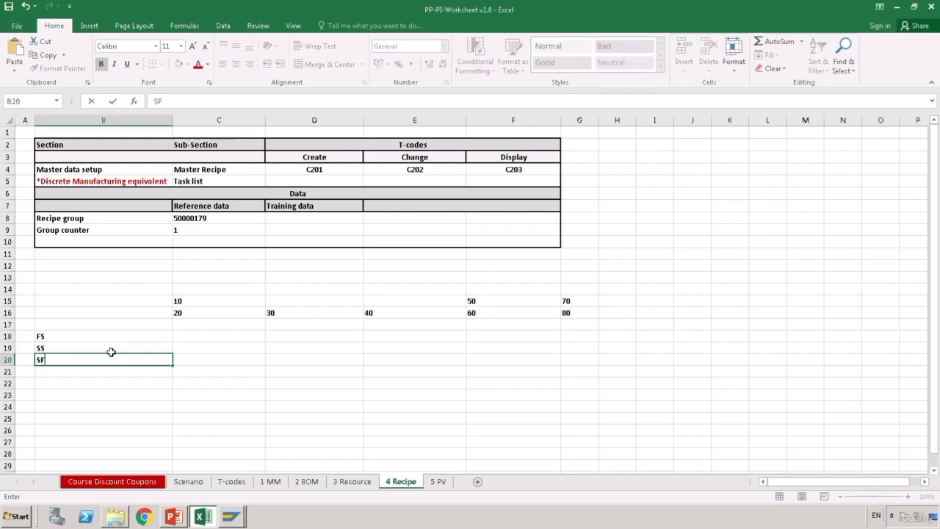
{"action": "key", "text": "Return"}
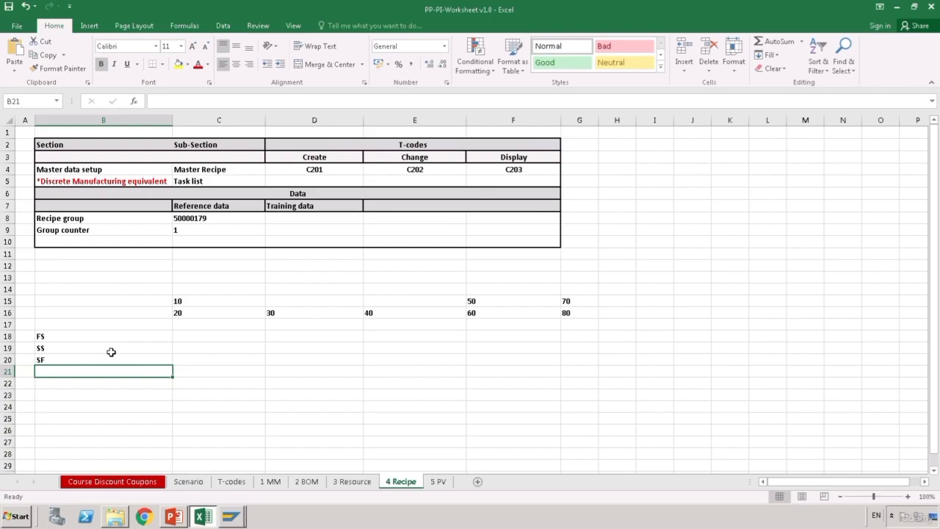
{"action": "type", "text": "FS"}
{"action": "key", "text": "Return"}
{"action": "key", "text": "Up"}
{"action": "key", "text": "Up"}
{"action": "key", "text": "Up"}
{"action": "key", "text": "Up"}
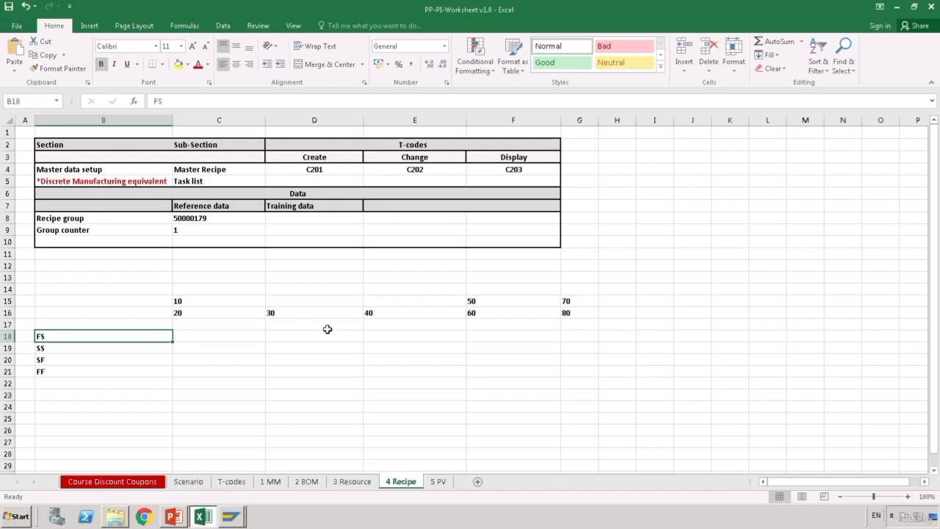
- Point out phases 20, 30, 40, 60 and 80 along row 16
{"action": "left_click", "coordinate": [226, 326]}
{"action": "left_click", "coordinate": [209, 318]}
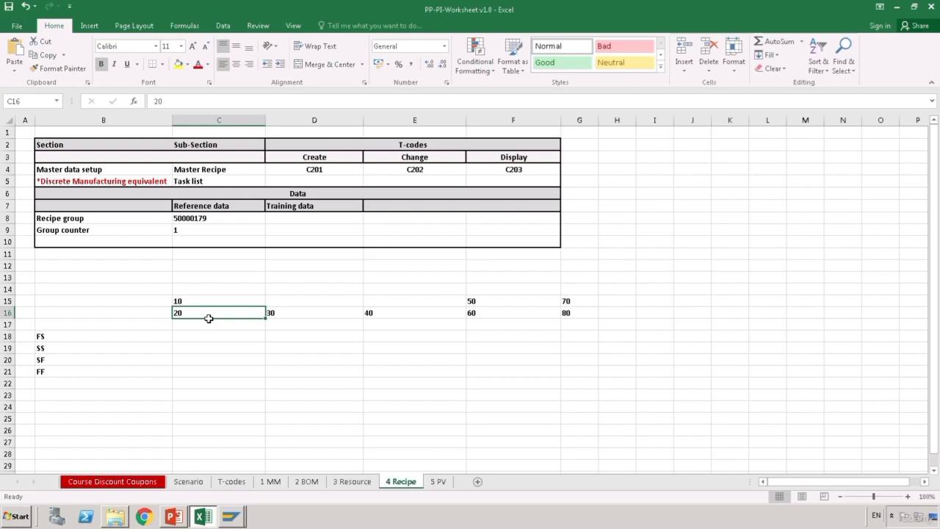
{"action": "left_click", "coordinate": [300, 318]}
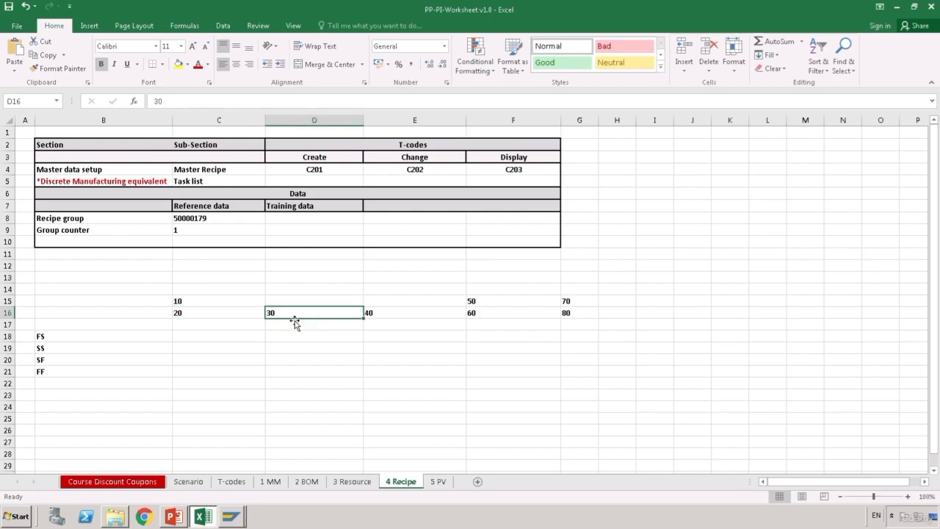
{"action": "left_click", "coordinate": [378, 320]}
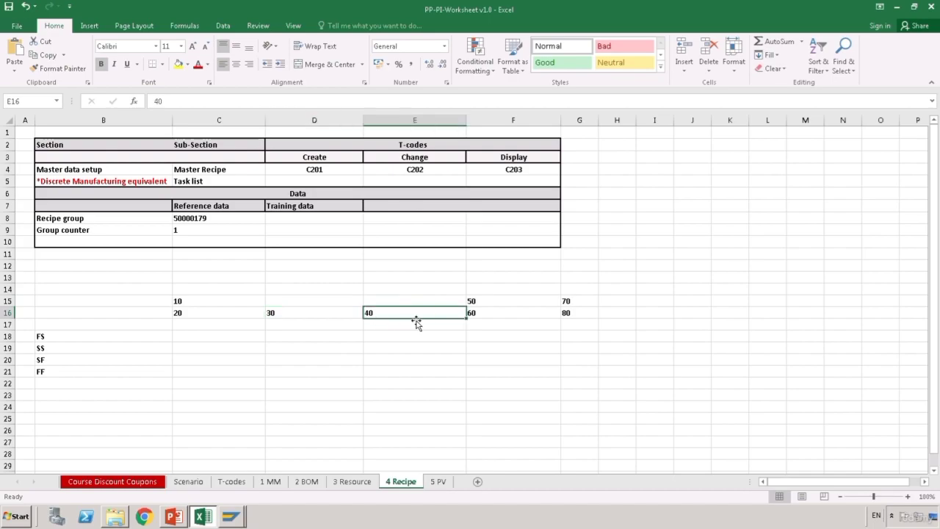
{"action": "left_click", "coordinate": [497, 320]}
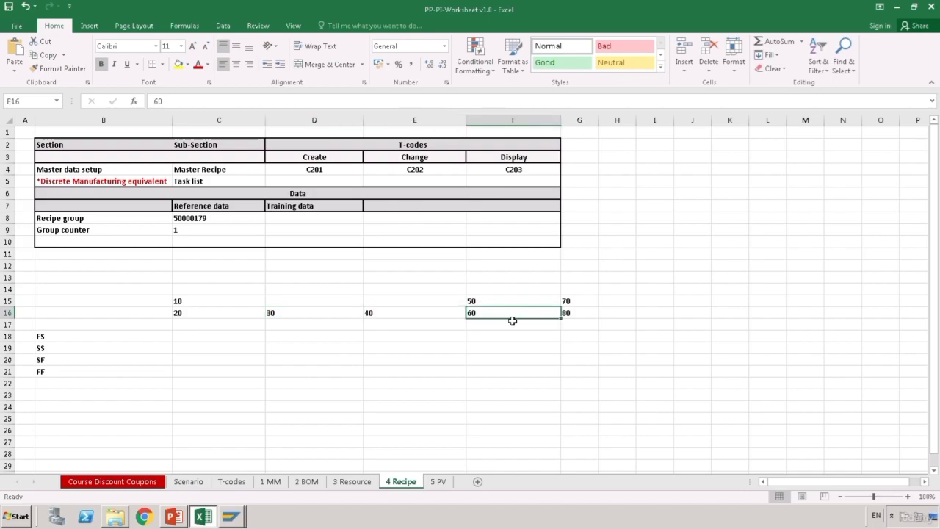
{"action": "left_click", "coordinate": [590, 318]}
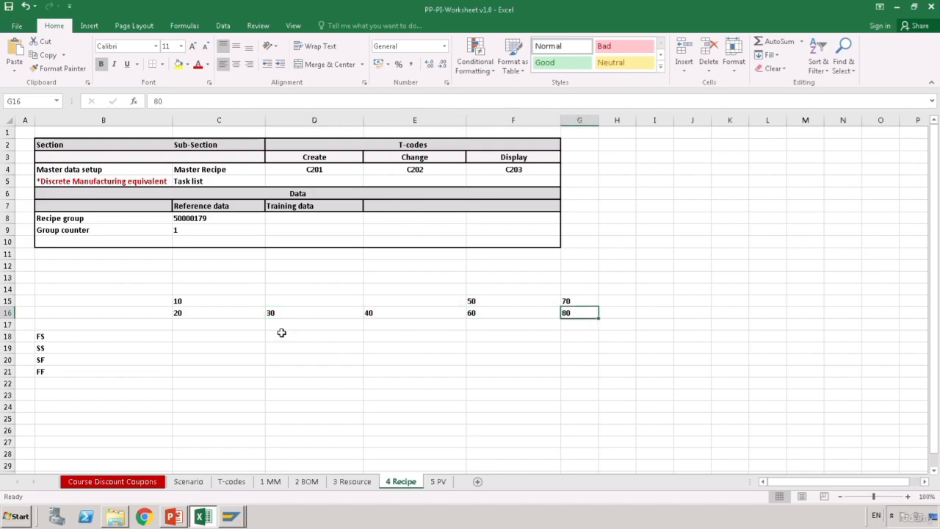
{"action": "left_click", "coordinate": [220, 320]}
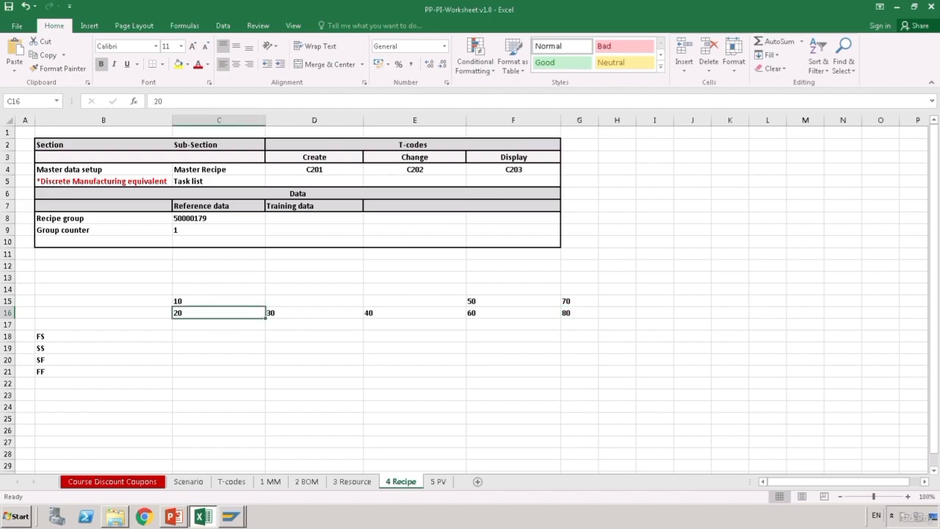
- Open phase 0020's relationships and keep relationship type FS in the first row
{"action": "mouse_move", "coordinate": [258, 520]}
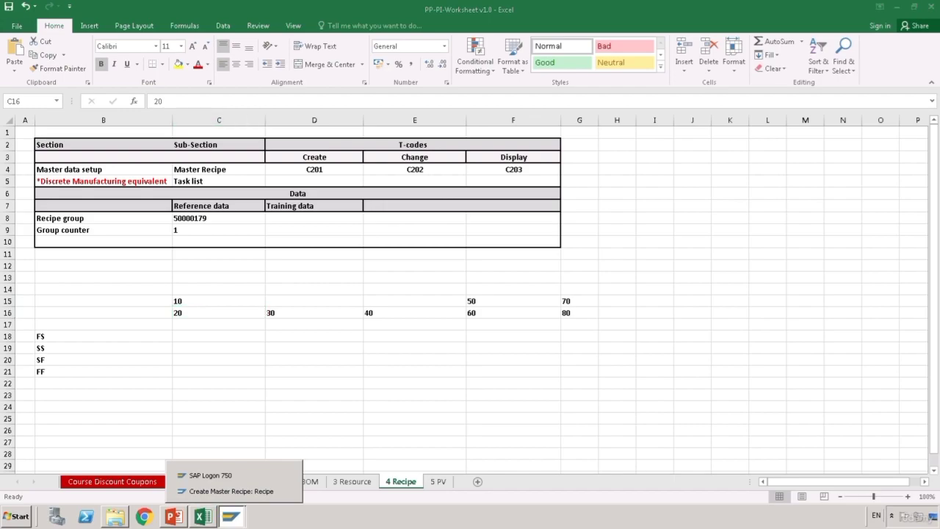
{"action": "left_click", "coordinate": [273, 498]}
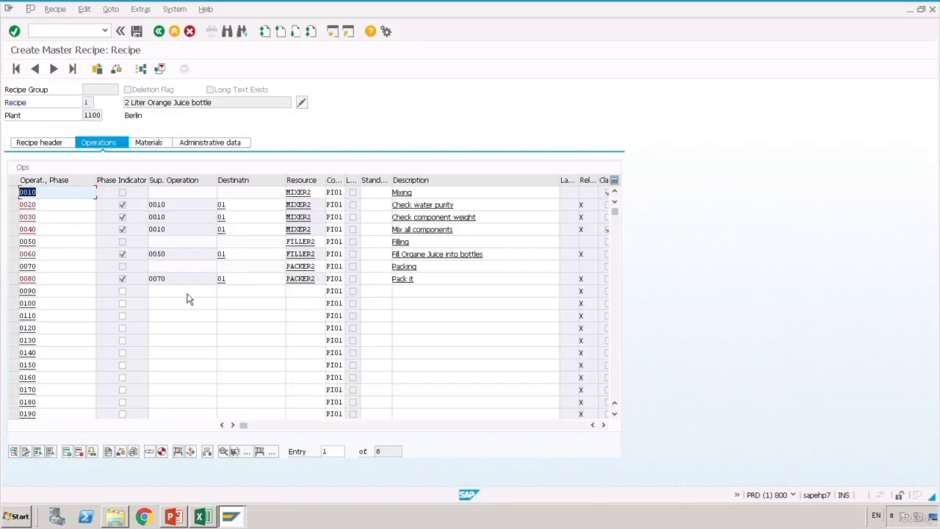
{"action": "left_click", "coordinate": [13, 206]}
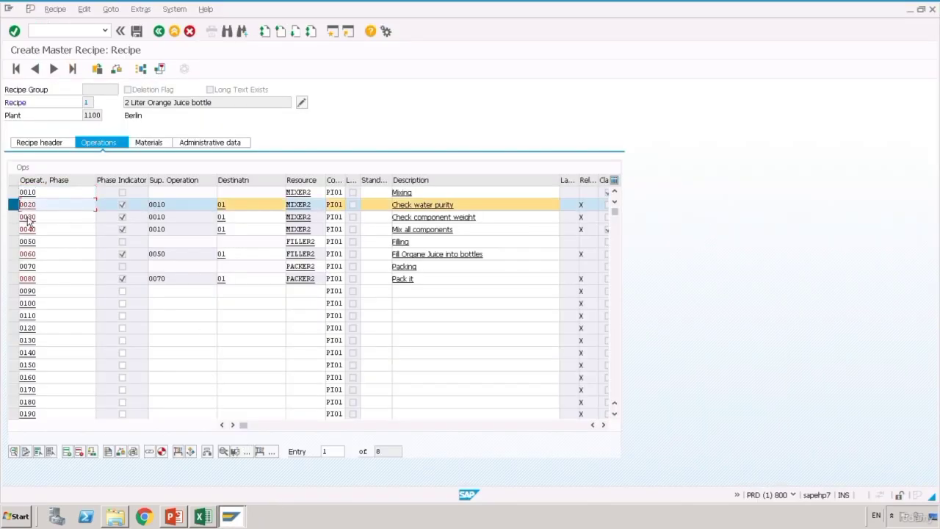
{"action": "left_click", "coordinate": [157, 461]}
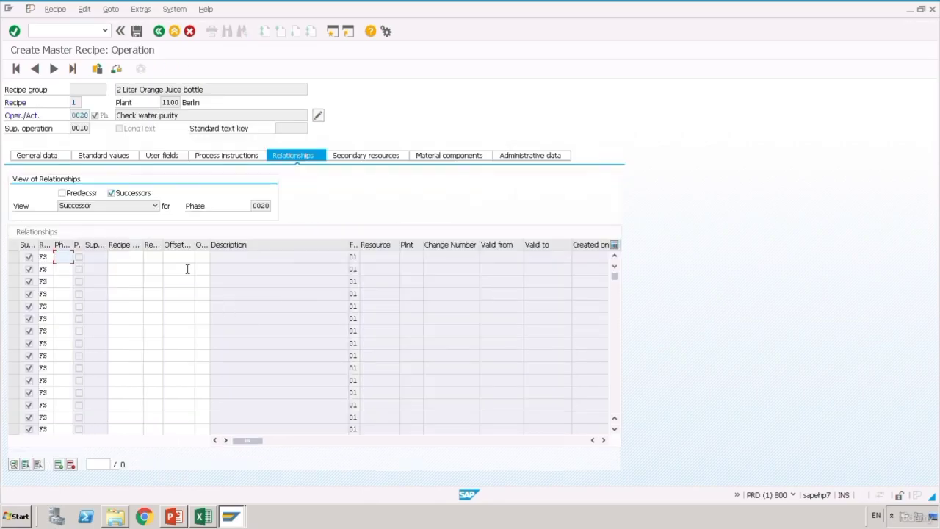
{"action": "left_click", "coordinate": [51, 258]}
{"action": "left_click", "coordinate": [58, 258]}
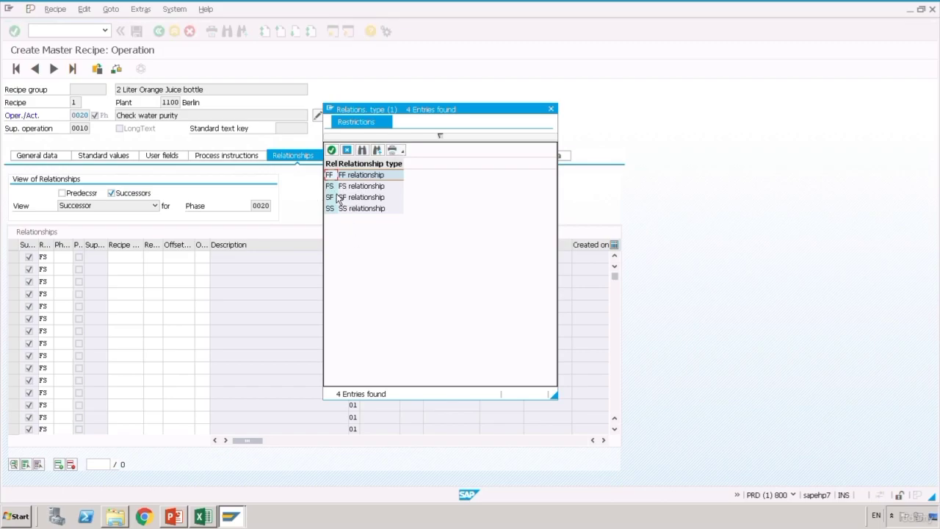
{"action": "key", "text": "Down"}
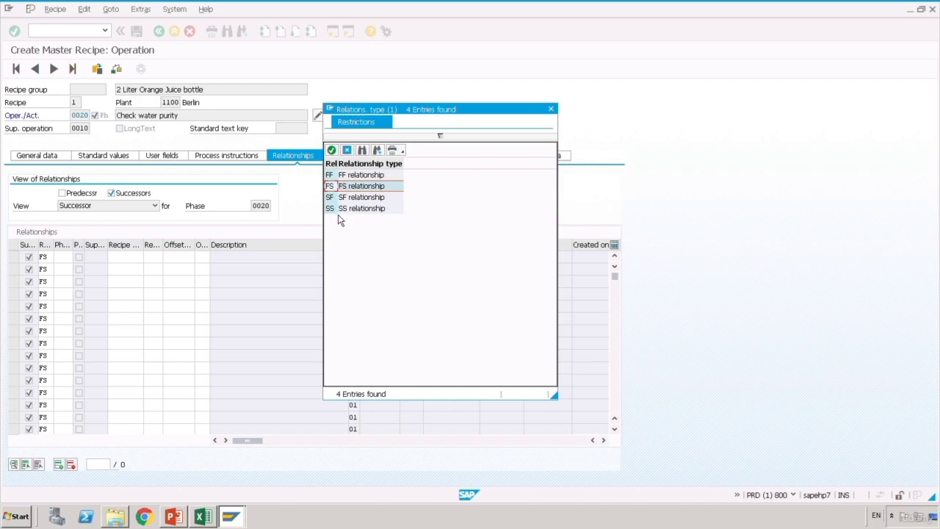
{"action": "left_click", "coordinate": [551, 109]}
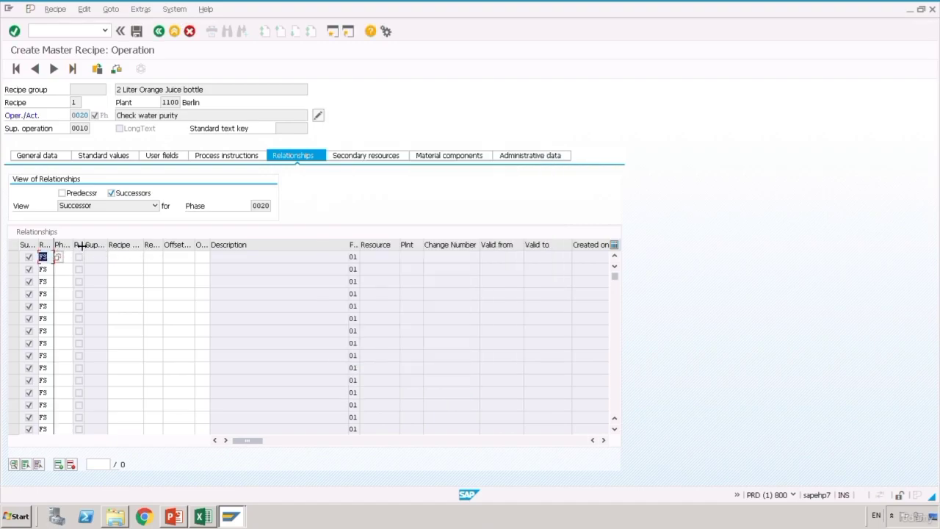
{"action": "left_click_drag", "start_coordinate": [120, 246], "coordinate": [116, 245]}
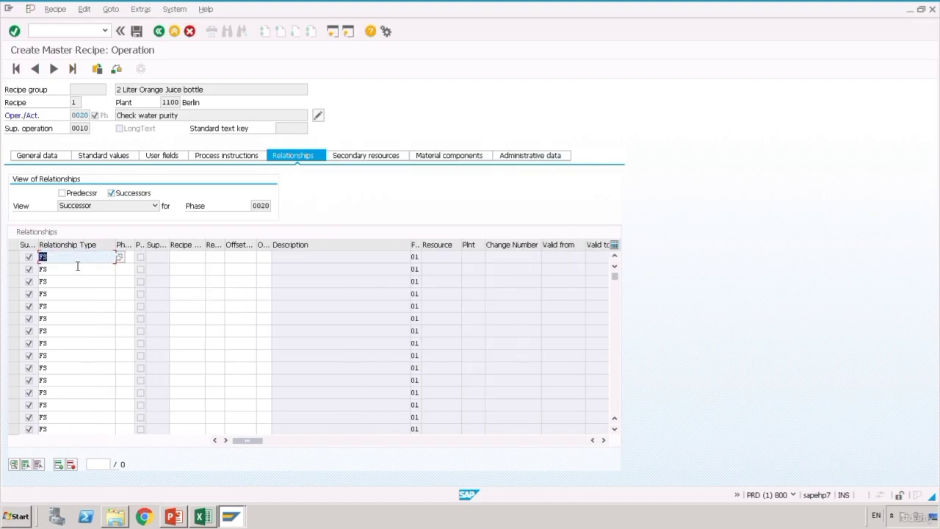
{"action": "left_click", "coordinate": [132, 257]}
{"action": "left_click_drag", "start_coordinate": [138, 247], "coordinate": [183, 242]}
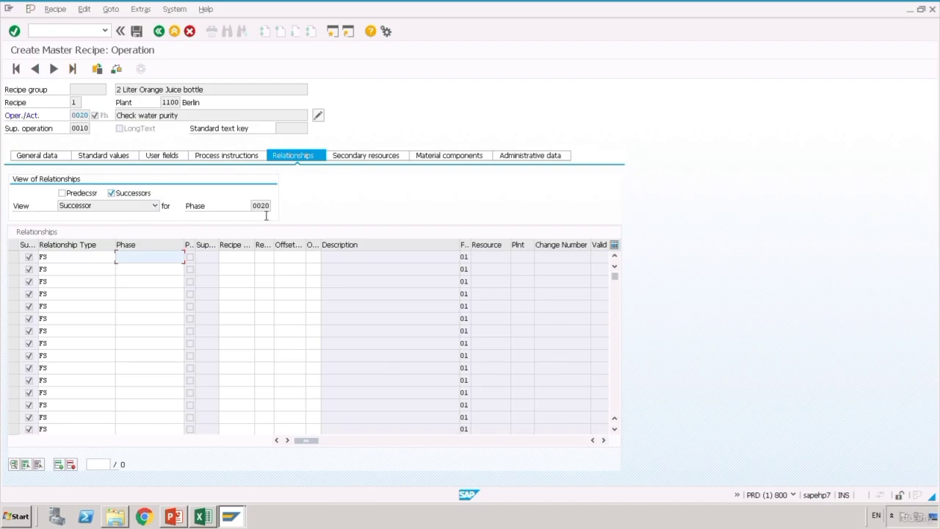
- Confirm the next phase number in Excel and enter 0030 as phase 0020's successor
{"action": "left_click", "coordinate": [204, 517]}
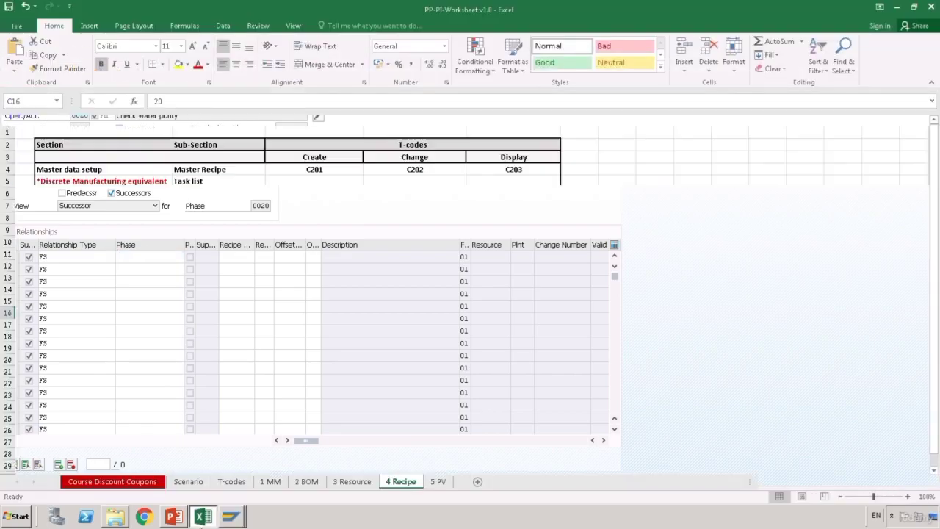
{"action": "left_click", "coordinate": [293, 315]}
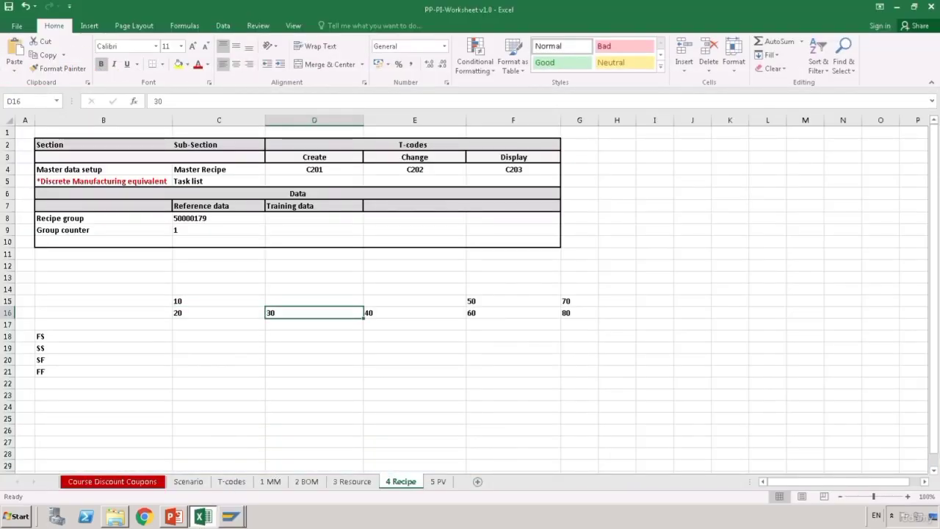
{"action": "mouse_move", "coordinate": [232, 518]}
{"action": "left_click", "coordinate": [242, 479]}
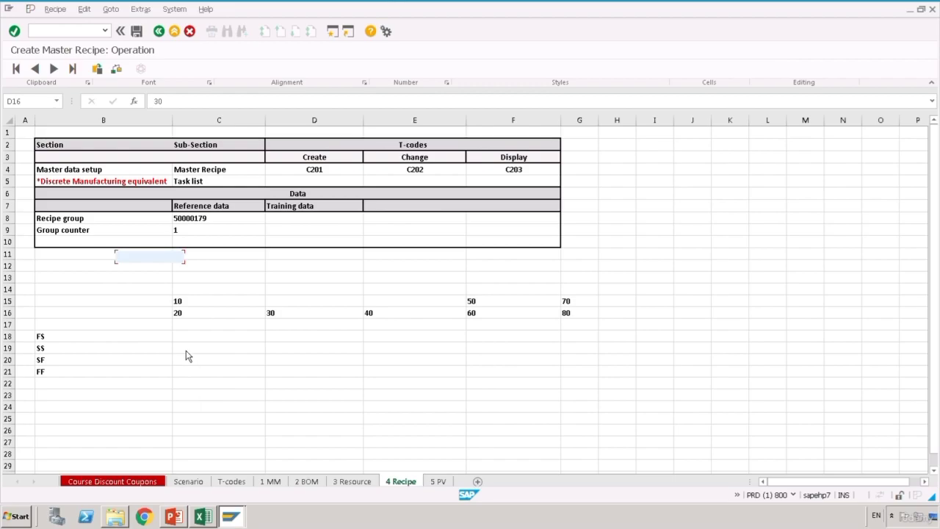
{"action": "type", "text": "0030"}
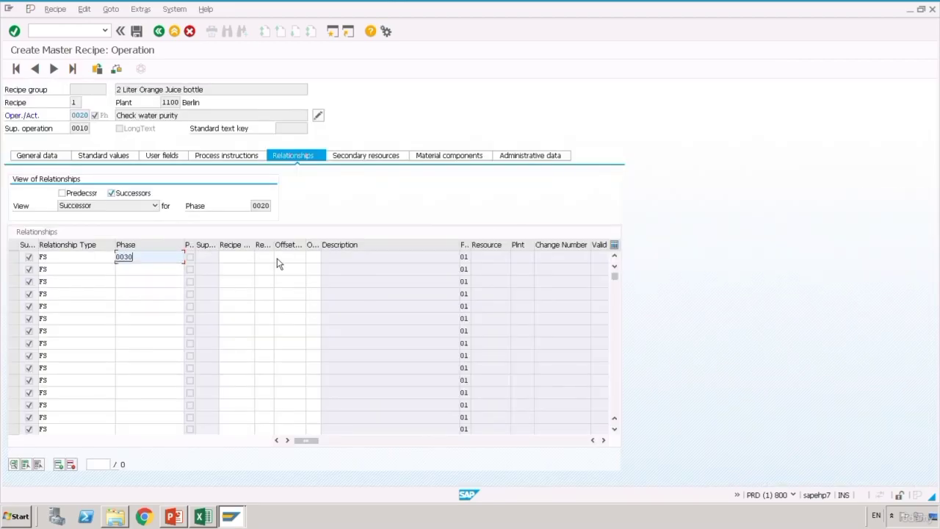
{"action": "left_click", "coordinate": [277, 258]}
{"action": "key", "text": "Return"}
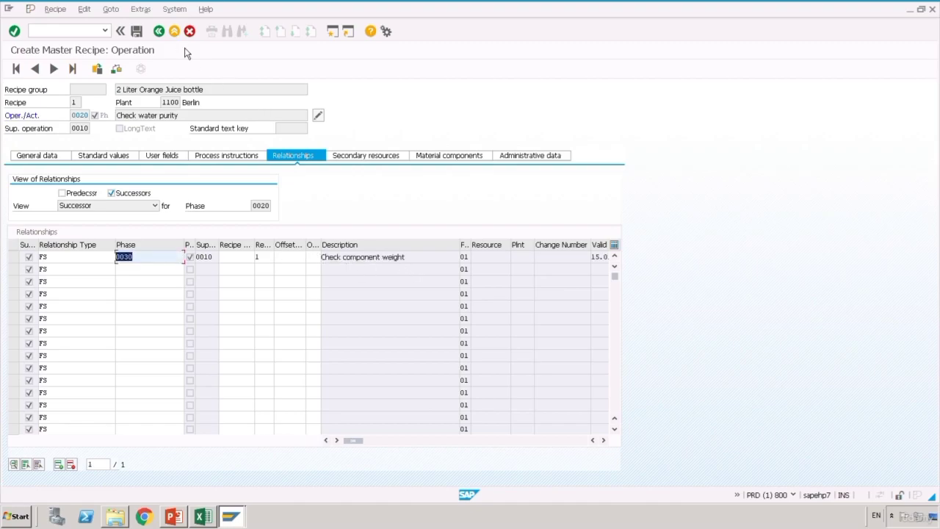
{"action": "left_click", "coordinate": [158, 32]}
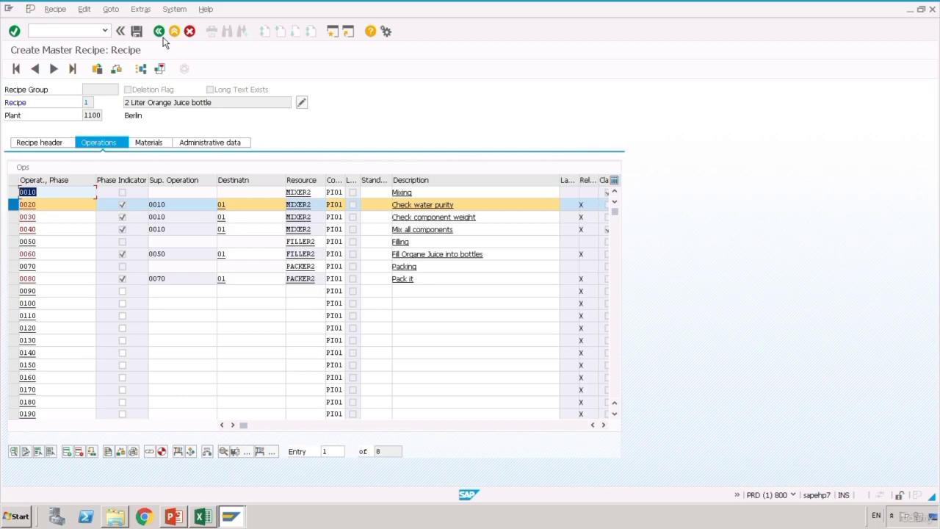
- Enter 0040 'Mix all components' as phase 0030's successor, then select phase 0040
{"action": "left_click", "coordinate": [13, 204]}
{"action": "left_click", "coordinate": [13, 217]}
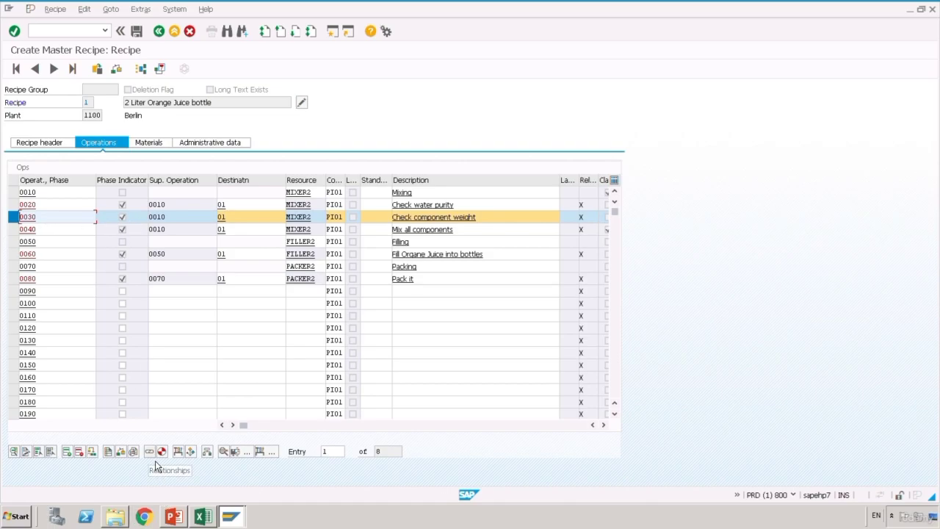
{"action": "left_click", "coordinate": [154, 460]}
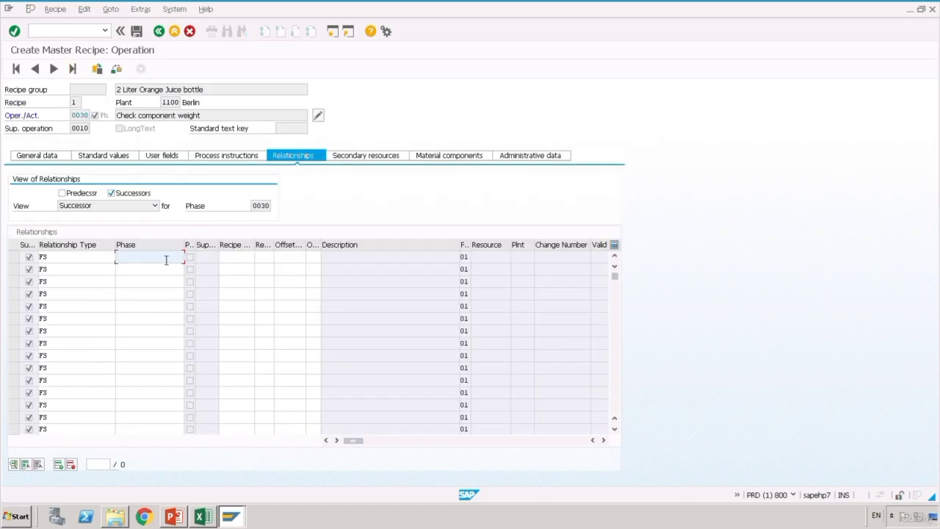
{"action": "type", "text": "00"}
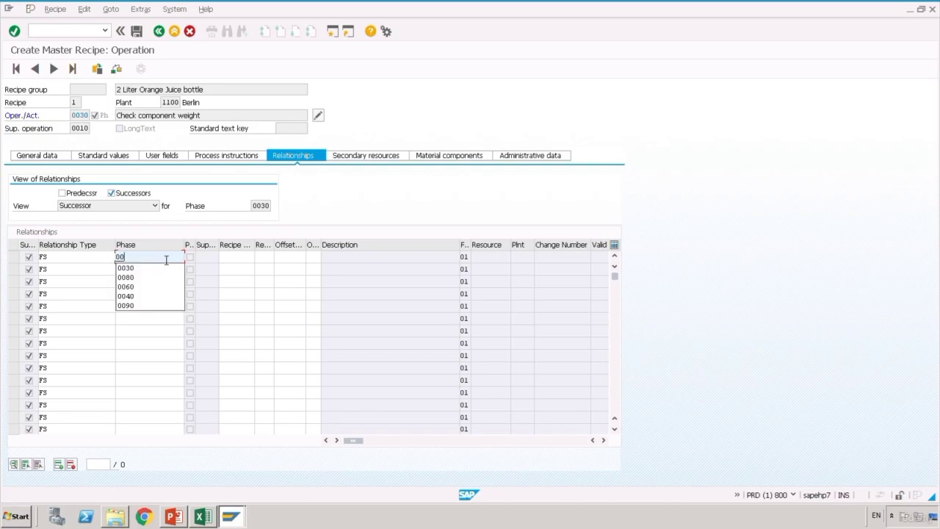
{"action": "type", "text": "40"}
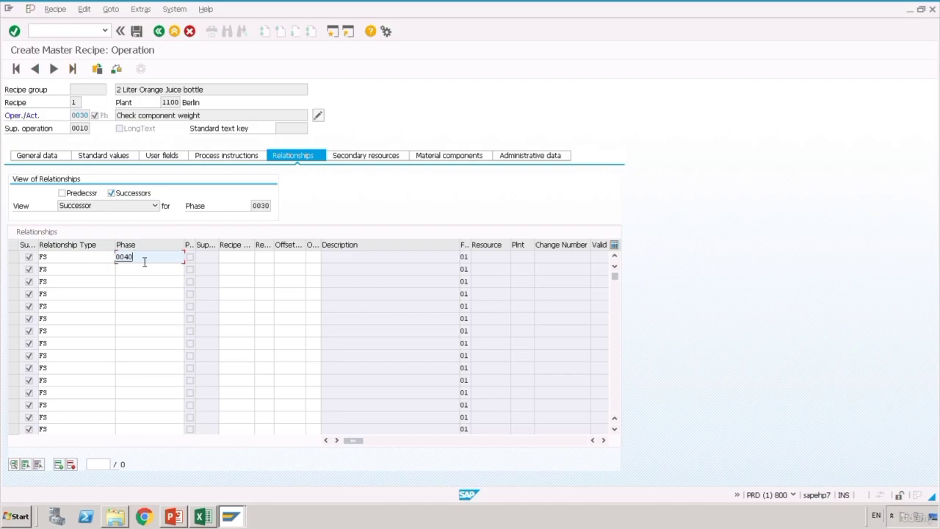
{"action": "key", "text": "Return"}
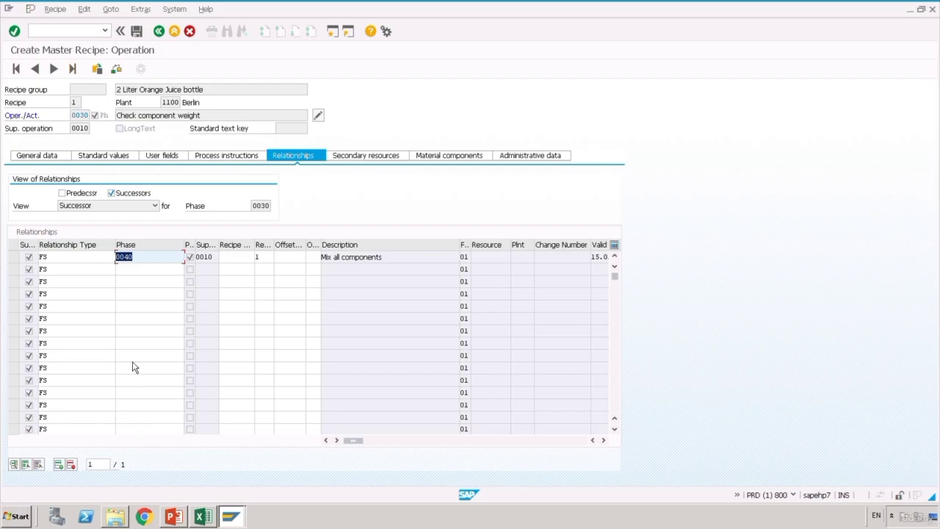
{"action": "left_click", "coordinate": [161, 34]}
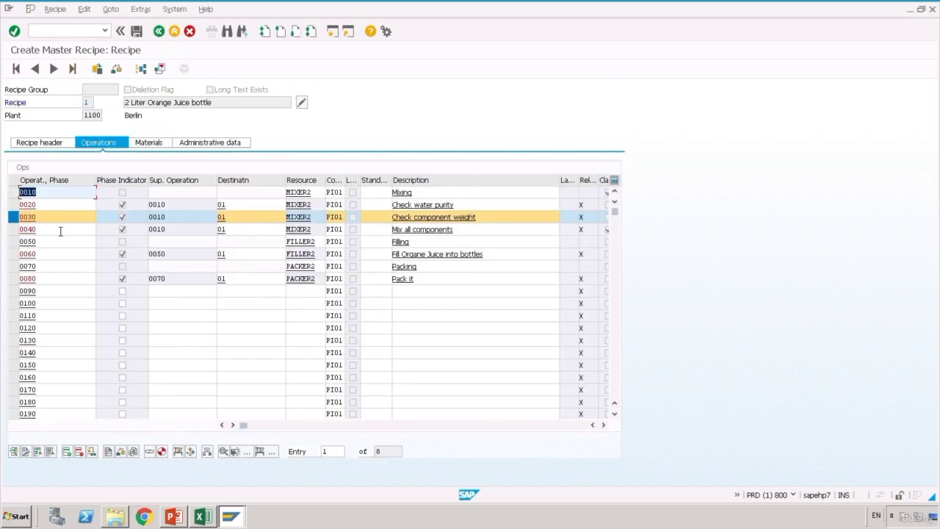
{"action": "left_click", "coordinate": [14, 216]}
{"action": "left_click", "coordinate": [13, 230]}
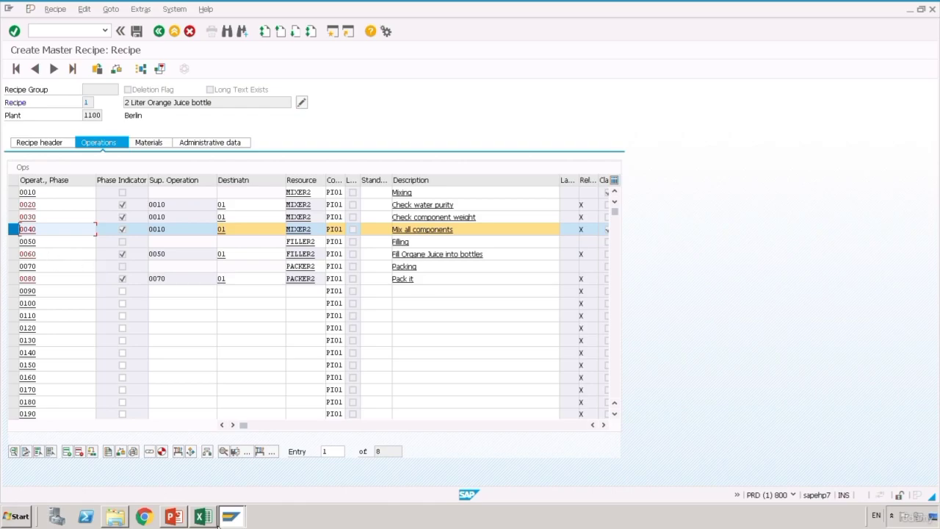
{"action": "left_click", "coordinate": [211, 520]}
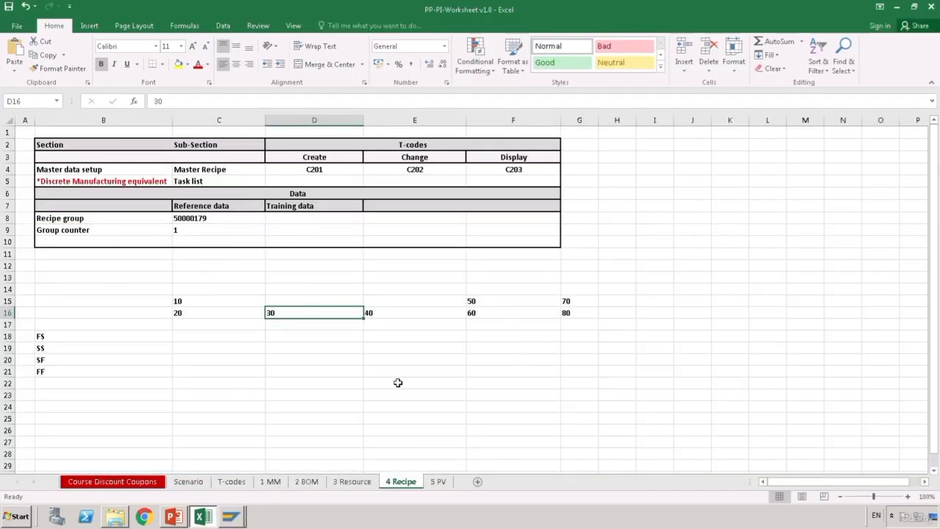
- Using the worksheet's phase numbers, make phase 0060 the successor of phase 0040
{"action": "left_click", "coordinate": [388, 313]}
{"action": "left_click", "coordinate": [489, 317]}
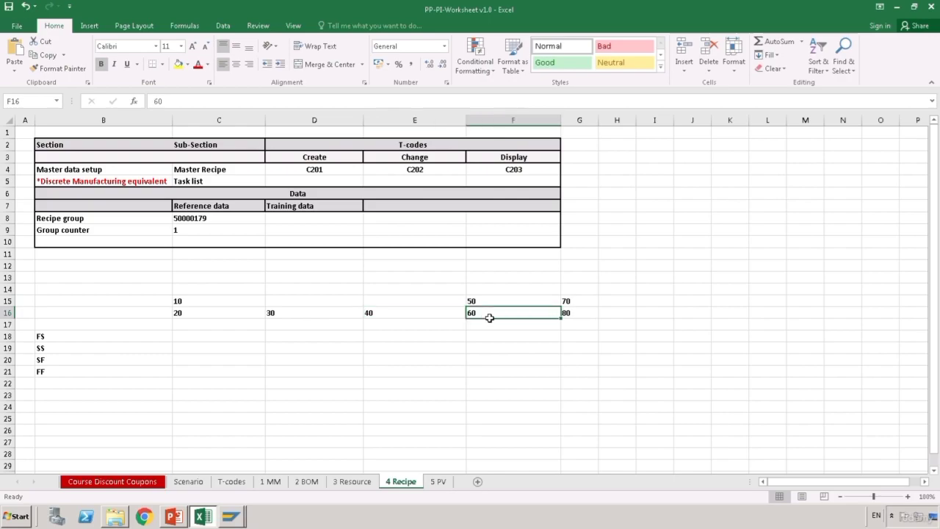
{"action": "left_click", "coordinate": [232, 516]}
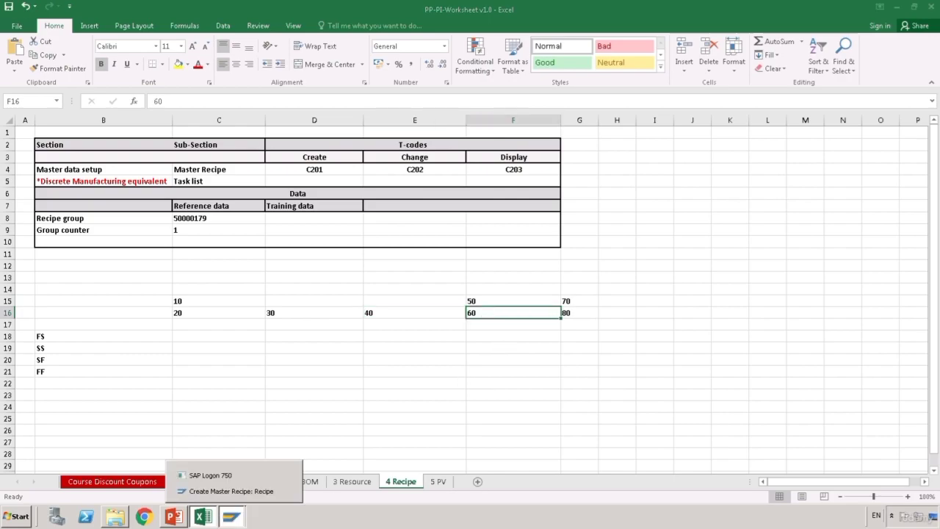
{"action": "left_click", "coordinate": [263, 492]}
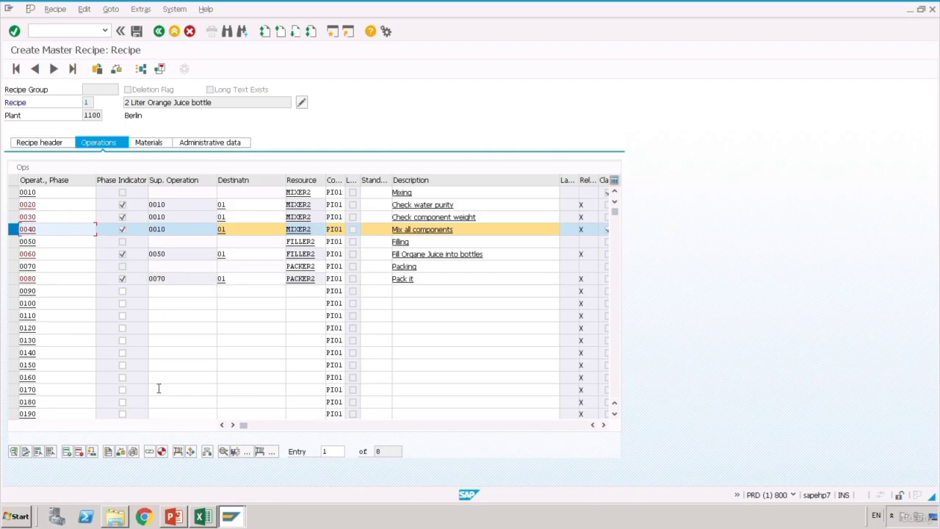
{"action": "left_click", "coordinate": [153, 455]}
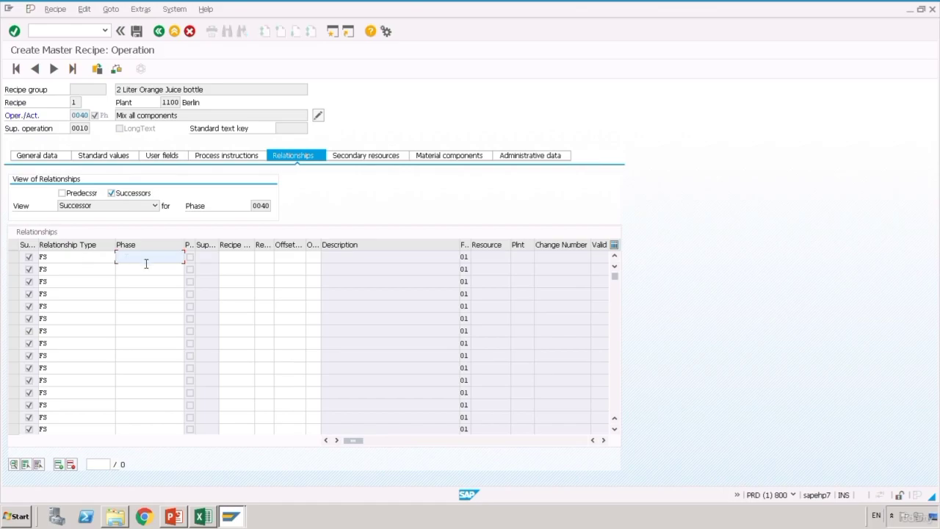
{"action": "type", "text": "0060"}
{"action": "key", "text": "Return"}
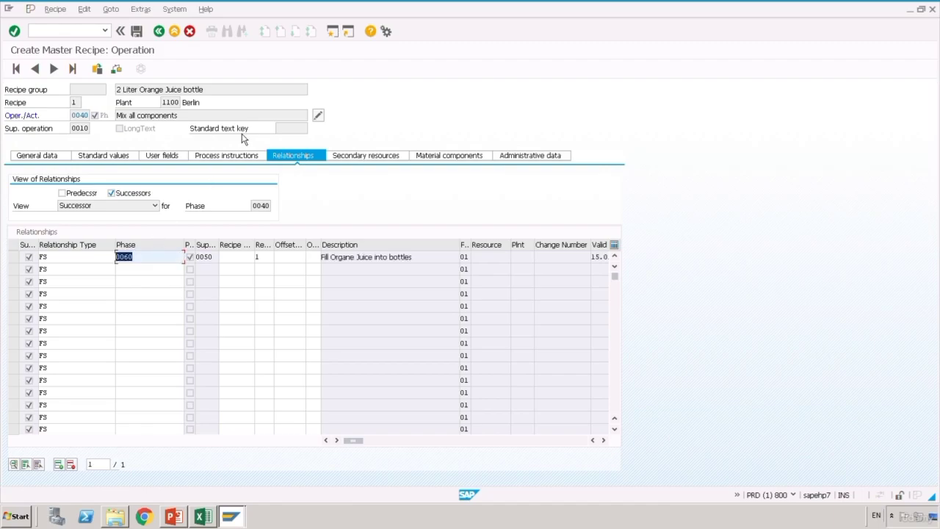
{"action": "left_click", "coordinate": [159, 32]}
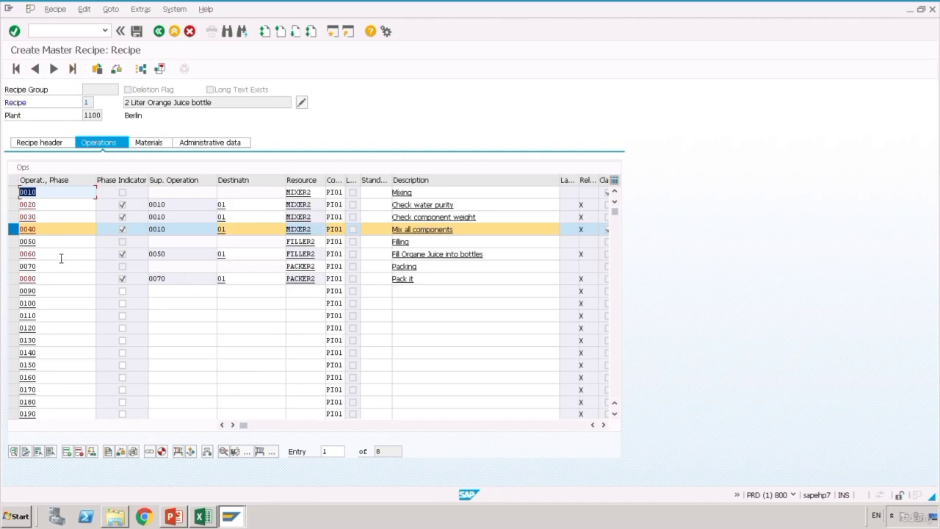
- Enter 0080 as the successor phase in phase 0060's relationships
{"action": "left_click", "coordinate": [17, 235]}
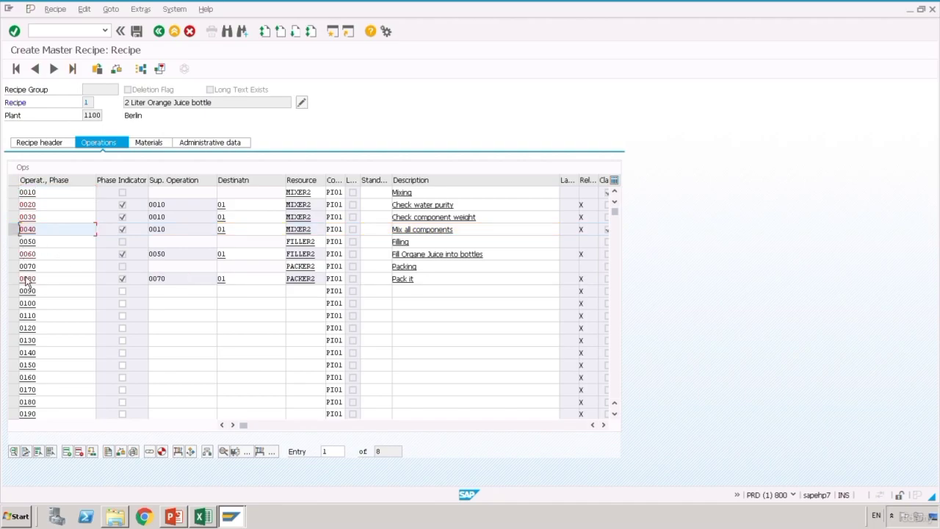
{"action": "left_click", "coordinate": [14, 255]}
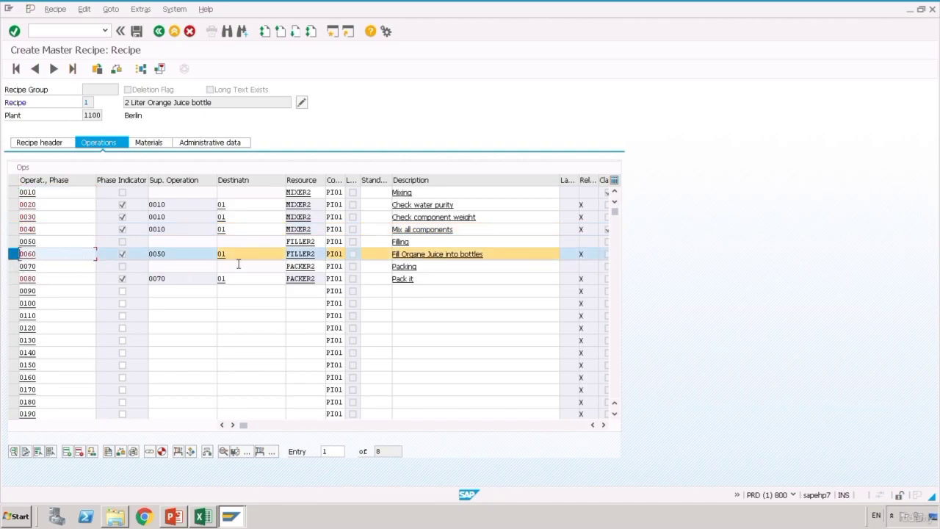
{"action": "left_click", "coordinate": [156, 459]}
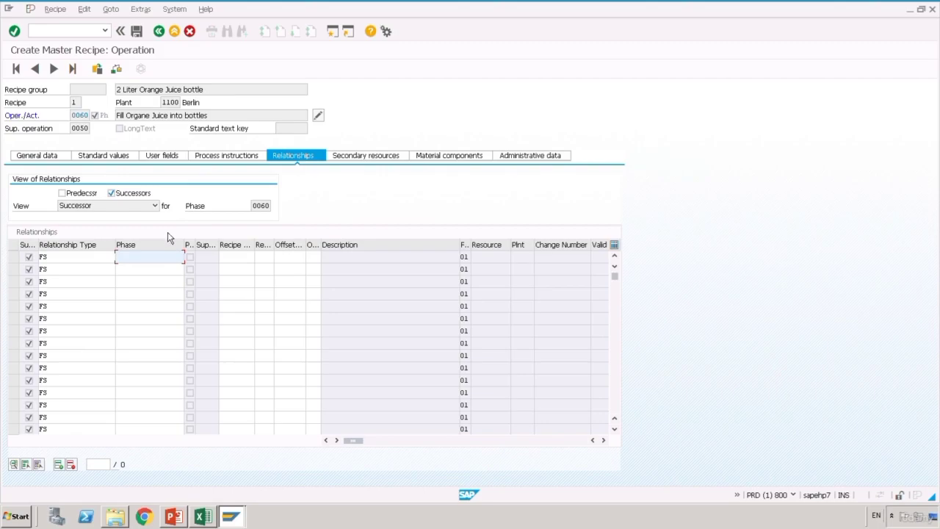
{"action": "type", "text": "006"}
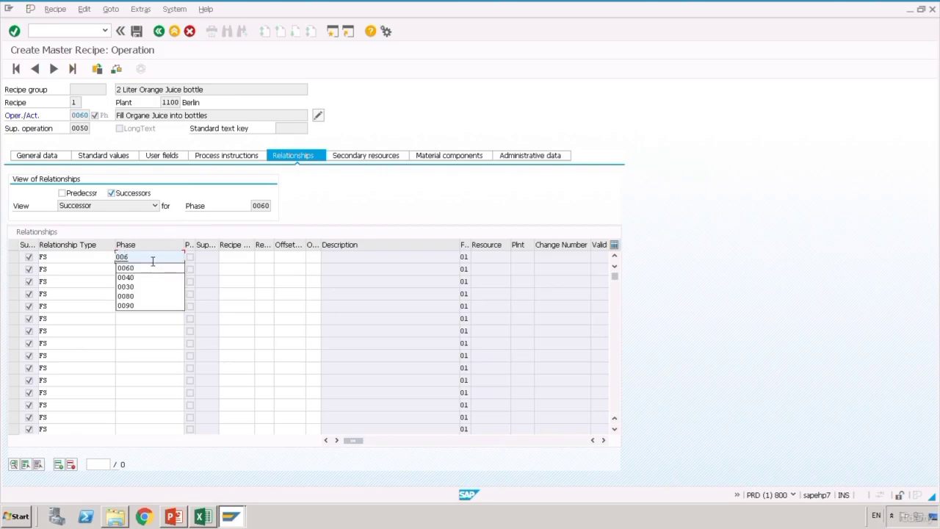
{"action": "type", "text": "0"}
{"action": "key", "text": "BackSpace"}
{"action": "key", "text": "BackSpace"}
{"action": "type", "text": "6"}
{"action": "key", "text": "BackSpace"}
{"action": "type", "text": "80"}
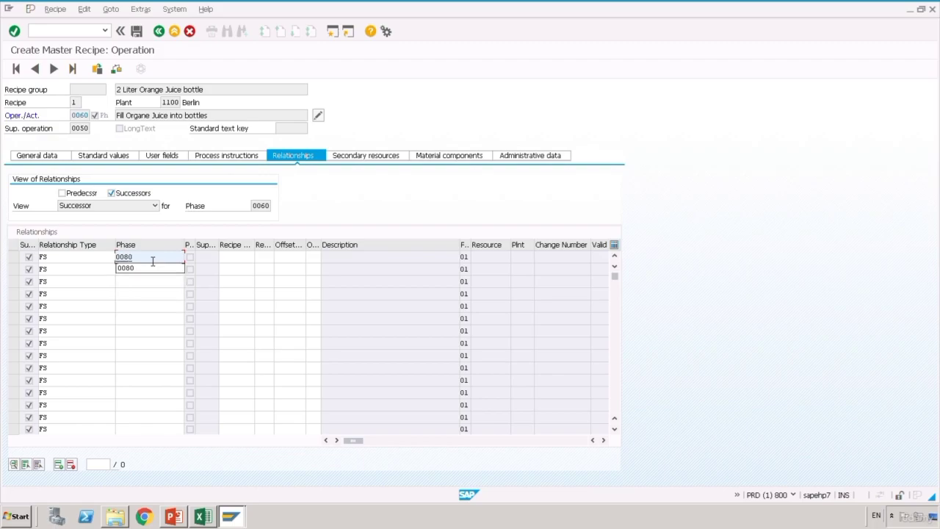
{"action": "key", "text": "Return"}
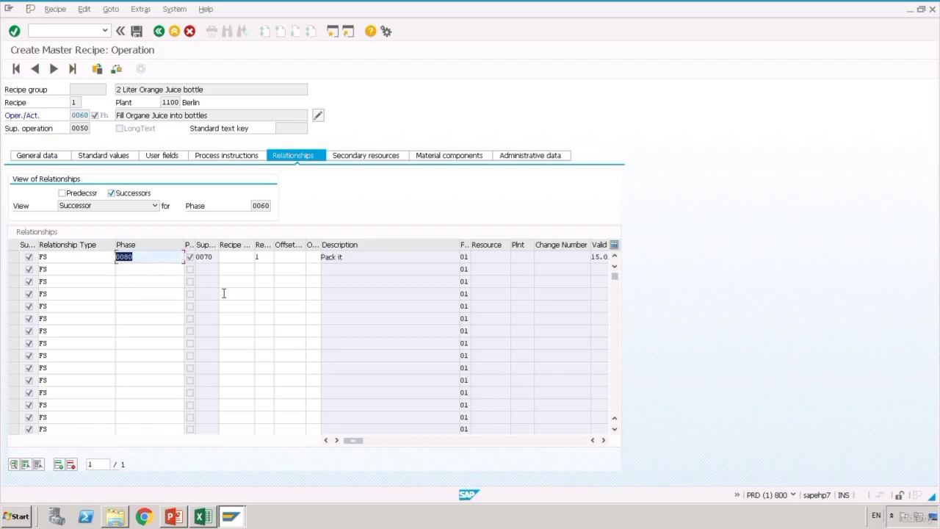
{"action": "left_click", "coordinate": [159, 32]}
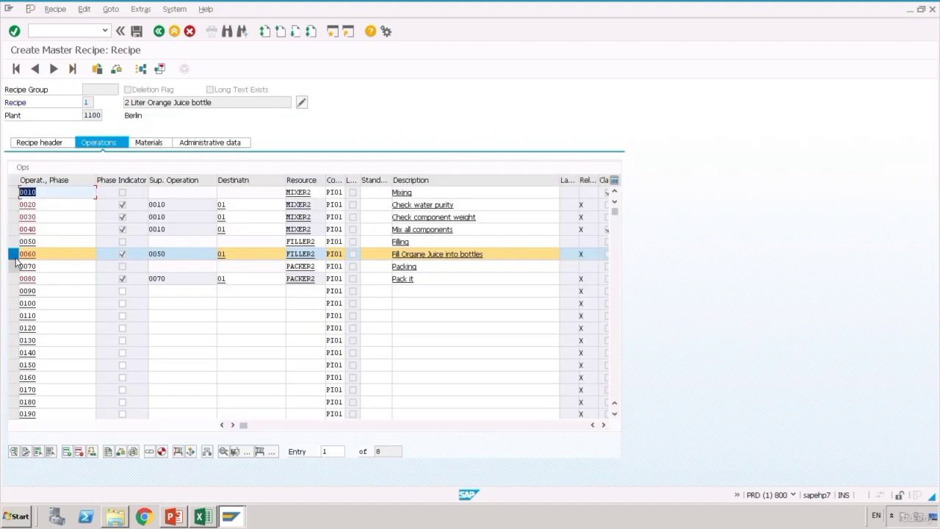
- Verify that phase 0080 Pack it lists 0060 as its FS predecessor
{"action": "left_click", "coordinate": [14, 254]}
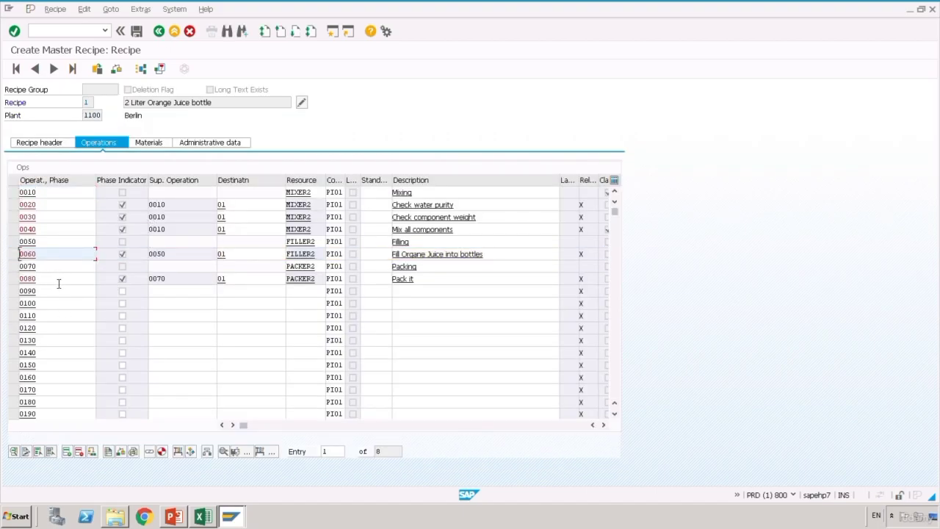
{"action": "left_click", "coordinate": [14, 279]}
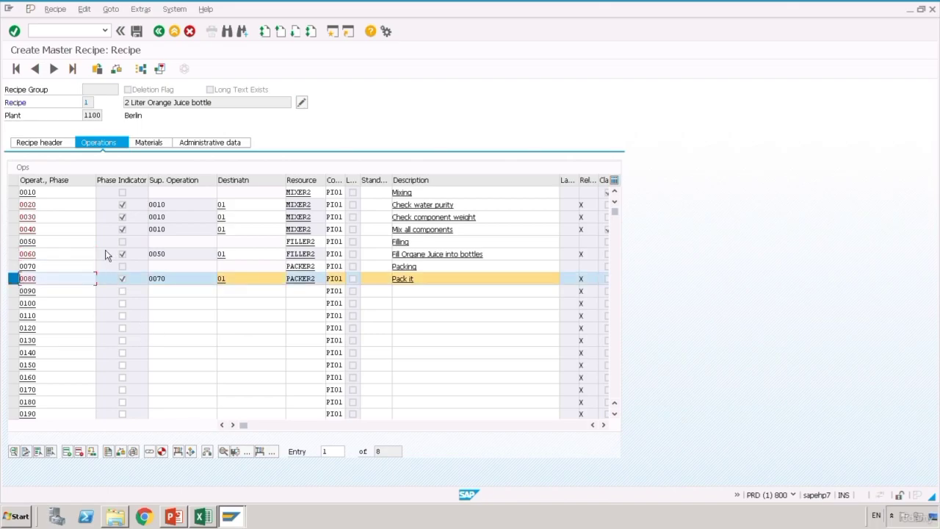
{"action": "left_click", "coordinate": [156, 456]}
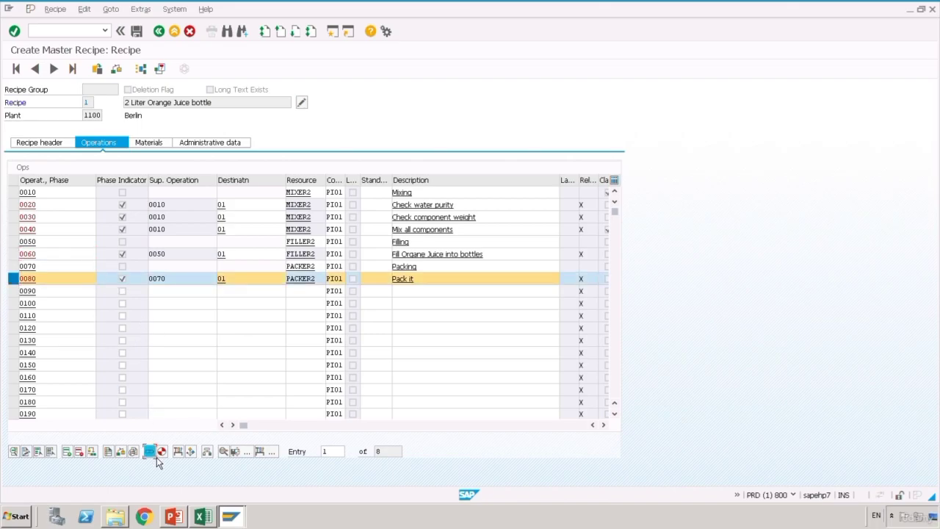
{"action": "left_click", "coordinate": [158, 454]}
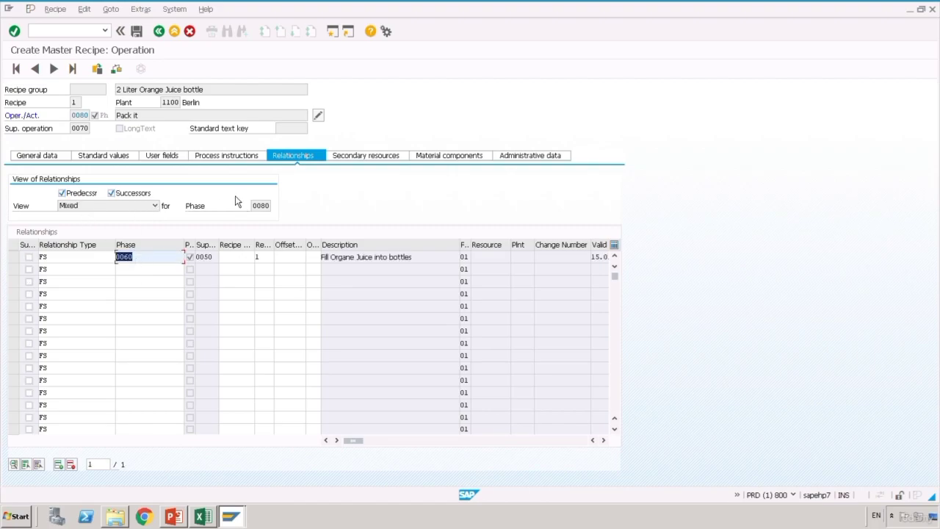
{"action": "left_click", "coordinate": [162, 37]}
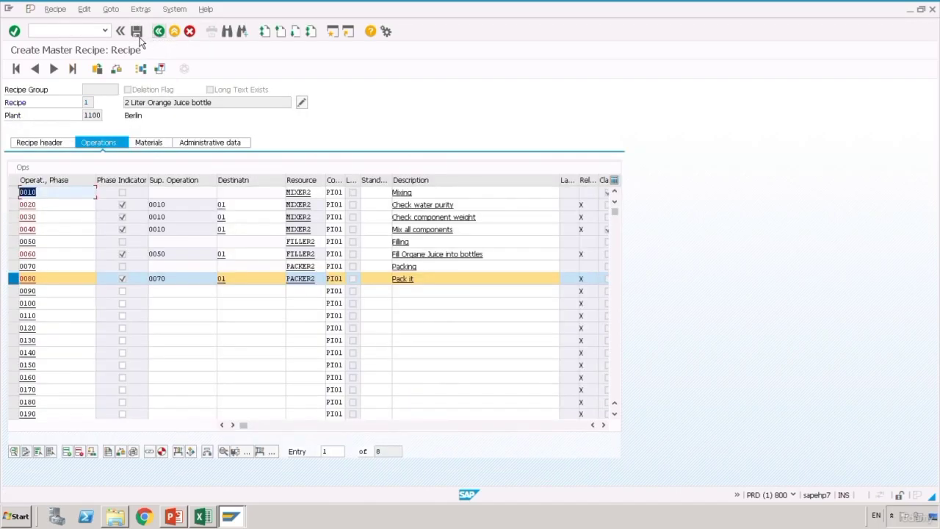
- Save the master recipe and select its recipe group number 50000180 on the initial screen
{"action": "left_click", "coordinate": [136, 33]}
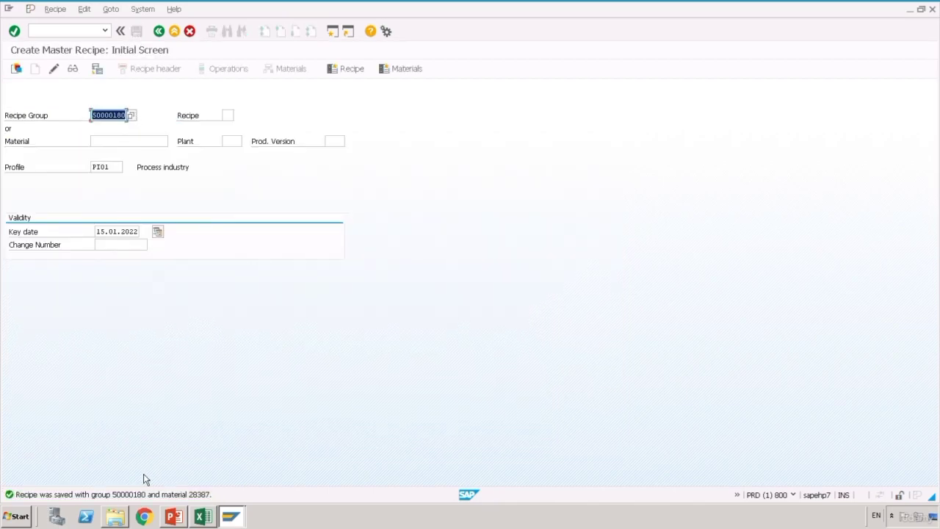
{"action": "left_click", "coordinate": [102, 115]}
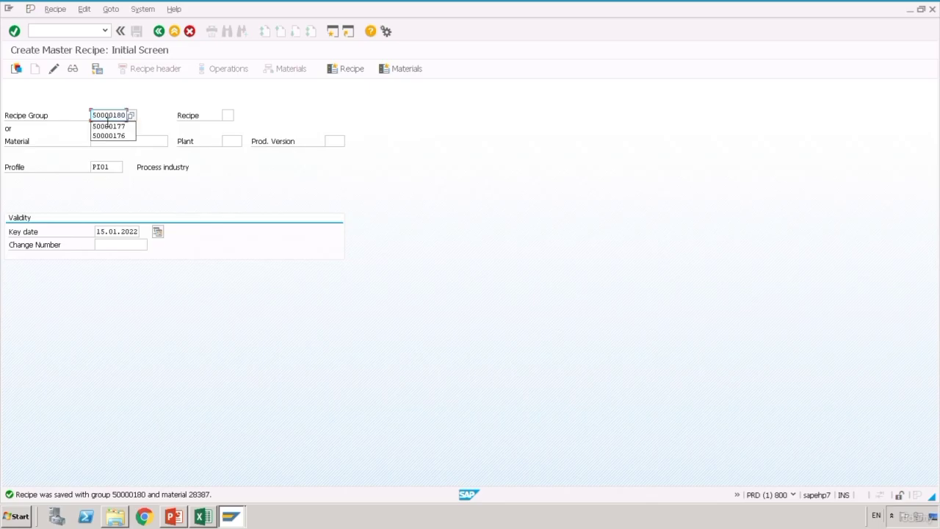
{"action": "left_click", "coordinate": [150, 123]}
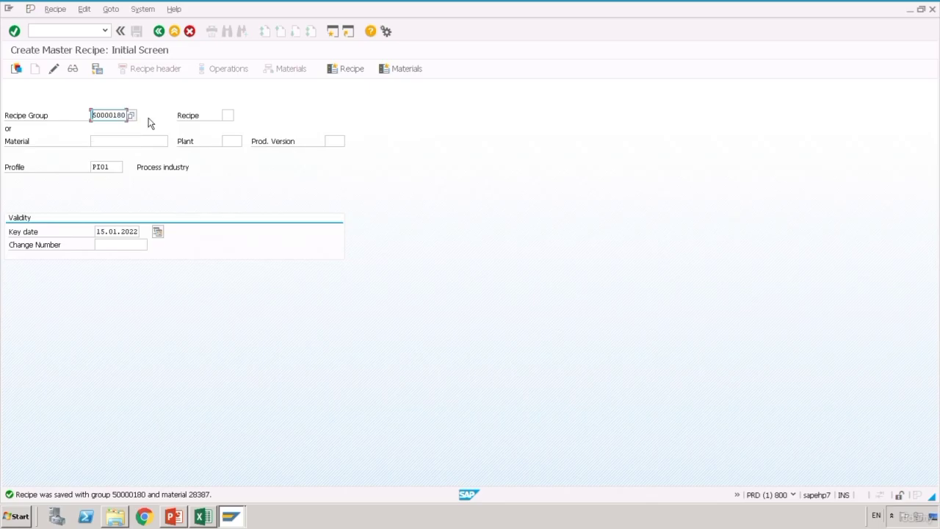
{"action": "double_click", "coordinate": [111, 120]}
{"action": "left_click", "coordinate": [106, 119]}
{"action": "left_click", "coordinate": [109, 119]}
{"action": "left_click", "coordinate": [102, 119]}
{"action": "left_click_drag", "start_coordinate": [98, 120], "coordinate": [130, 116]}
{"action": "key", "text": "ctrl+c"}
- Enter recipe group 50000180 in D8 and group counter 1 in D9 of the 4 Recipe sheet
{"action": "left_click", "coordinate": [203, 516]}
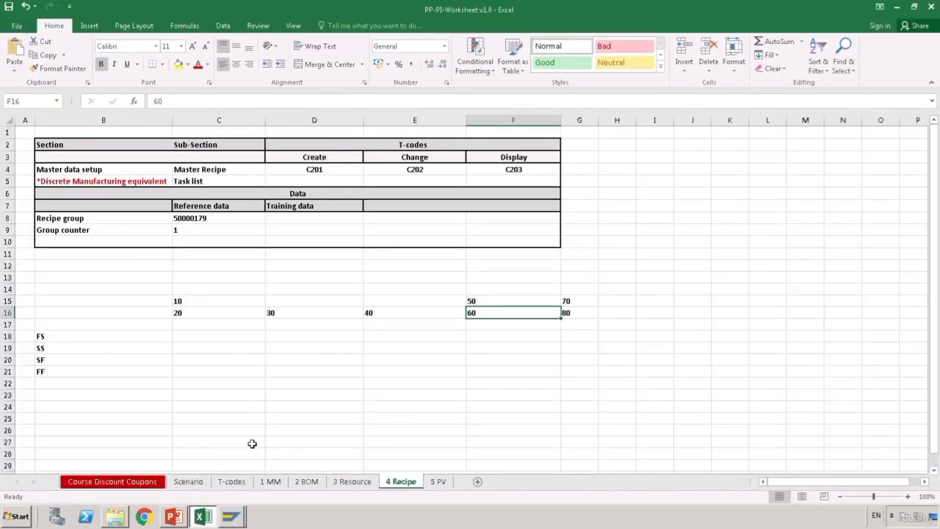
{"action": "left_click", "coordinate": [298, 255]}
{"action": "left_click", "coordinate": [305, 220]}
{"action": "key", "text": "ctrl+v"}
{"action": "key", "text": "Return"}
{"action": "type", "text": "1"}
{"action": "key", "text": "Return"}
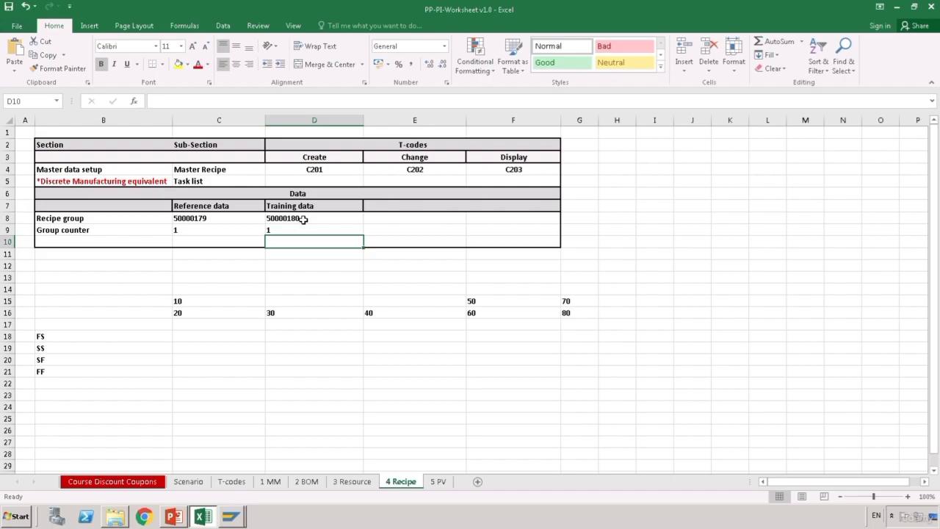
- Review the Scenario sheet and return to the 5 PV sheet listing C223 and PV01
{"action": "key", "text": "ctrl+Page_Down"}
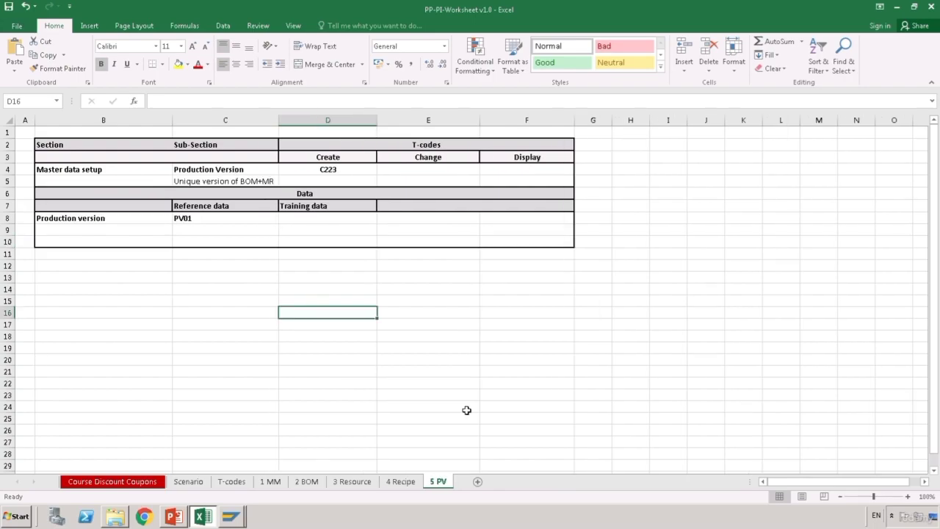
{"action": "left_click", "coordinate": [194, 483]}
{"action": "left_click", "coordinate": [157, 402]}
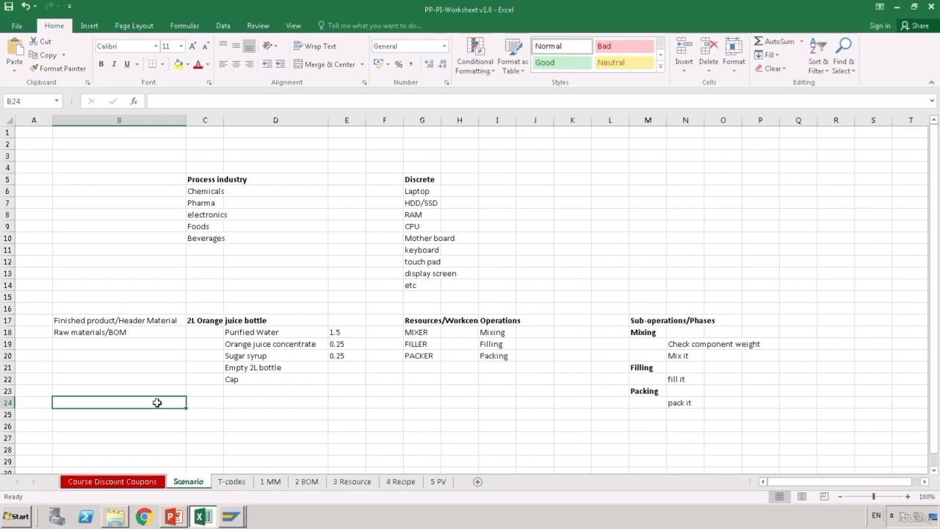
{"action": "left_click", "coordinate": [284, 403]}
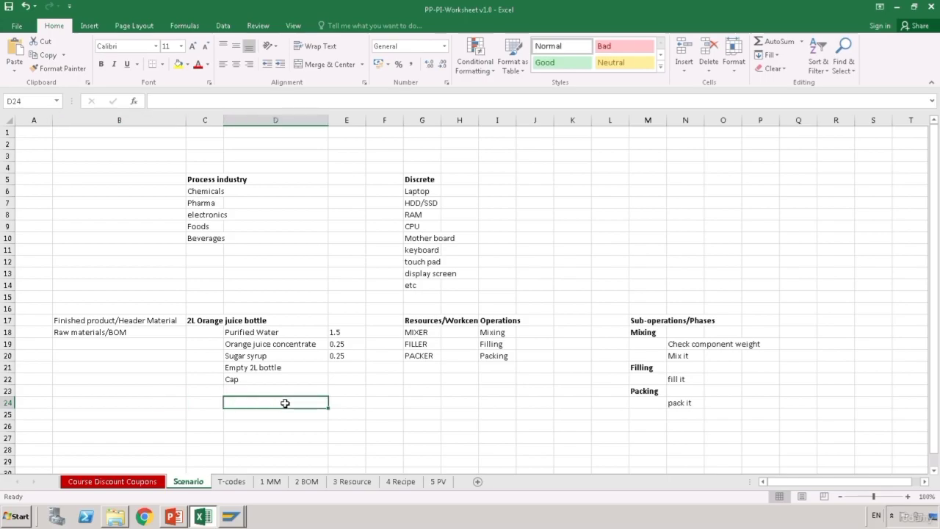
{"action": "left_click", "coordinate": [444, 486]}
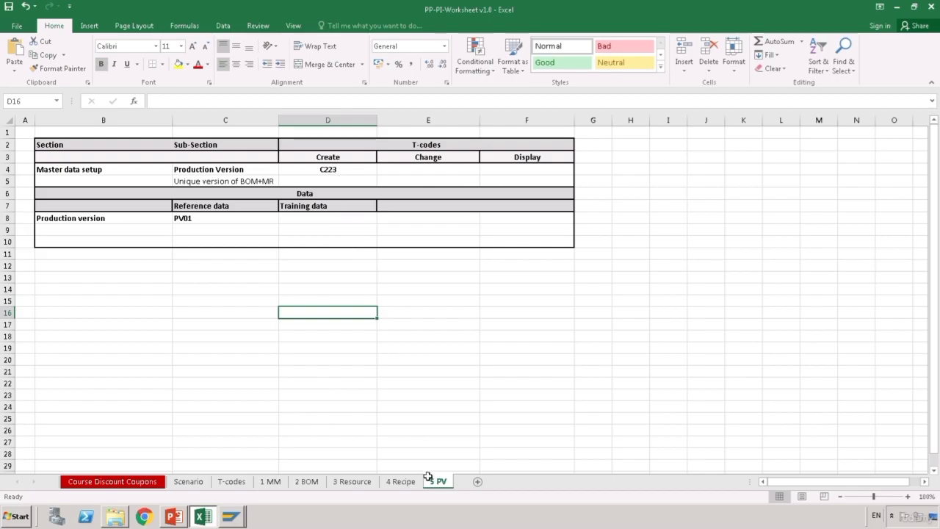
- Start transaction C223 for production version mass processing
{"action": "left_click", "coordinate": [244, 518]}
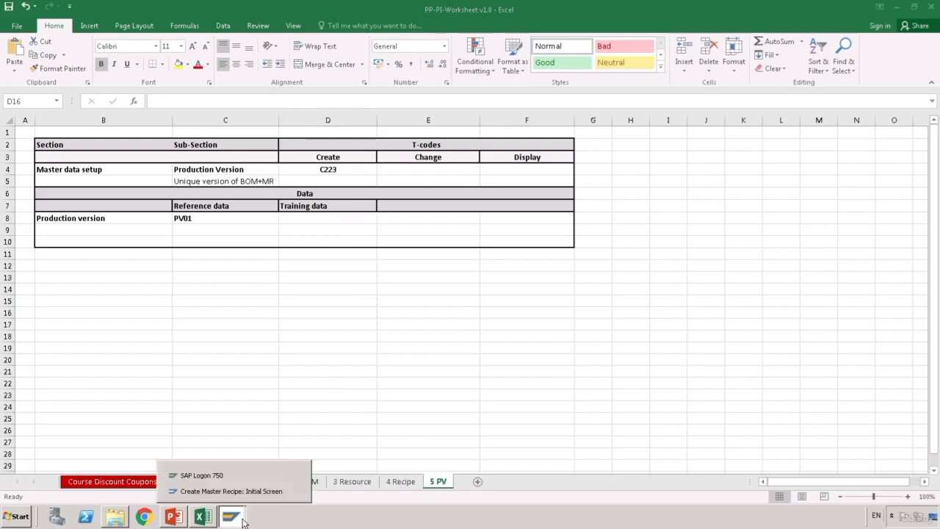
{"action": "left_click", "coordinate": [278, 495]}
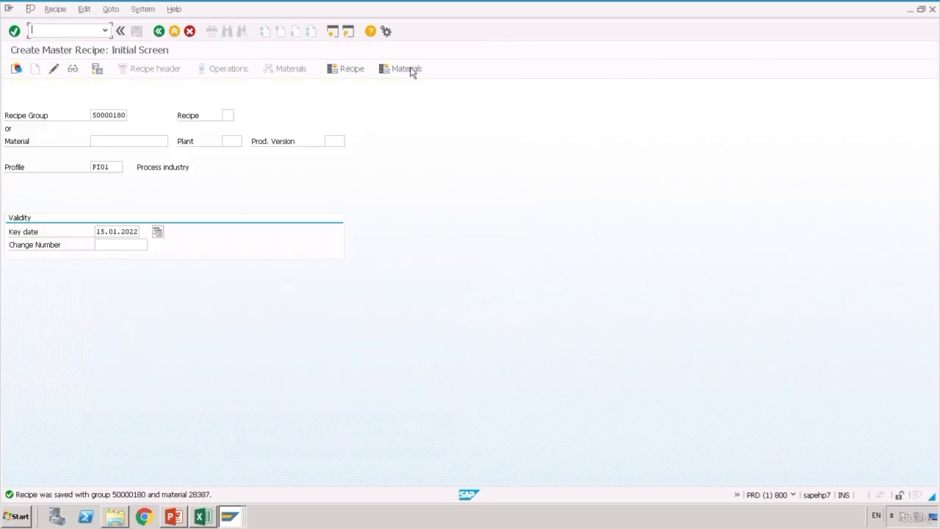
{"action": "type", "text": "/nc223"}
{"action": "key", "text": "Return"}
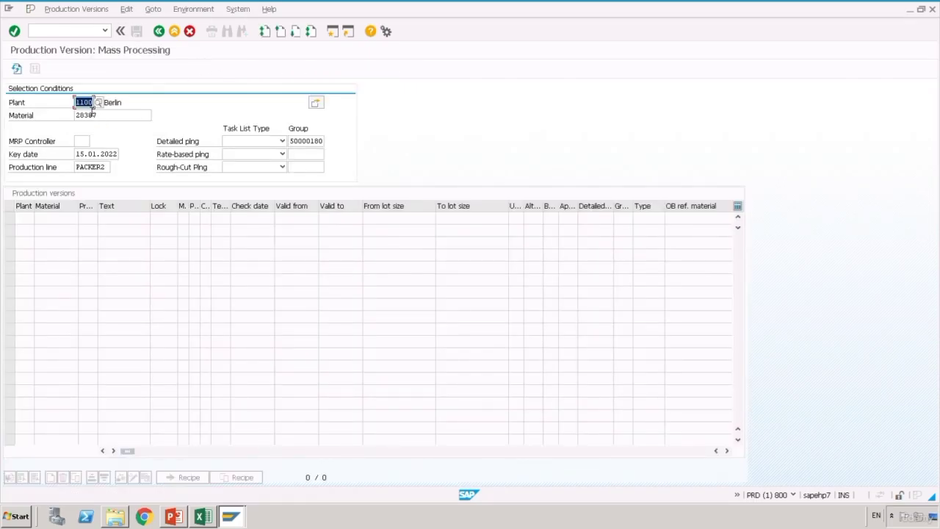
- Use material 28387 from the 1 MM sheet and set task list type to Master Recipe
{"action": "left_click", "coordinate": [105, 120]}
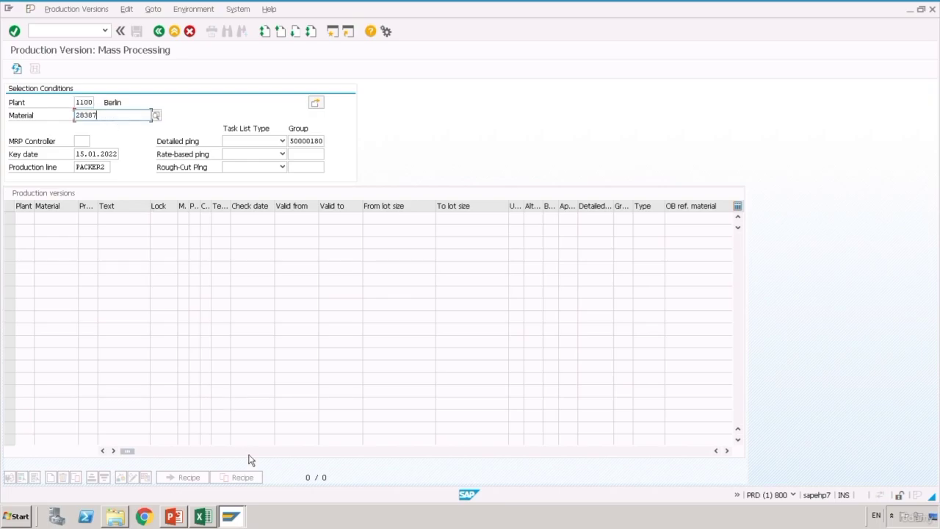
{"action": "left_click", "coordinate": [215, 518]}
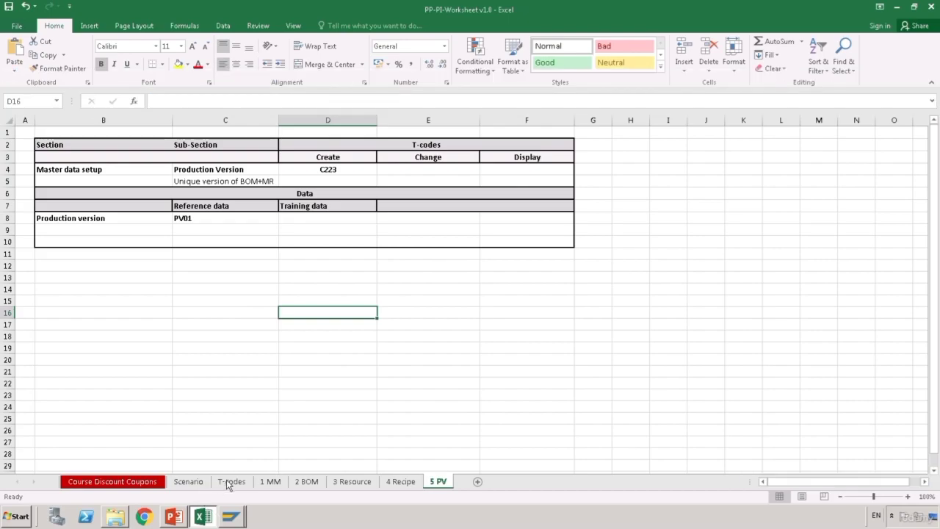
{"action": "left_click", "coordinate": [271, 482]}
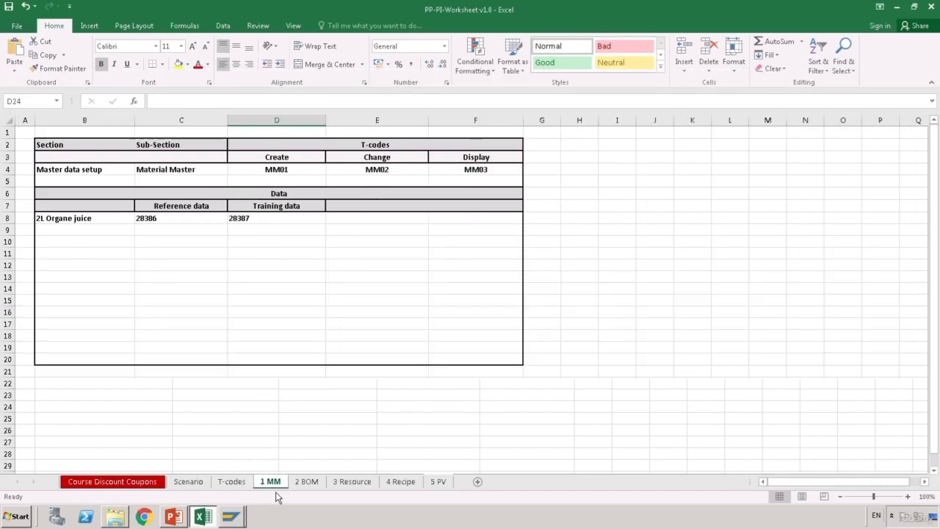
{"action": "left_click", "coordinate": [258, 217]}
{"action": "left_click", "coordinate": [232, 517]}
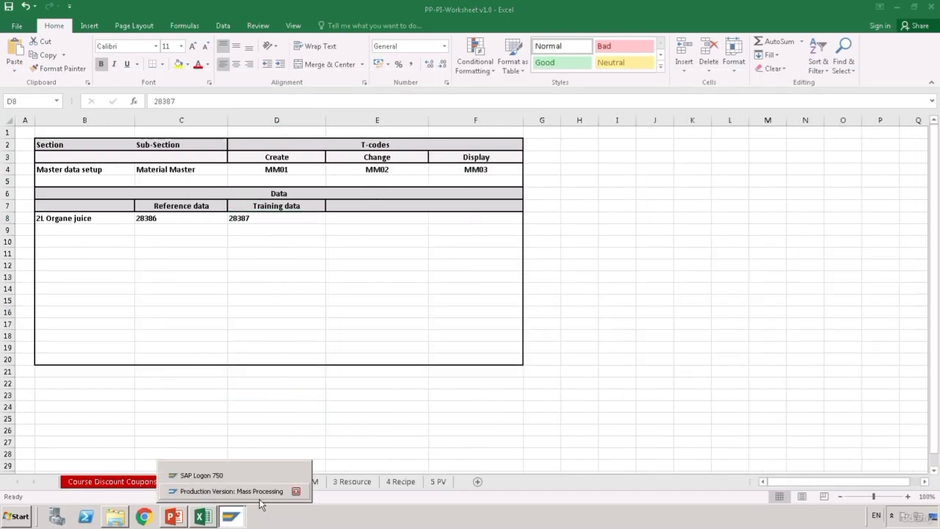
{"action": "left_click", "coordinate": [260, 497]}
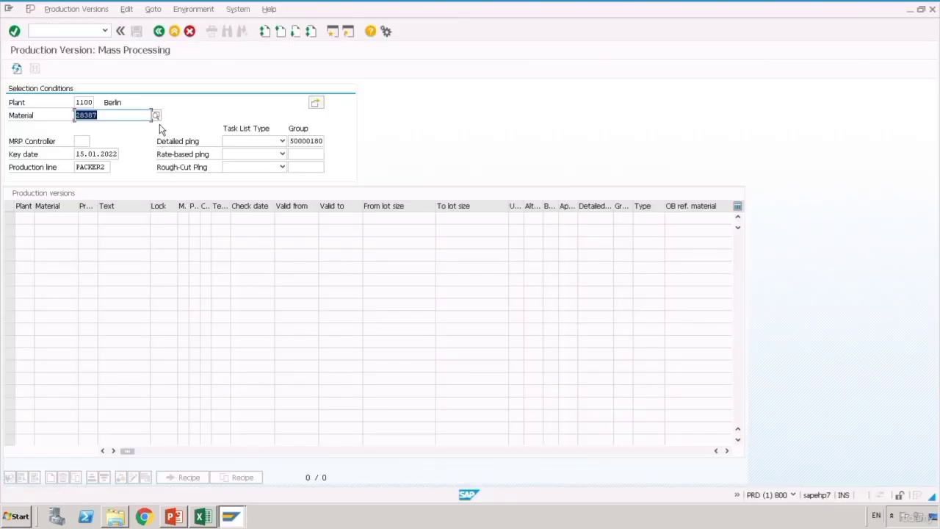
{"action": "left_click", "coordinate": [282, 141]}
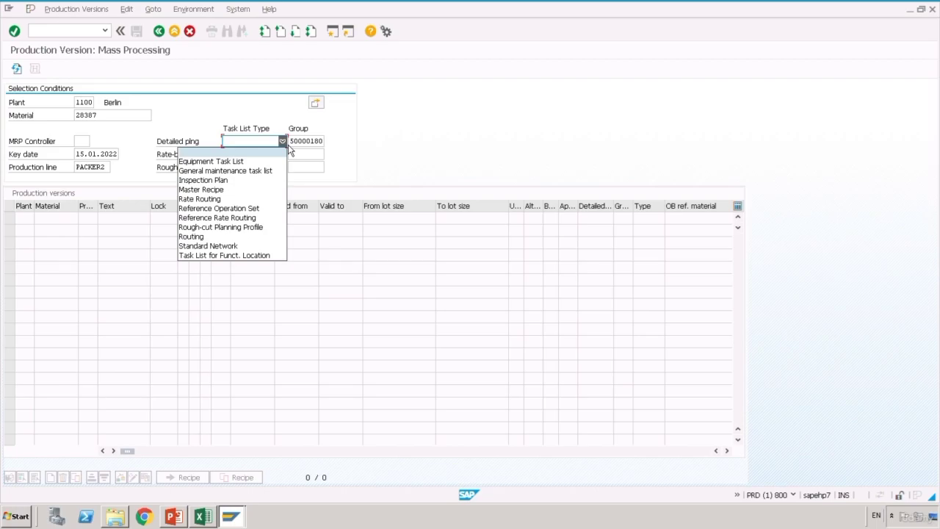
{"action": "left_click", "coordinate": [225, 196]}
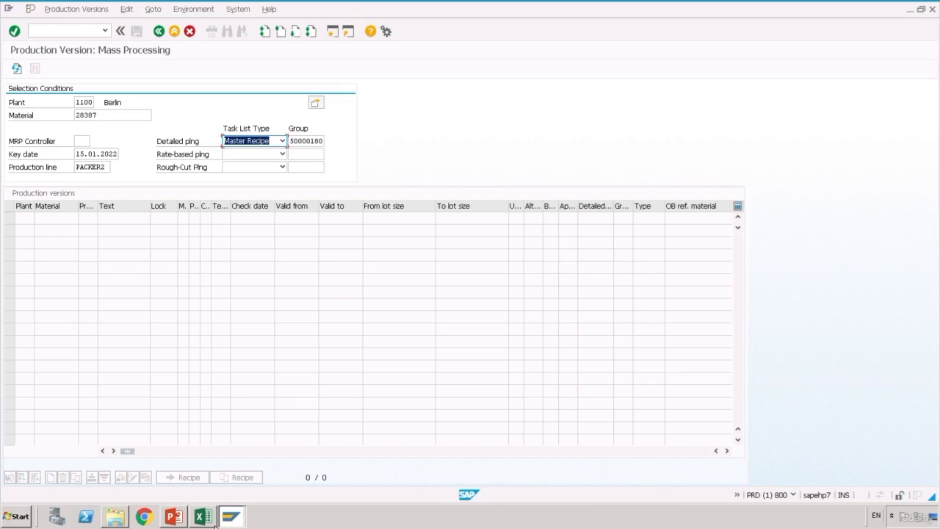
- Confirm recipe group 50000180 on the 4 Recipe sheet and return to mass processing
{"action": "left_click", "coordinate": [203, 516]}
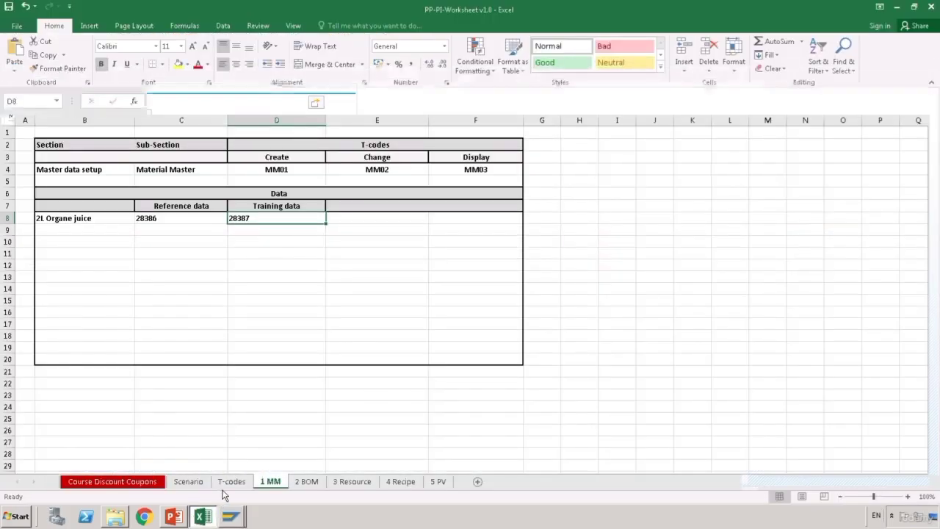
{"action": "left_click", "coordinate": [406, 485]}
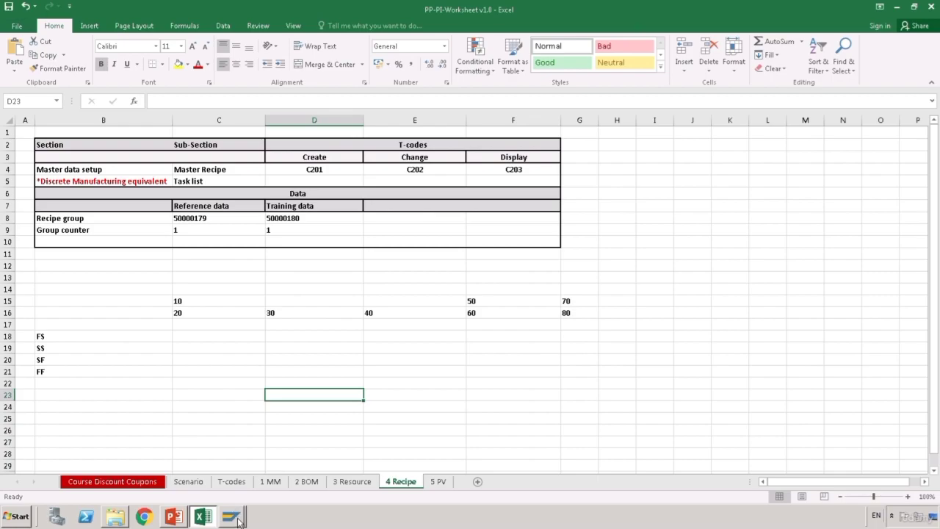
{"action": "left_click", "coordinate": [320, 219]}
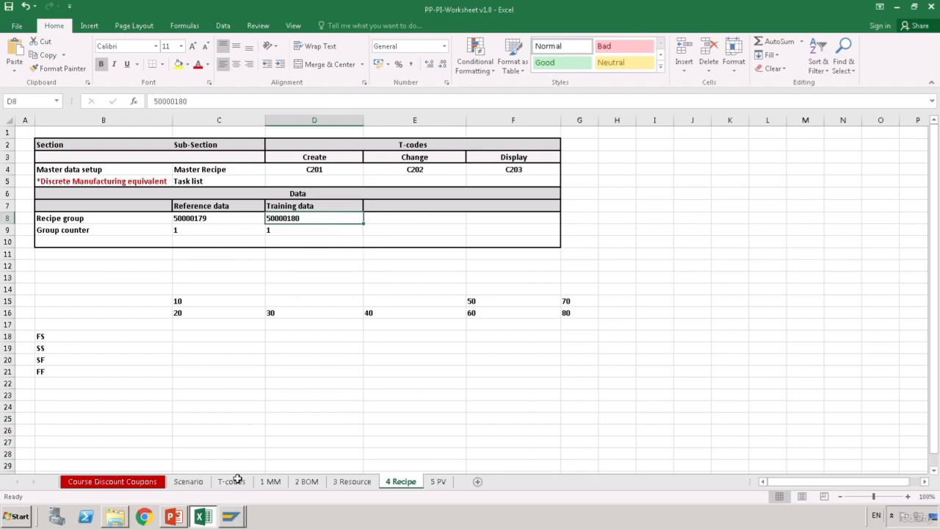
{"action": "left_click", "coordinate": [235, 518]}
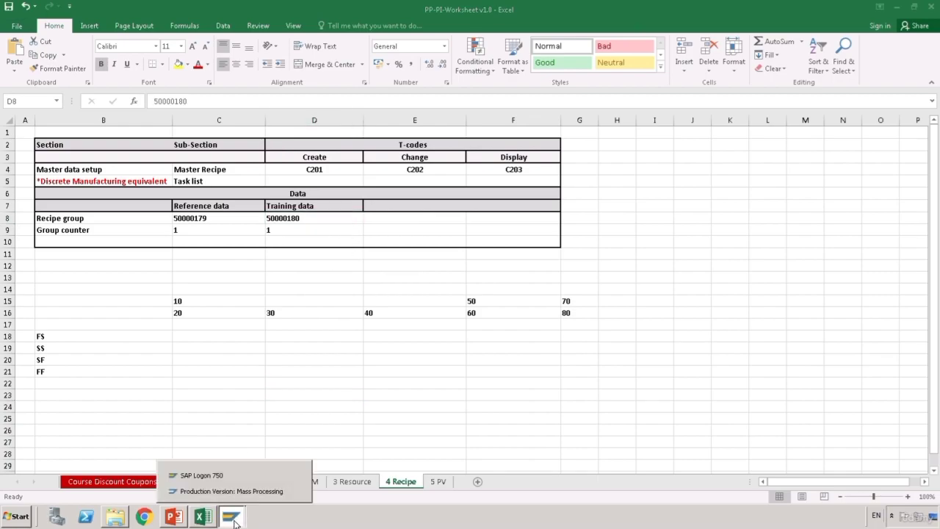
{"action": "left_click", "coordinate": [301, 404]}
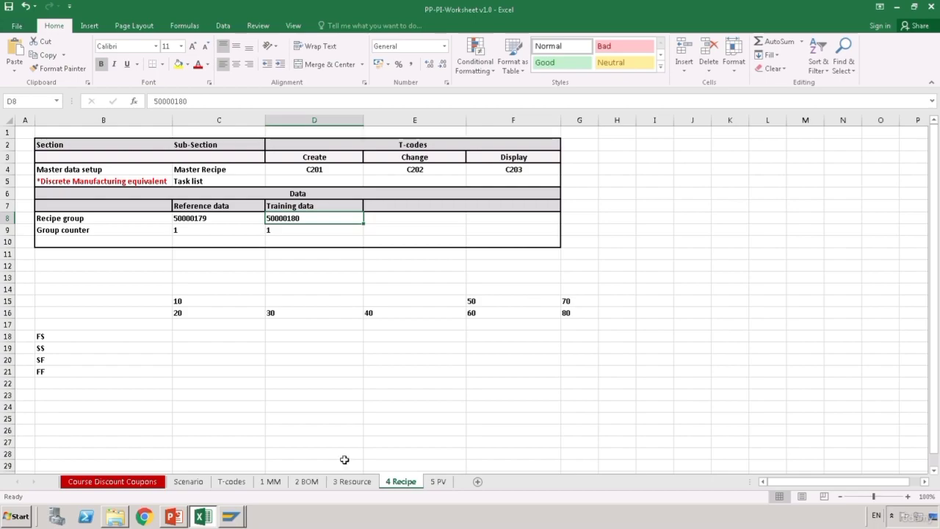
{"action": "left_click", "coordinate": [231, 516]}
{"action": "left_click", "coordinate": [291, 491]}
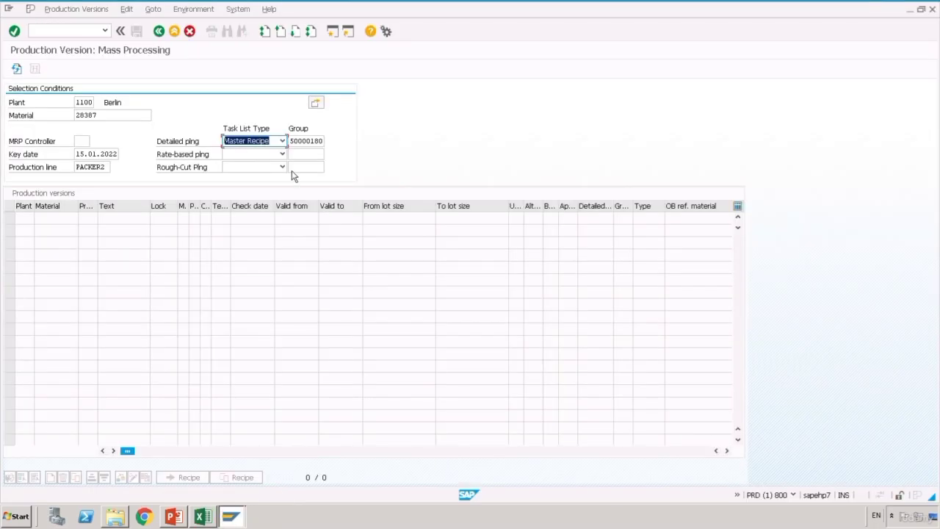
- Keep Master Recipe with group 50000180, execute the selection, and copy material 28387
{"action": "left_click", "coordinate": [282, 142]}
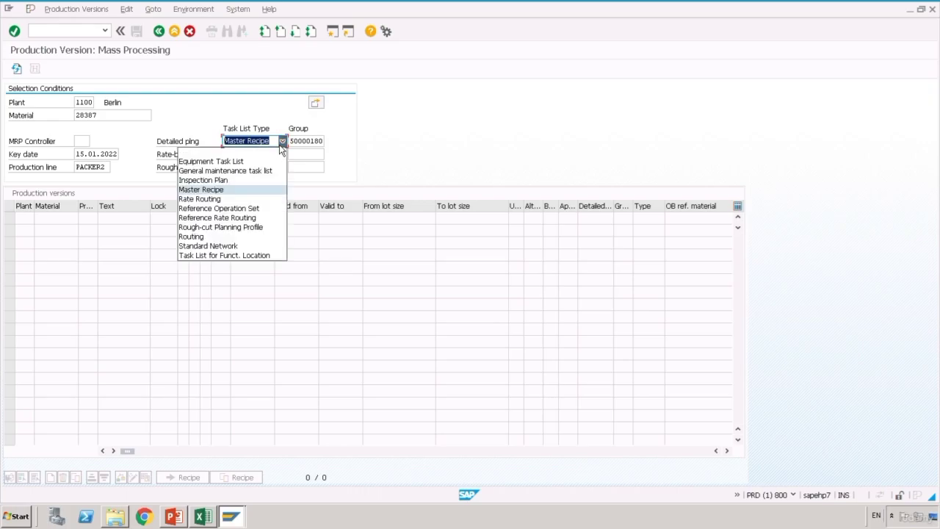
{"action": "left_click", "coordinate": [280, 146]}
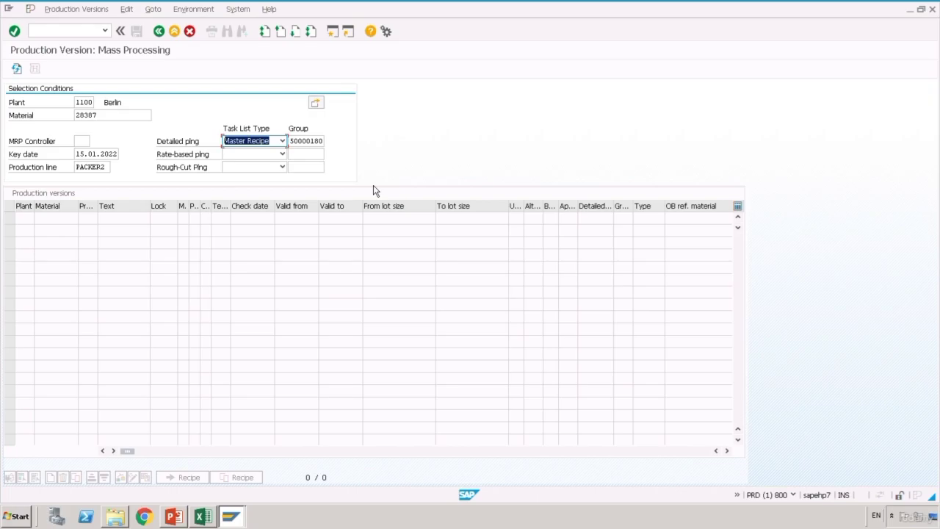
{"action": "left_click", "coordinate": [315, 142]}
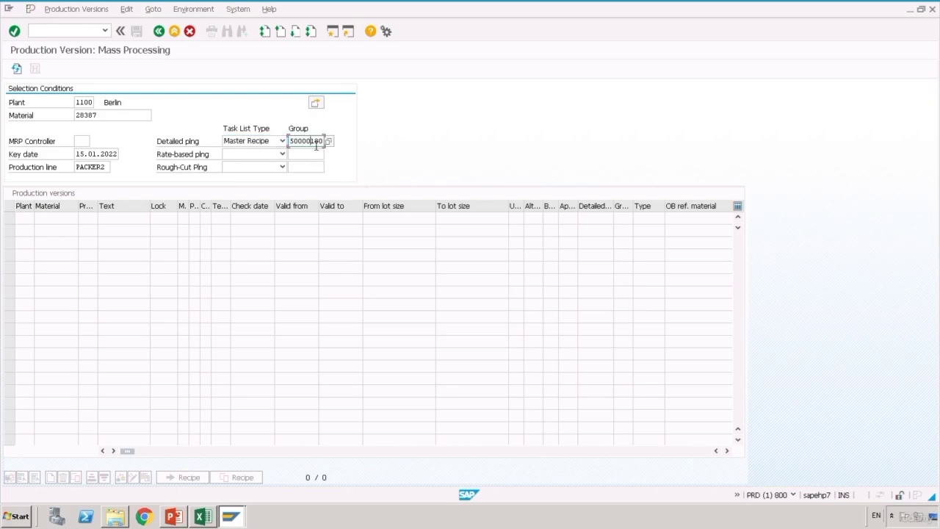
{"action": "key", "text": "Return"}
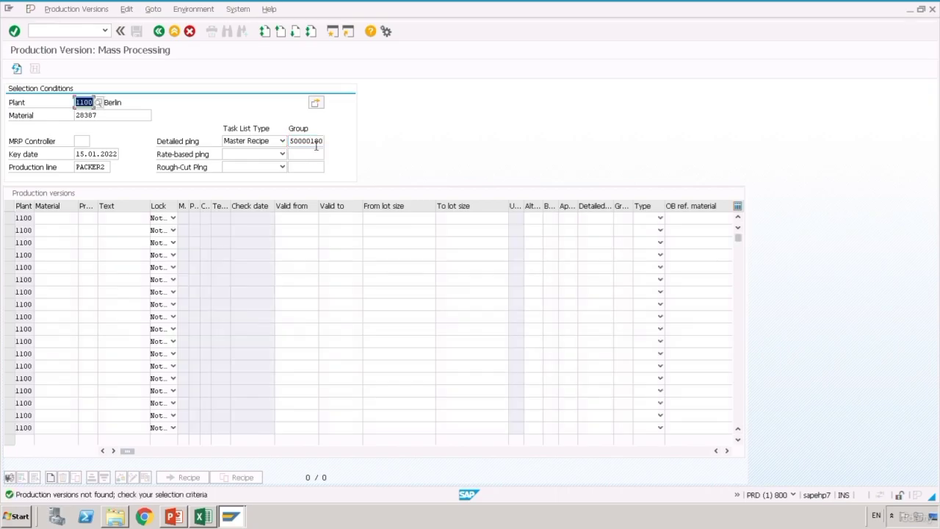
{"action": "left_click", "coordinate": [51, 221]}
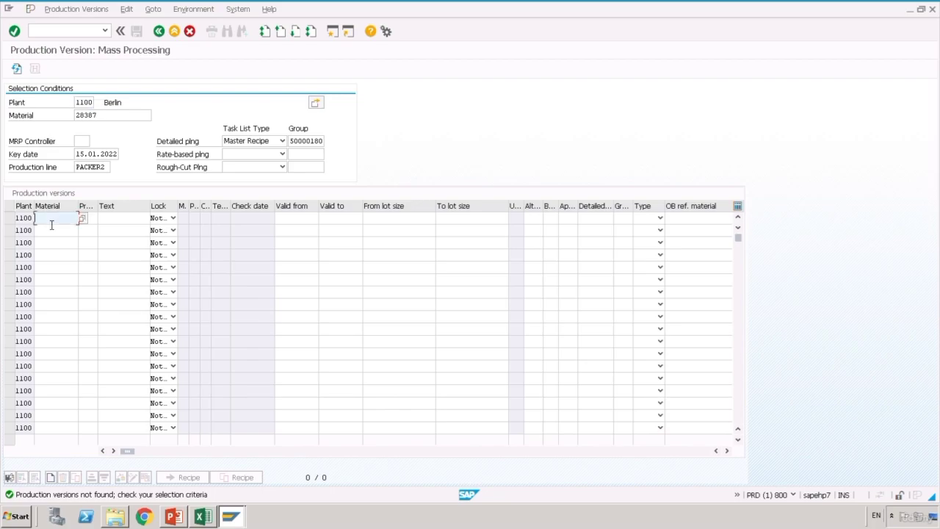
{"action": "left_click", "coordinate": [42, 113]}
{"action": "key", "text": "ctrl+c"}
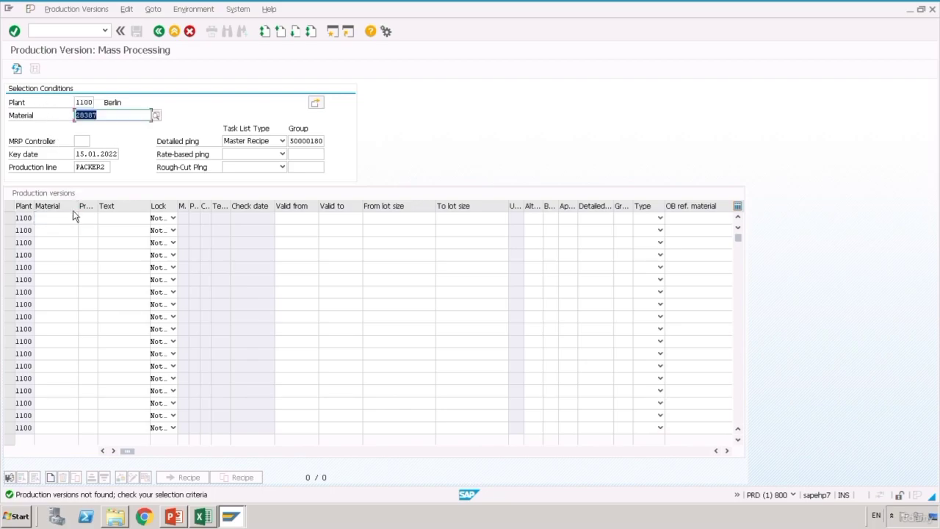
- Fill the first row with material 28387, version PV01 and description 'Orange juice'
{"action": "left_click", "coordinate": [61, 222]}
{"action": "key", "text": "ctrl+v"}
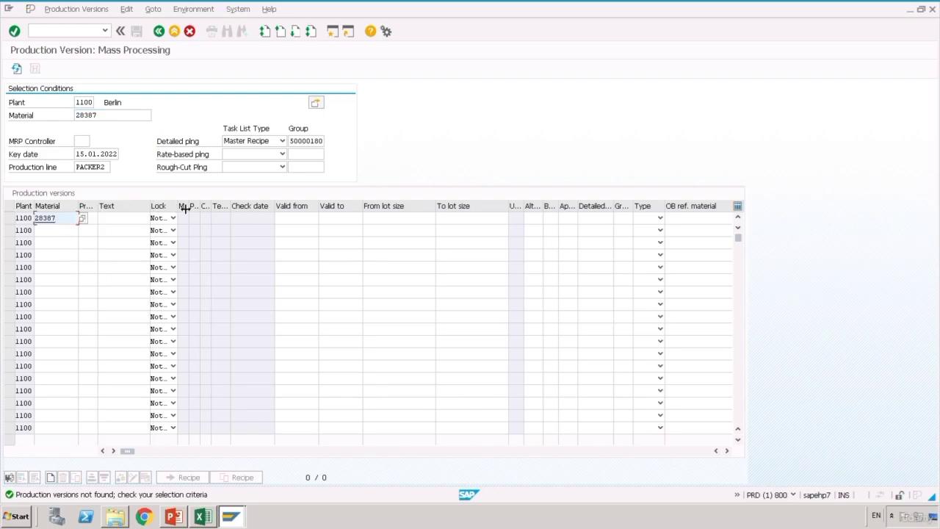
{"action": "left_click_drag", "start_coordinate": [183, 208], "coordinate": [178, 209]}
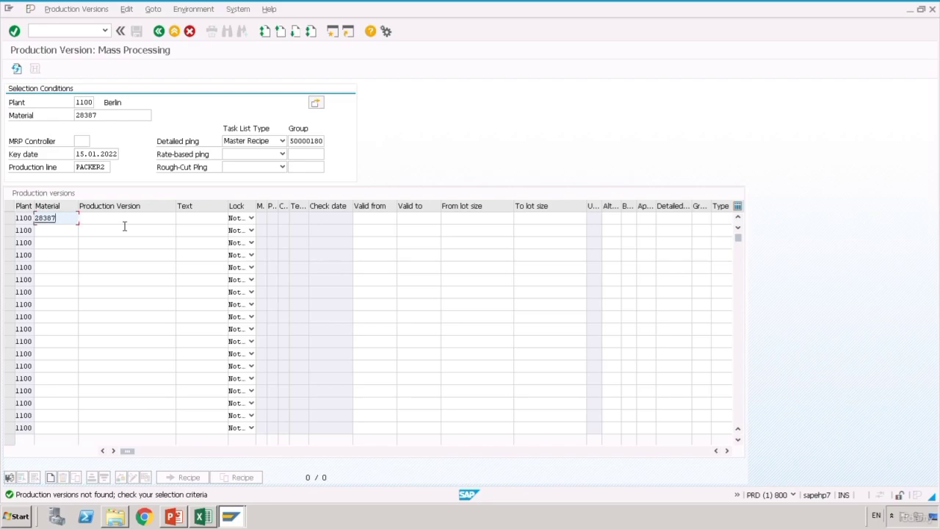
{"action": "left_click", "coordinate": [124, 225]}
{"action": "type", "text": "PV01"}
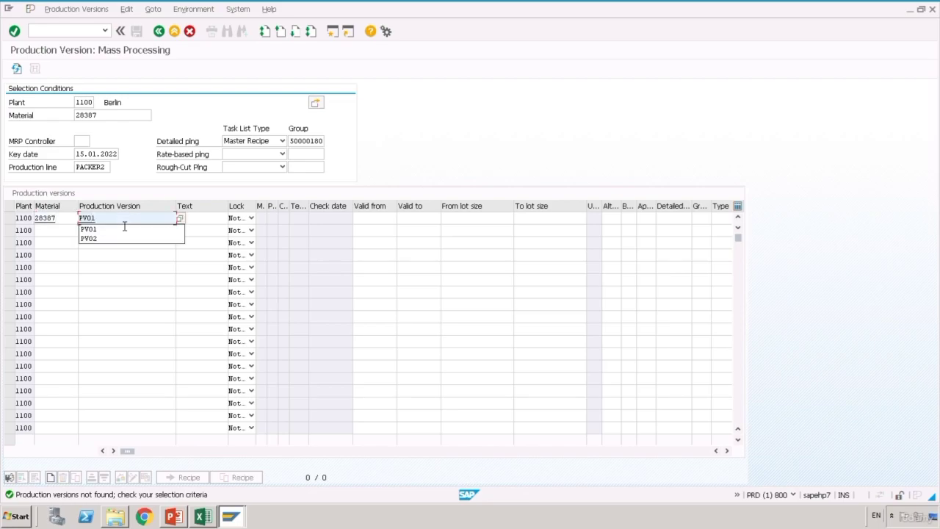
{"action": "left_click", "coordinate": [215, 221]}
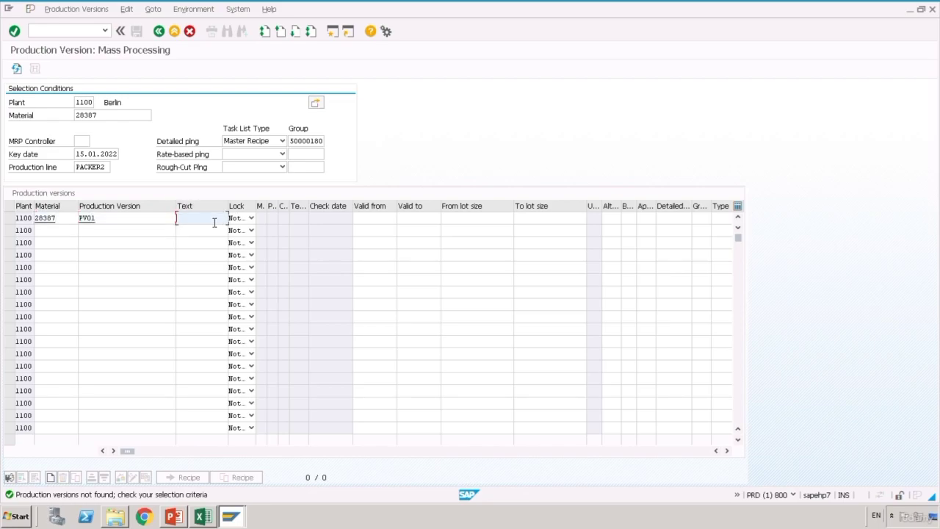
{"action": "type", "text": "range"}
{"action": "key", "text": "BackSpace"}
{"action": "key", "text": "BackSpace"}
{"action": "key", "text": "BackSpace"}
{"action": "key", "text": "BackSpace"}
{"action": "key", "text": "BackSpace"}
{"action": "type", "text": "Or"}
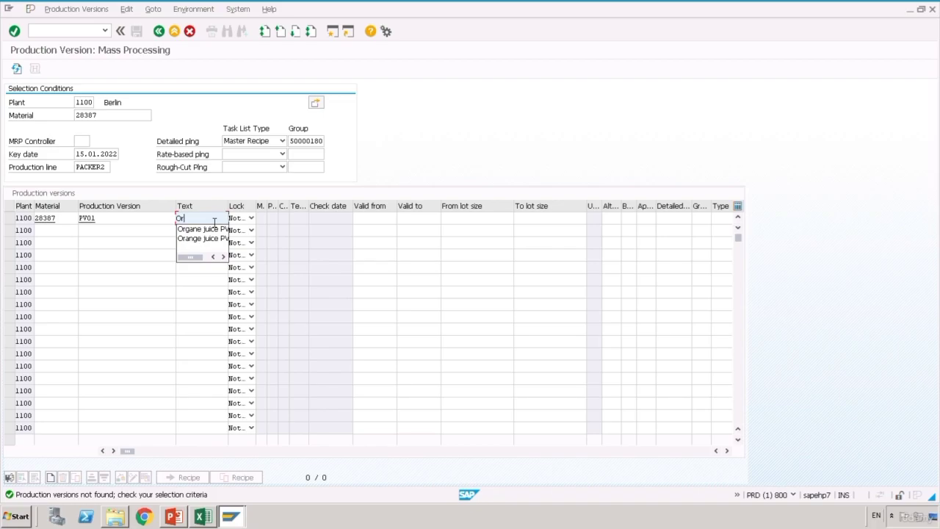
{"action": "type", "text": "ange juice PV"}
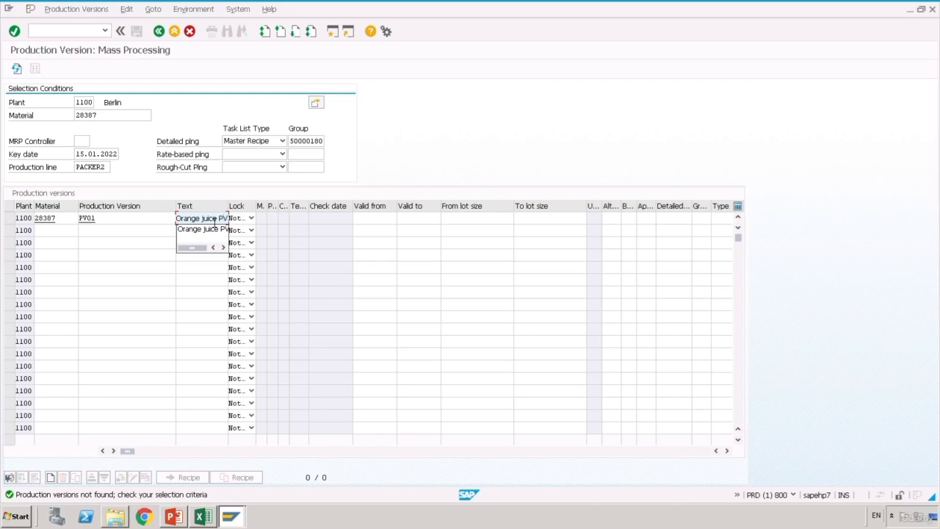
{"action": "left_click", "coordinate": [202, 229]}
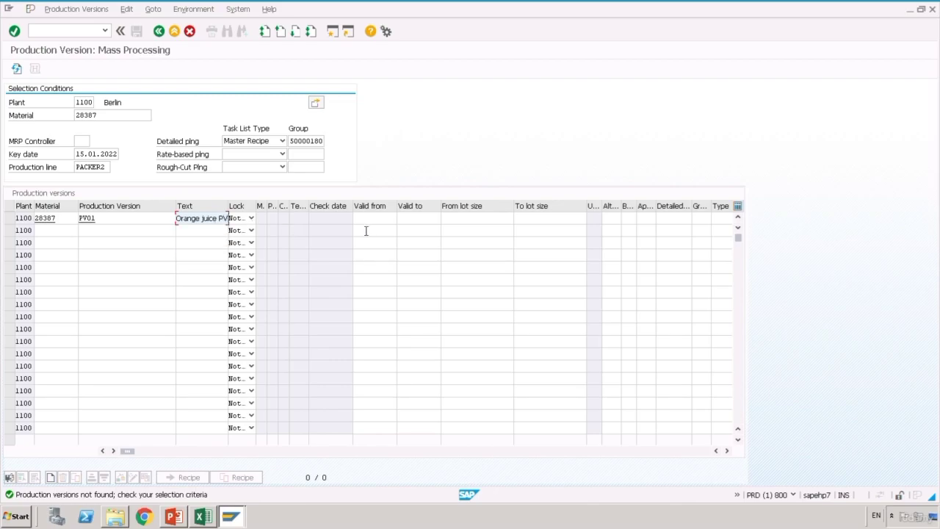
- Set validity 14.01.2022–26.02.2022 and lot sizes 1 to 99,999,999, then validate the row
{"action": "left_click", "coordinate": [376, 220]}
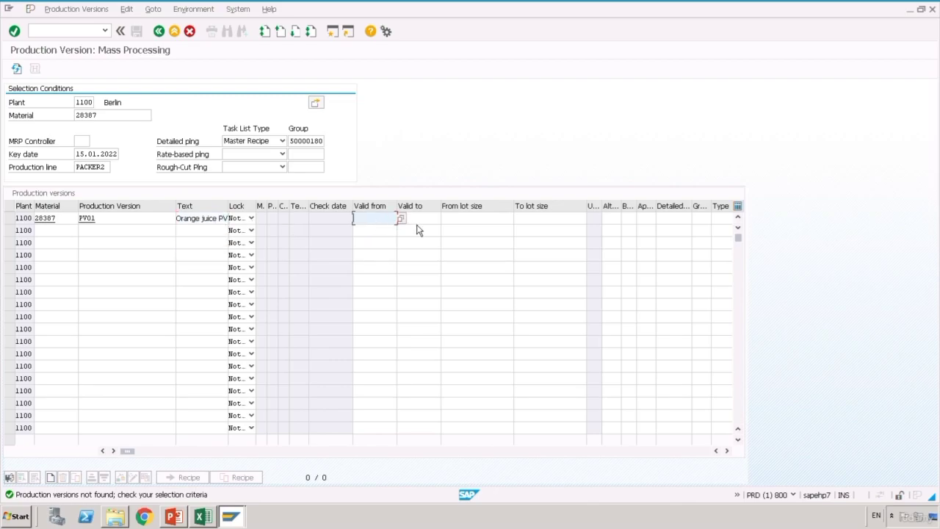
{"action": "left_click", "coordinate": [401, 219]}
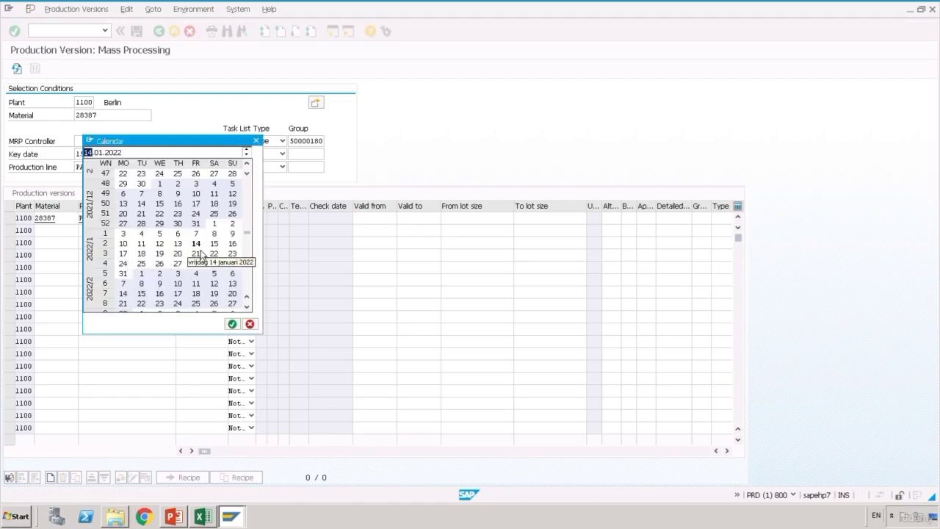
{"action": "double_click", "coordinate": [197, 244]}
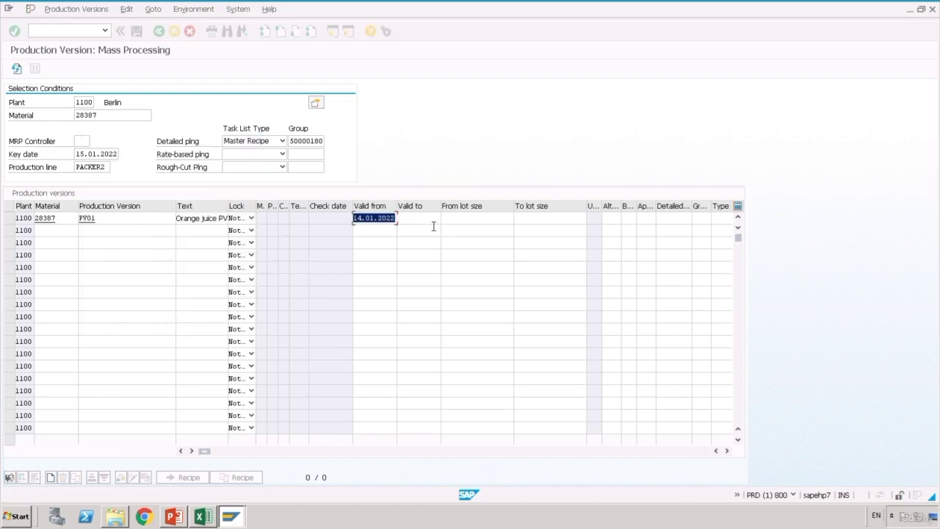
{"action": "key", "text": "Tab"}
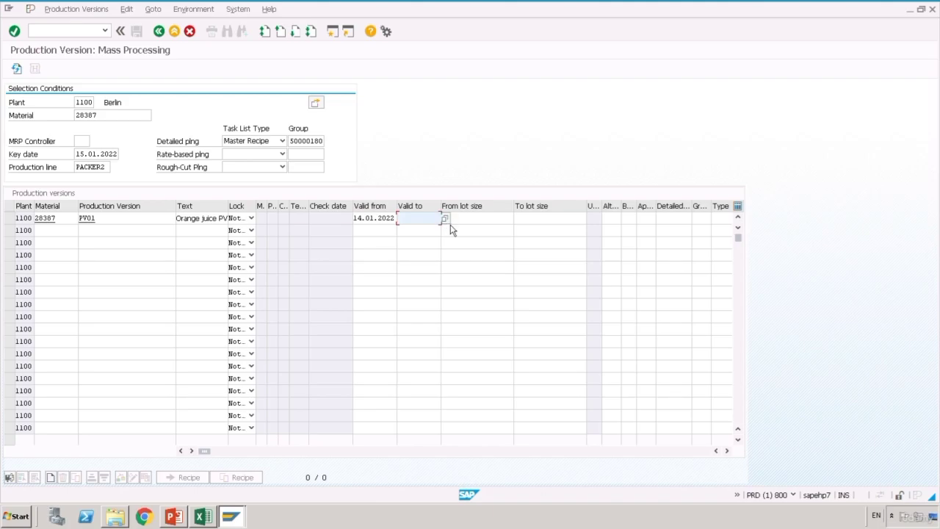
{"action": "left_click", "coordinate": [445, 219]}
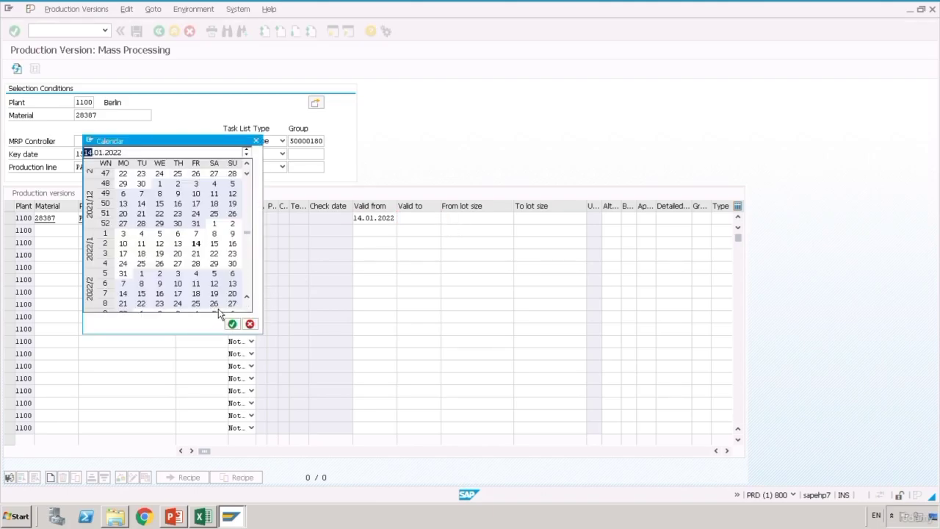
{"action": "double_click", "coordinate": [218, 308]}
{"action": "left_click", "coordinate": [468, 220]}
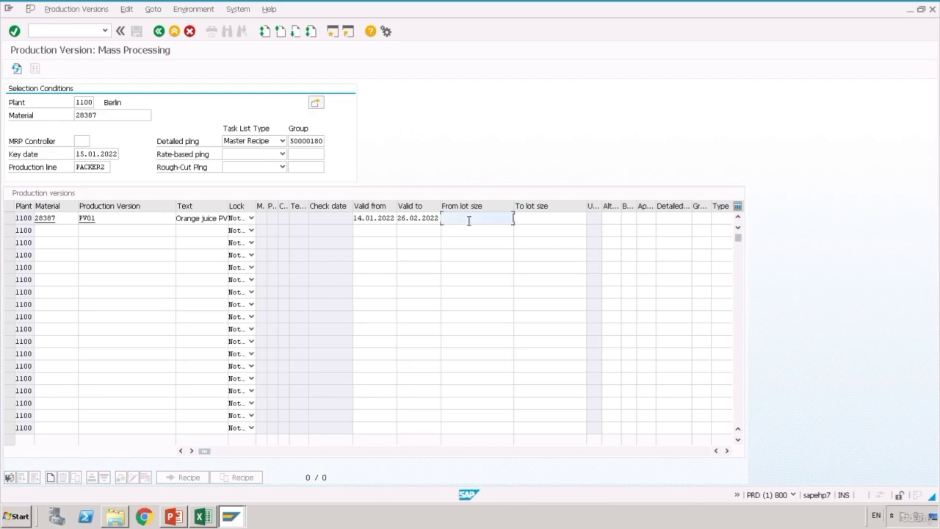
{"action": "type", "text": "1"}
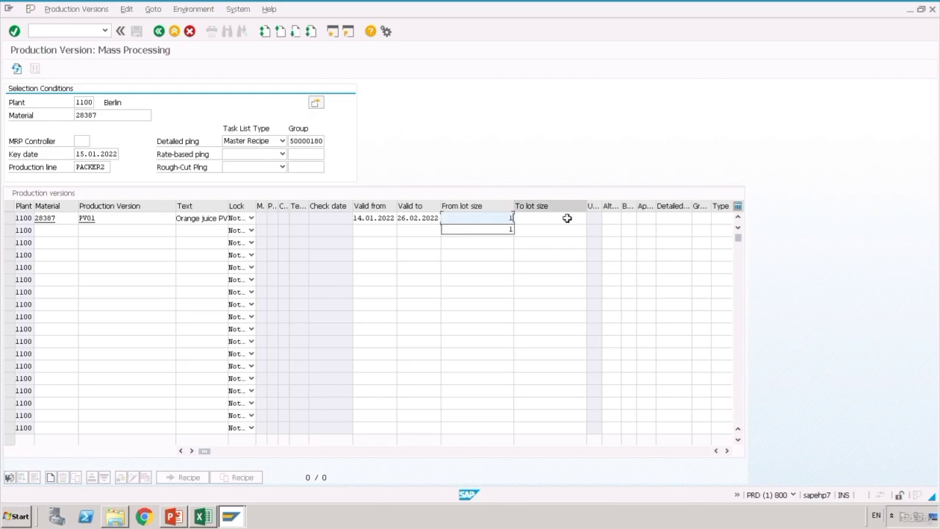
{"action": "left_click", "coordinate": [562, 220]}
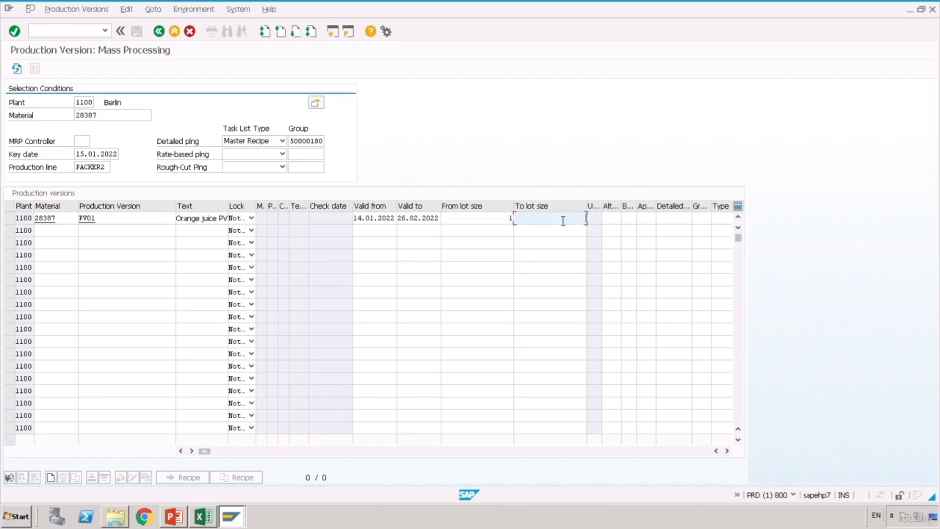
{"action": "type", "text": "99999999"}
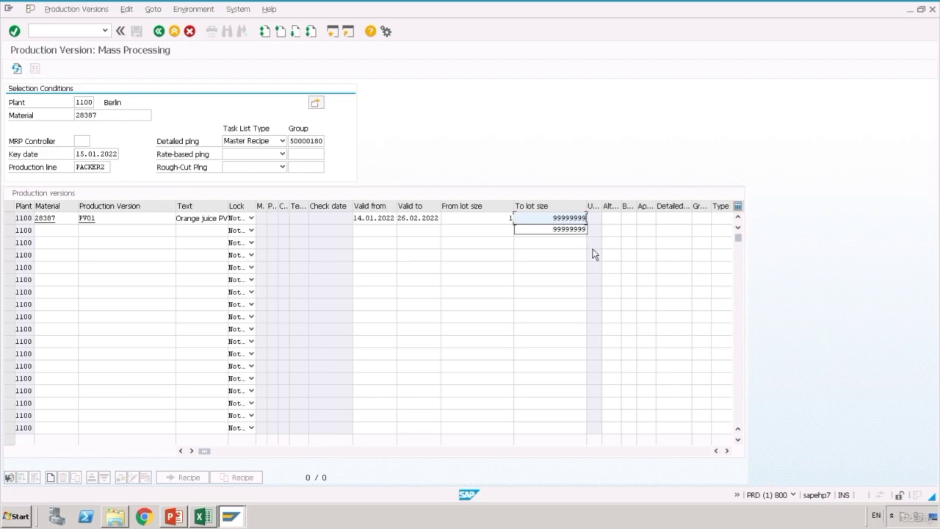
{"action": "left_click", "coordinate": [622, 226]}
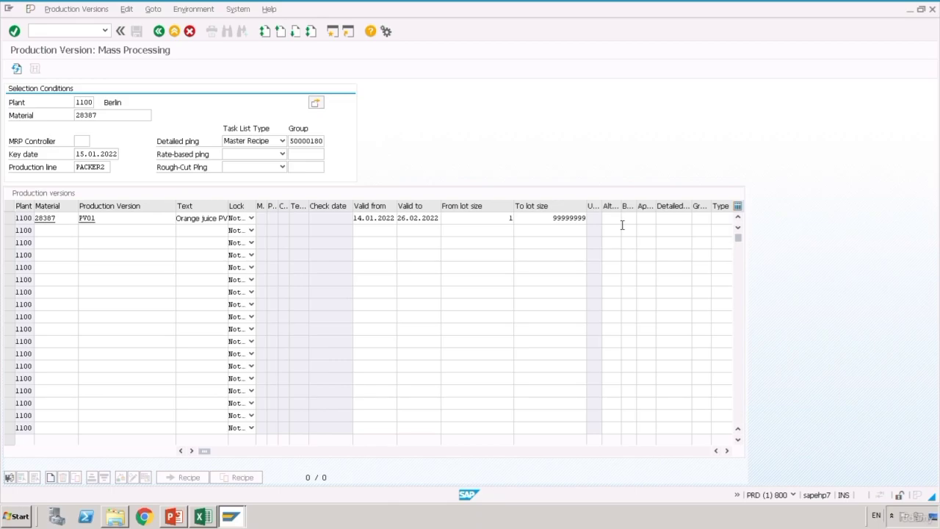
{"action": "key", "text": "Return"}
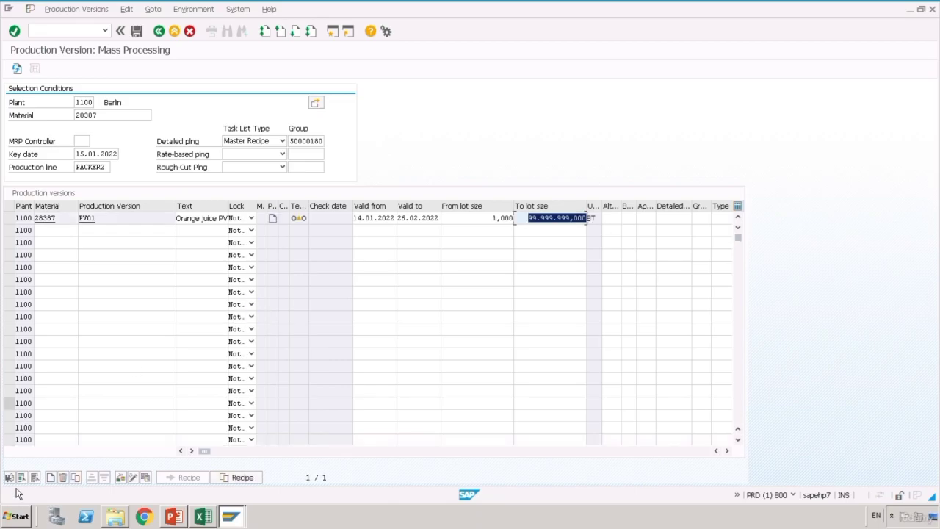
- Open PV01's detail view and choose Master Recipe as the detailed planning task list type
{"action": "left_click", "coordinate": [14, 484]}
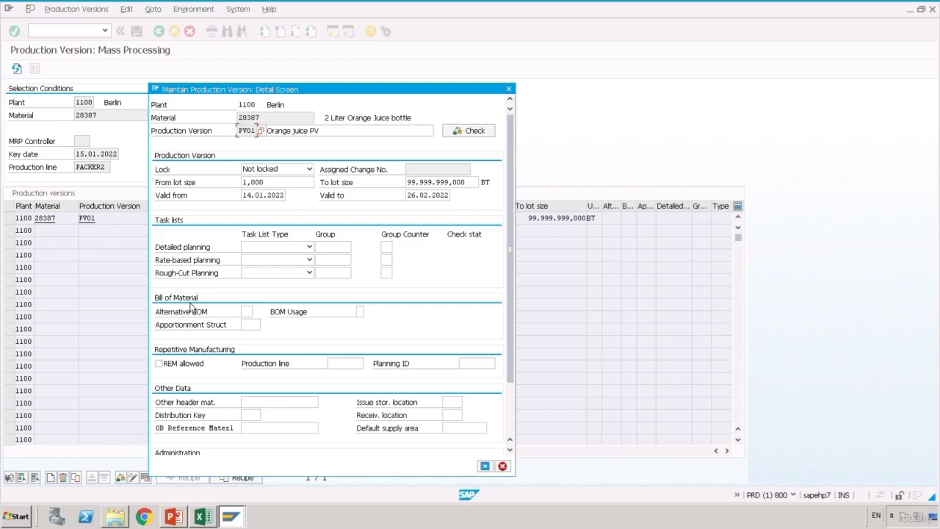
{"action": "left_click", "coordinate": [309, 246]}
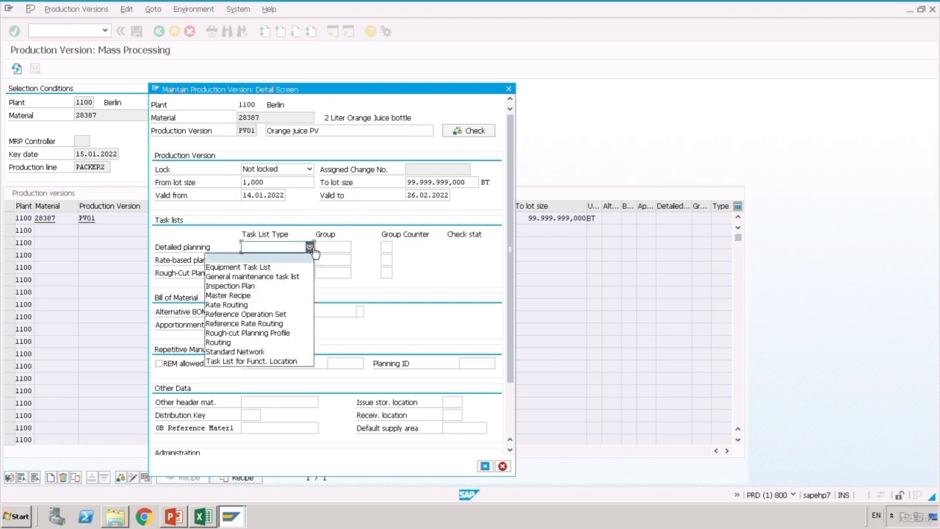
{"action": "left_click", "coordinate": [274, 297]}
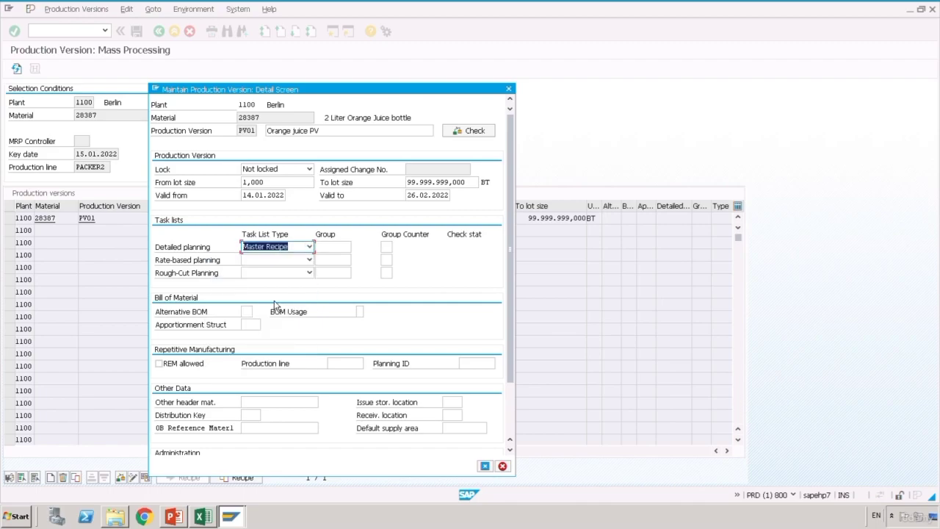
{"action": "left_click", "coordinate": [339, 249]}
{"action": "left_click", "coordinate": [213, 518]}
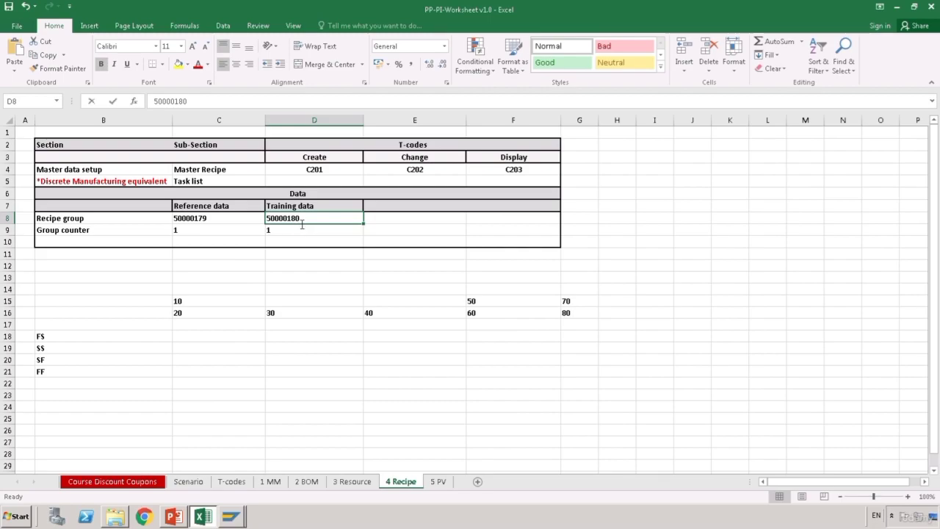
- Copy recipe group 50000180 from cell D8 of the 4 Recipe sheet
{"action": "double_click", "coordinate": [299, 220]}
{"action": "left_click_drag", "start_coordinate": [299, 219], "coordinate": [264, 219]}
{"action": "key", "text": "ctrl+c"}
{"action": "left_click", "coordinate": [314, 222]}
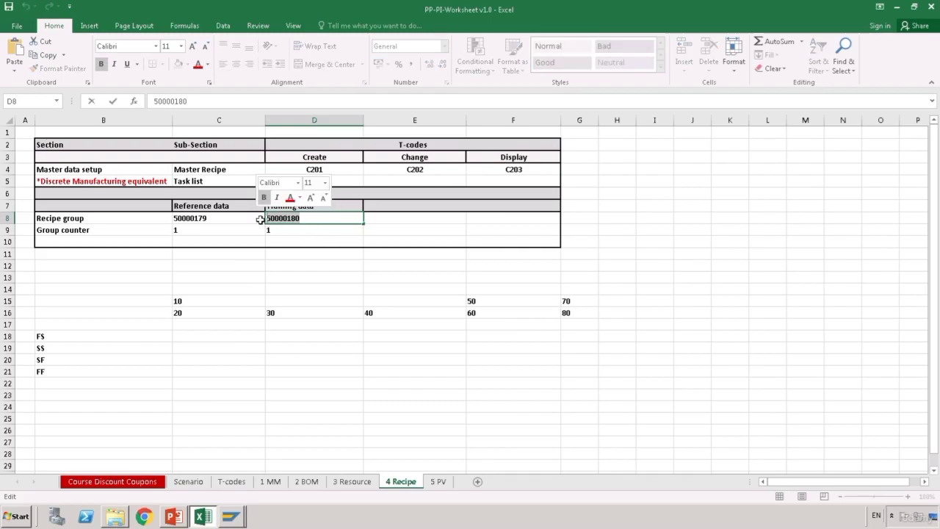
{"action": "left_click", "coordinate": [275, 276]}
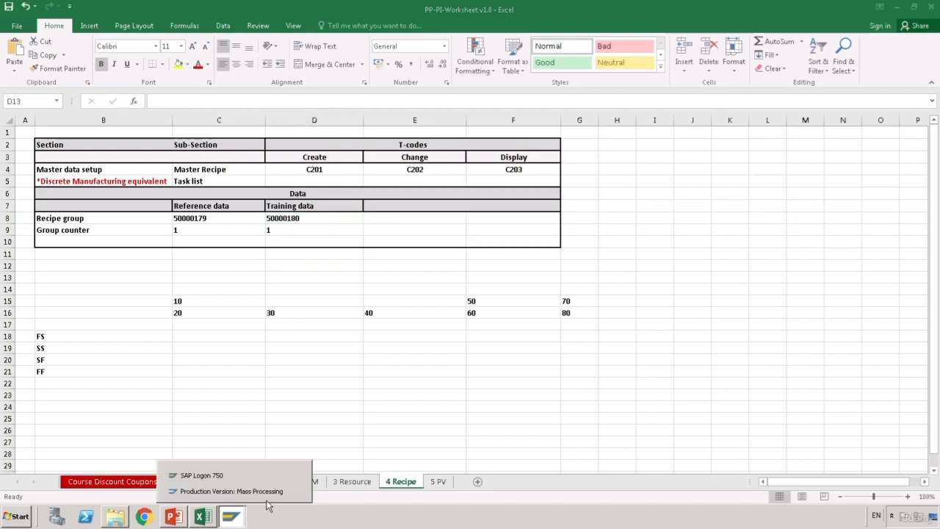
{"action": "left_click", "coordinate": [221, 479]}
- Enter group 50000180, counter 1, alternative BOM 1 and BOM usage 1 Production, then run Check
{"action": "left_click", "coordinate": [342, 247]}
{"action": "key", "text": "ctrl+v"}
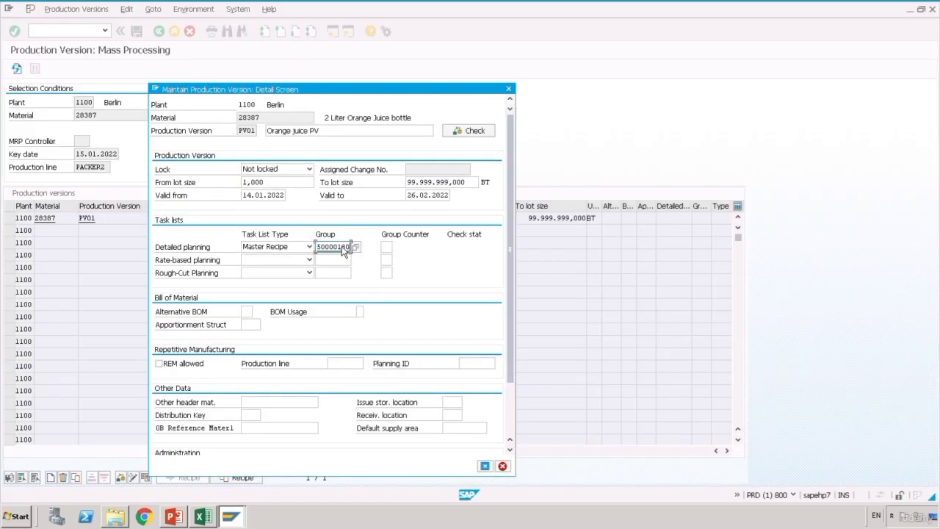
{"action": "left_click", "coordinate": [386, 249]}
{"action": "type", "text": "1"}
{"action": "left_click", "coordinate": [248, 312]}
{"action": "type", "text": "1"}
{"action": "left_click", "coordinate": [360, 311]}
{"action": "left_click", "coordinate": [368, 312]}
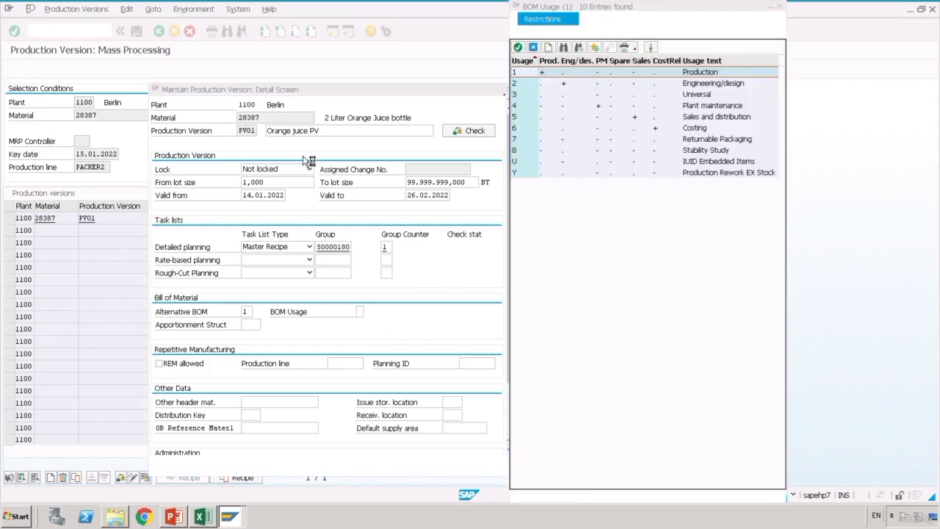
{"action": "double_click", "coordinate": [527, 72]}
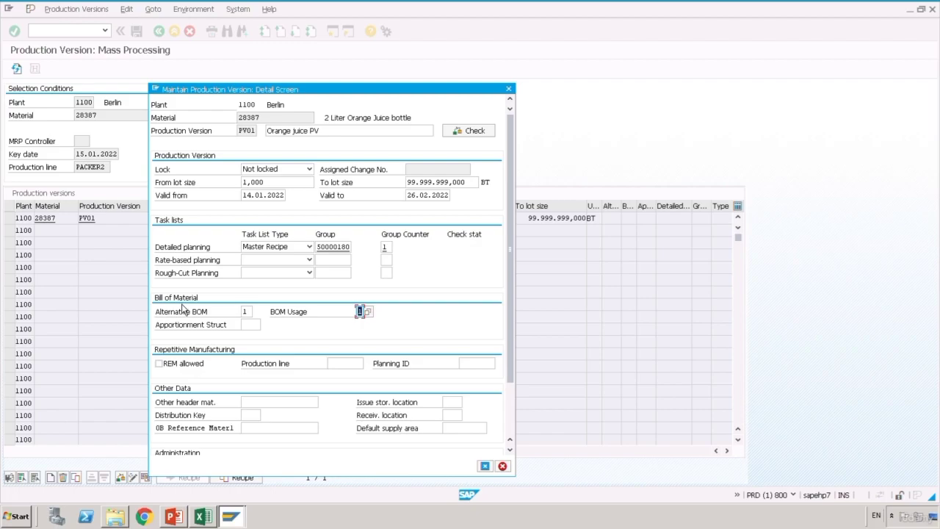
{"action": "left_click", "coordinate": [476, 135]}
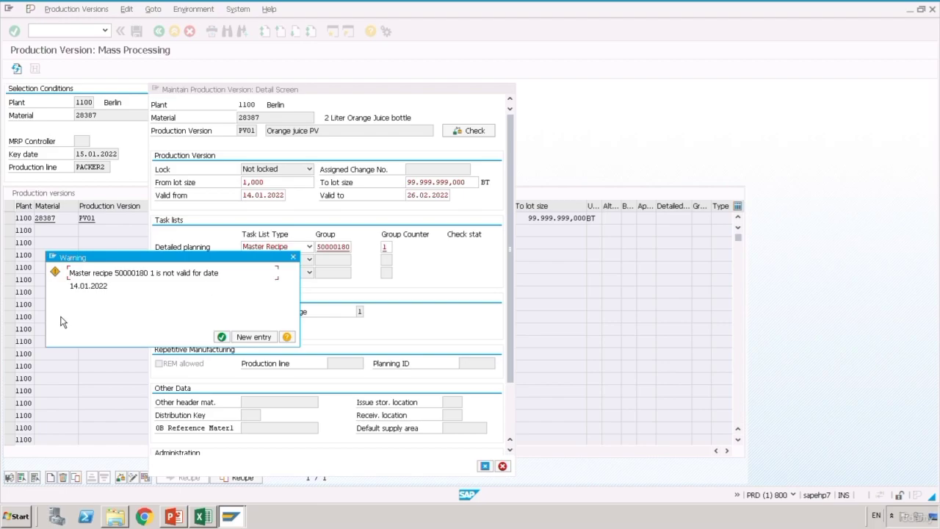
- Acknowledge the recipe and BOM validity warnings, review the consistency report, and close it
{"action": "left_click", "coordinate": [226, 341]}
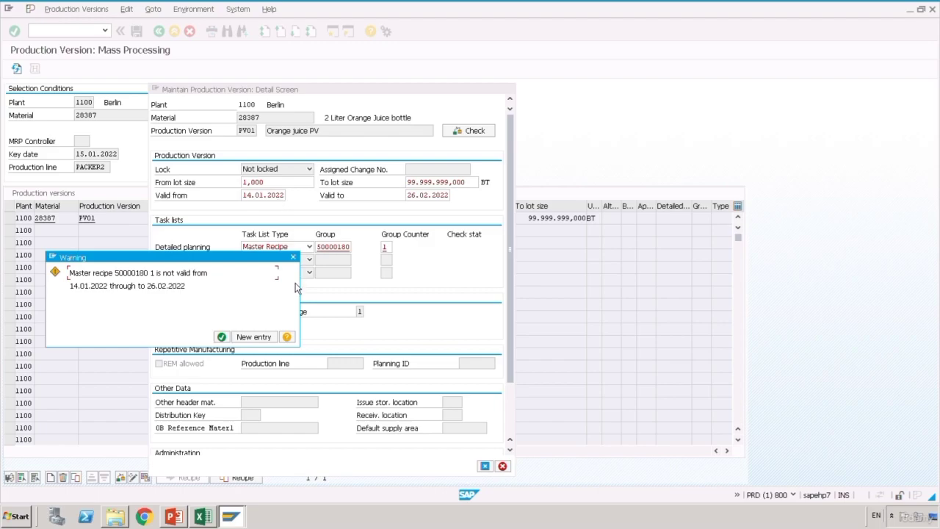
{"action": "key", "text": "Return"}
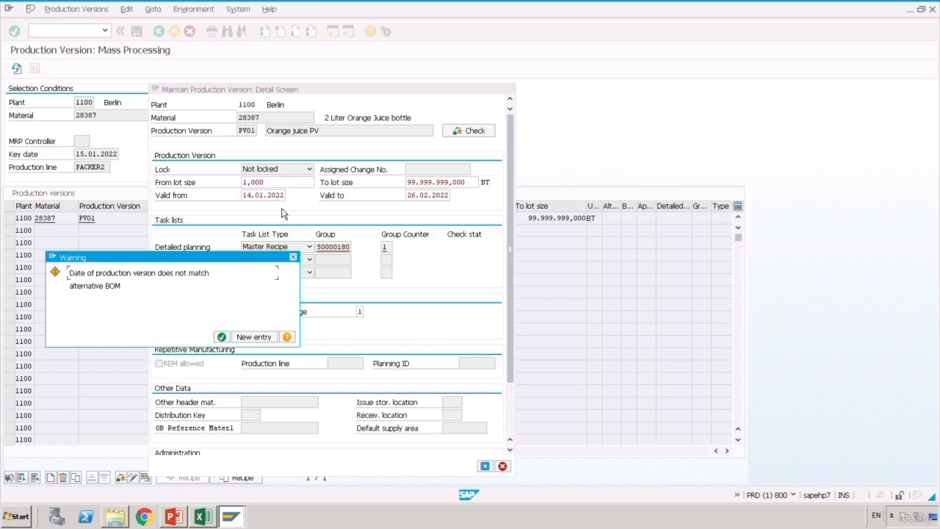
{"action": "left_click", "coordinate": [224, 337]}
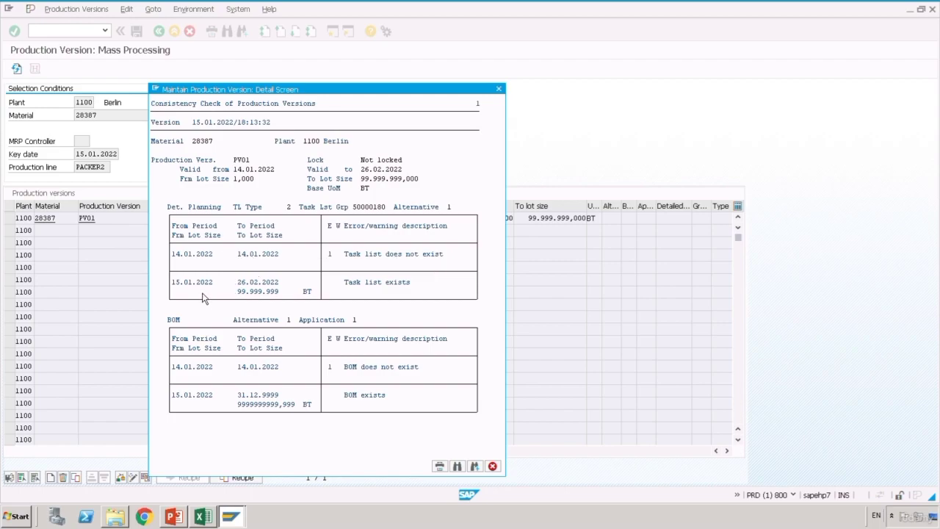
{"action": "left_click", "coordinate": [499, 90]}
- Set PV01's valid-from date to 15.01.2022 using the calendar
{"action": "left_click", "coordinate": [279, 198]}
{"action": "left_click", "coordinate": [291, 196]}
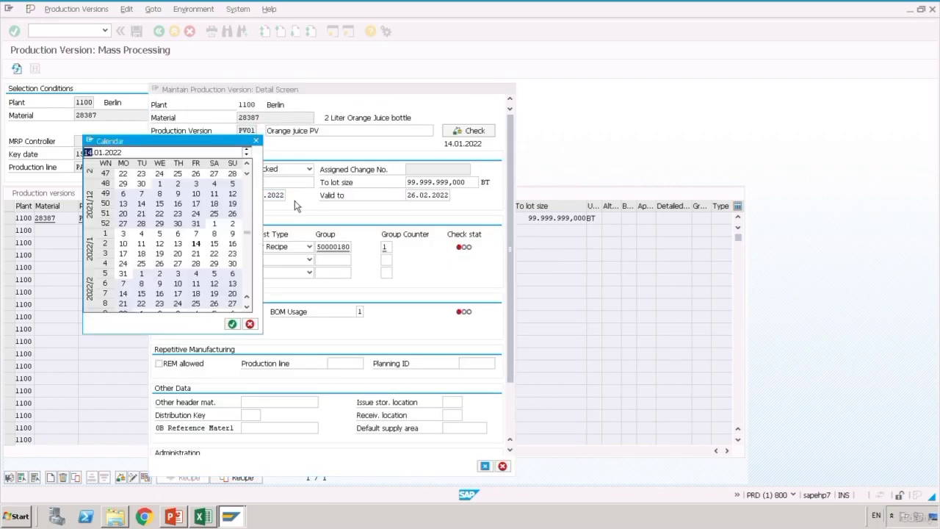
{"action": "type", "text": "15"}
{"action": "key", "text": "Return"}
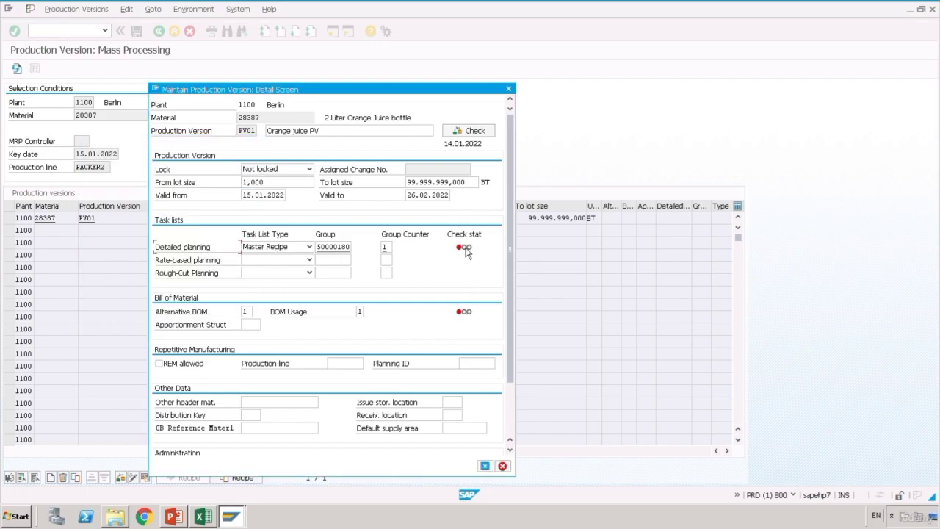
- Rerun the consistency check, close the report, and adopt the details into the list
{"action": "left_click", "coordinate": [470, 130]}
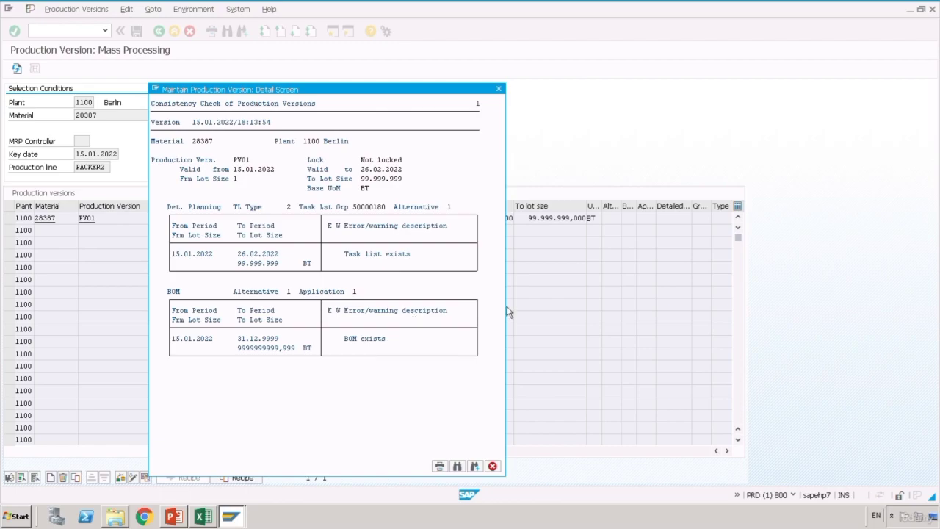
{"action": "left_click", "coordinate": [495, 467]}
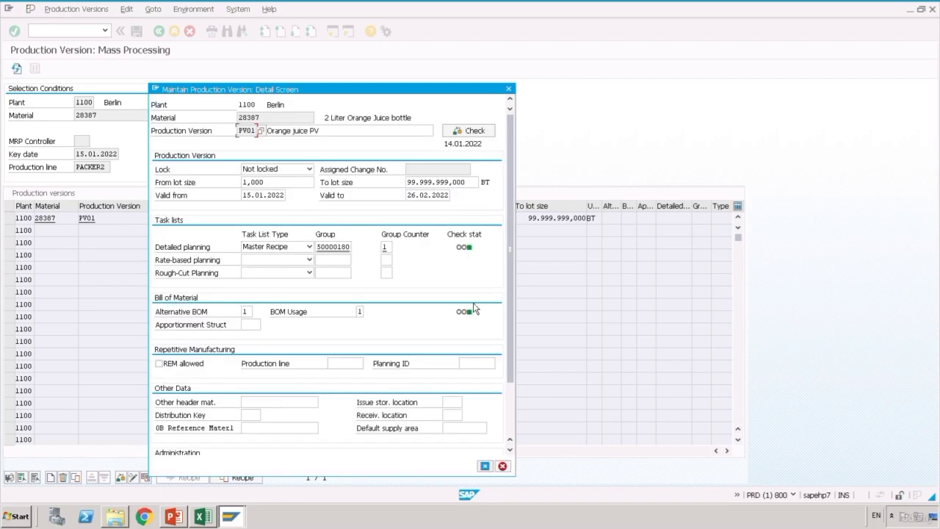
{"action": "left_click", "coordinate": [487, 470]}
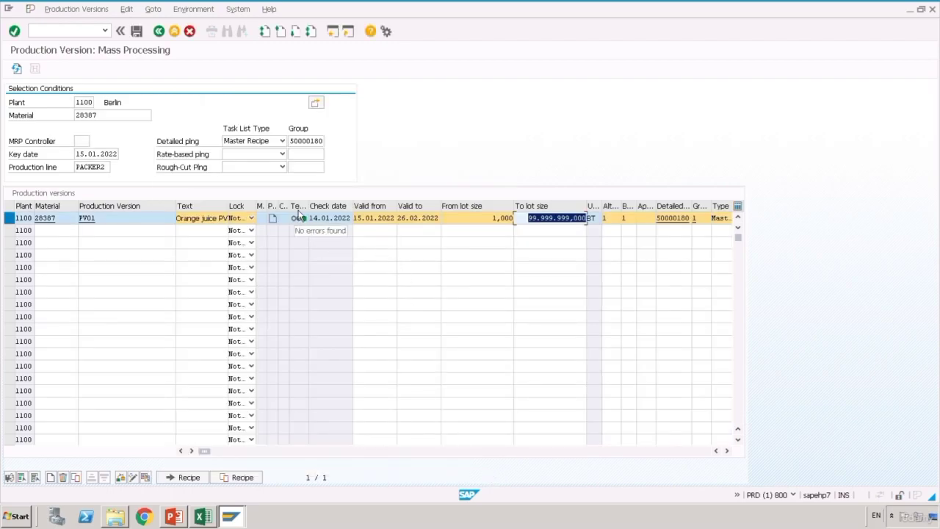
- Save production version PV01 with lot sizes 1 to 99.999.999 and return to SAP Easy Access
{"action": "left_click", "coordinate": [136, 31]}
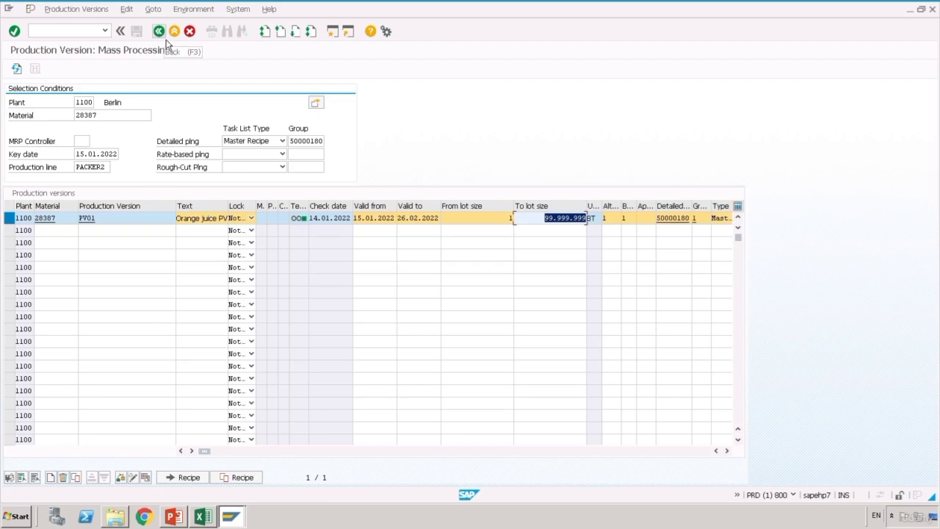
{"action": "left_click", "coordinate": [165, 41]}
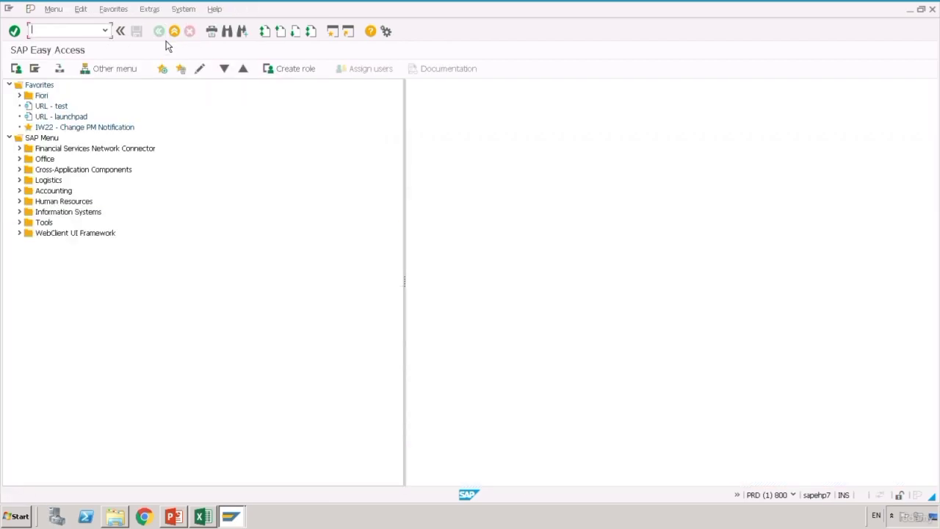
- Bring up Excel's 5 PV sheet listing T-code C223 and reference version PV01
{"action": "left_click", "coordinate": [209, 519]}
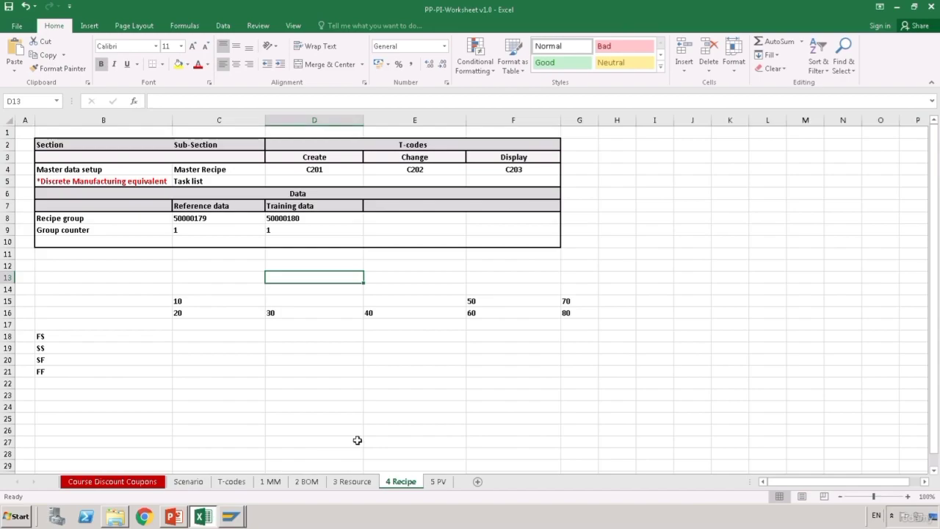
{"action": "left_click", "coordinate": [341, 430]}
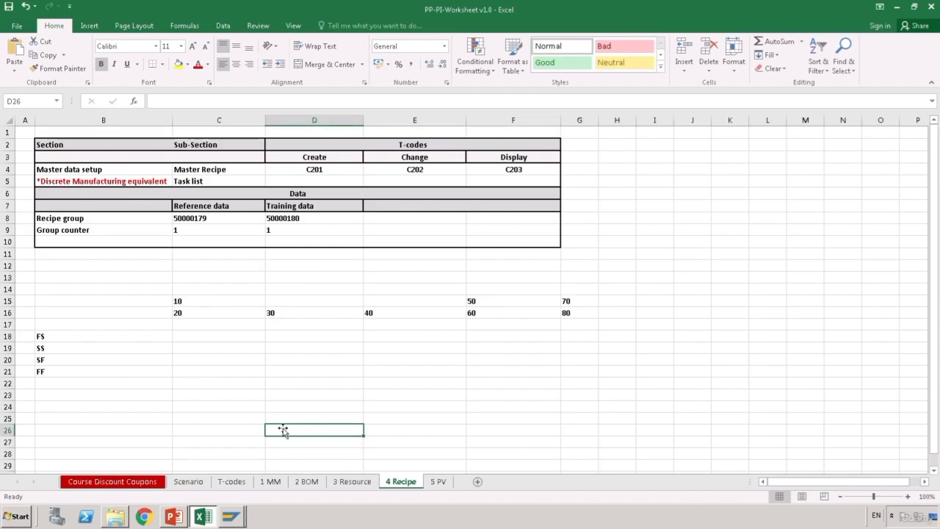
{"action": "left_click", "coordinate": [245, 412]}
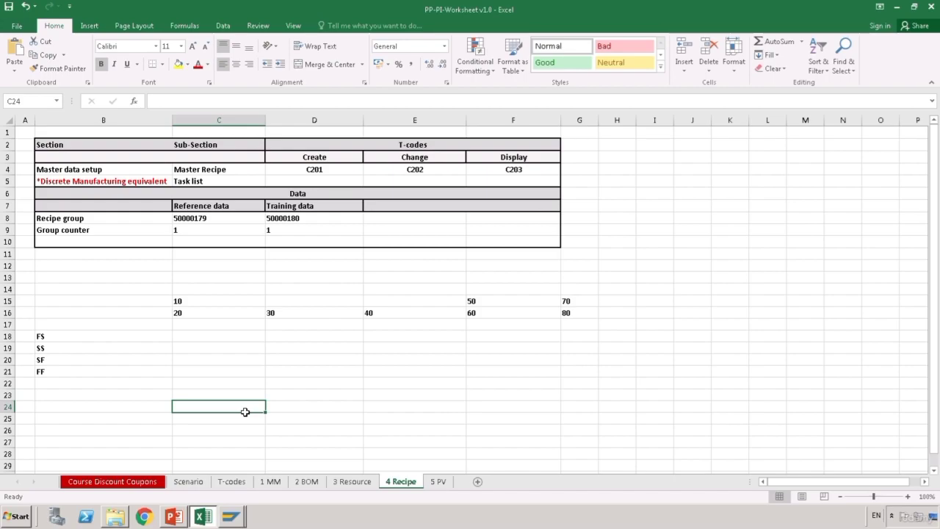
{"action": "left_click", "coordinate": [443, 486]}
{"action": "left_click", "coordinate": [403, 423]}
{"action": "left_click", "coordinate": [394, 396]}
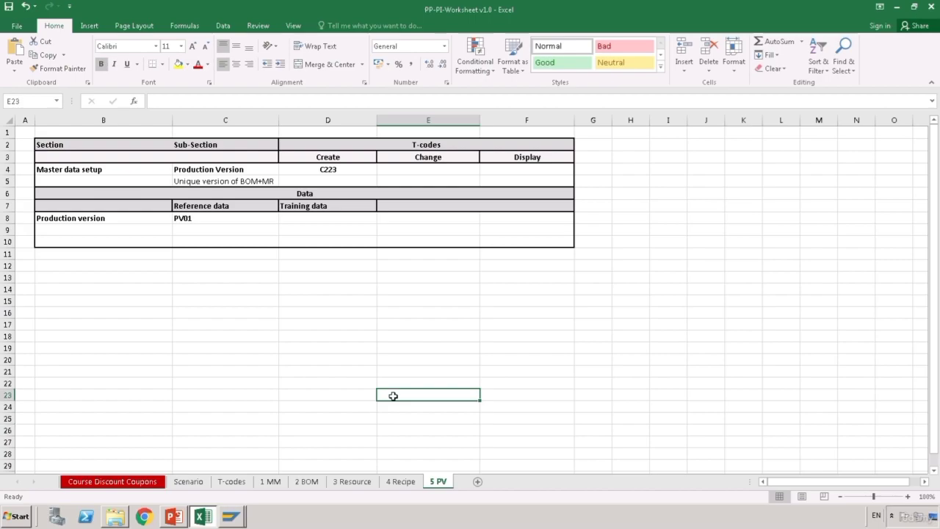